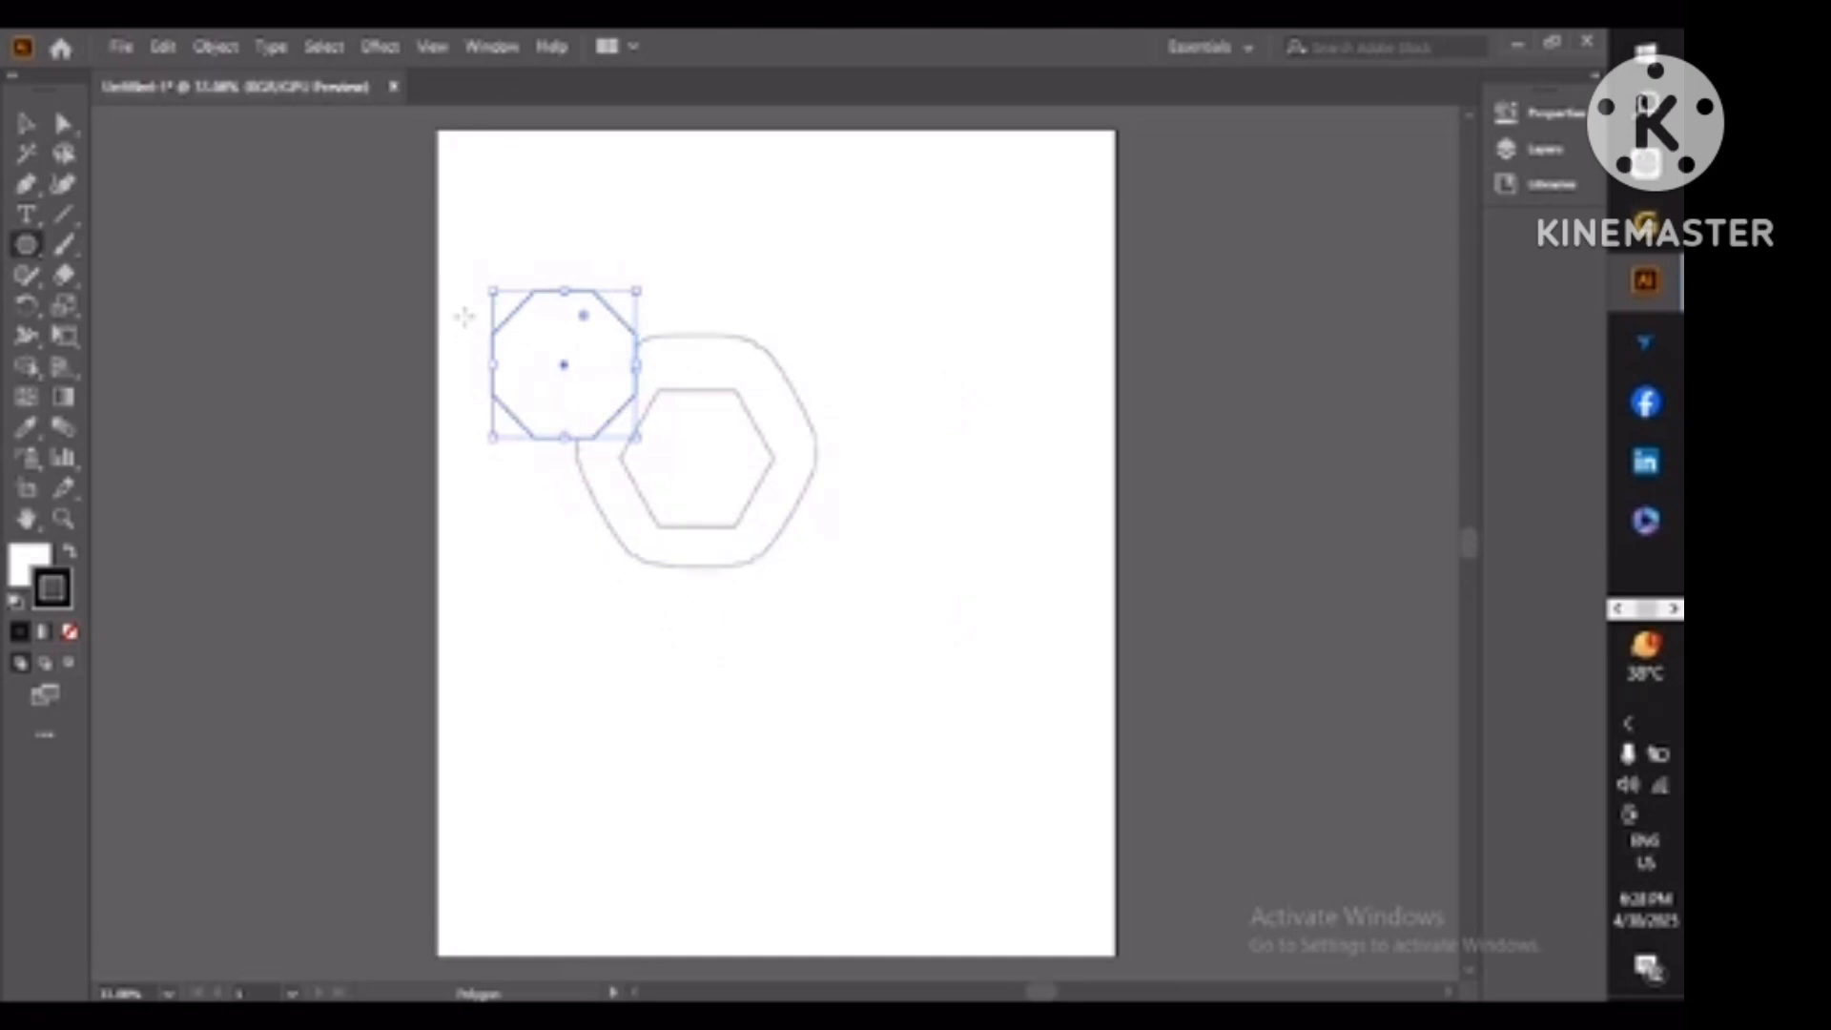
Apply a Zig Zag effect to the selected octagon with absolute size 10 pt, 4 ridges per segment and corner points.
left_click(385, 50)
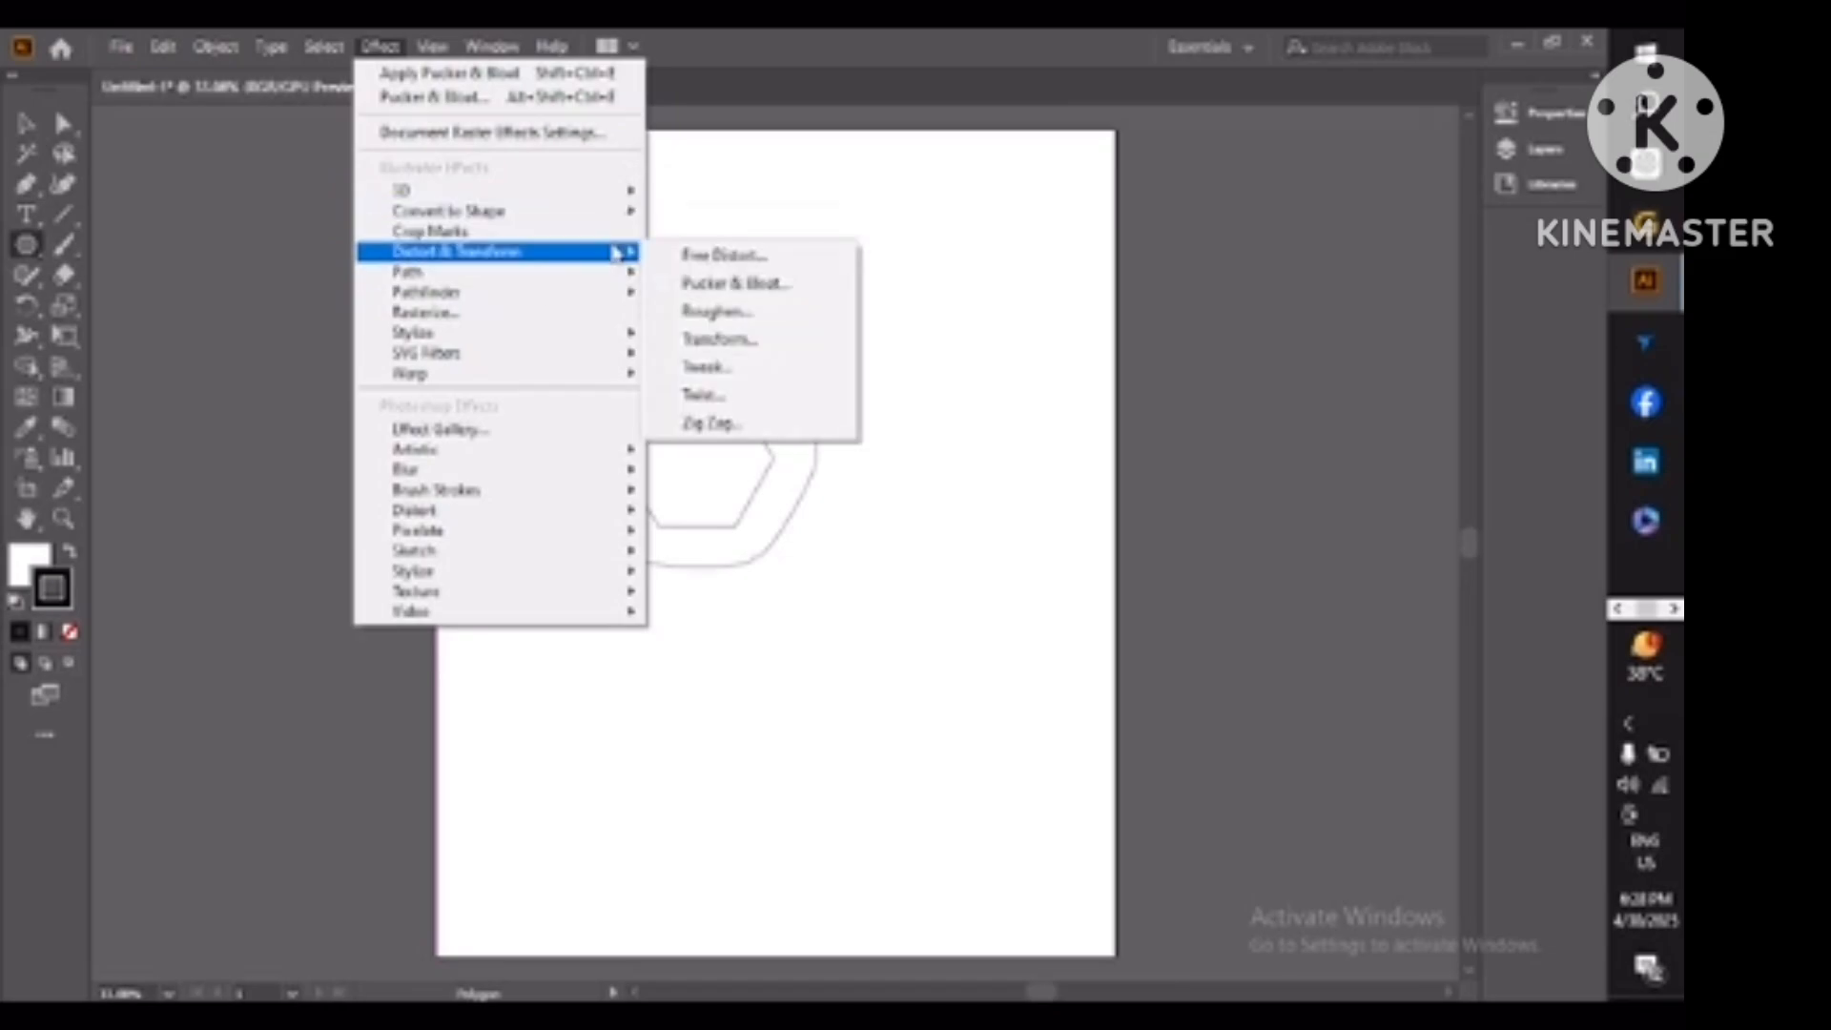
mouse_move(637, 257)
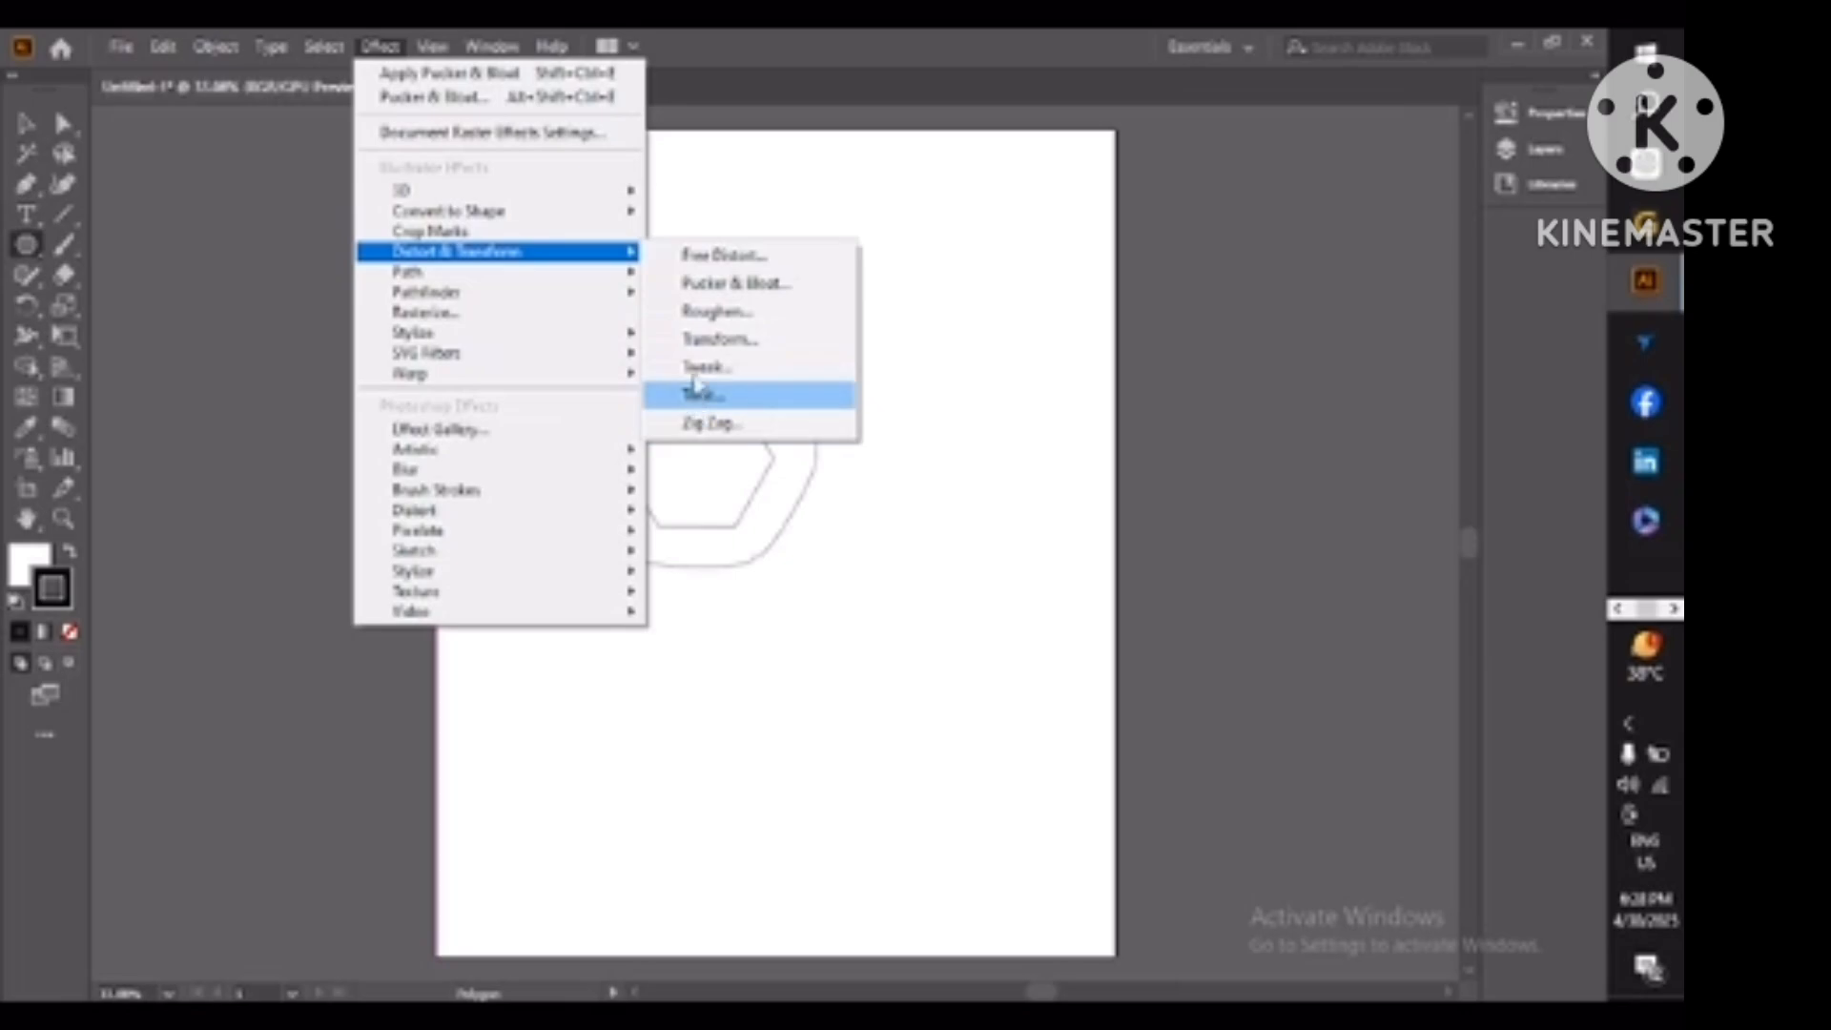
left_click(699, 423)
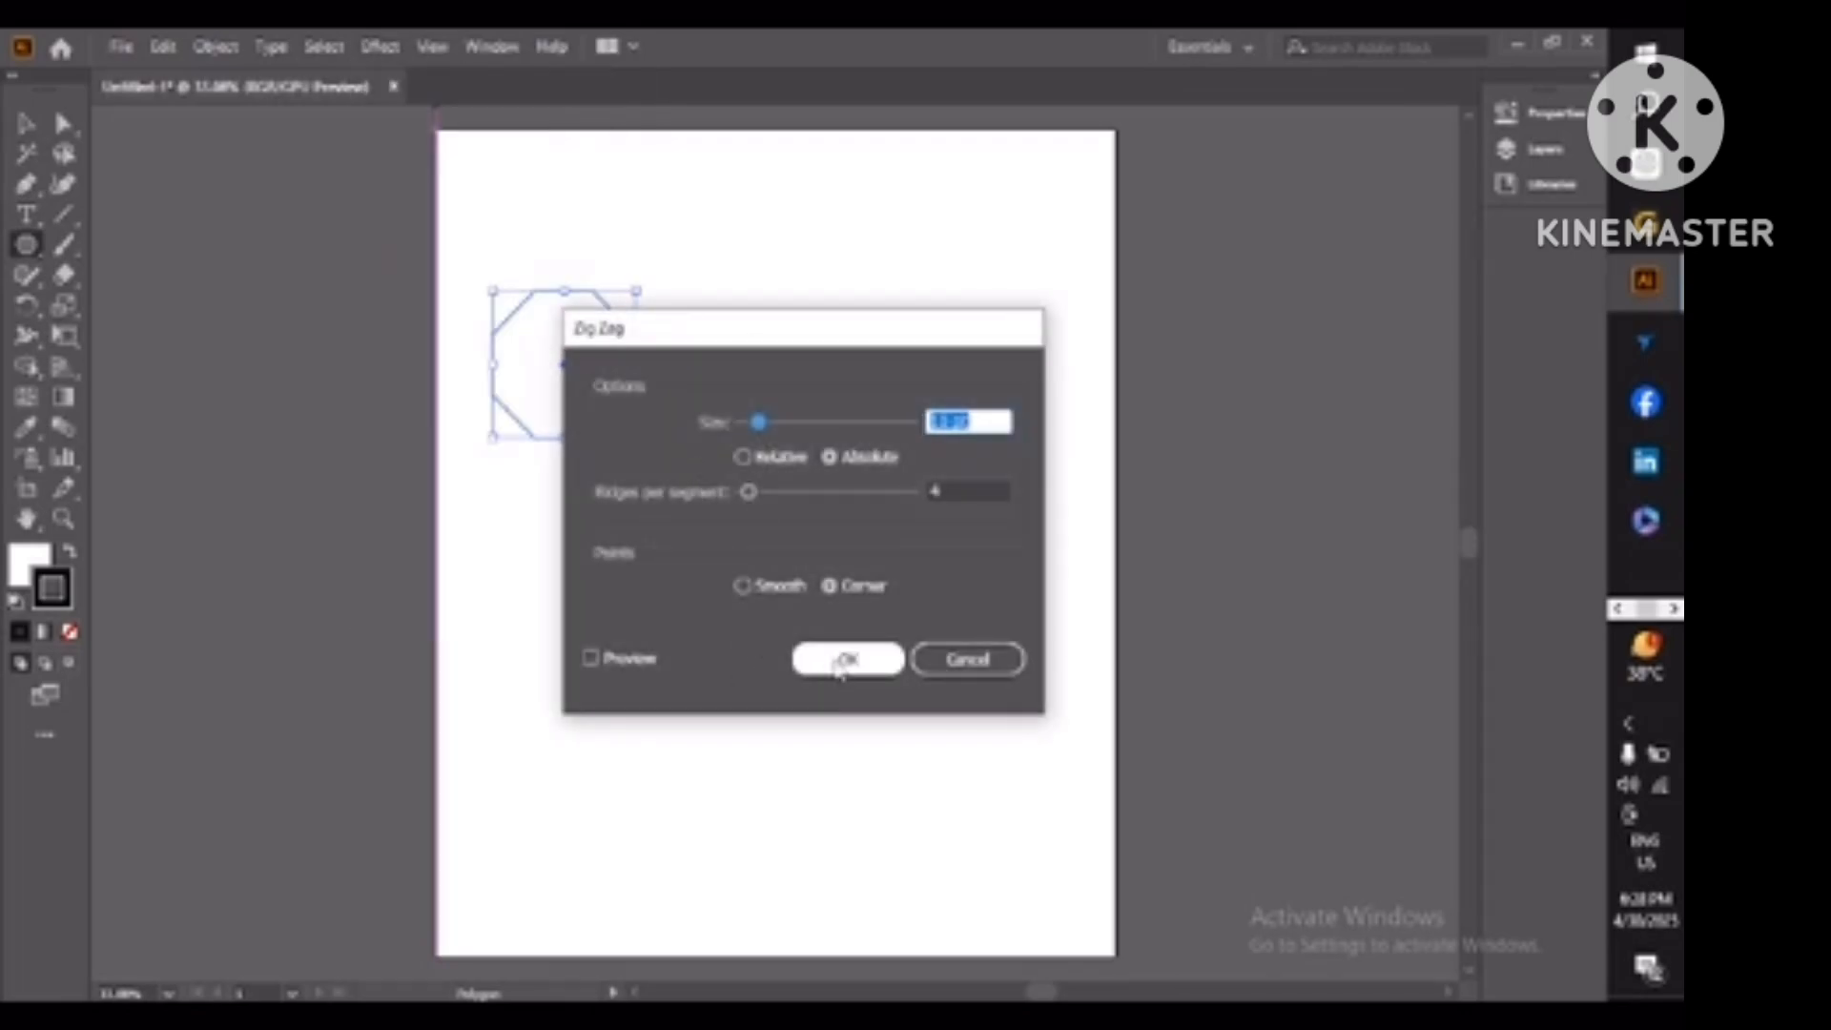
left_click(845, 671)
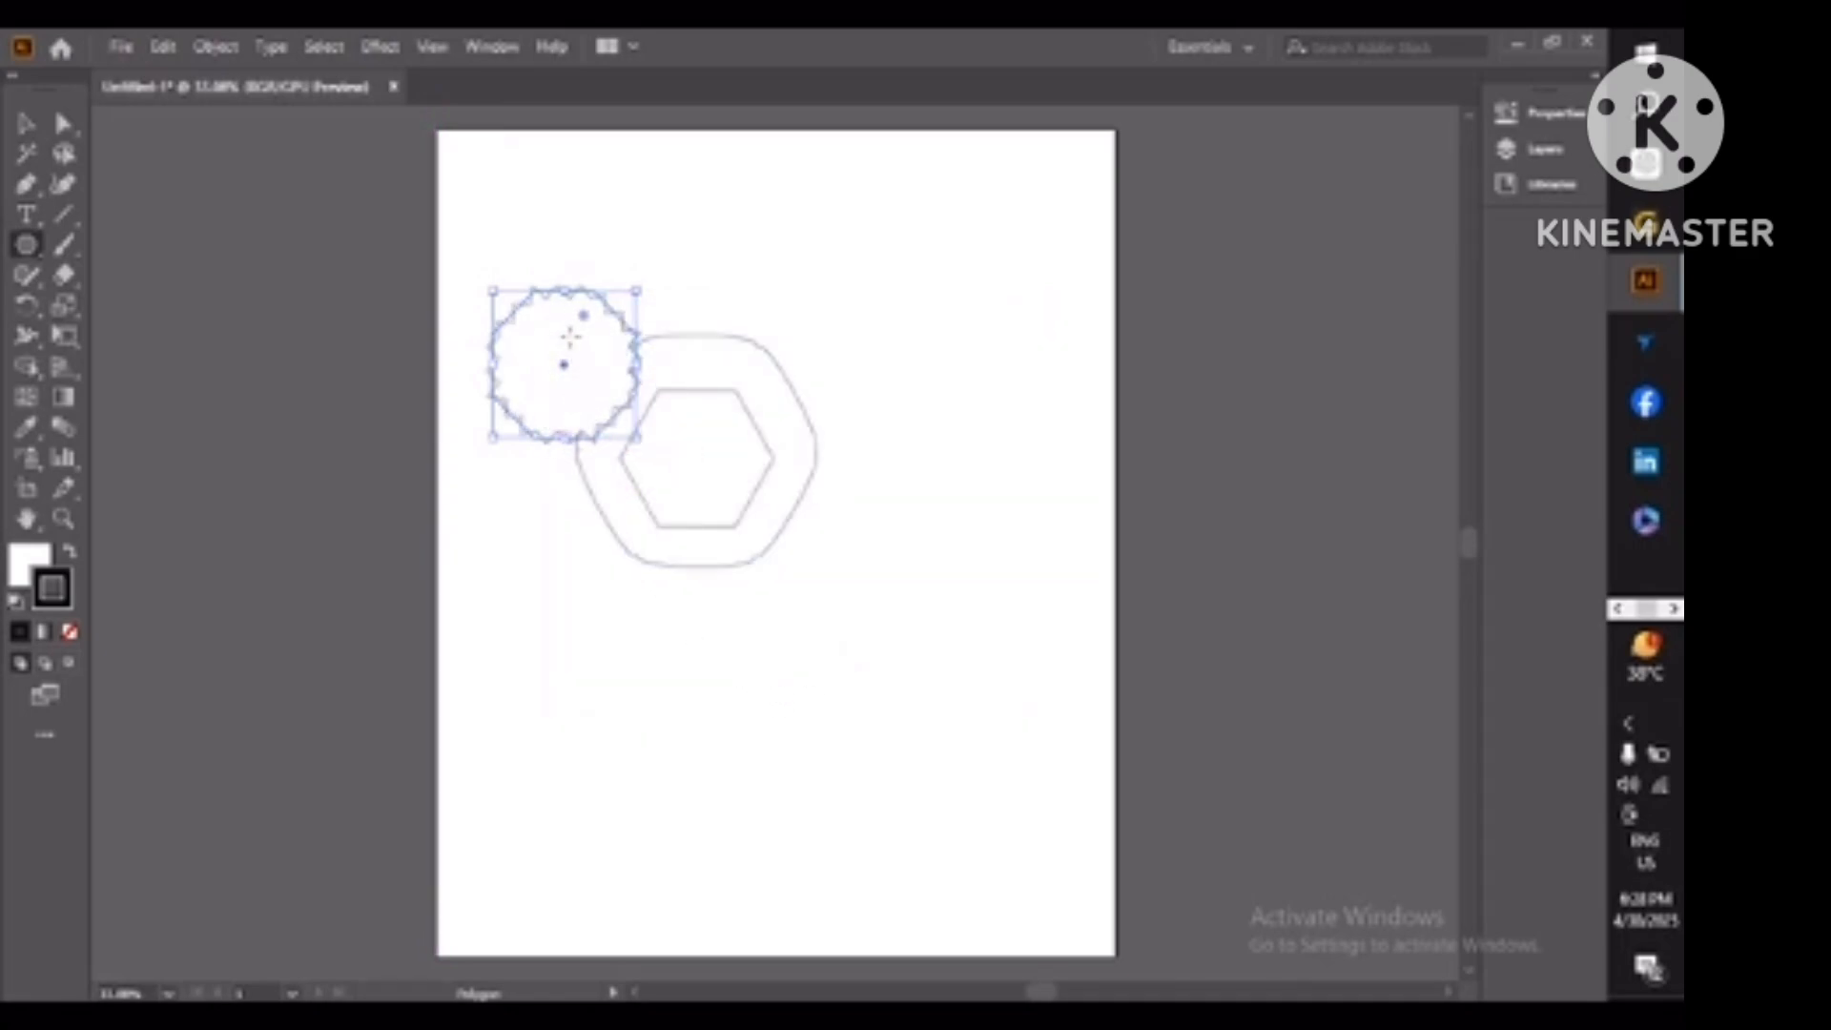
right_click(569, 336)
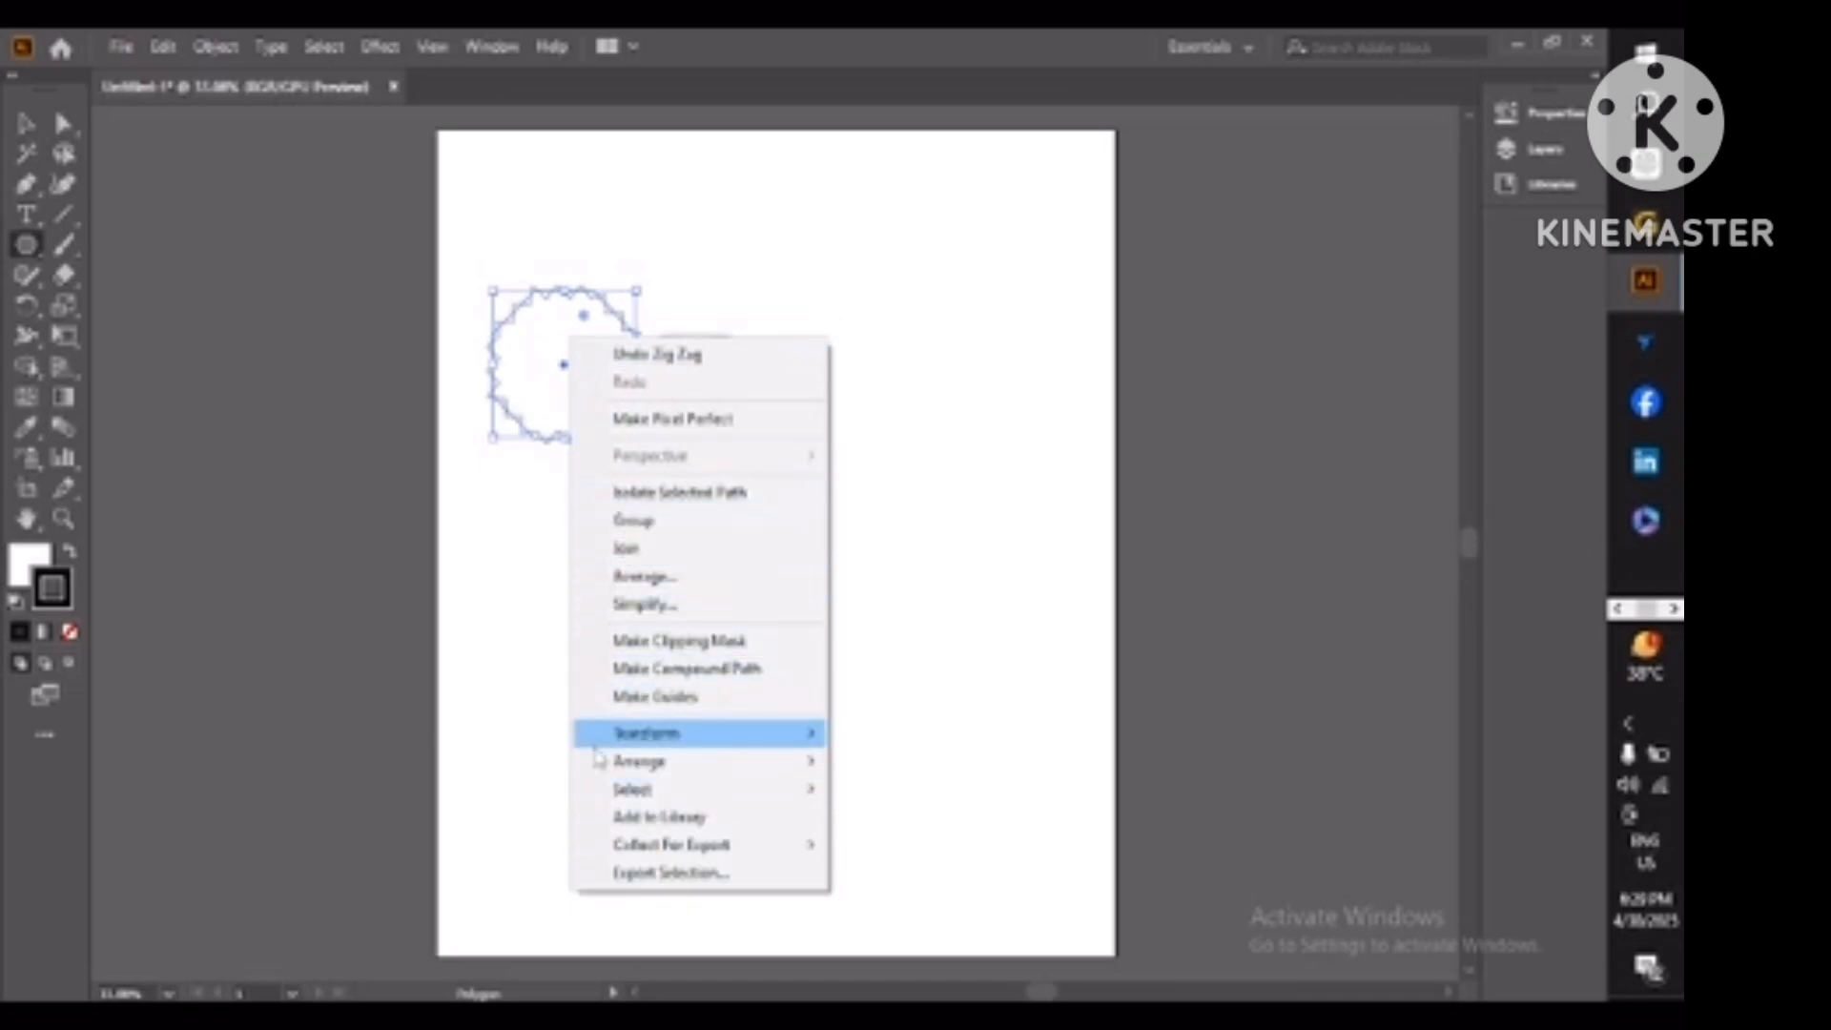
left_click(517, 664)
left_click(517, 666)
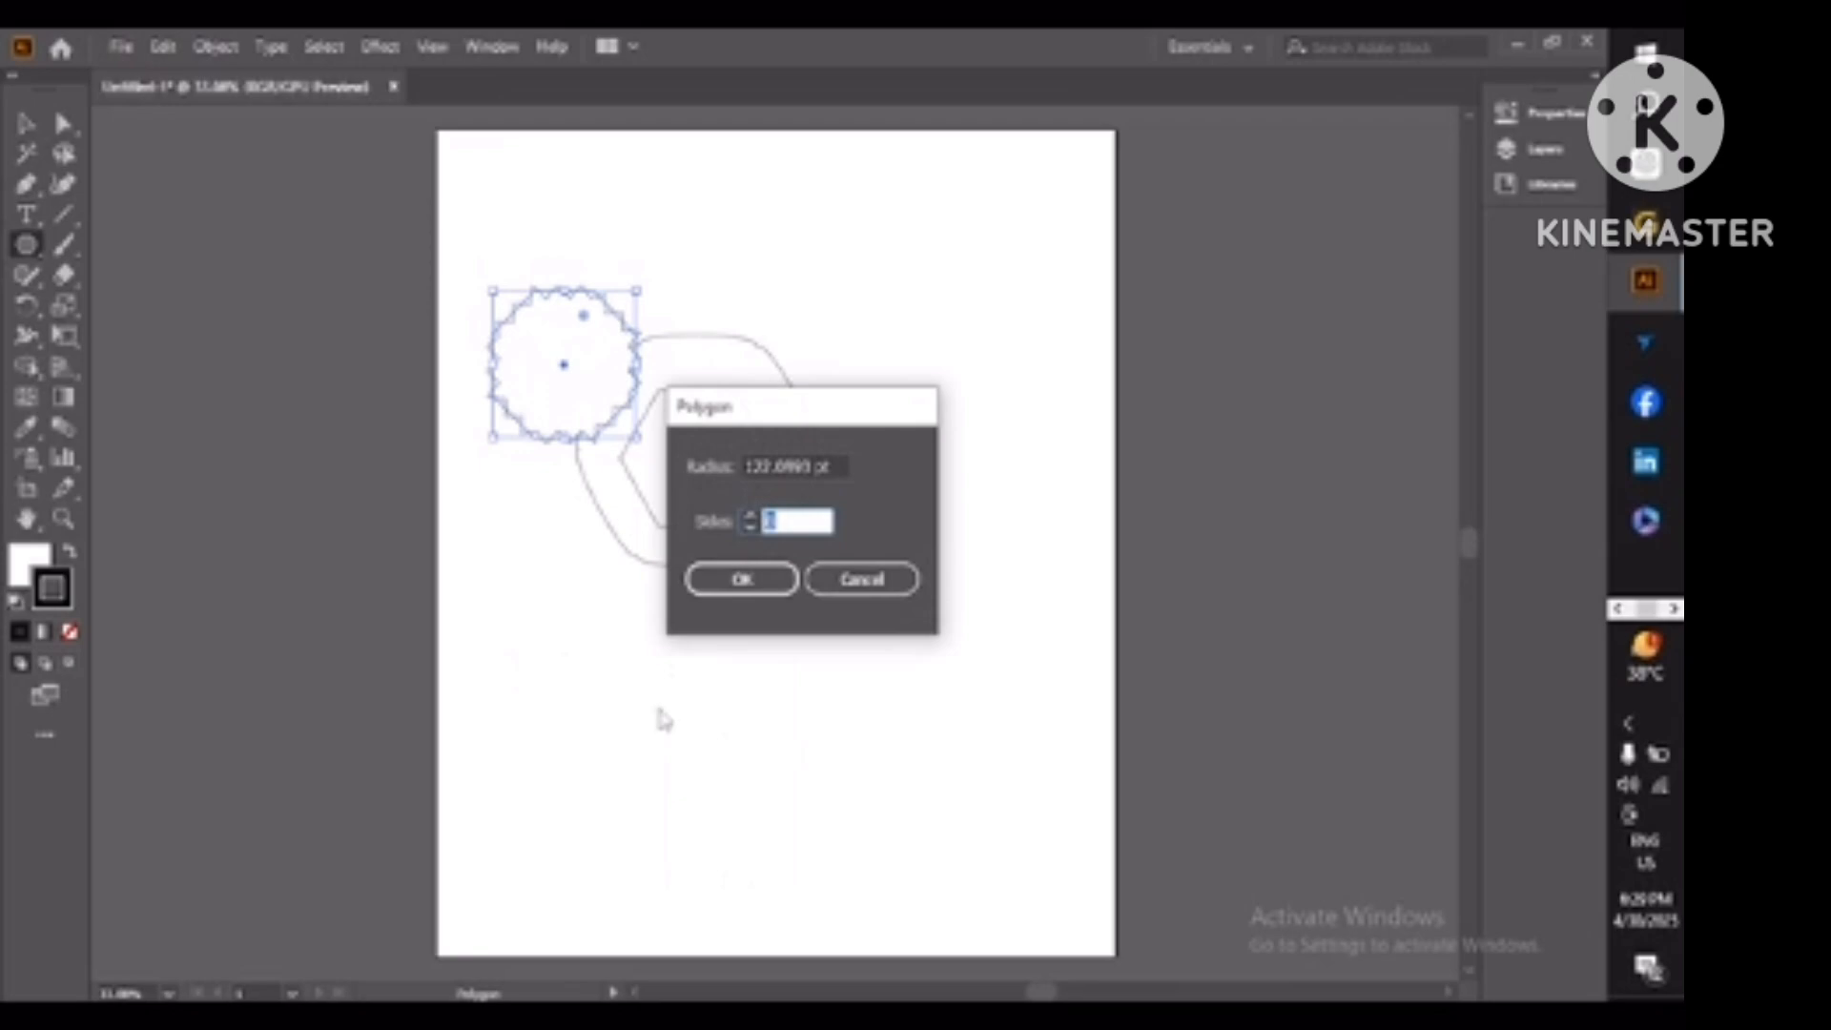
type("6")
key("Return")
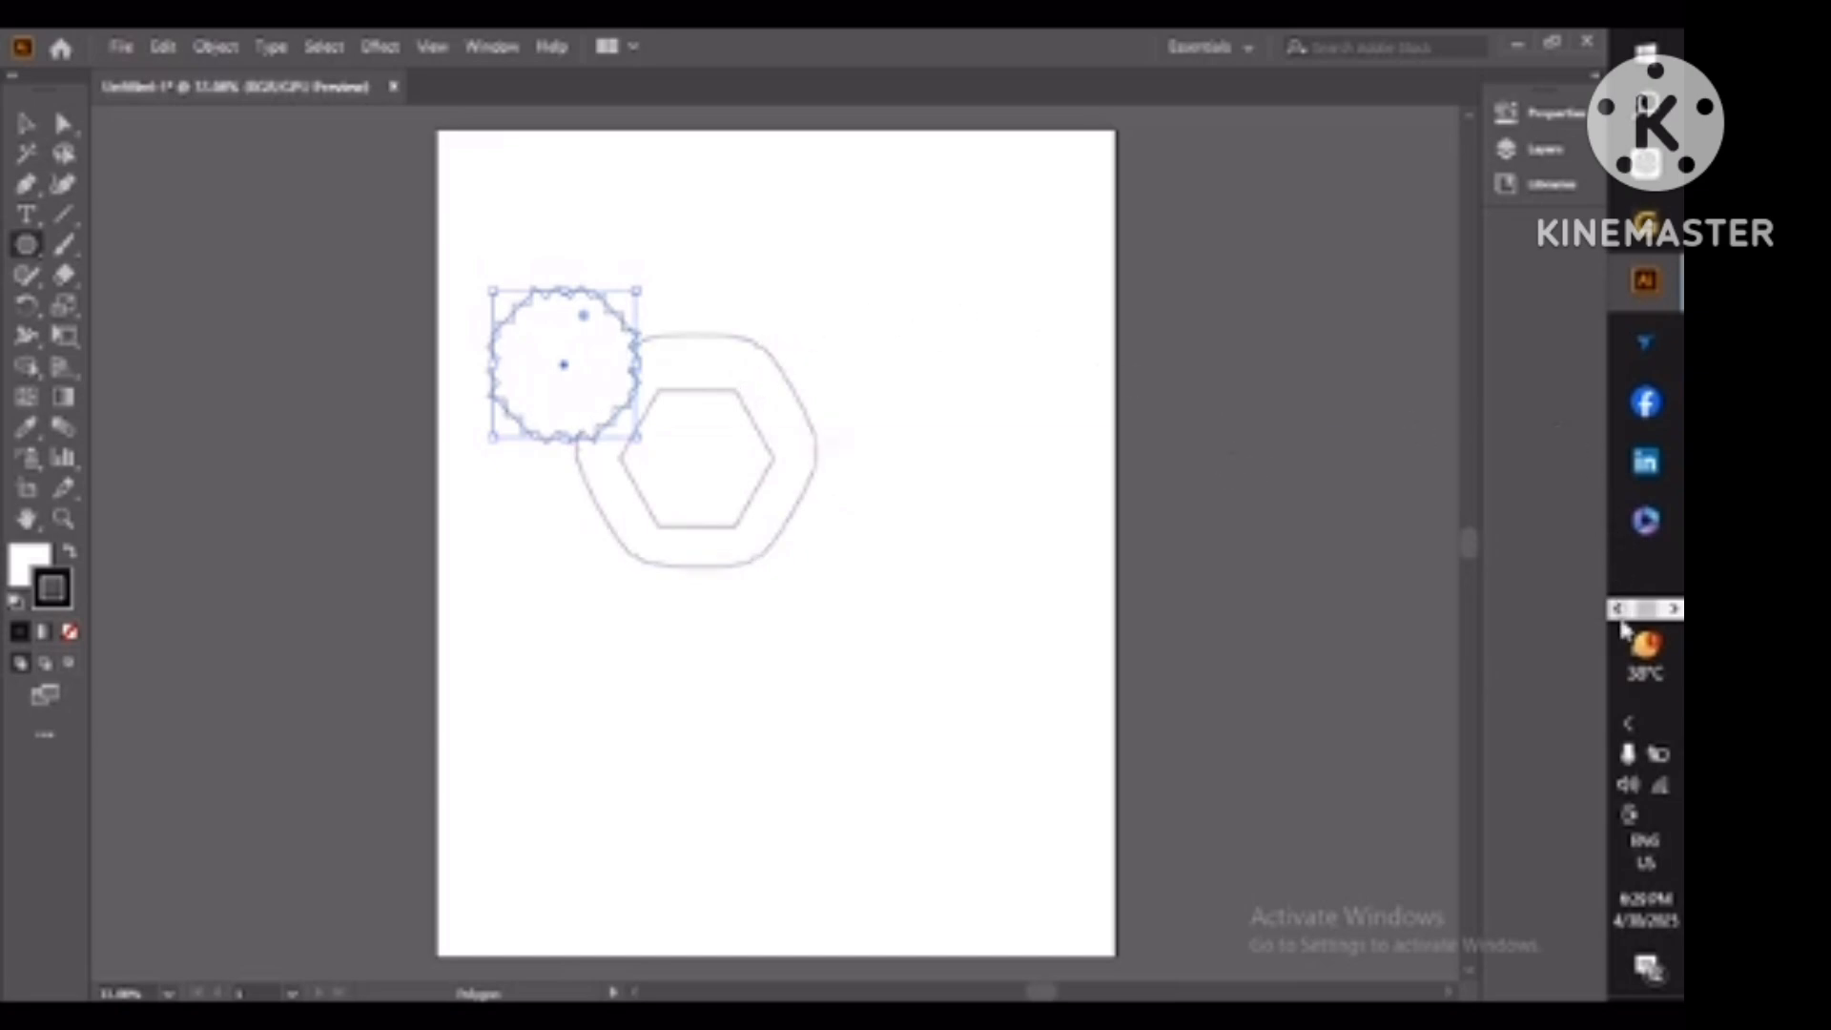
Switch to Photoshop and paste the copied zig-zag shape into the Untitled-2 document as pixels.
left_click(1618, 610)
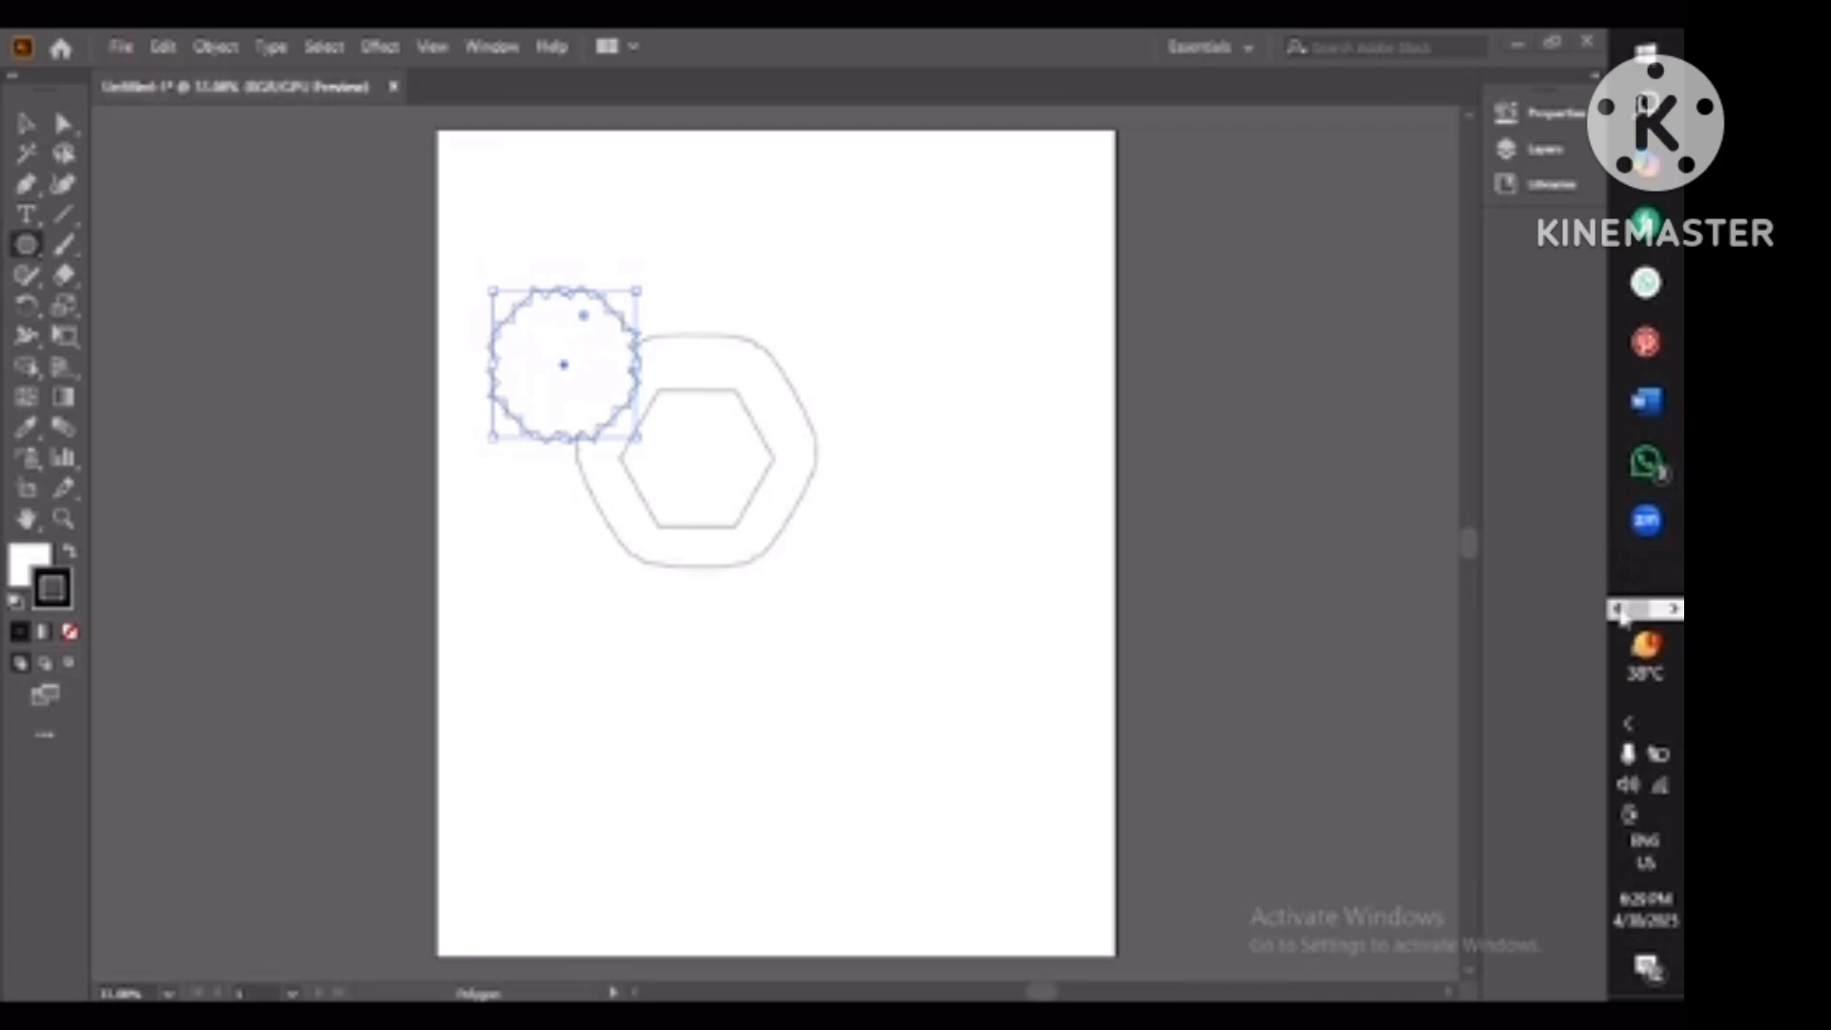
left_click(1674, 610)
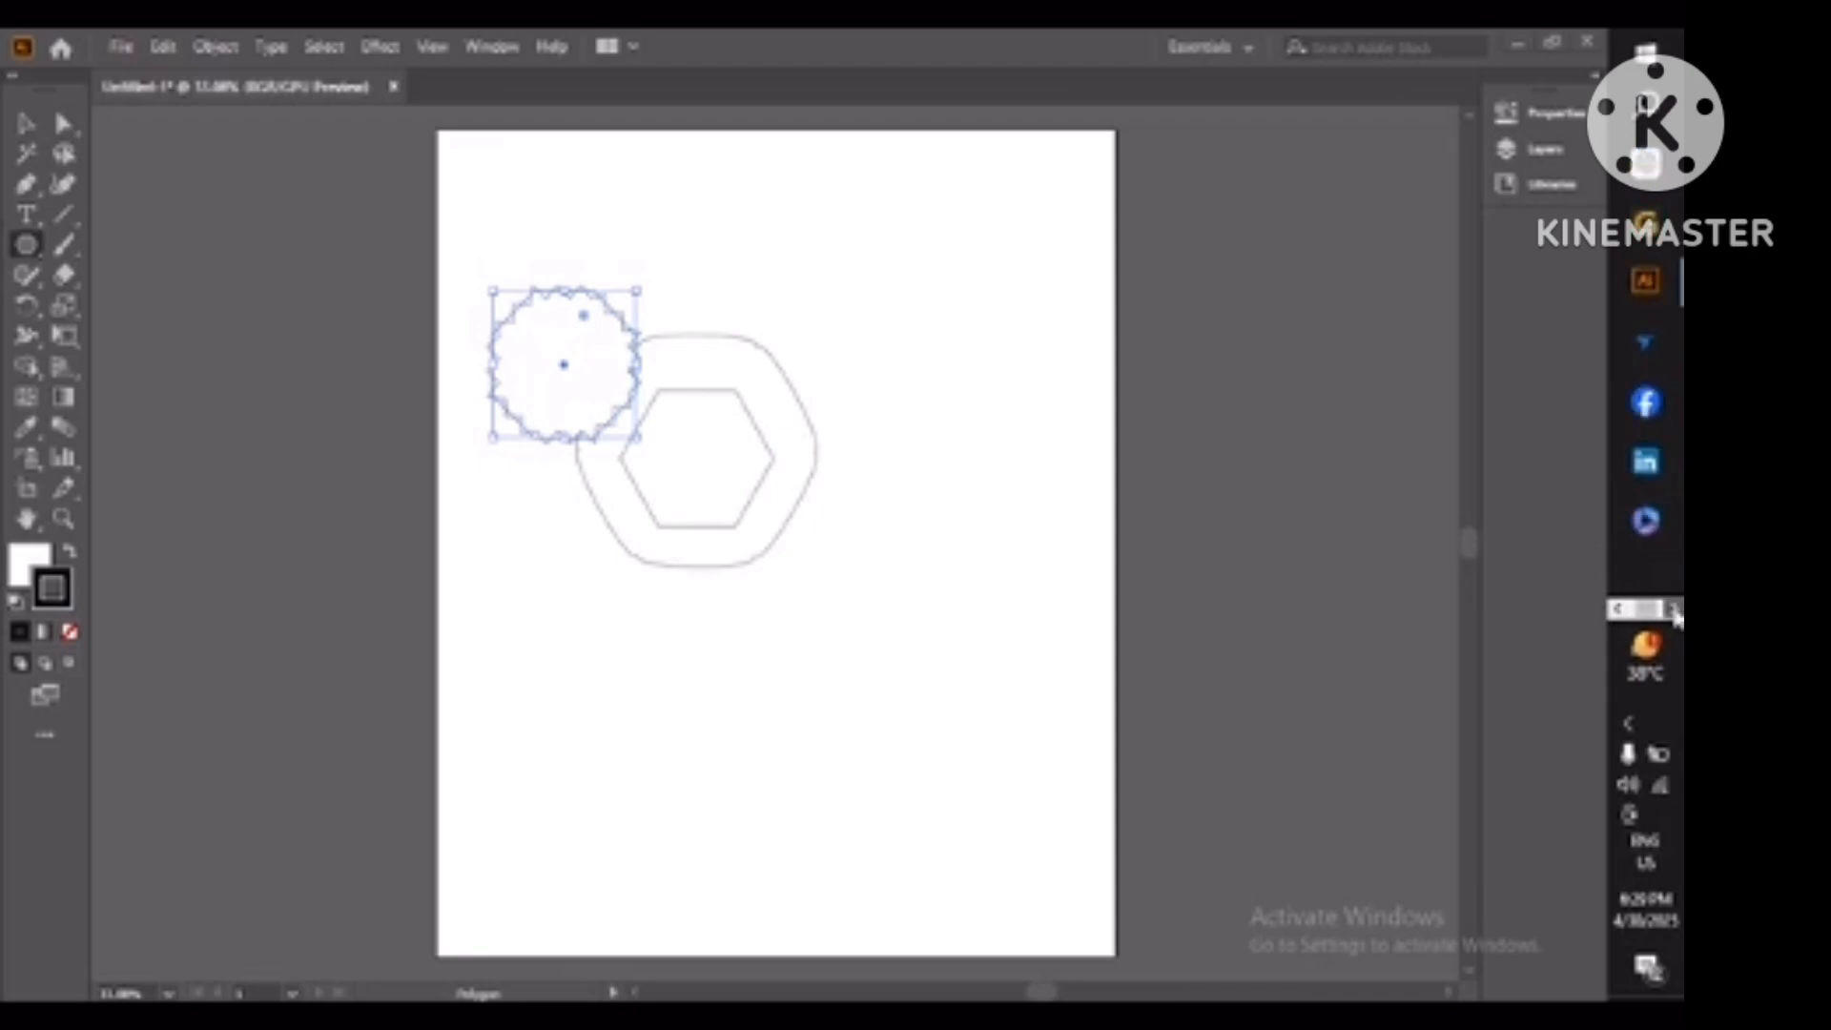
left_click(1673, 610)
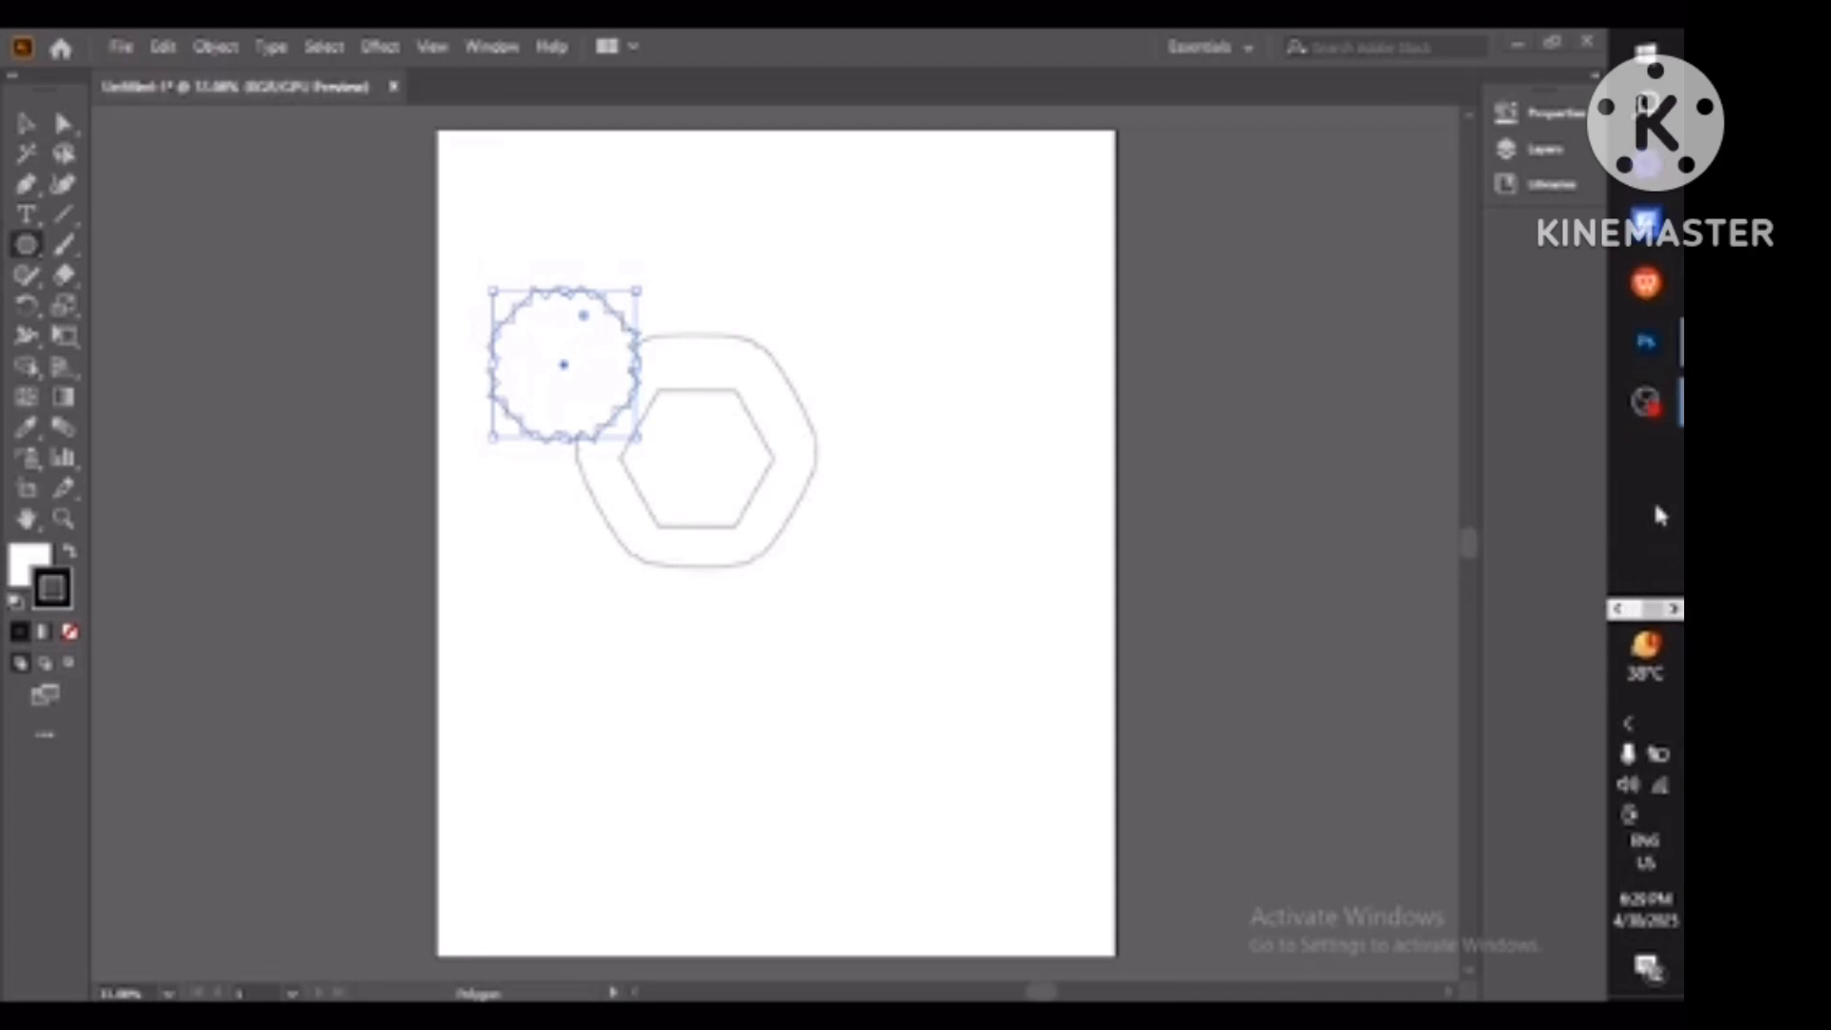
left_click(1642, 348)
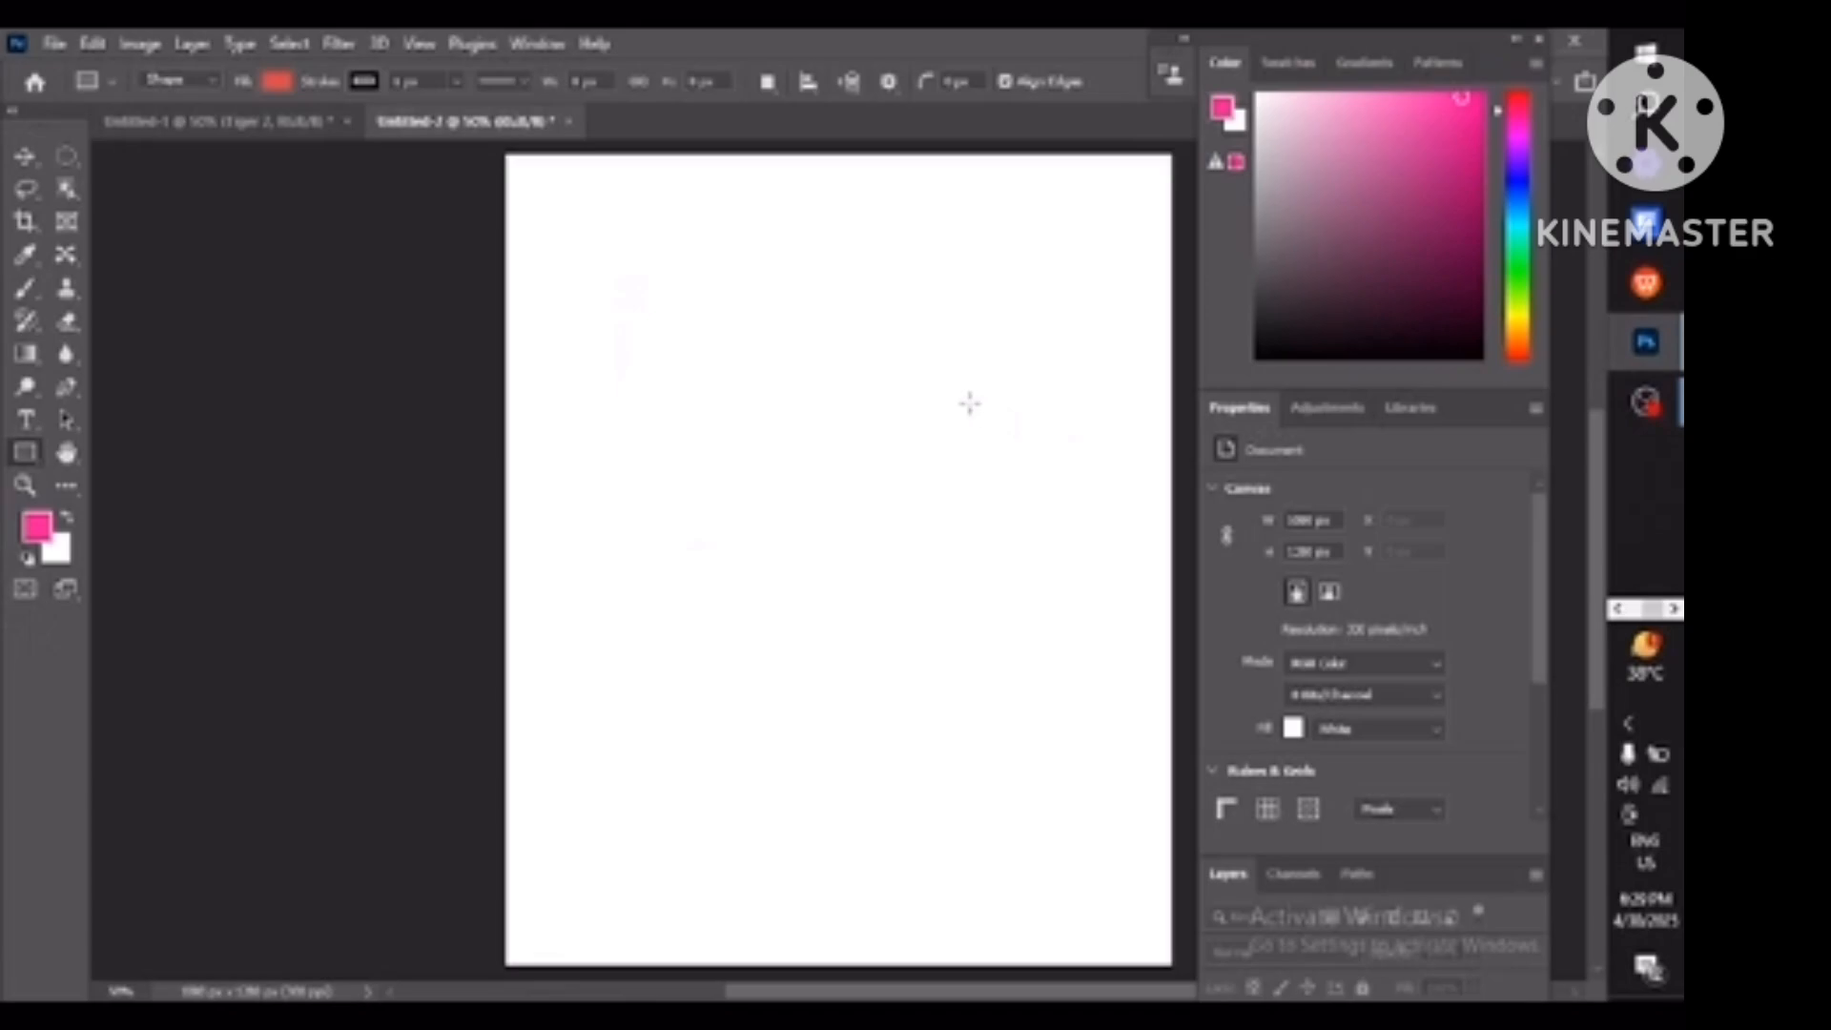
key("ctrl+v")
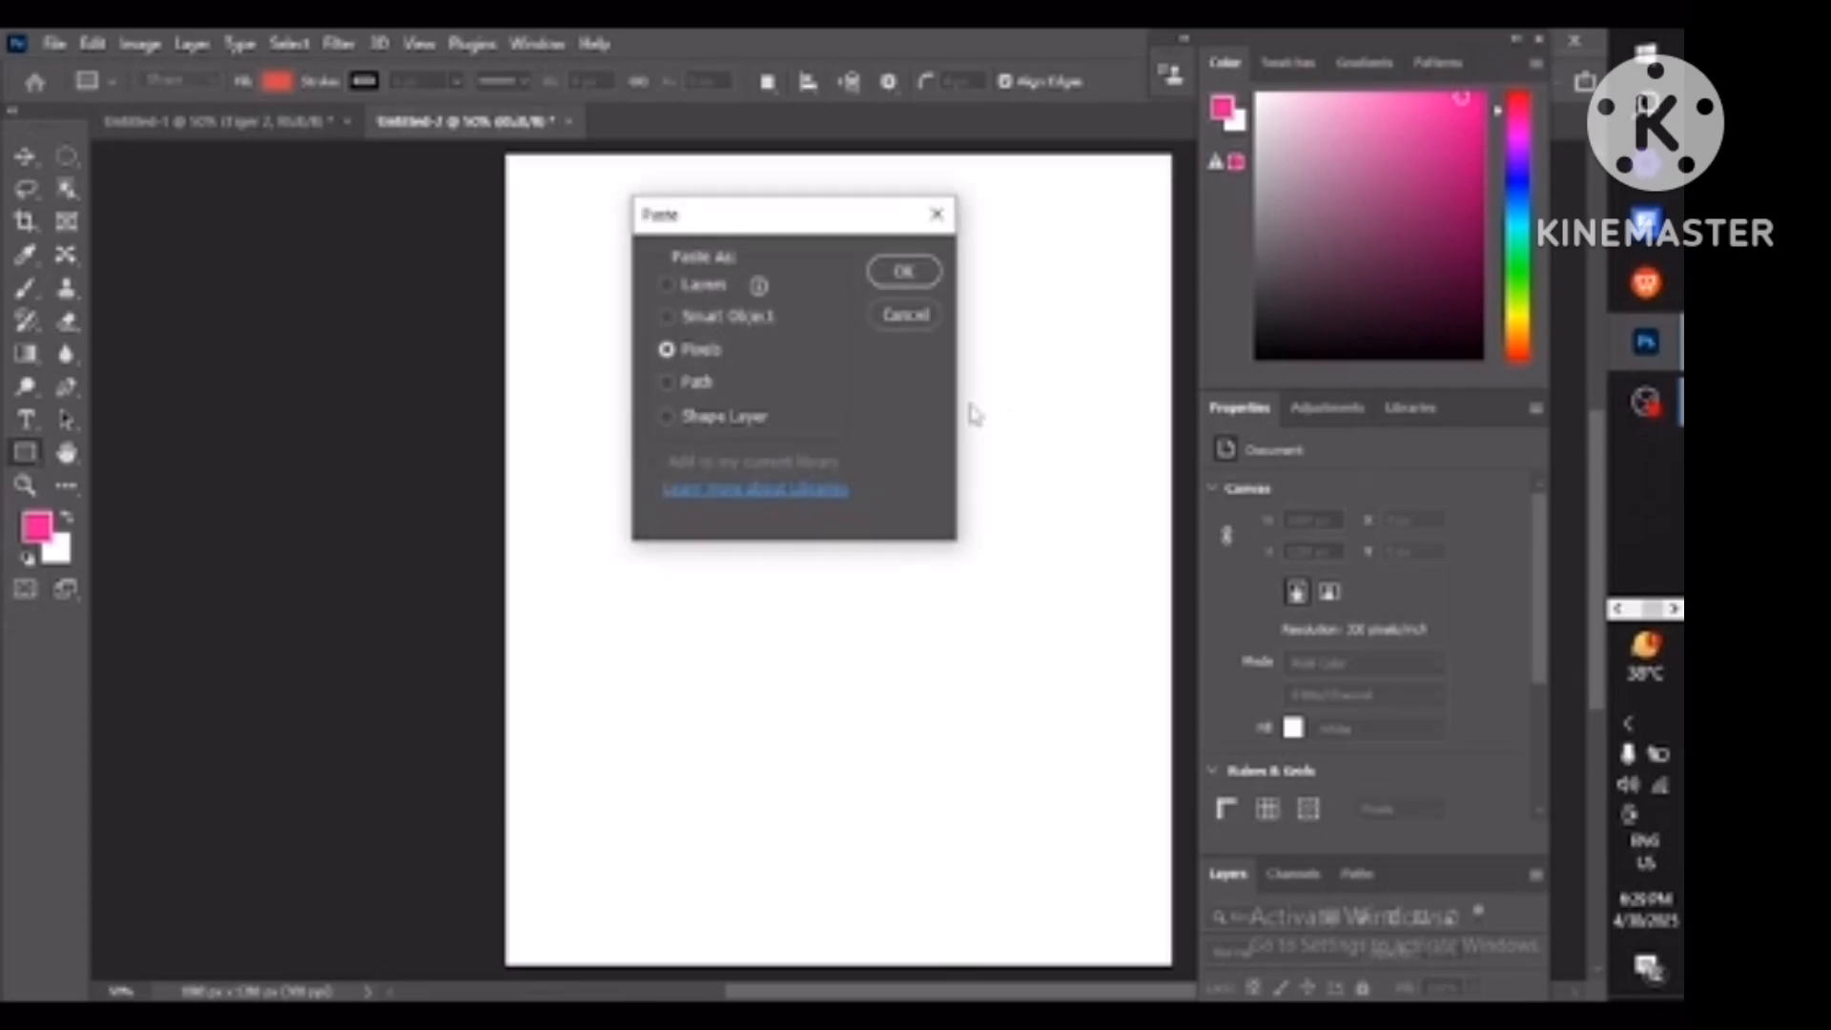
left_click(666, 349)
left_click(896, 272)
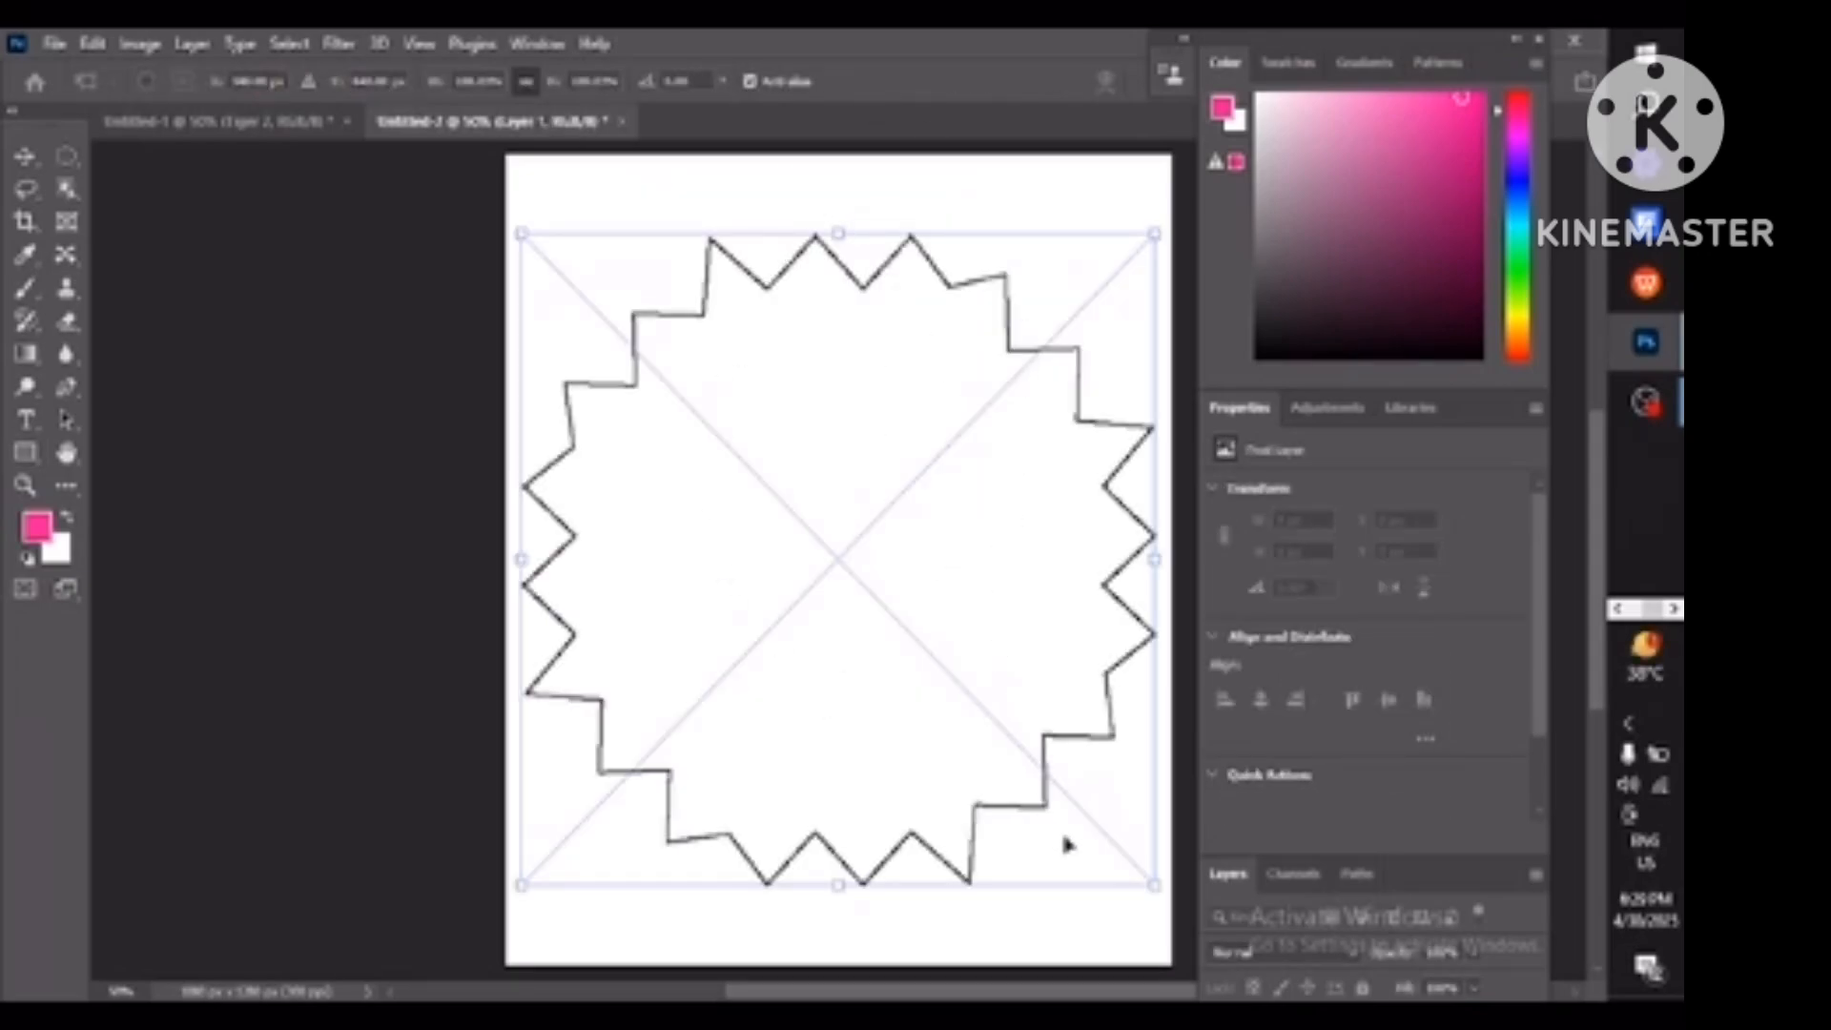
Try scaling down the pasted zig-zag shape, and undo the scaling.
left_click_drag(1157, 889, 927, 652)
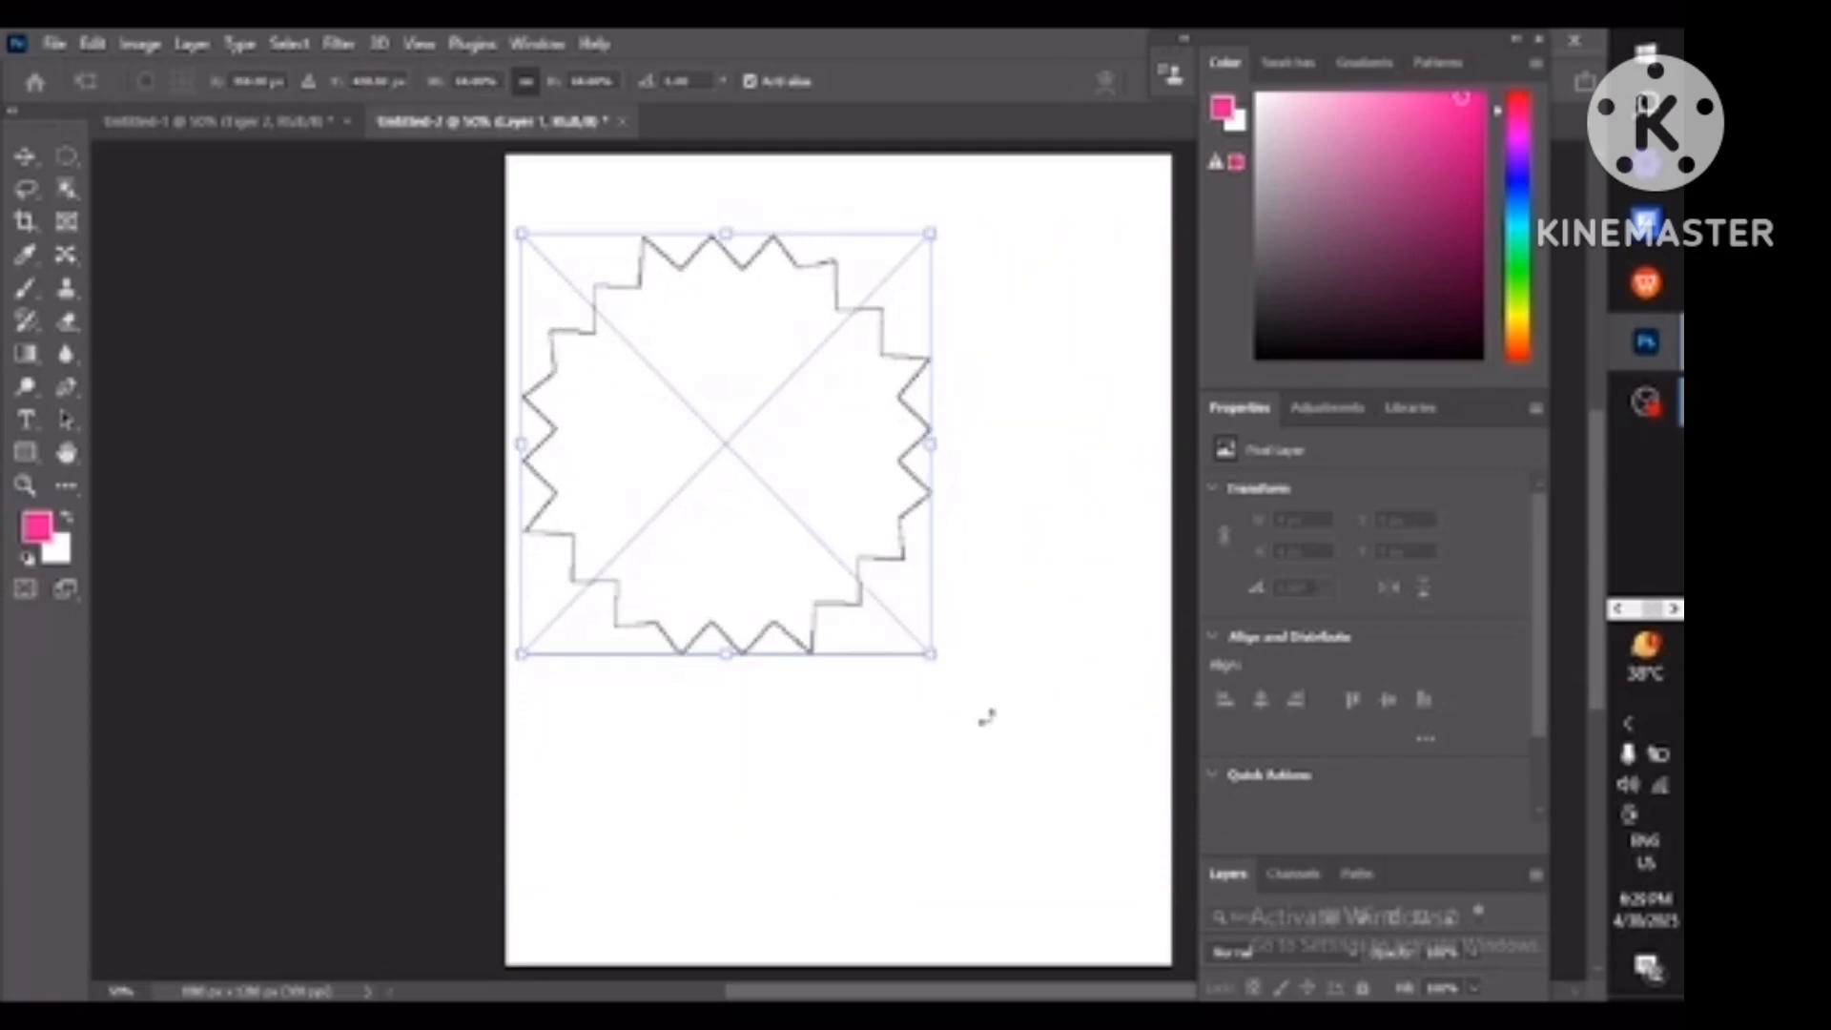
key("ctrl+z")
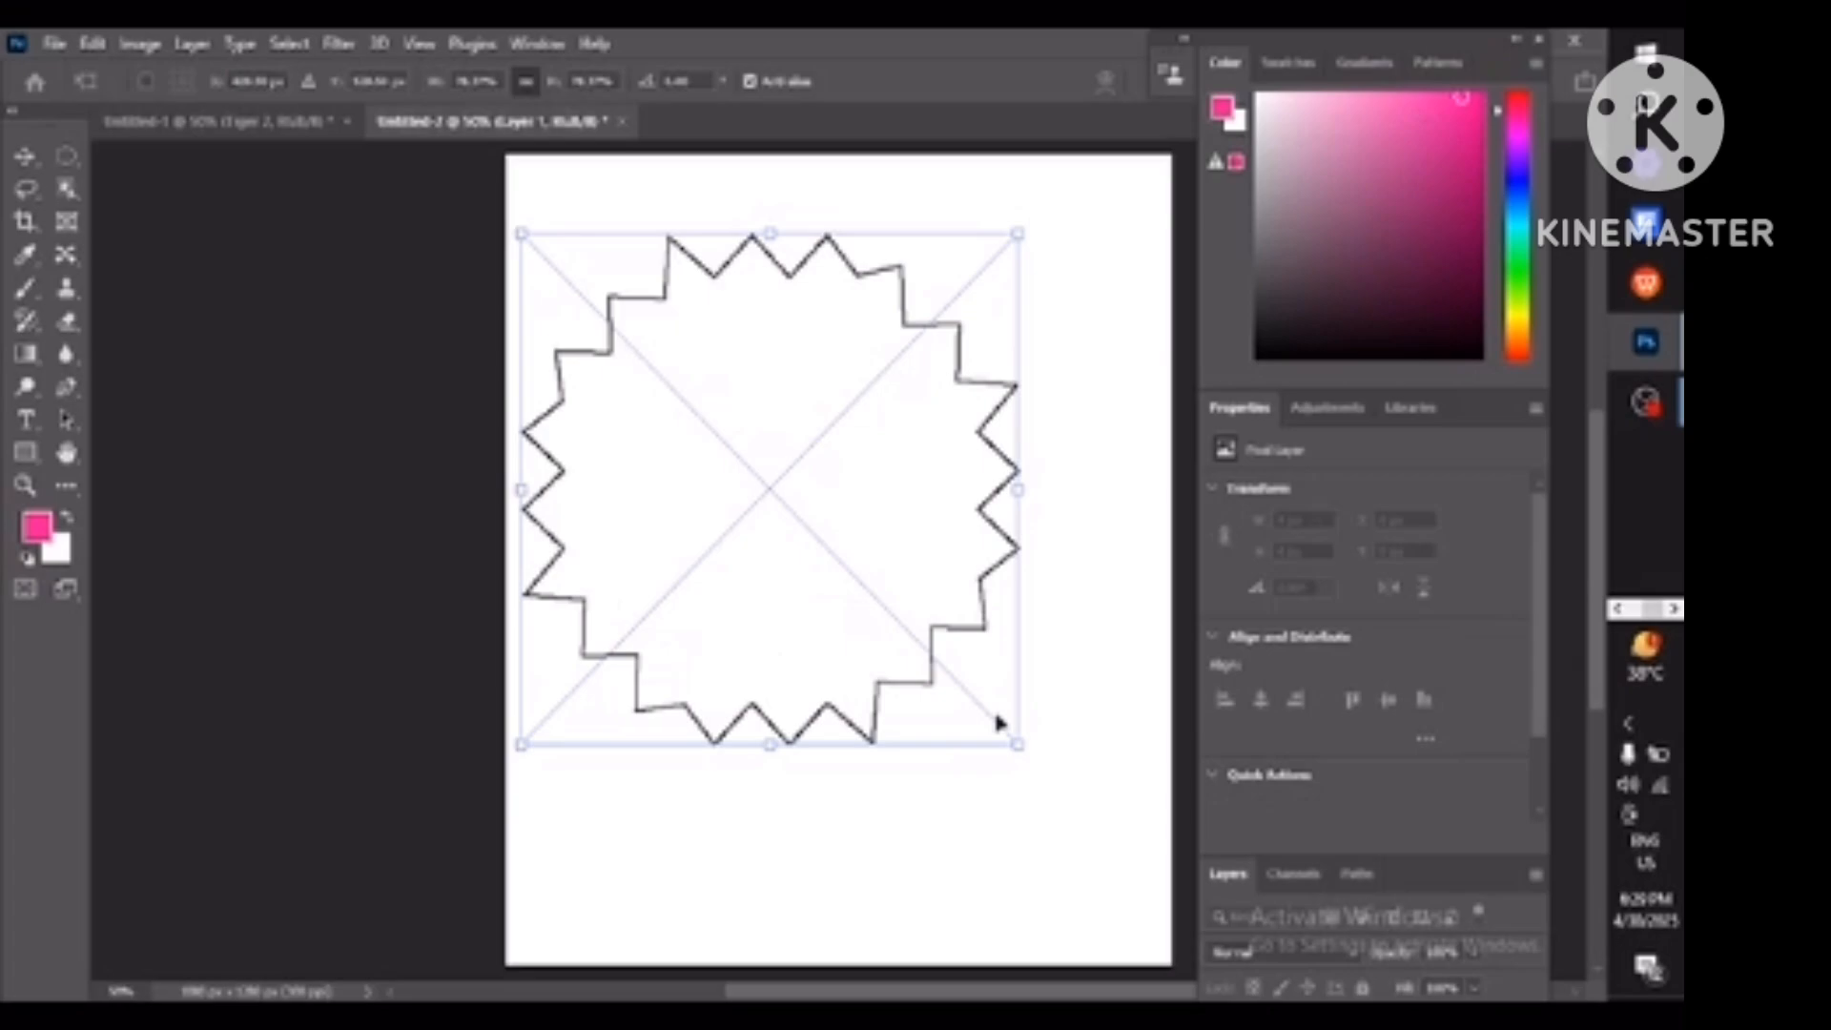
key("ctrl+z")
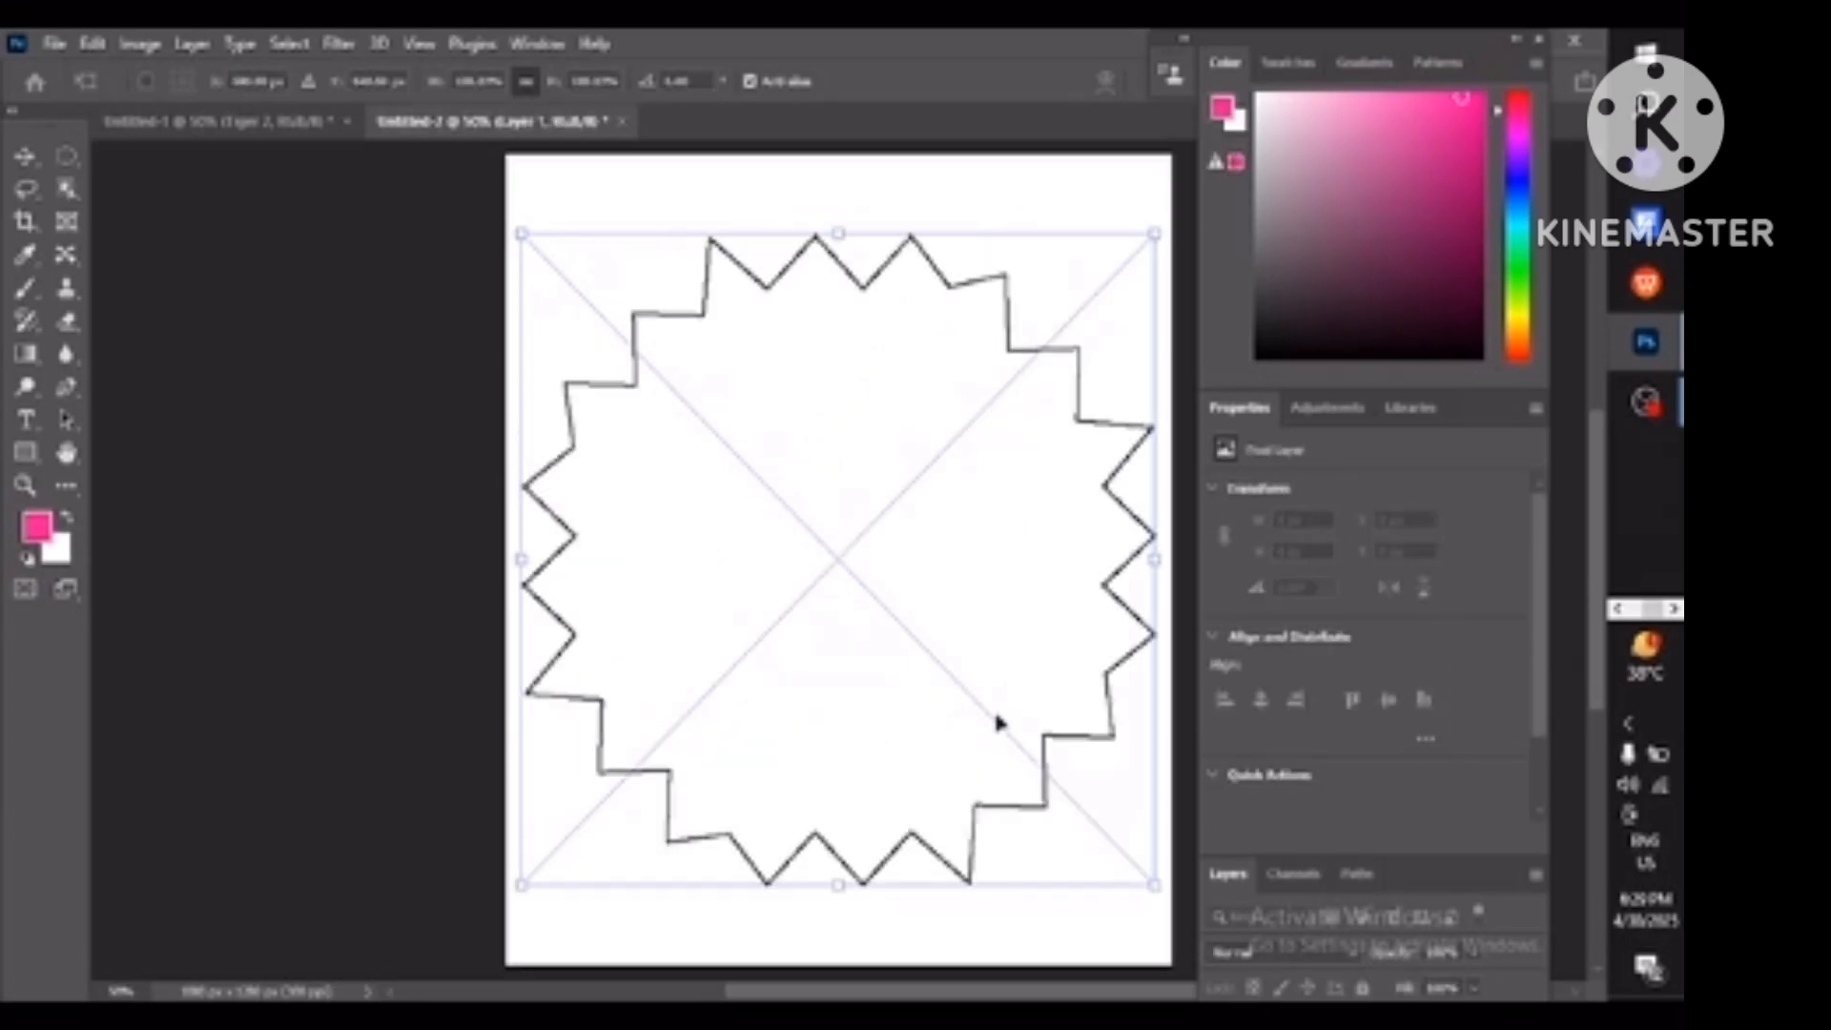
right_click(822, 492)
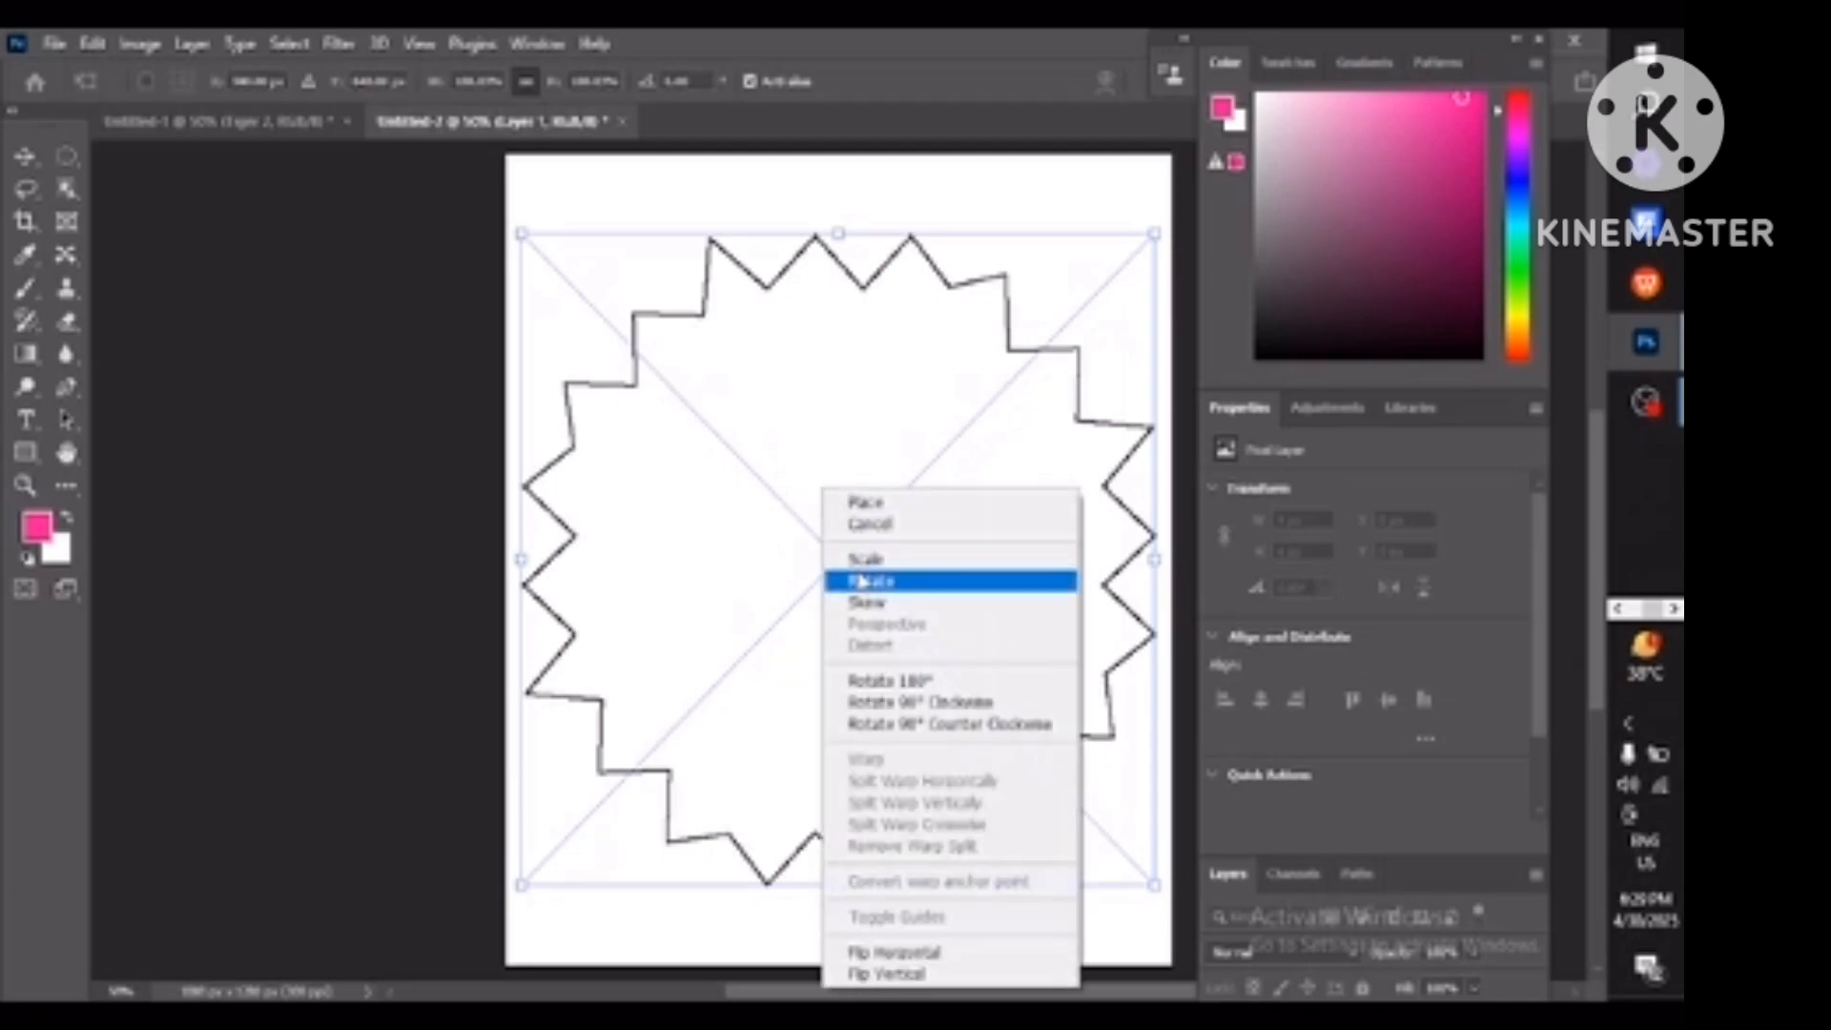
left_click(812, 298)
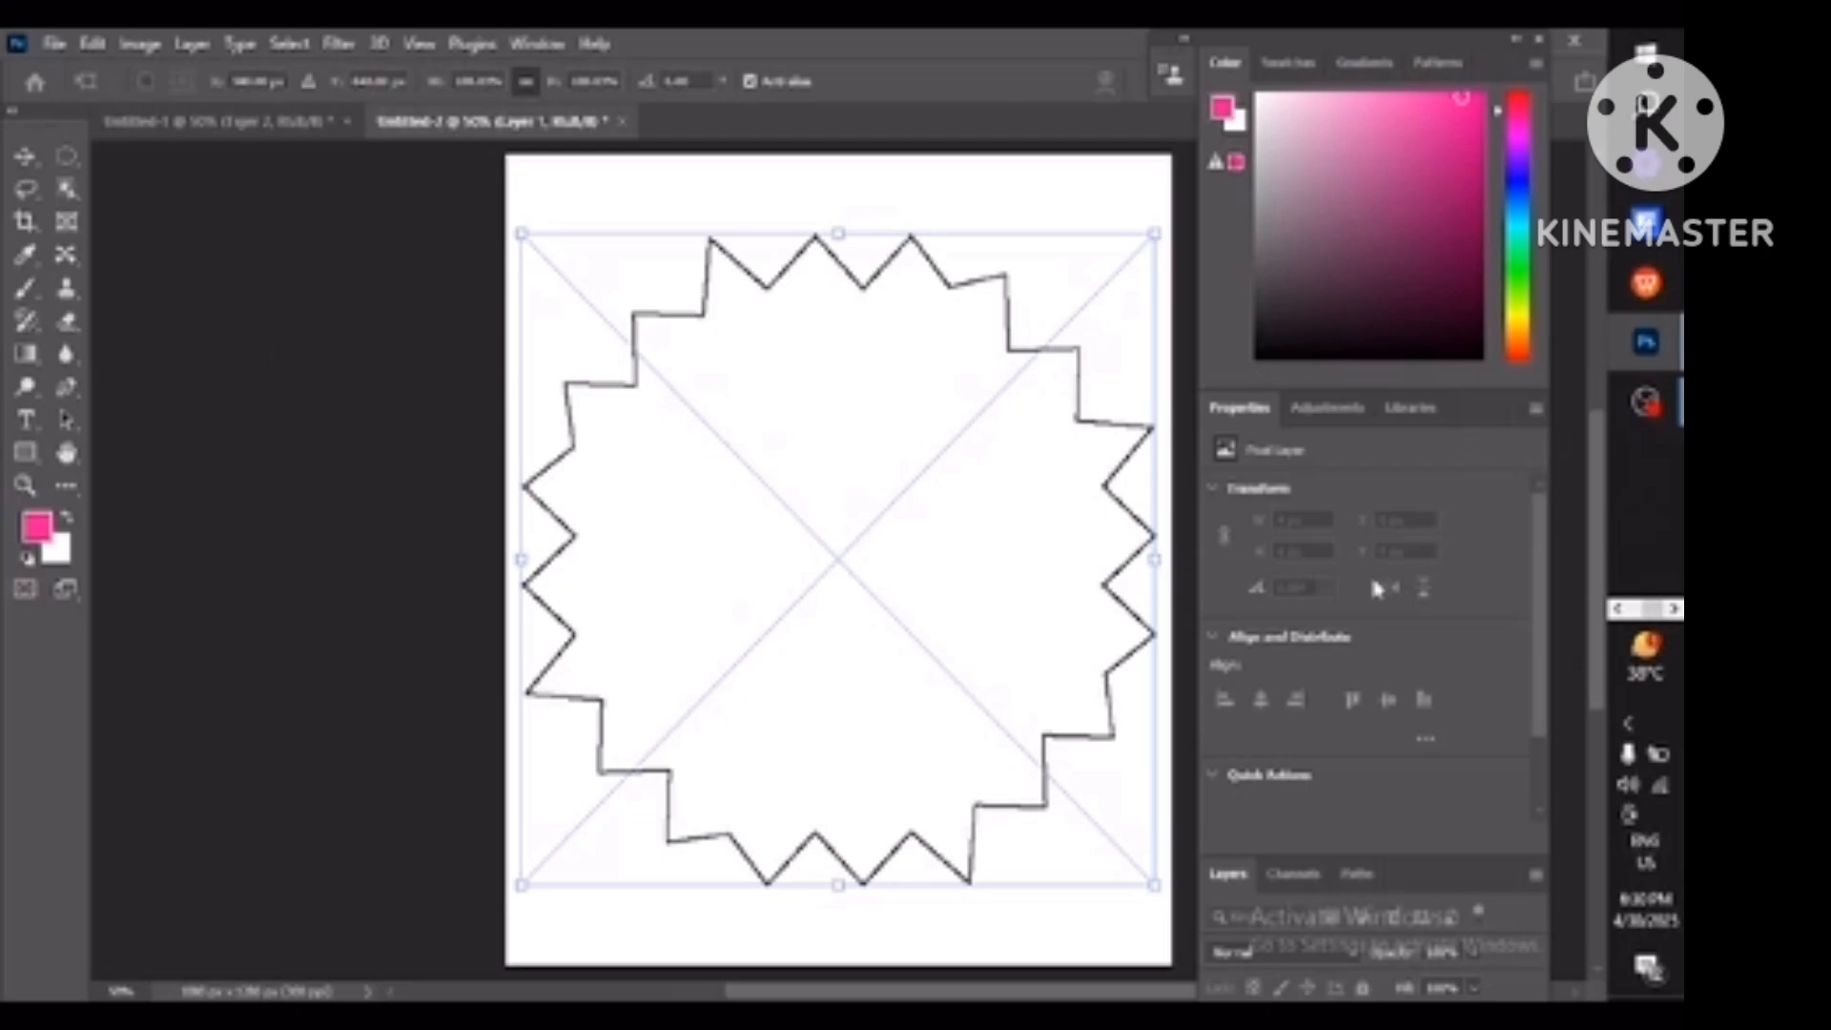
left_click(1617, 609)
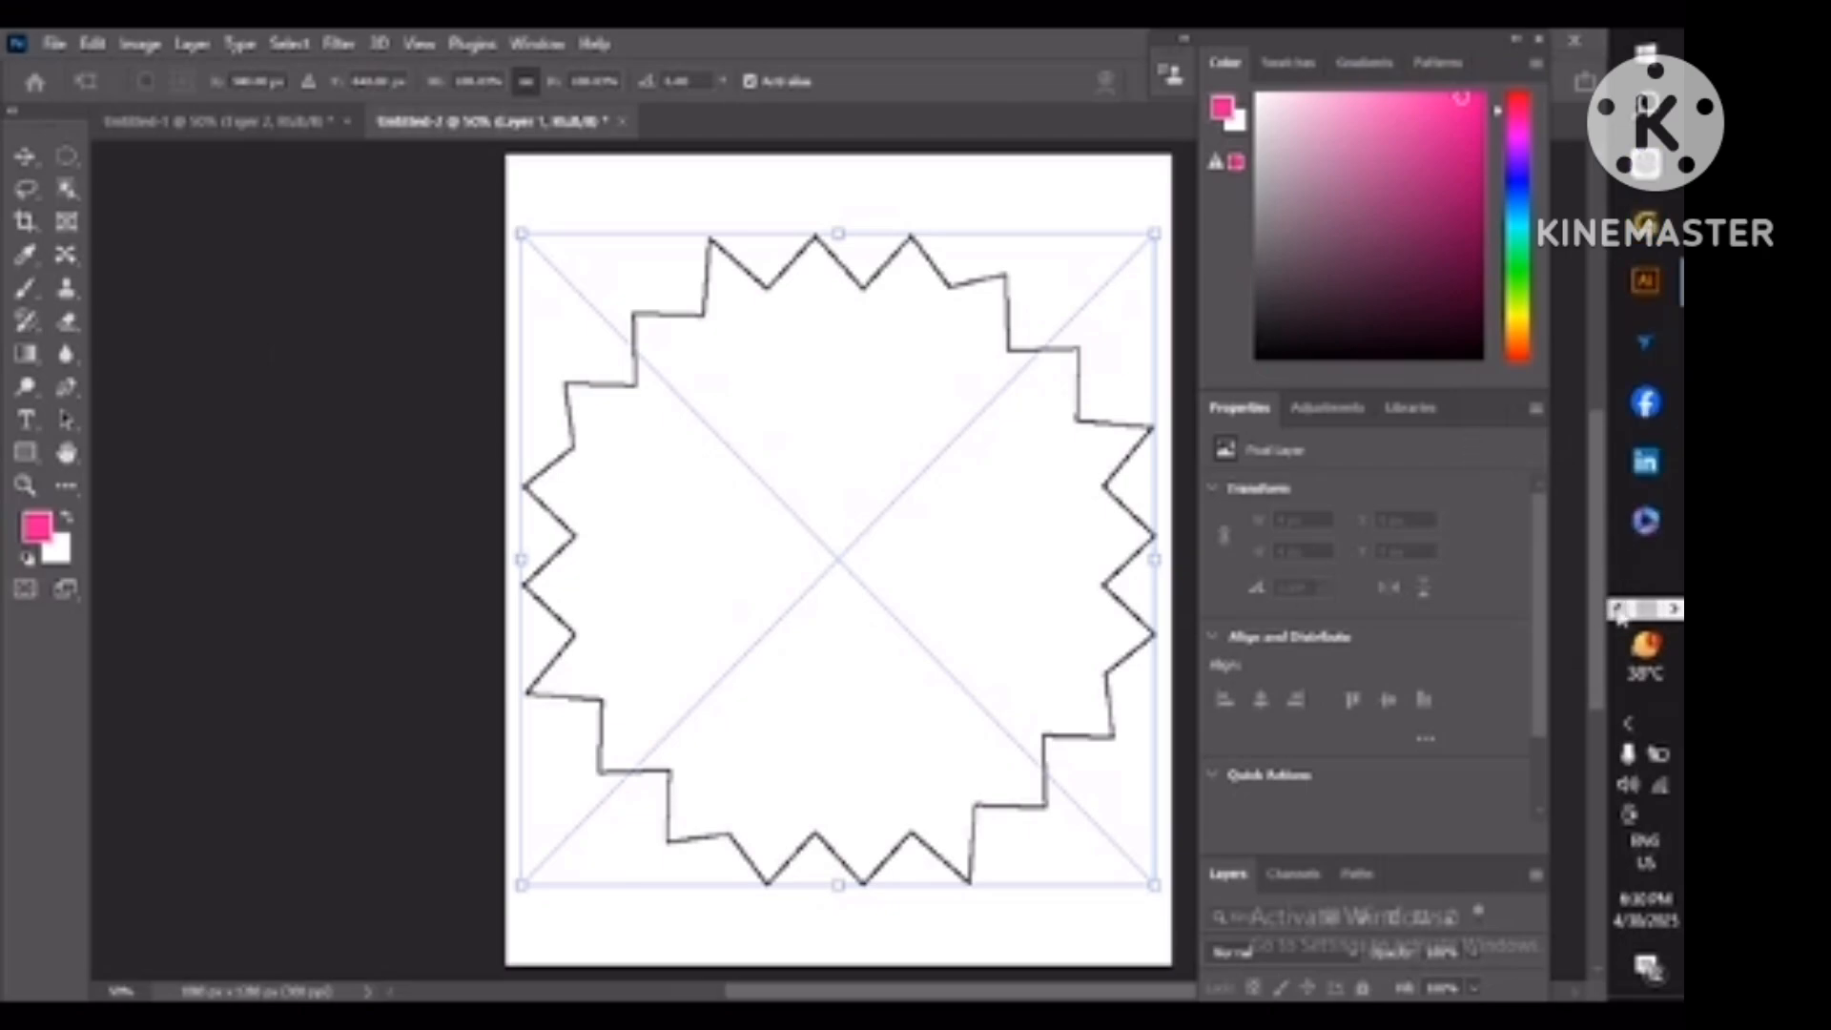
left_click(1638, 281)
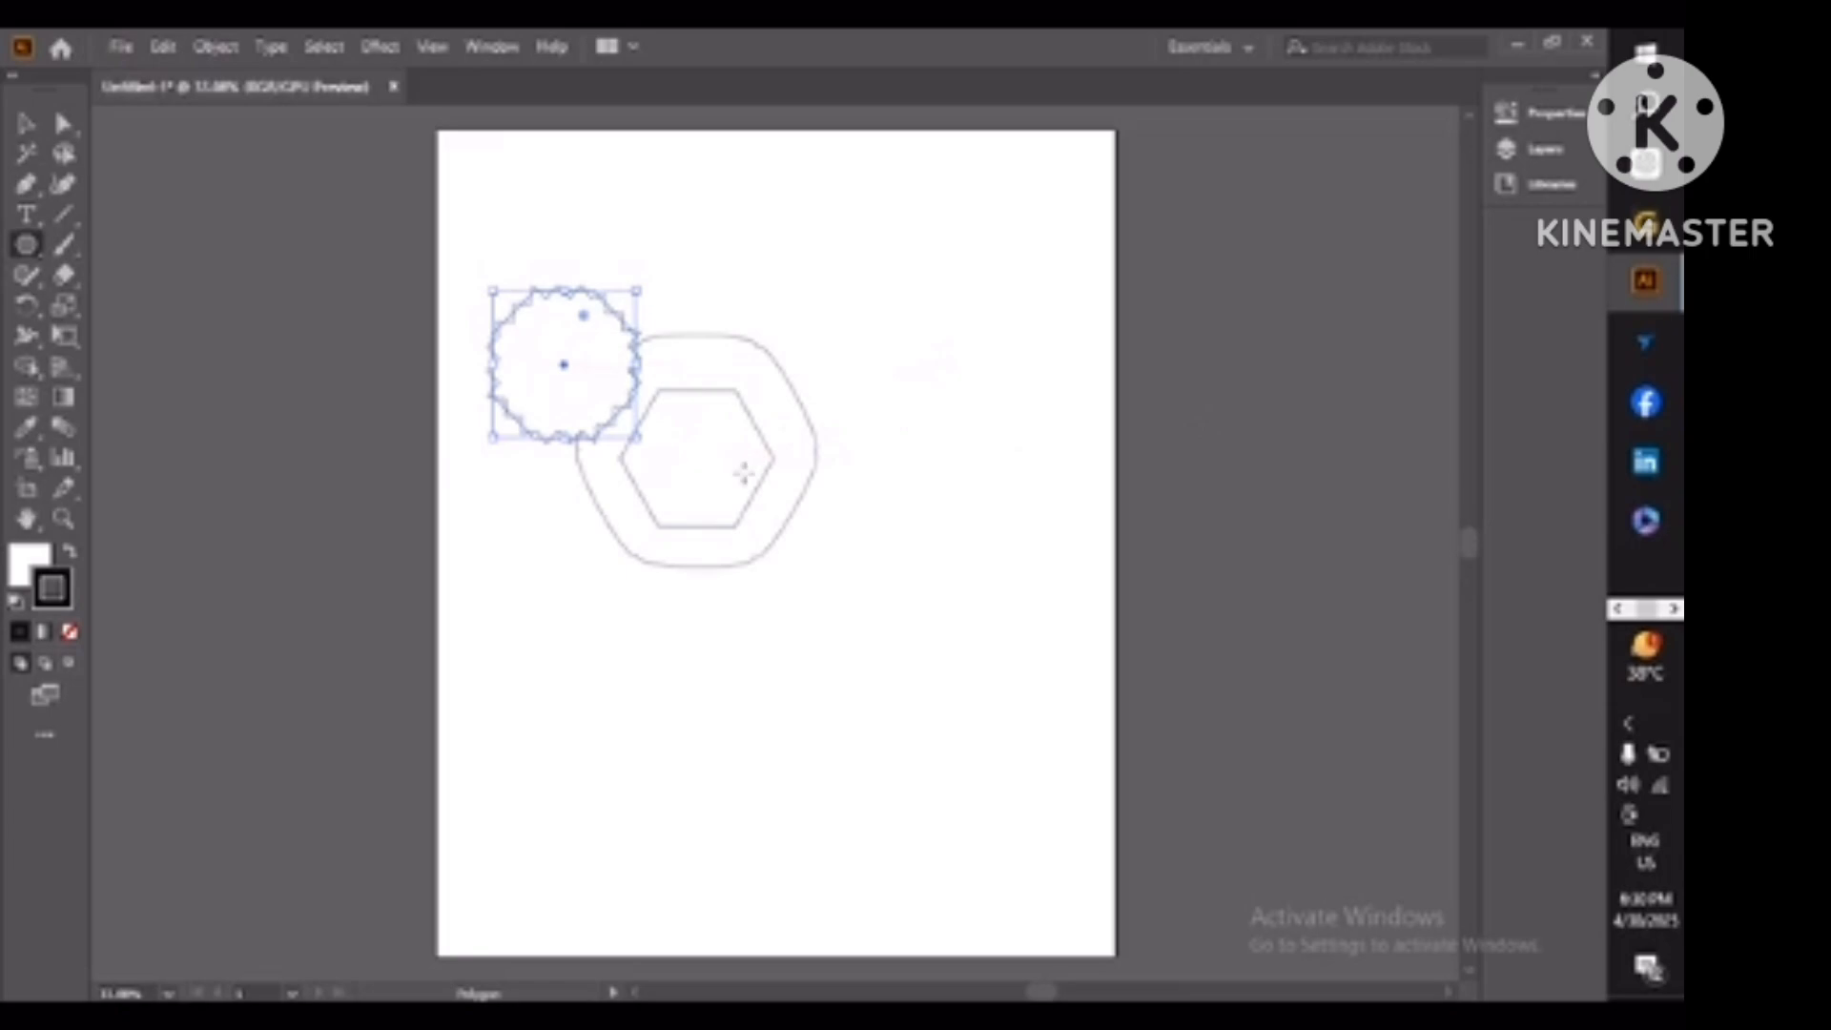
left_click(744, 467)
type("6")
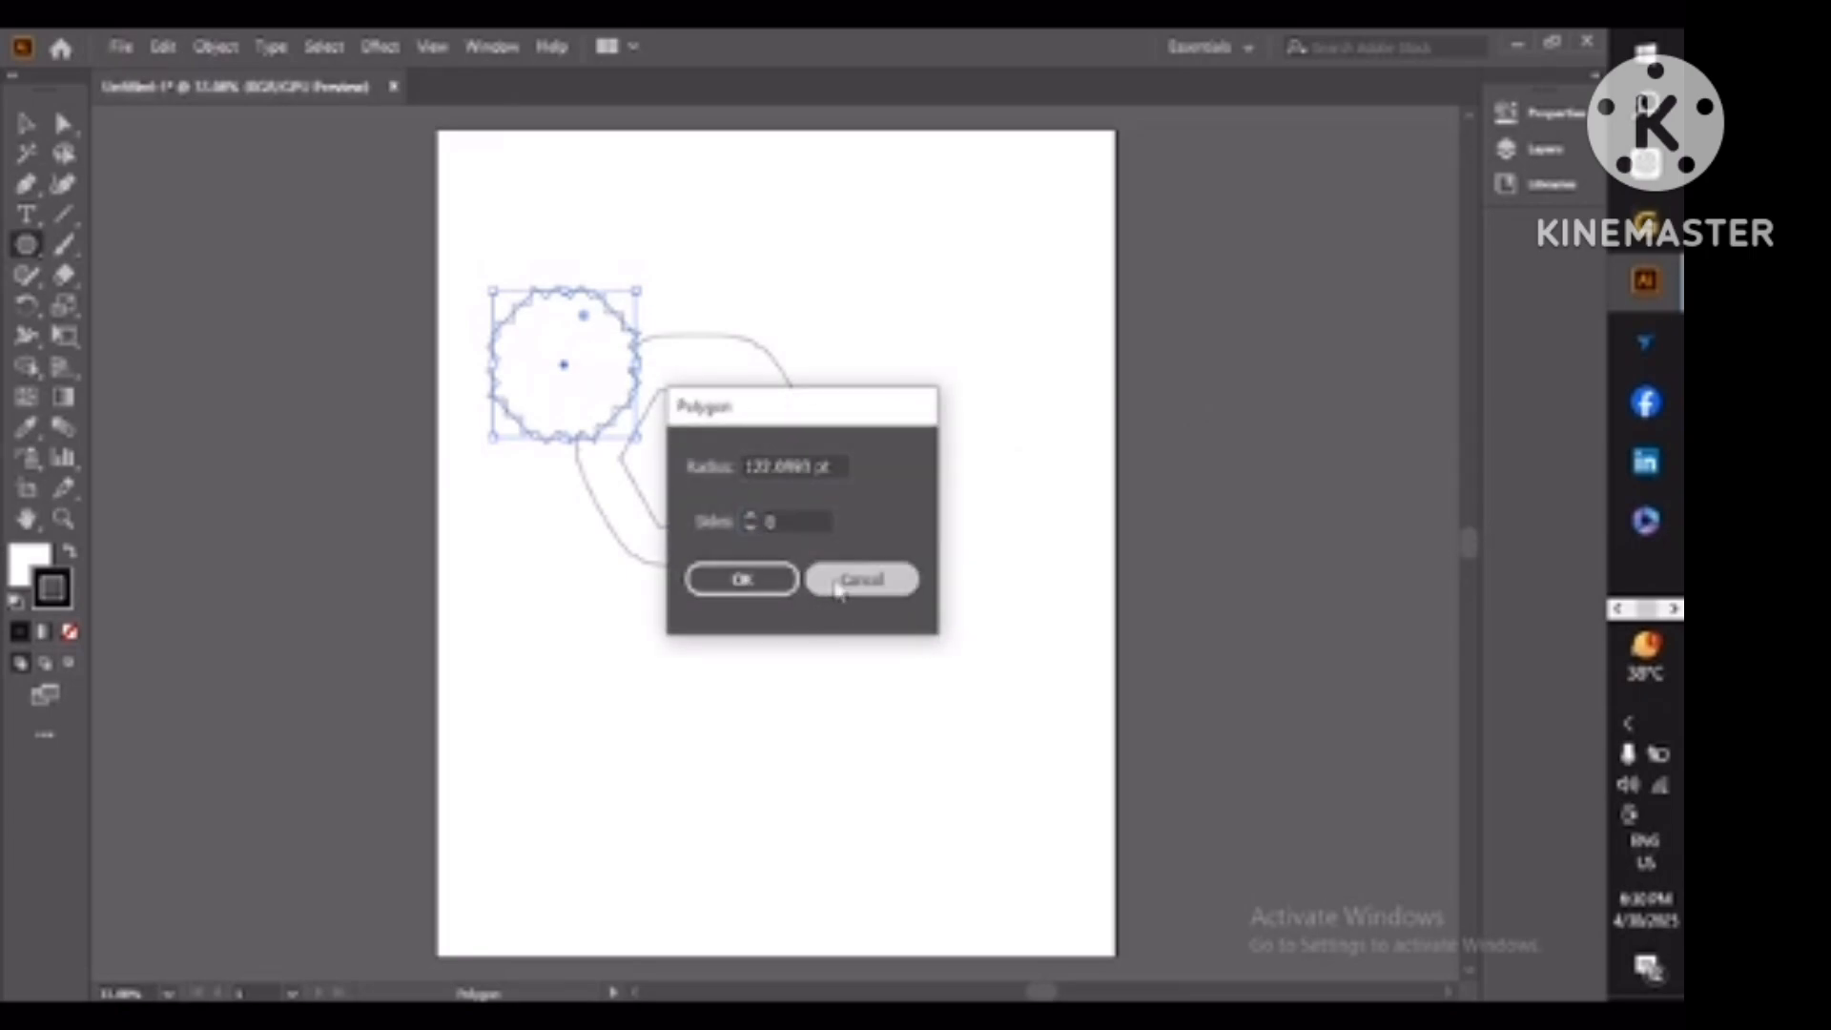
key("Return")
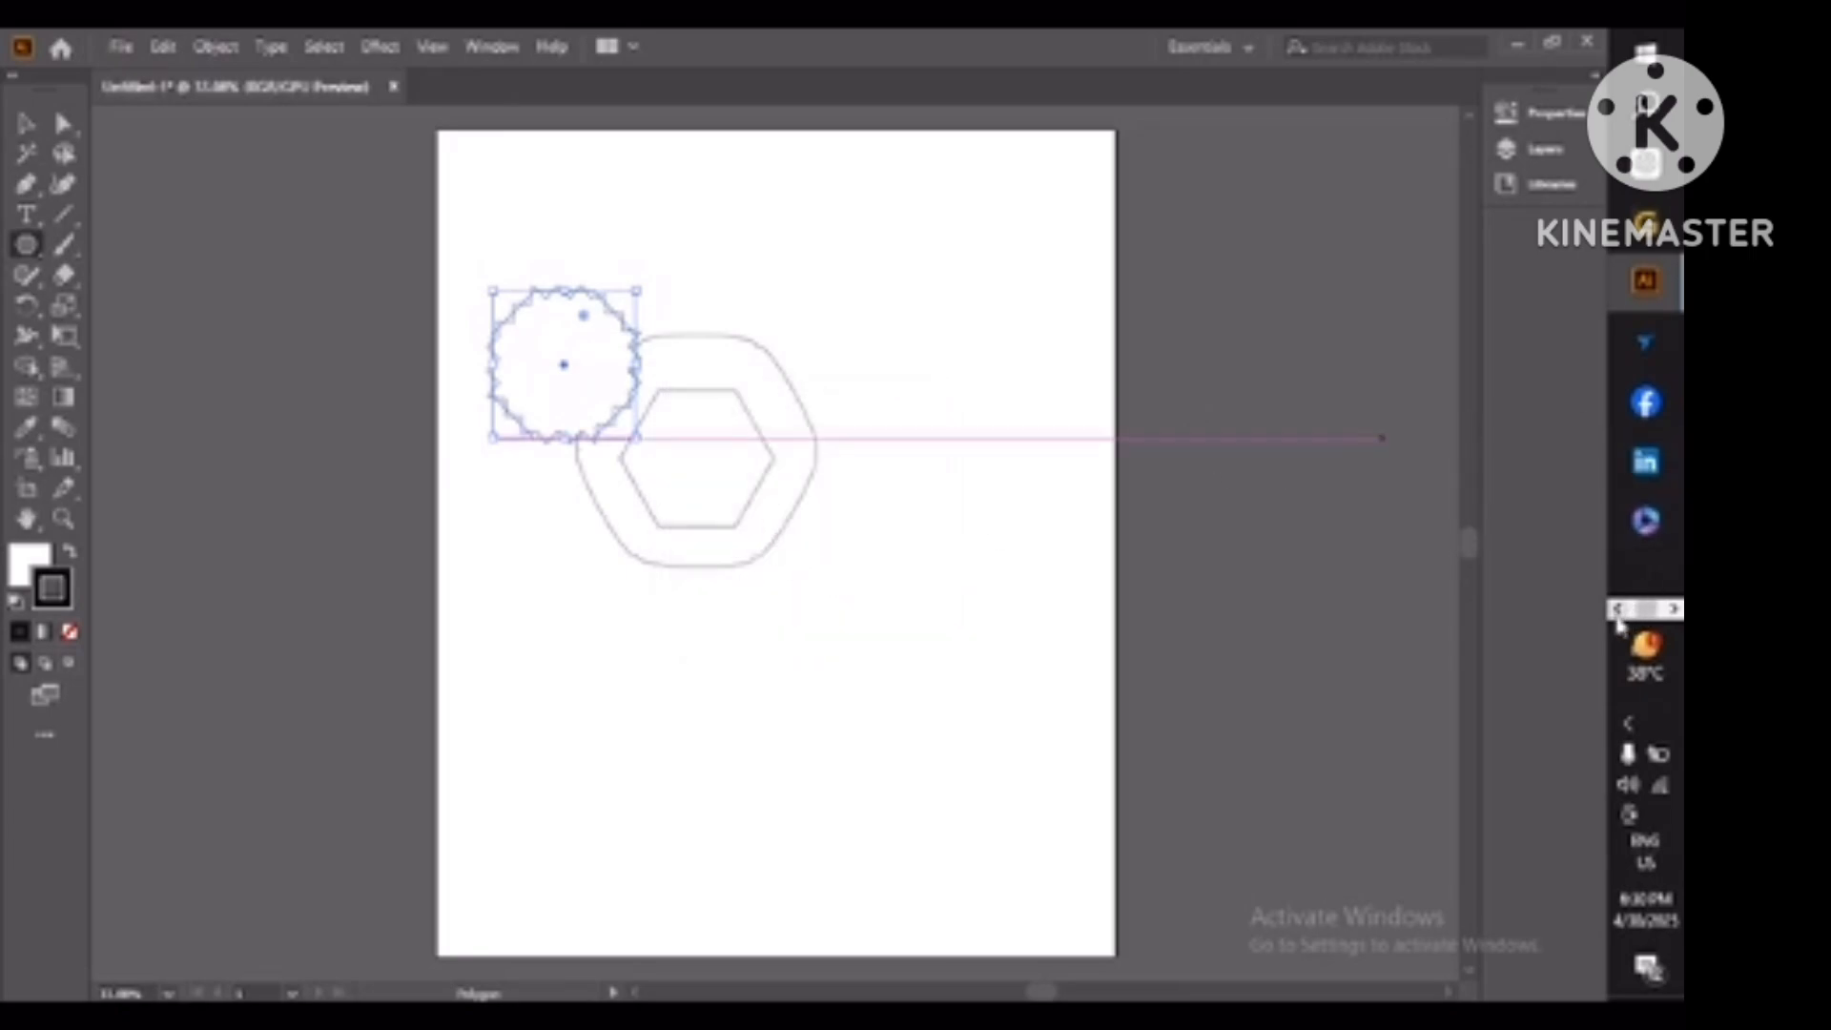
left_click(1616, 612)
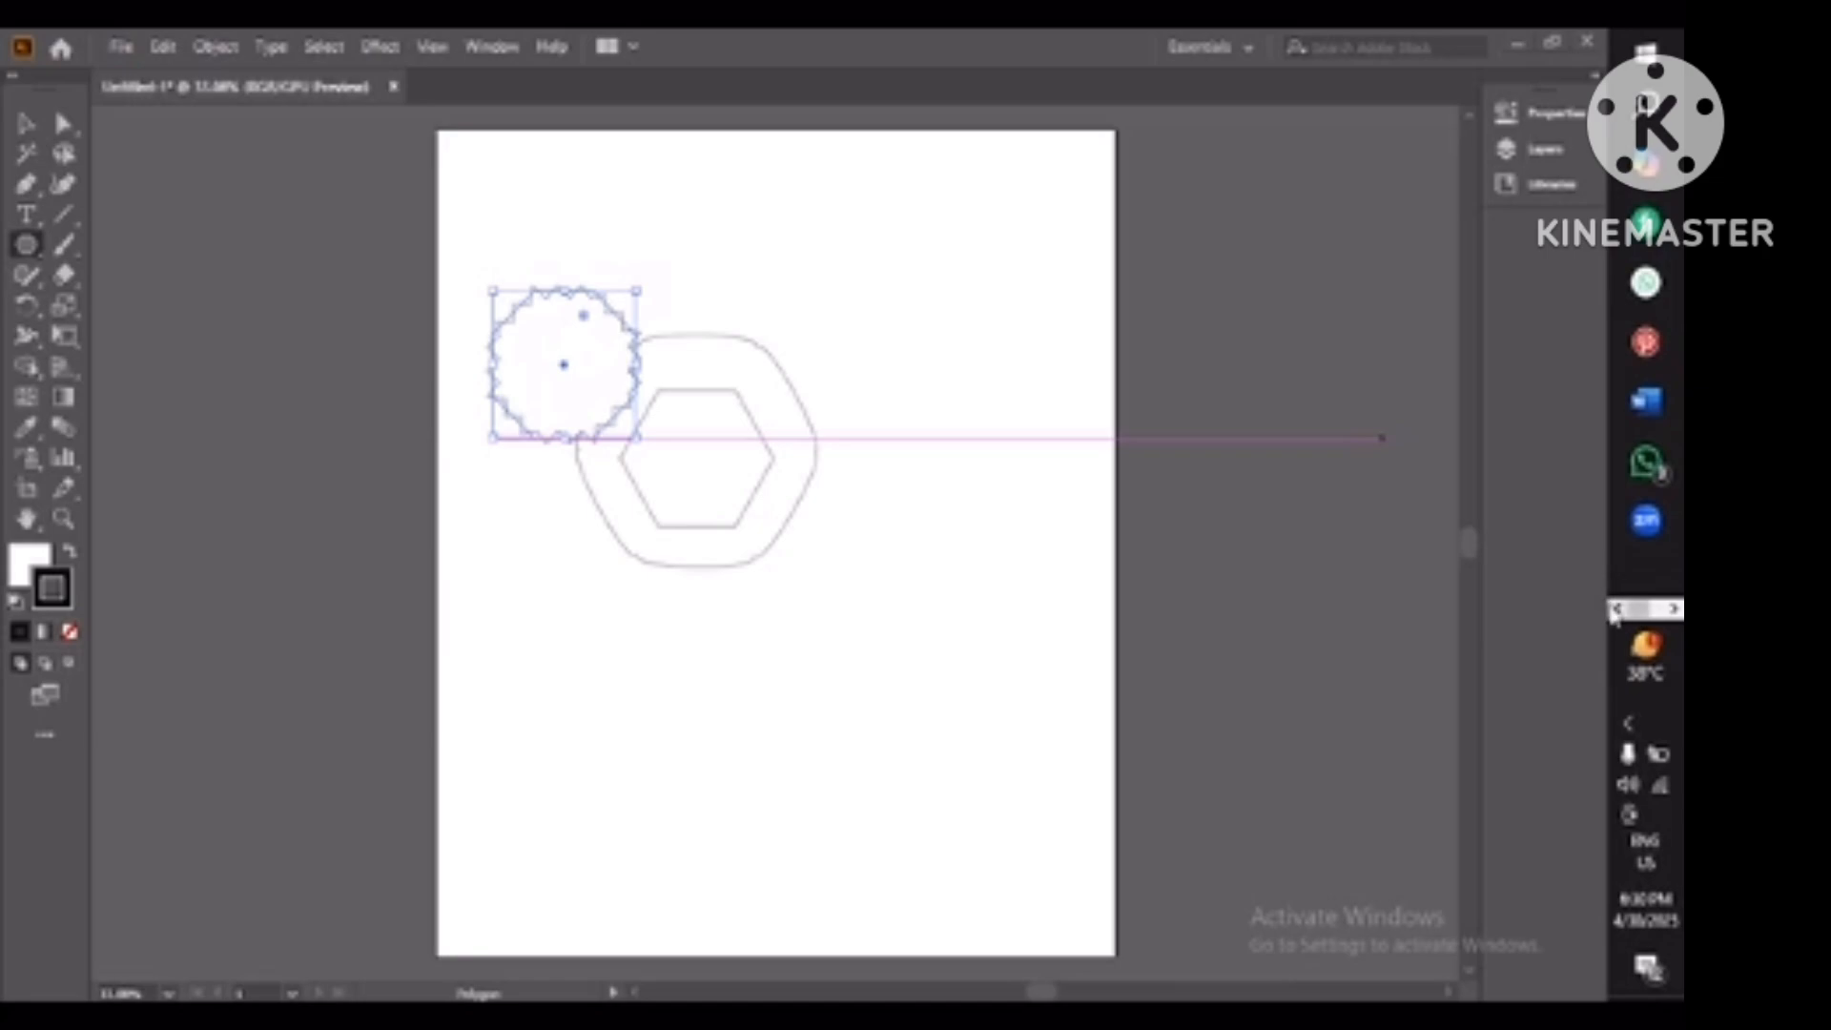
left_click(1673, 608)
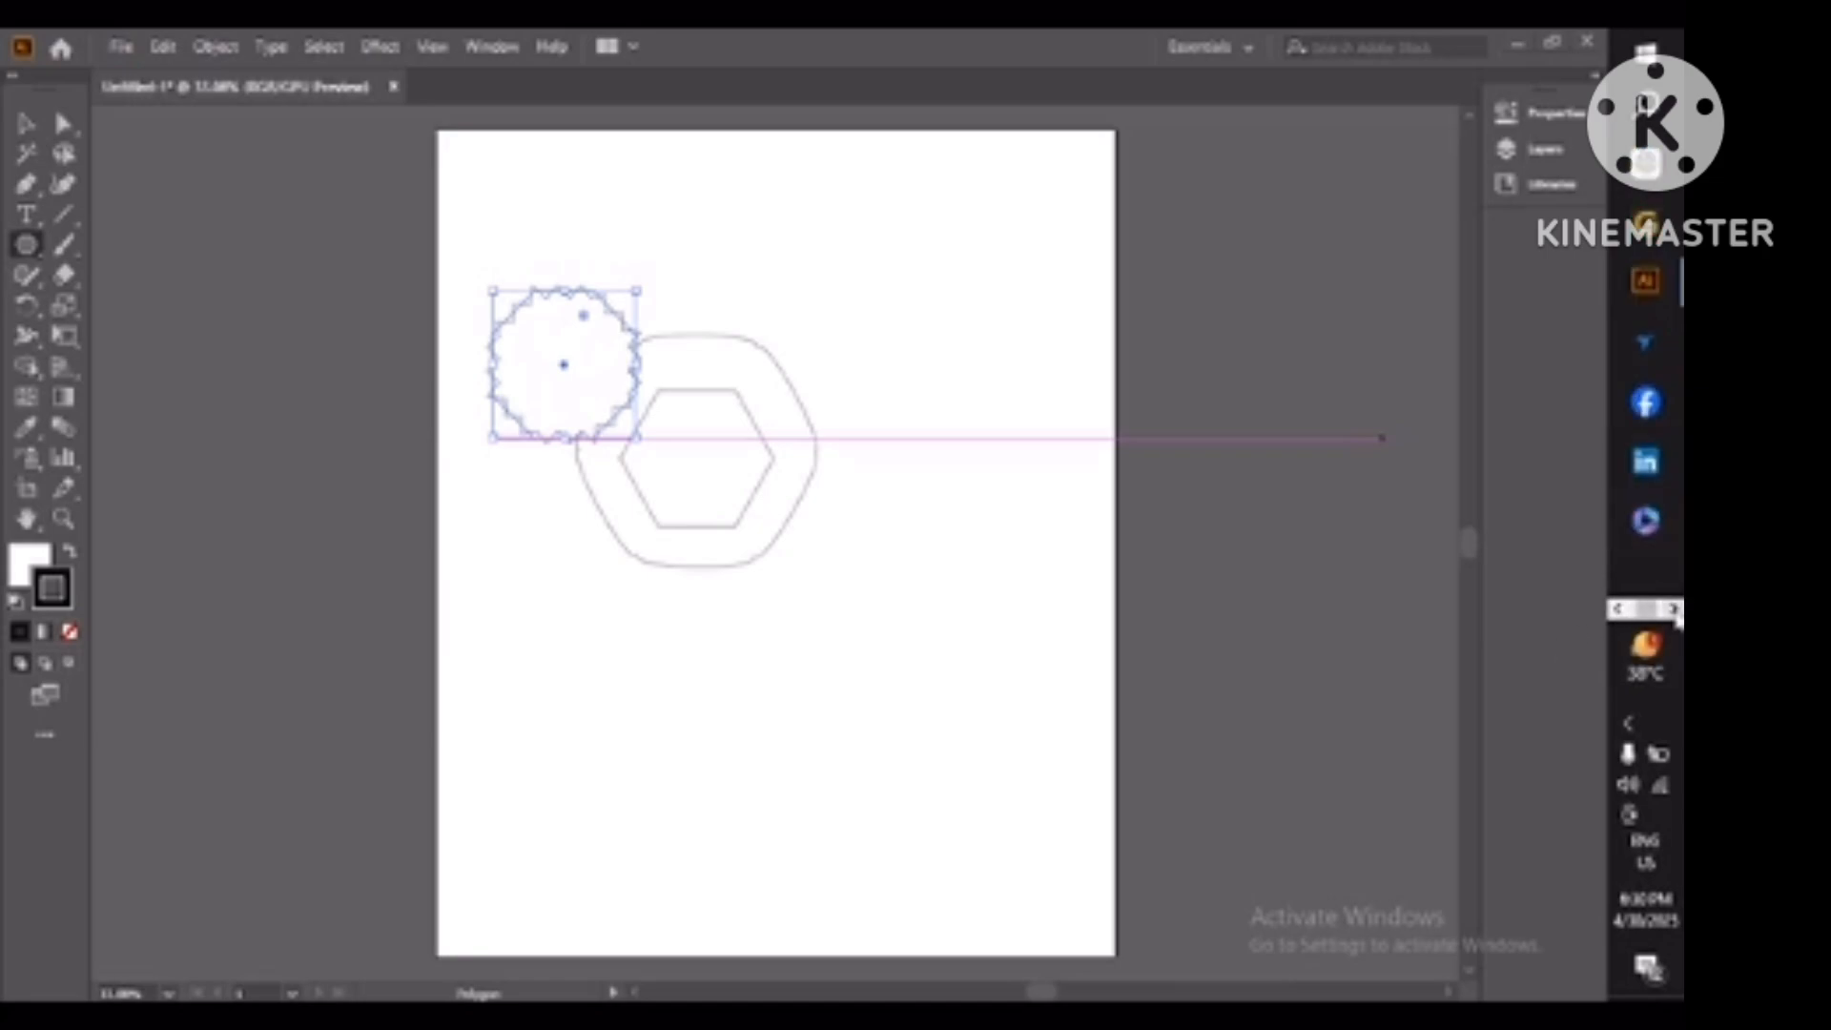
left_click(1675, 611)
left_click(1646, 341)
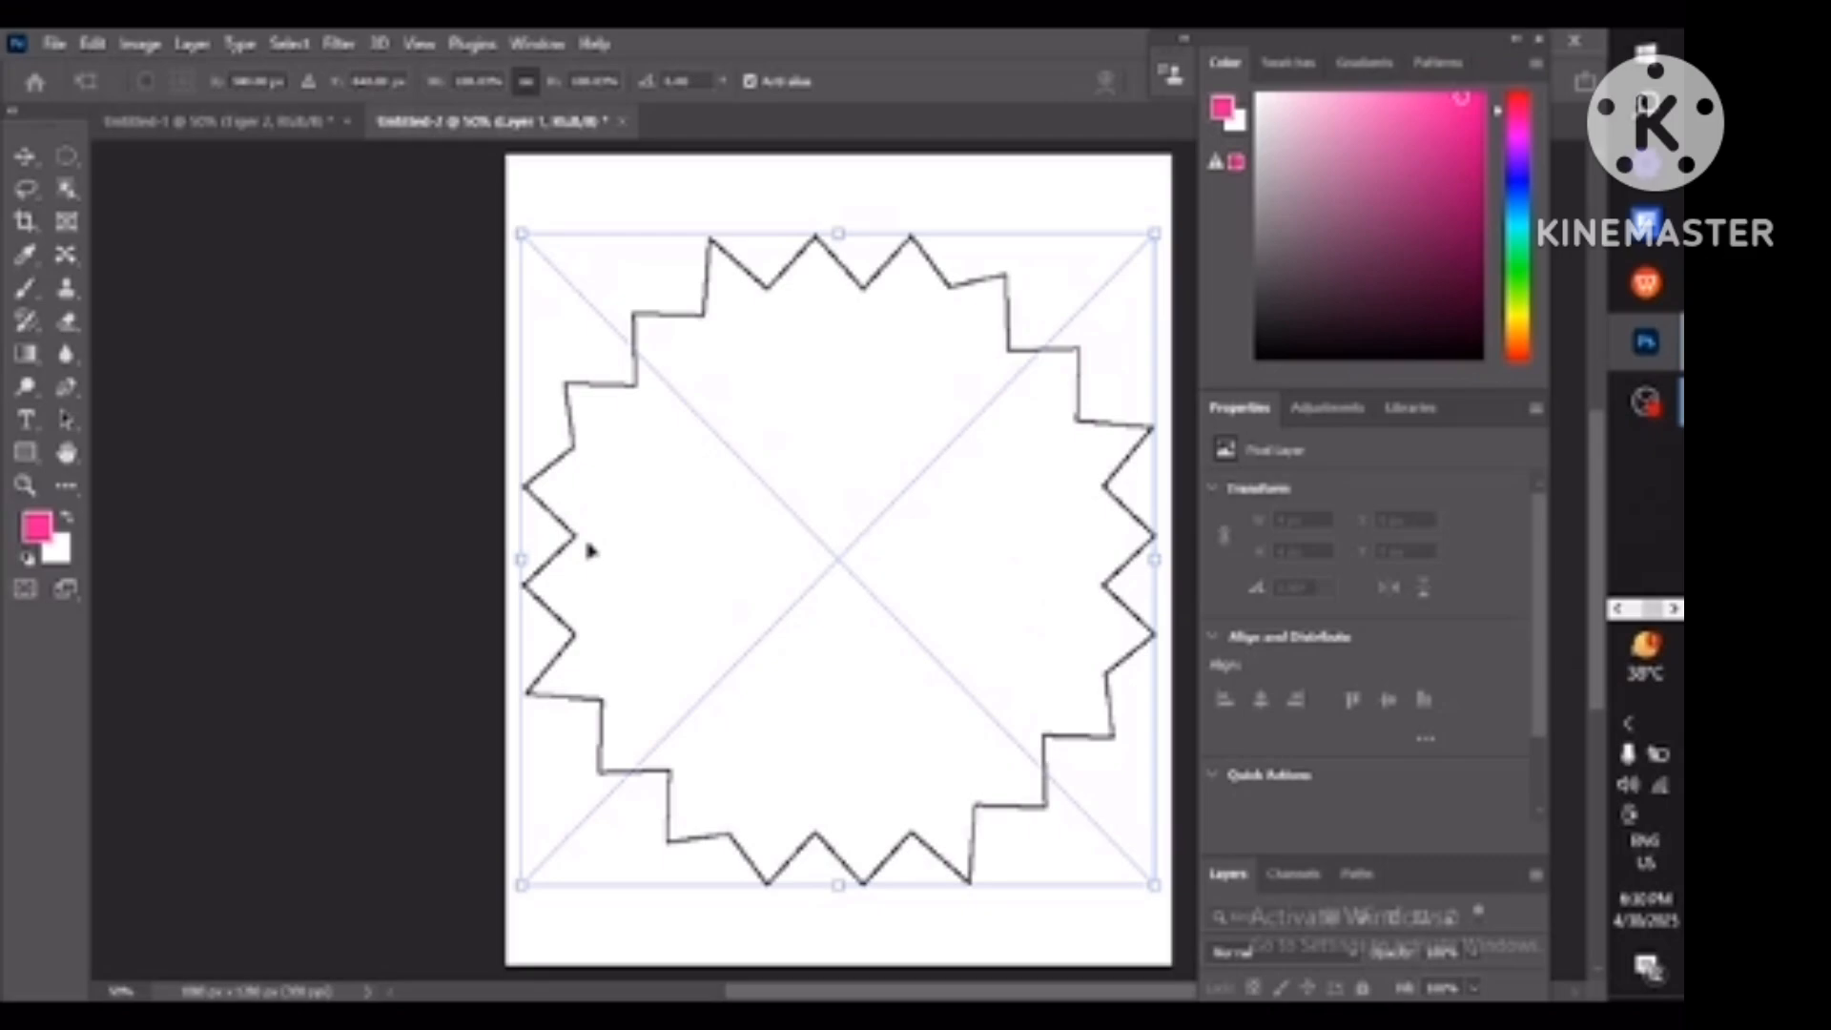
Move the pasted pixel shape beyond the canvas's left edge and place it at about half size.
left_click_drag(621, 498, 143, 464)
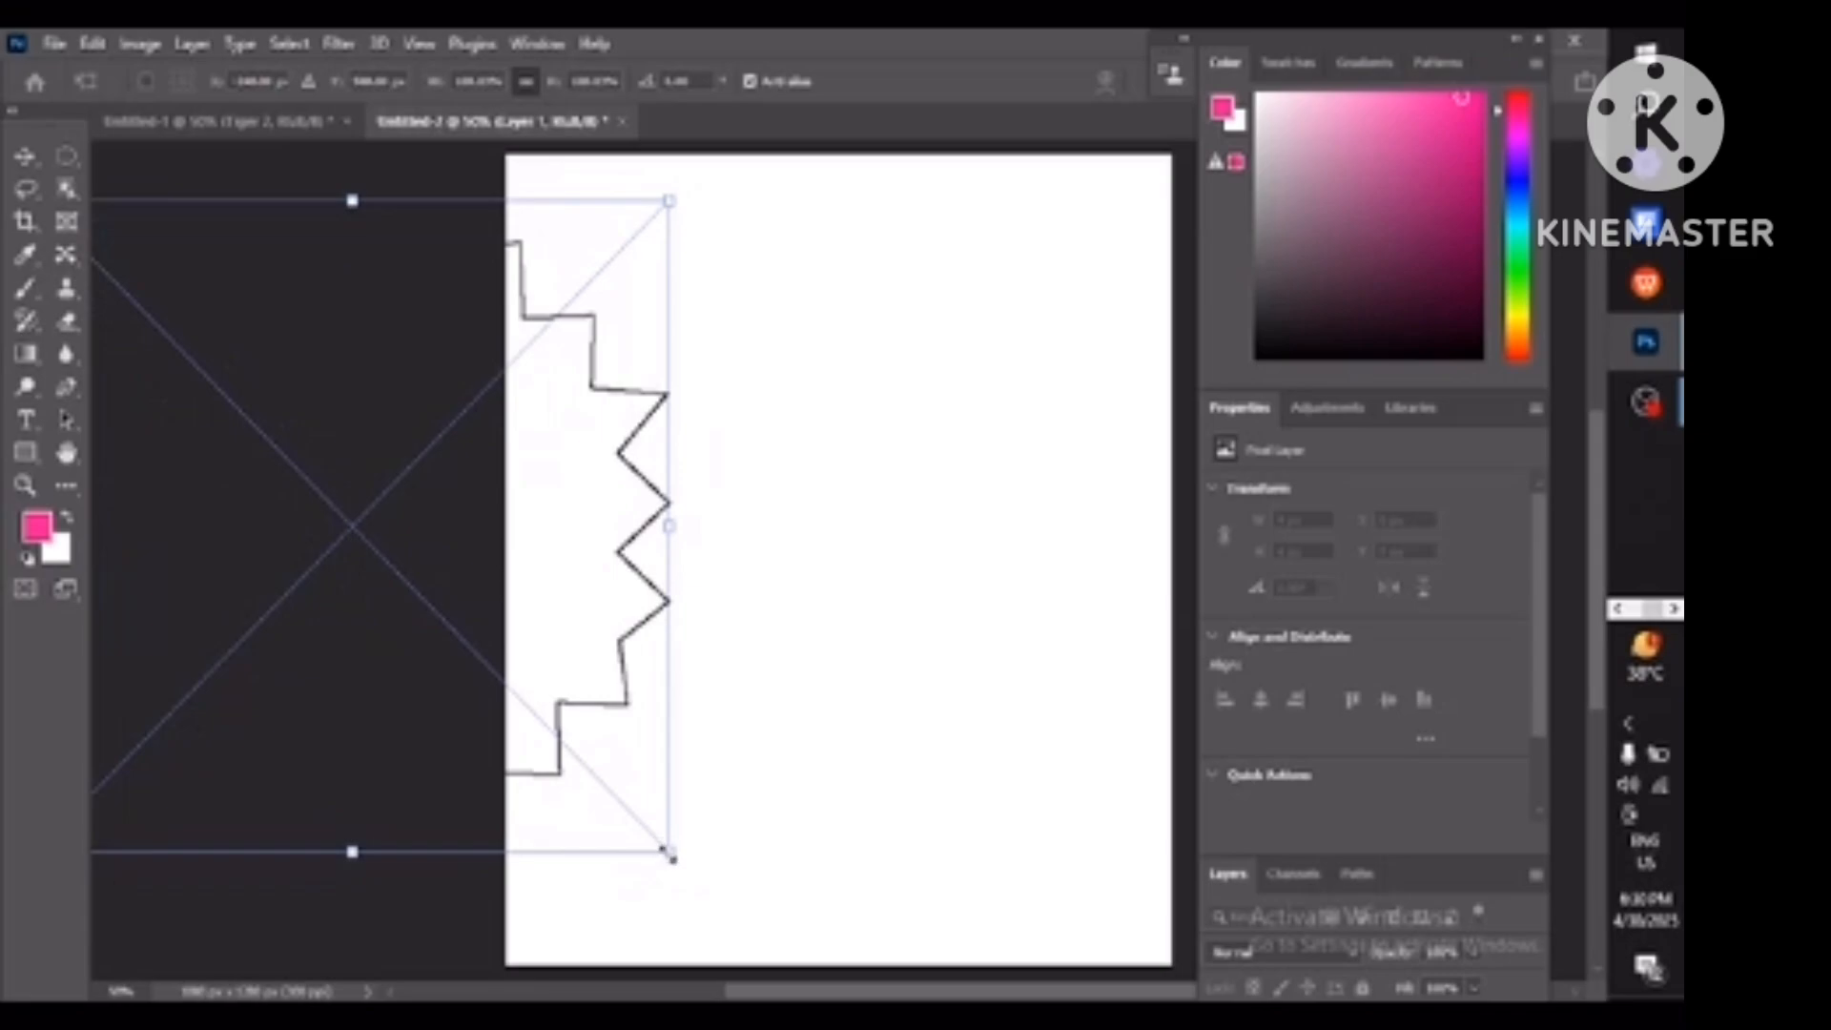
left_click_drag(670, 851, 336, 540)
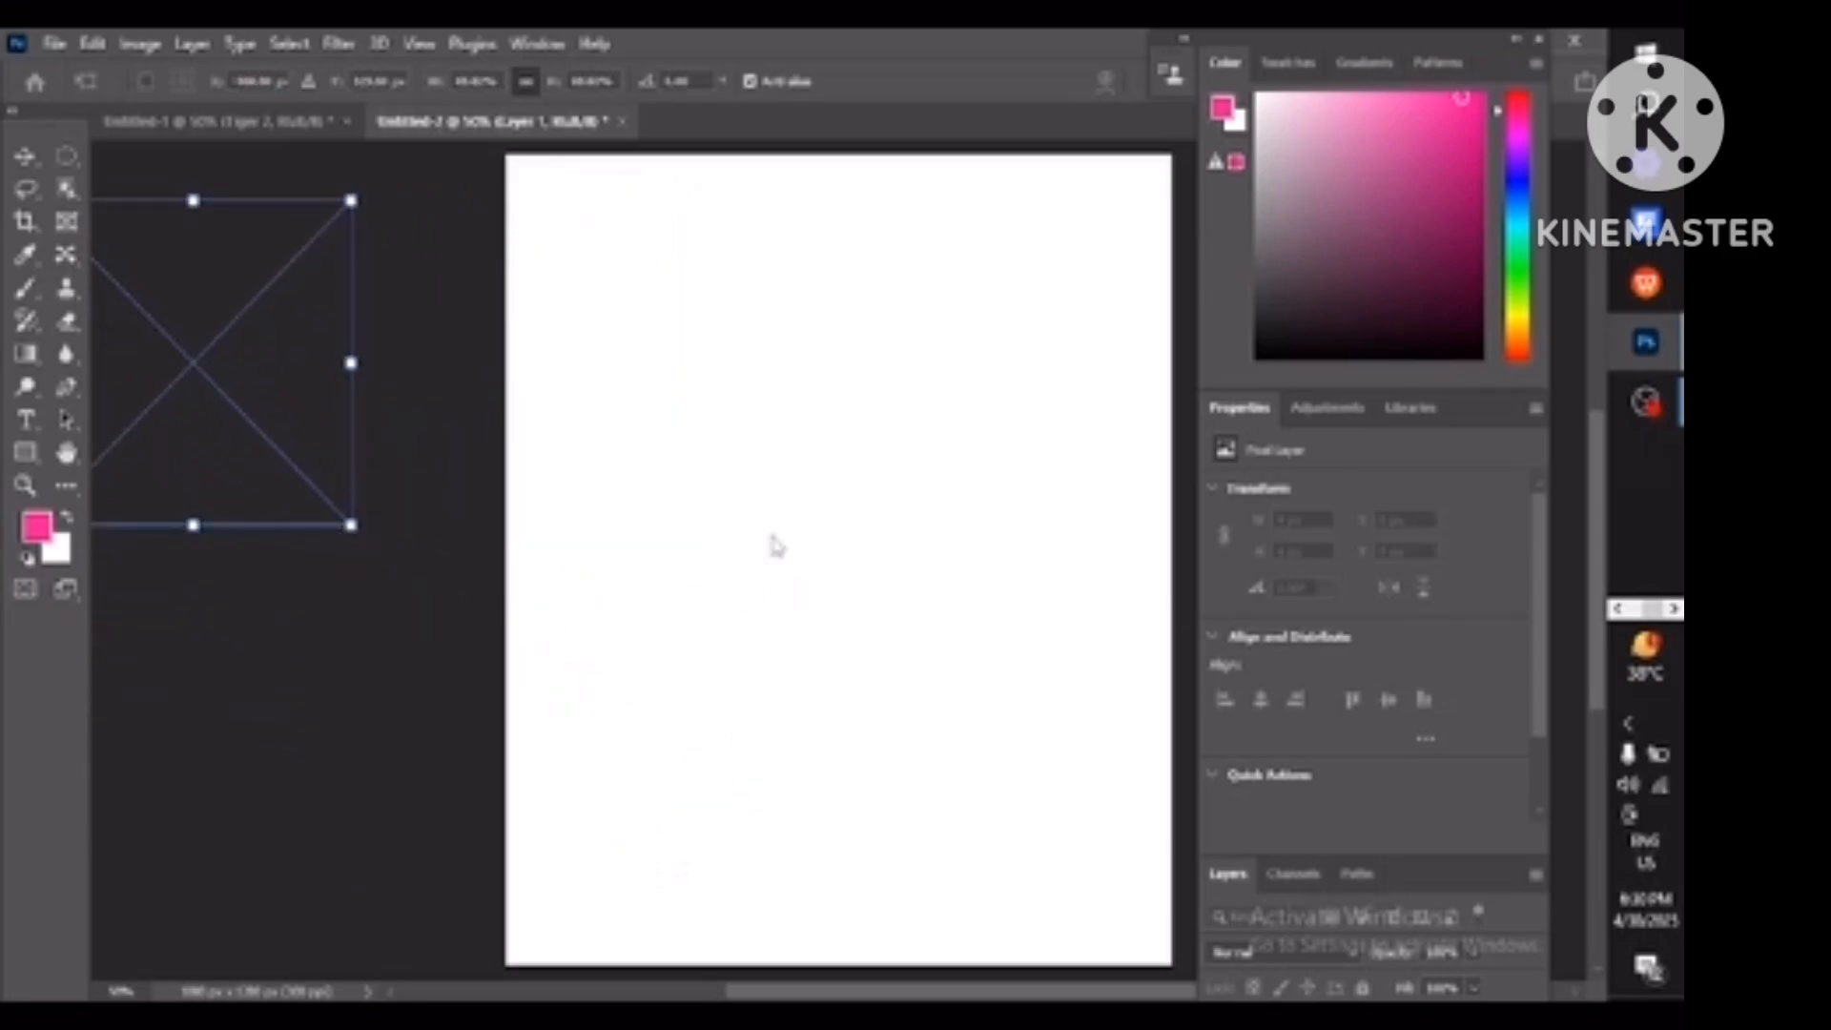
key("Return")
Paste the copied shape as a Smart Object with the option to add it to the current library, and scale it to about 61%.
key("ctrl+v")
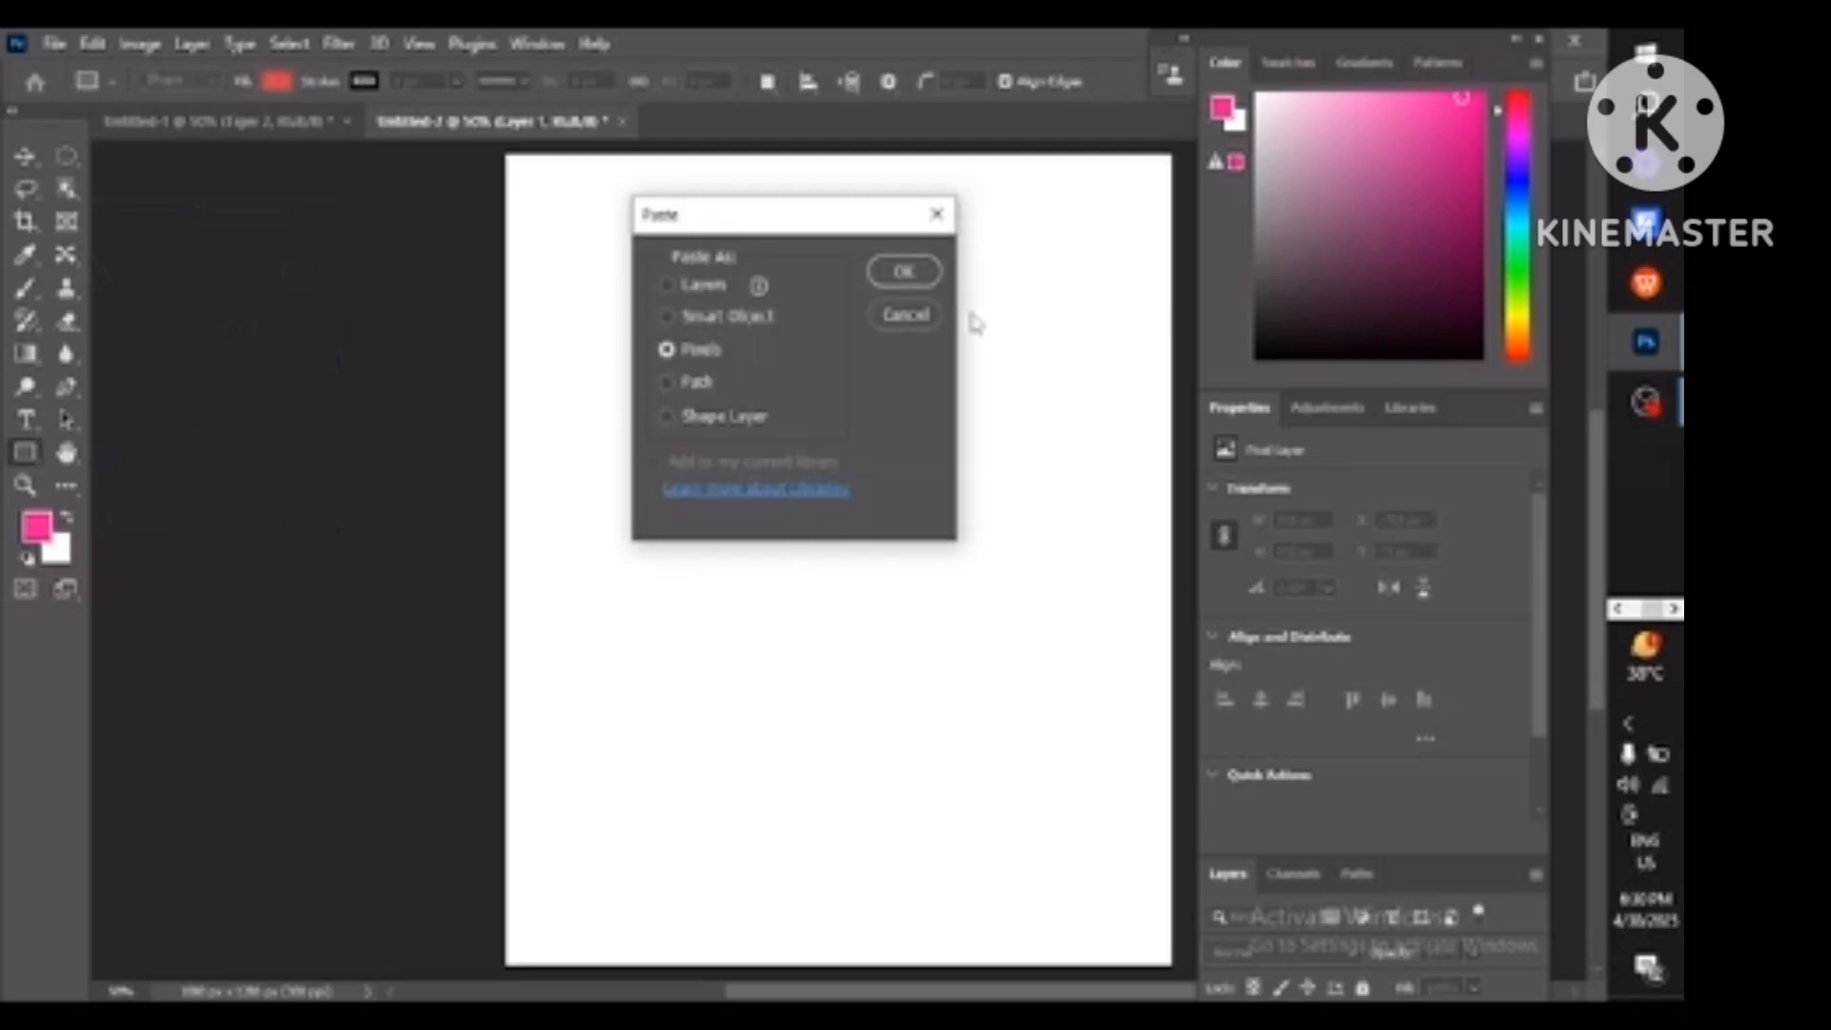
left_click(668, 317)
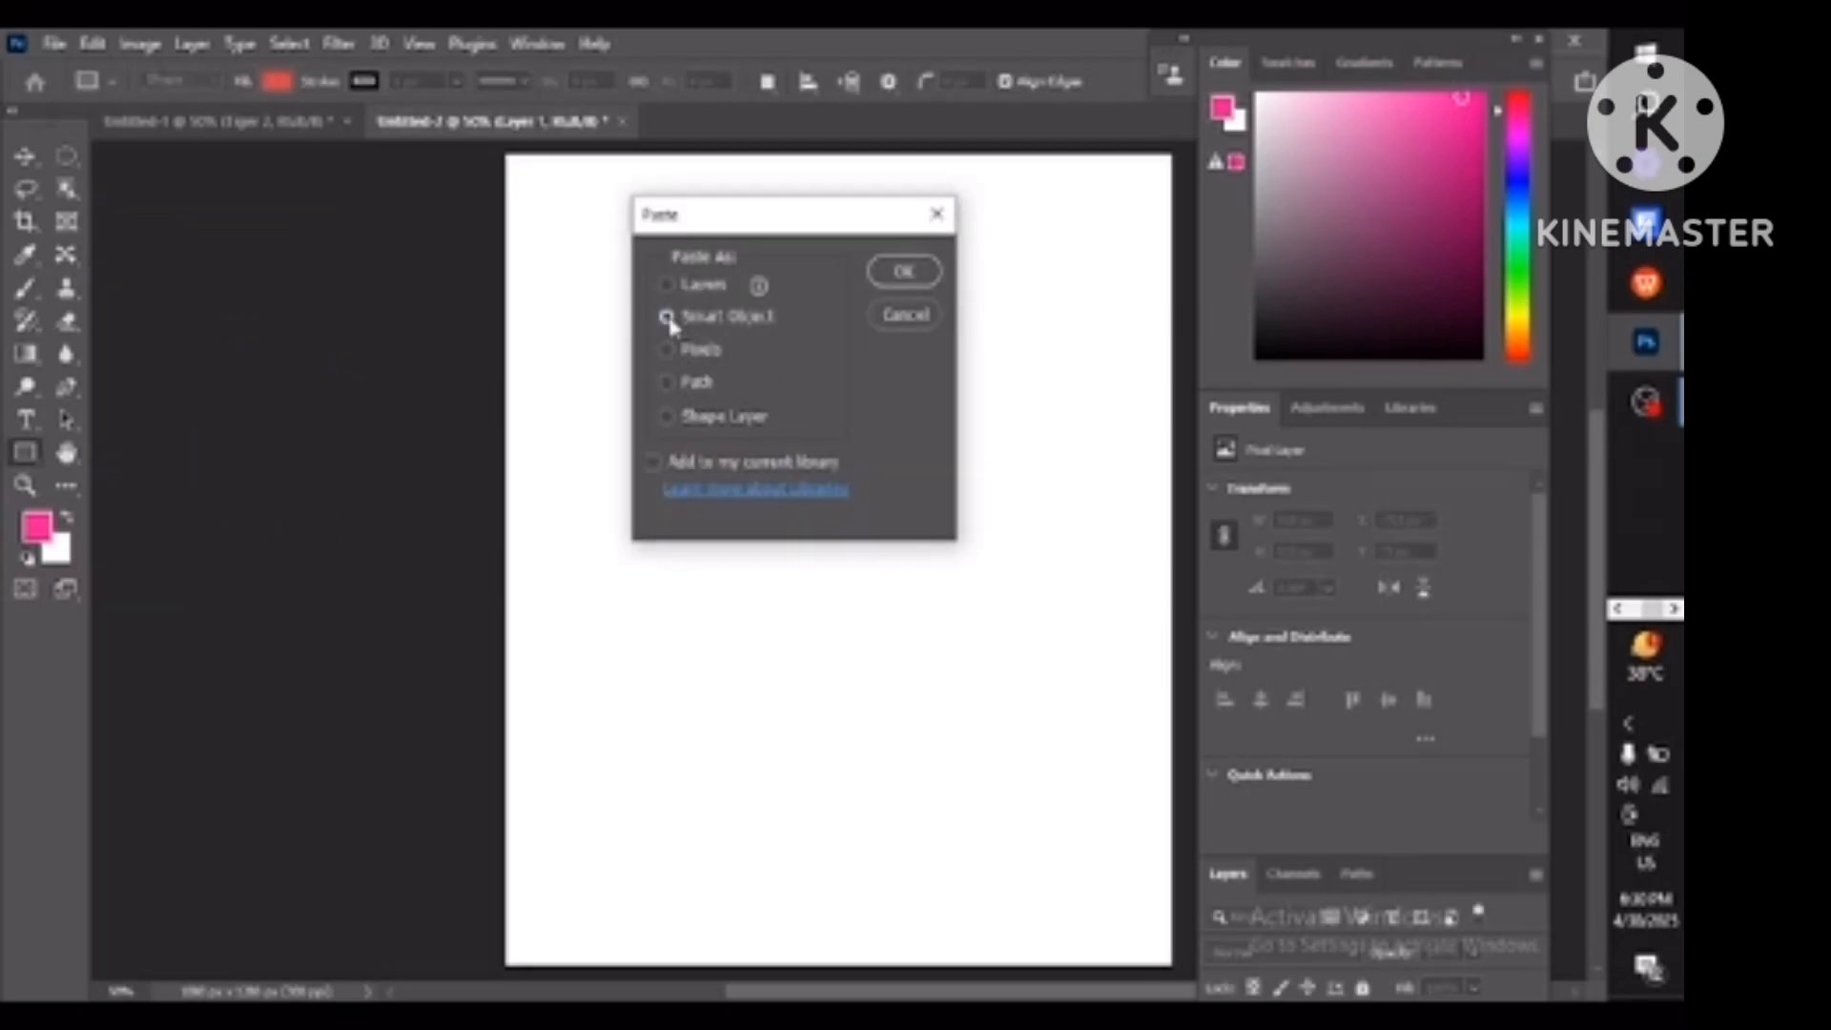
left_click(652, 464)
left_click(891, 270)
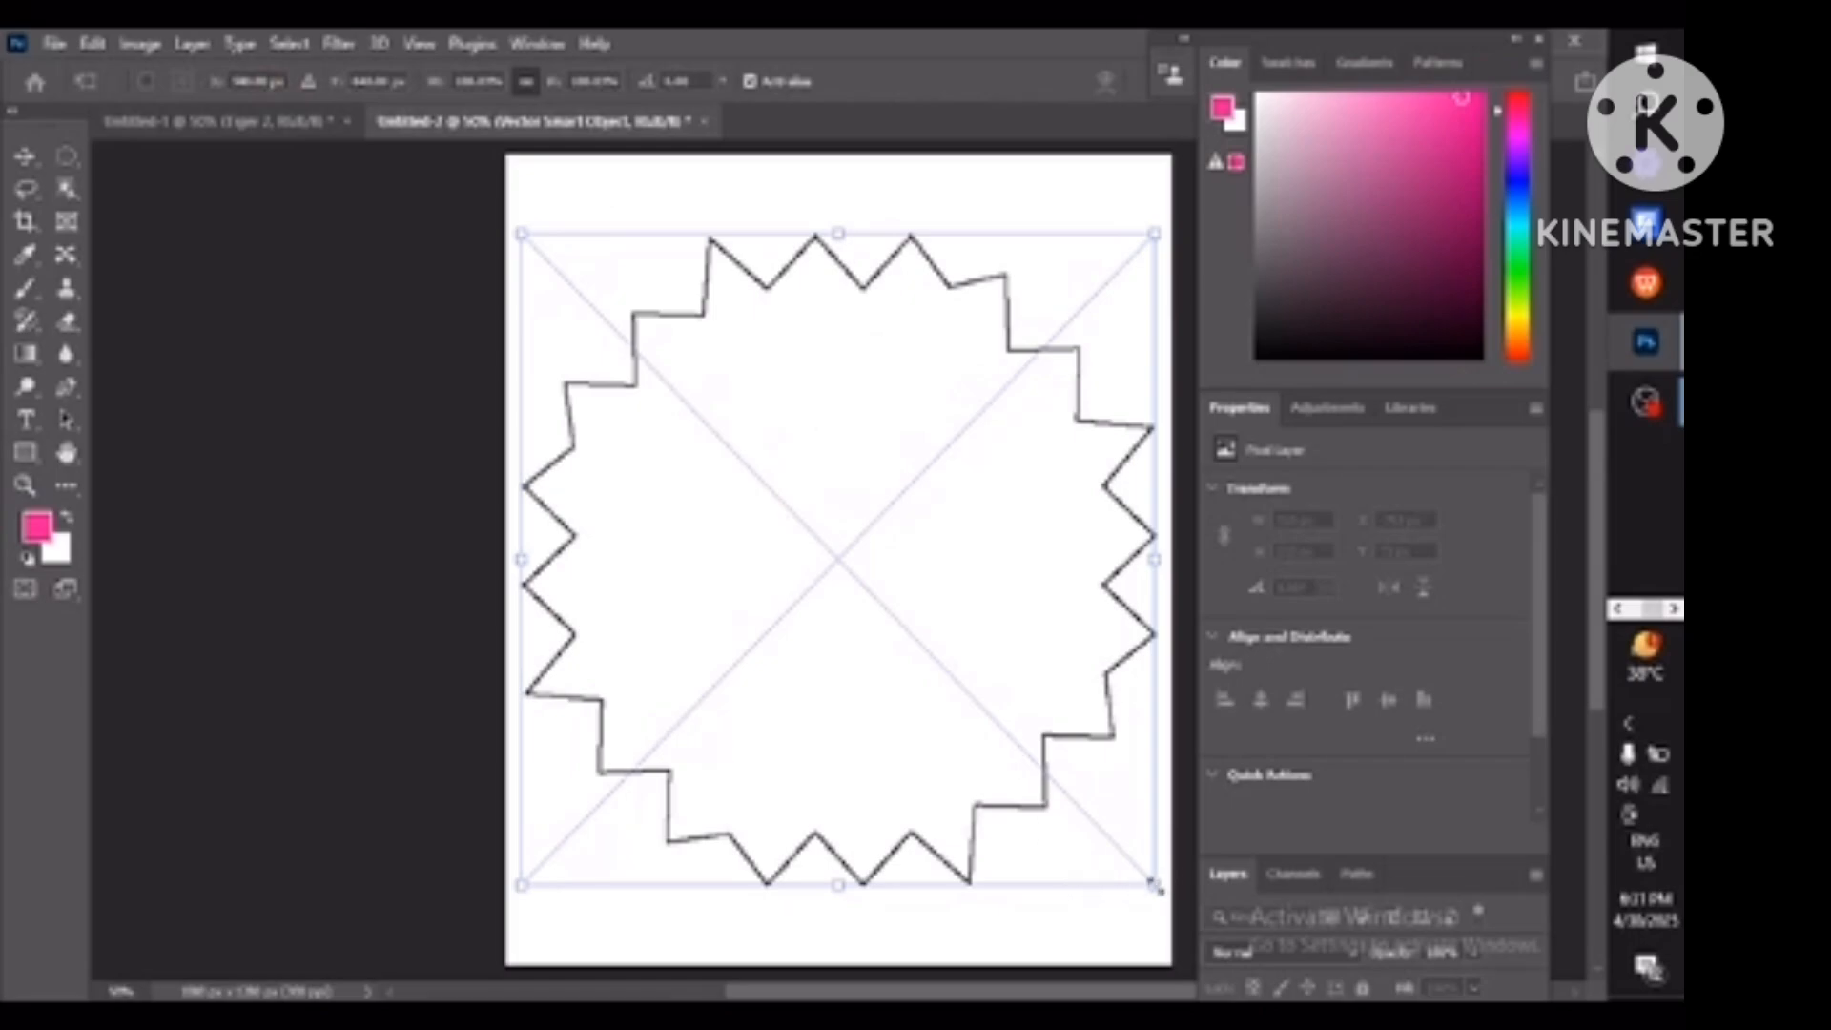
left_click_drag(1154, 884, 906, 636)
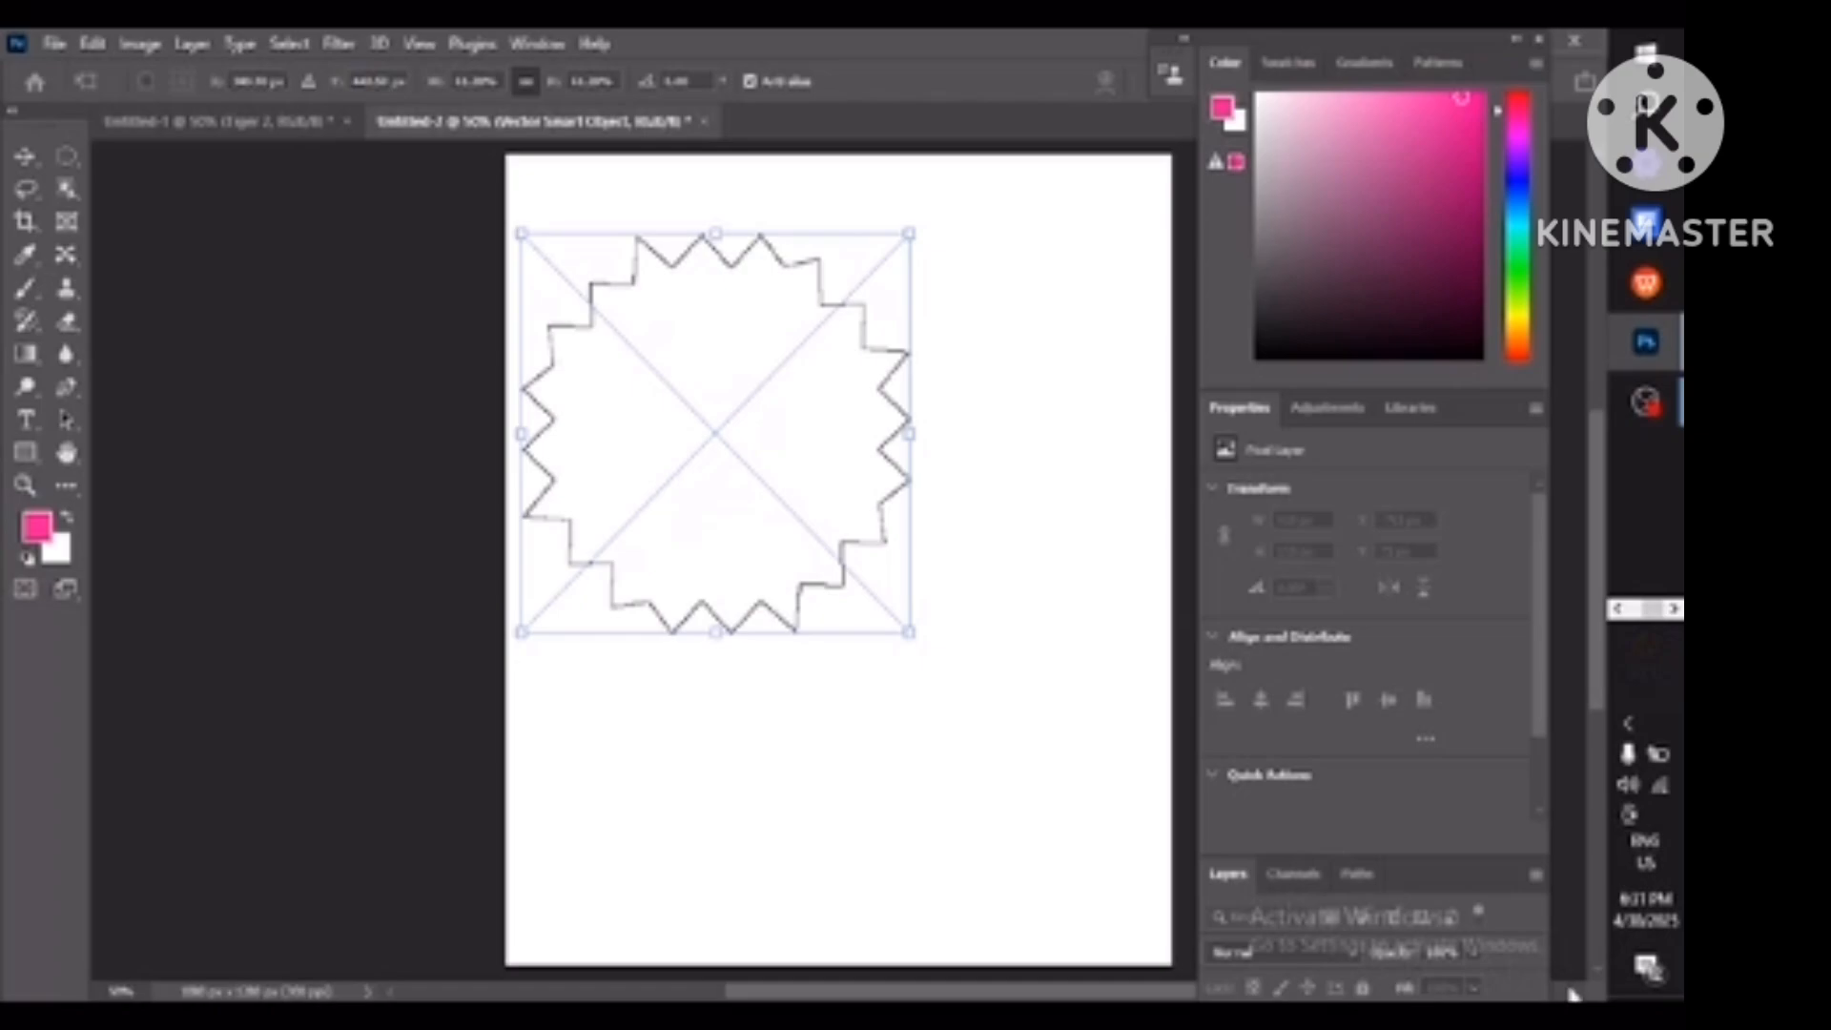
left_click(1594, 969)
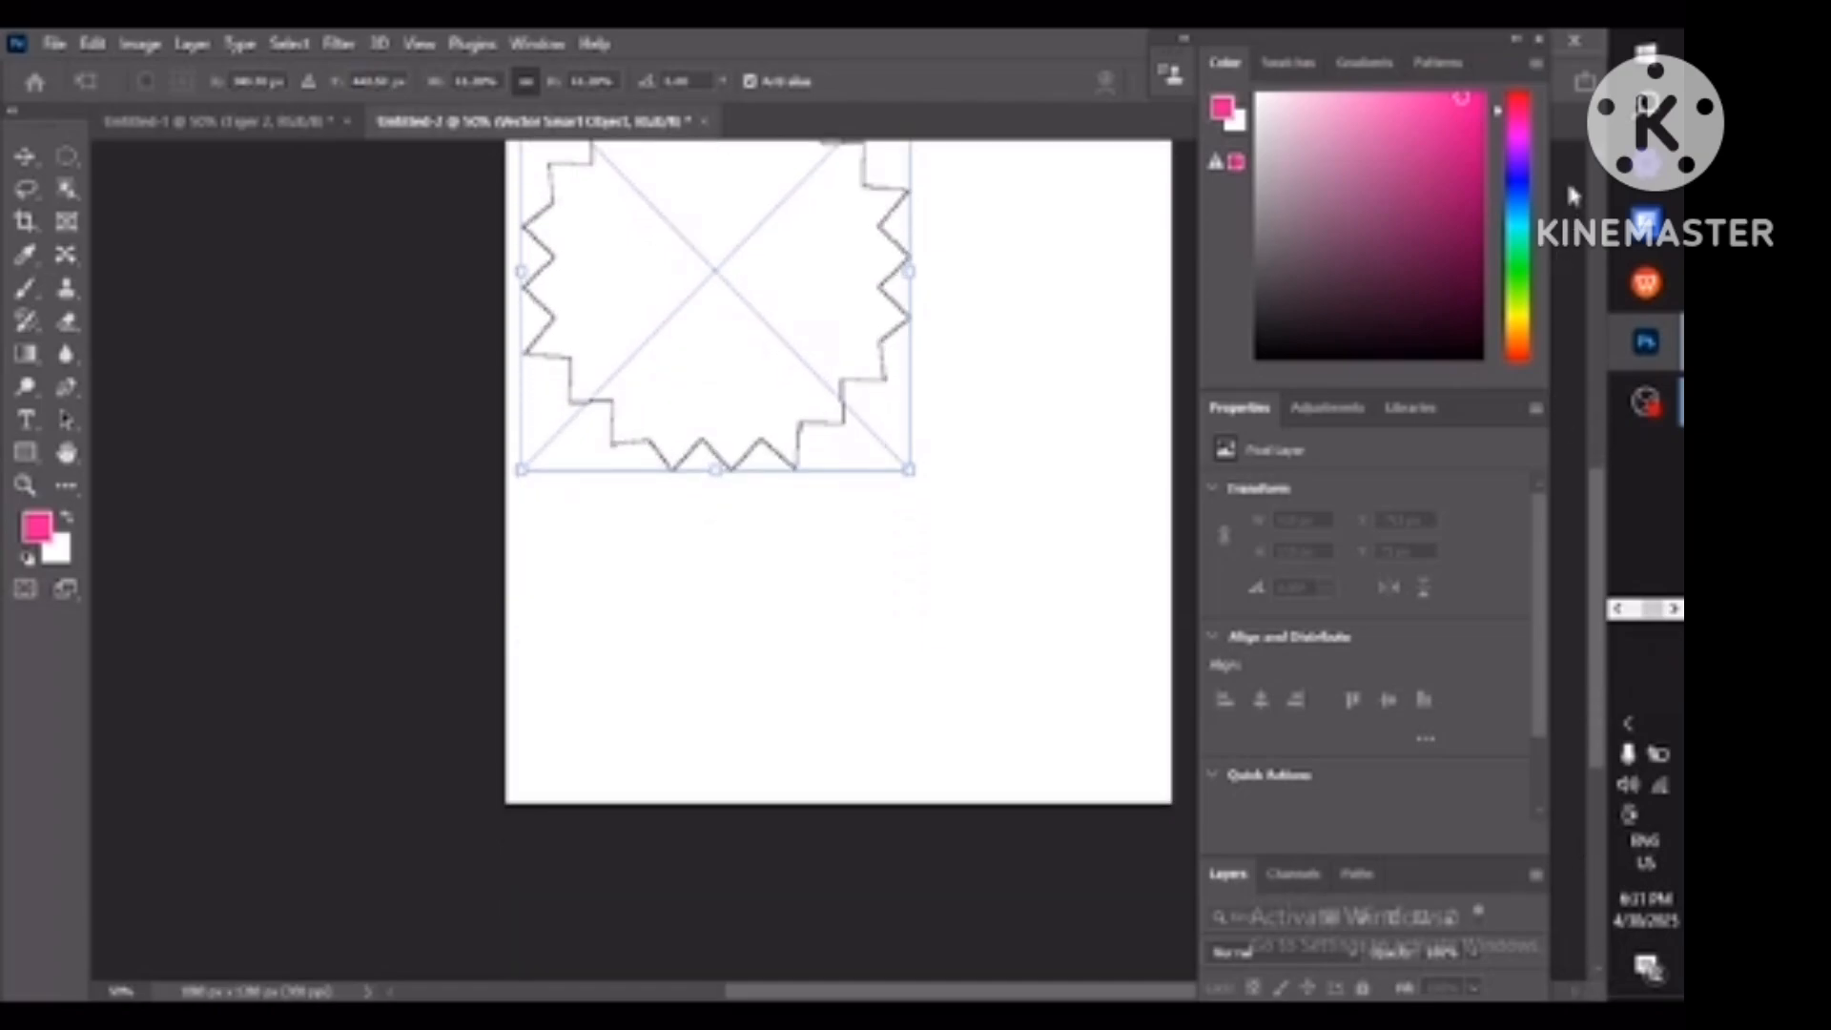
left_click(1595, 151)
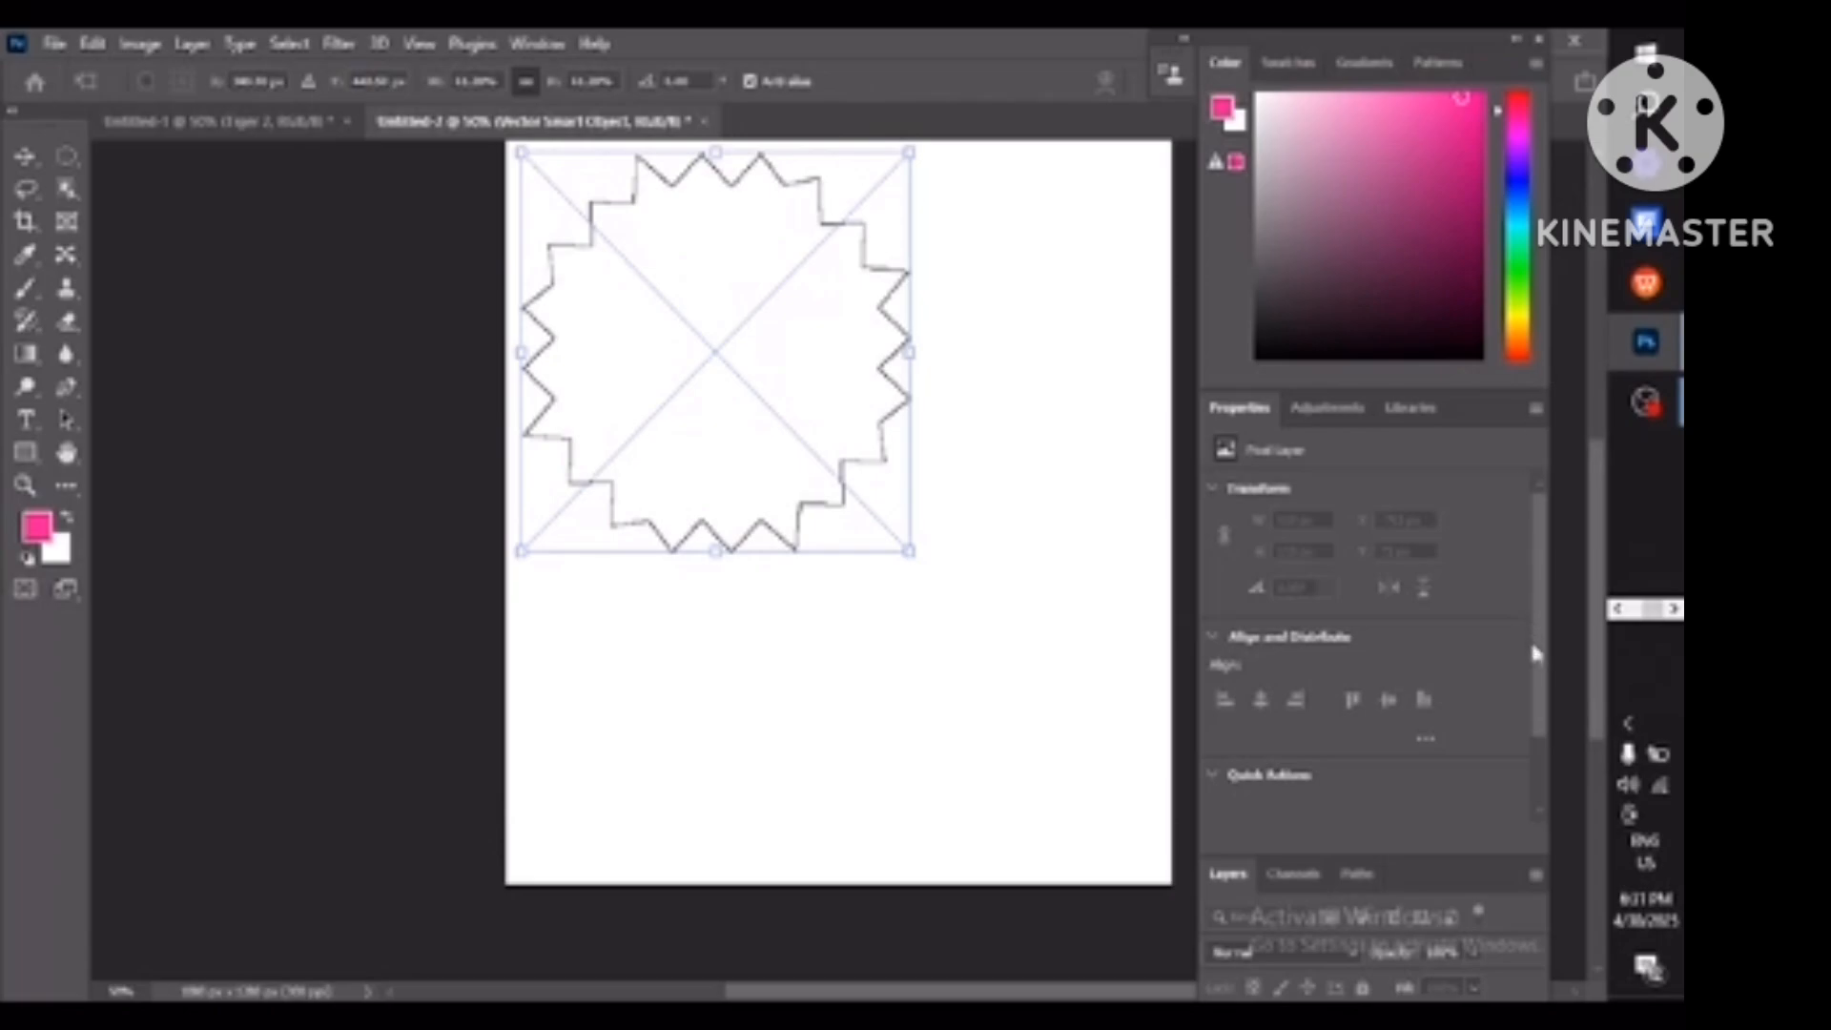
scroll(1535, 816, "down", 2)
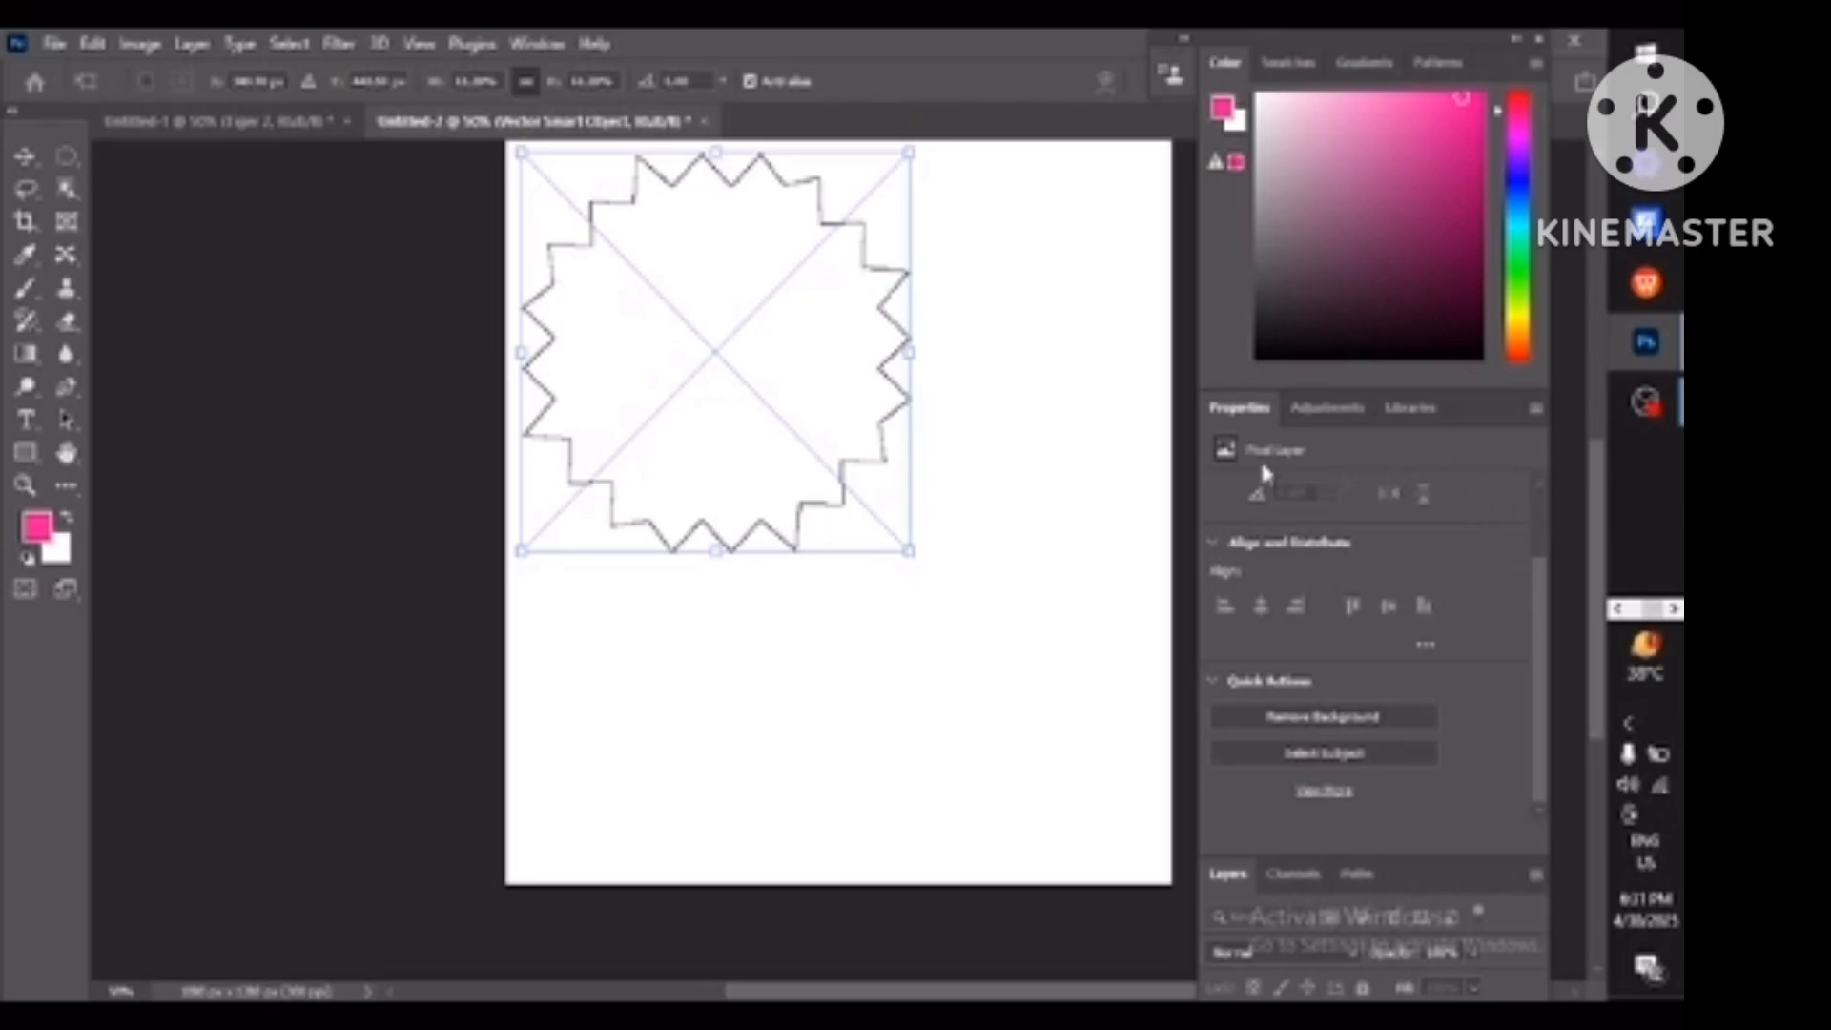
left_click(1308, 407)
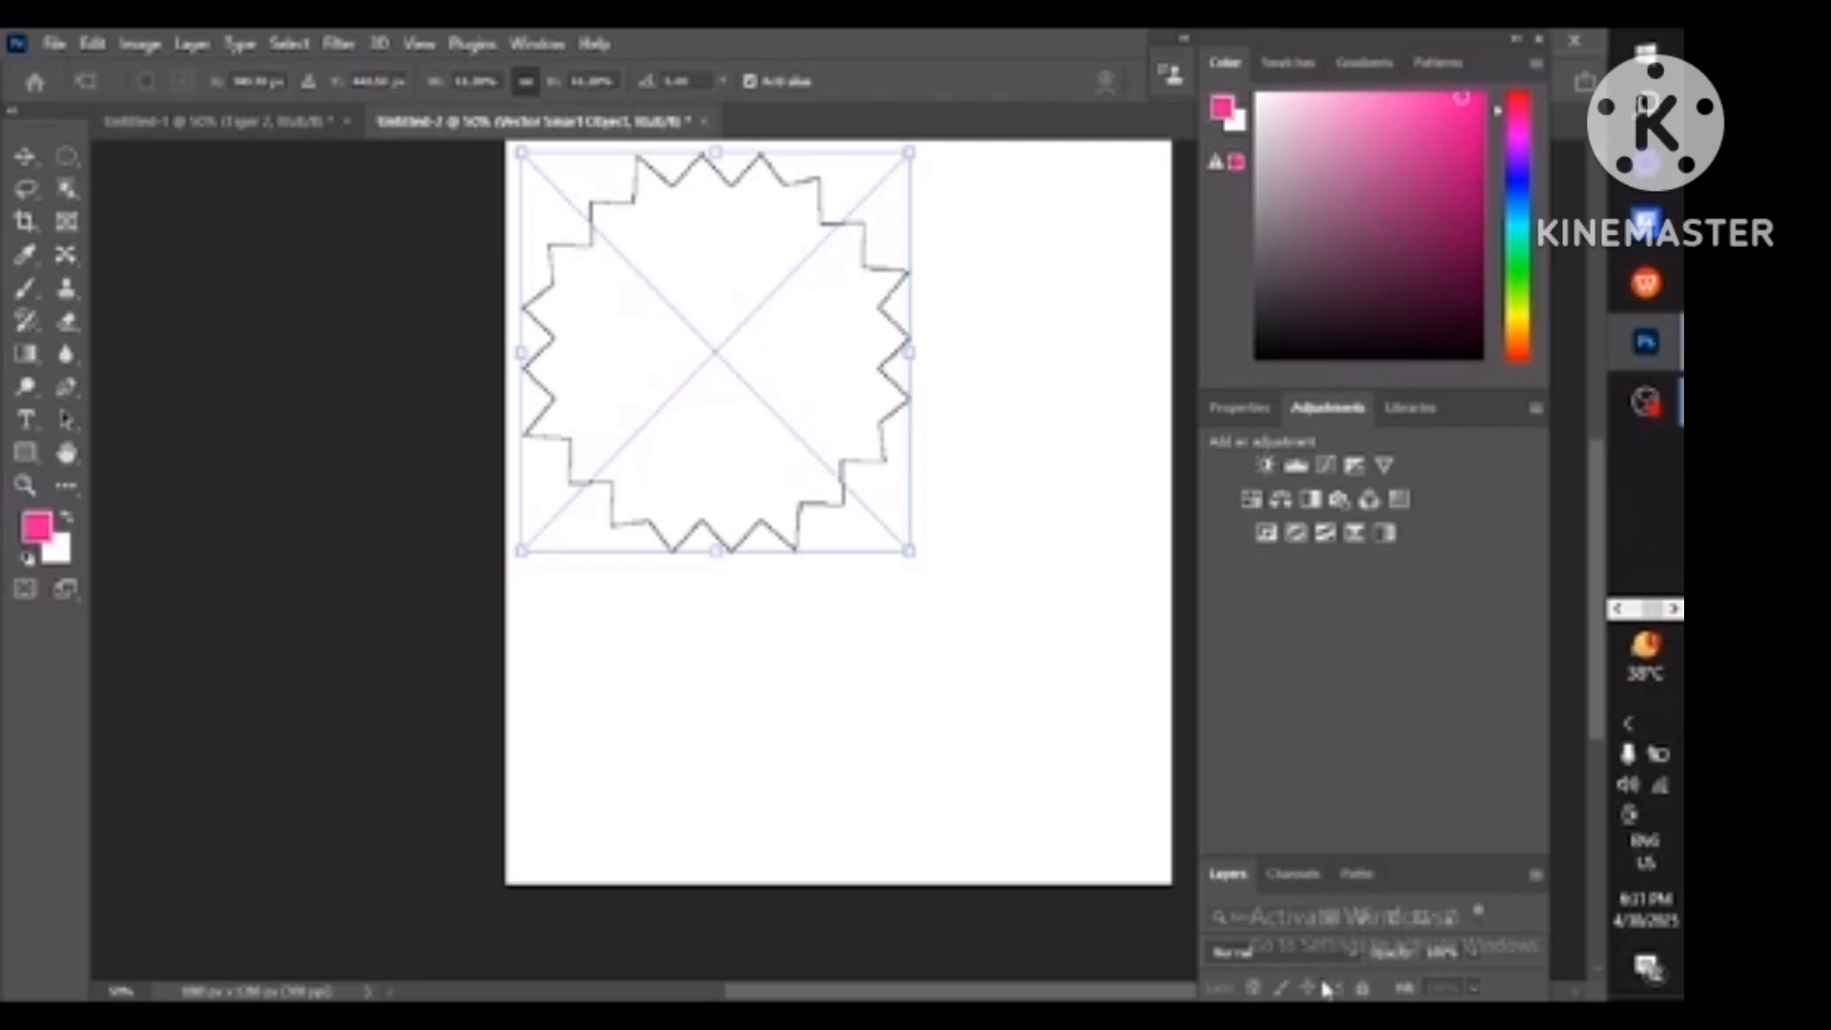
left_click(1413, 410)
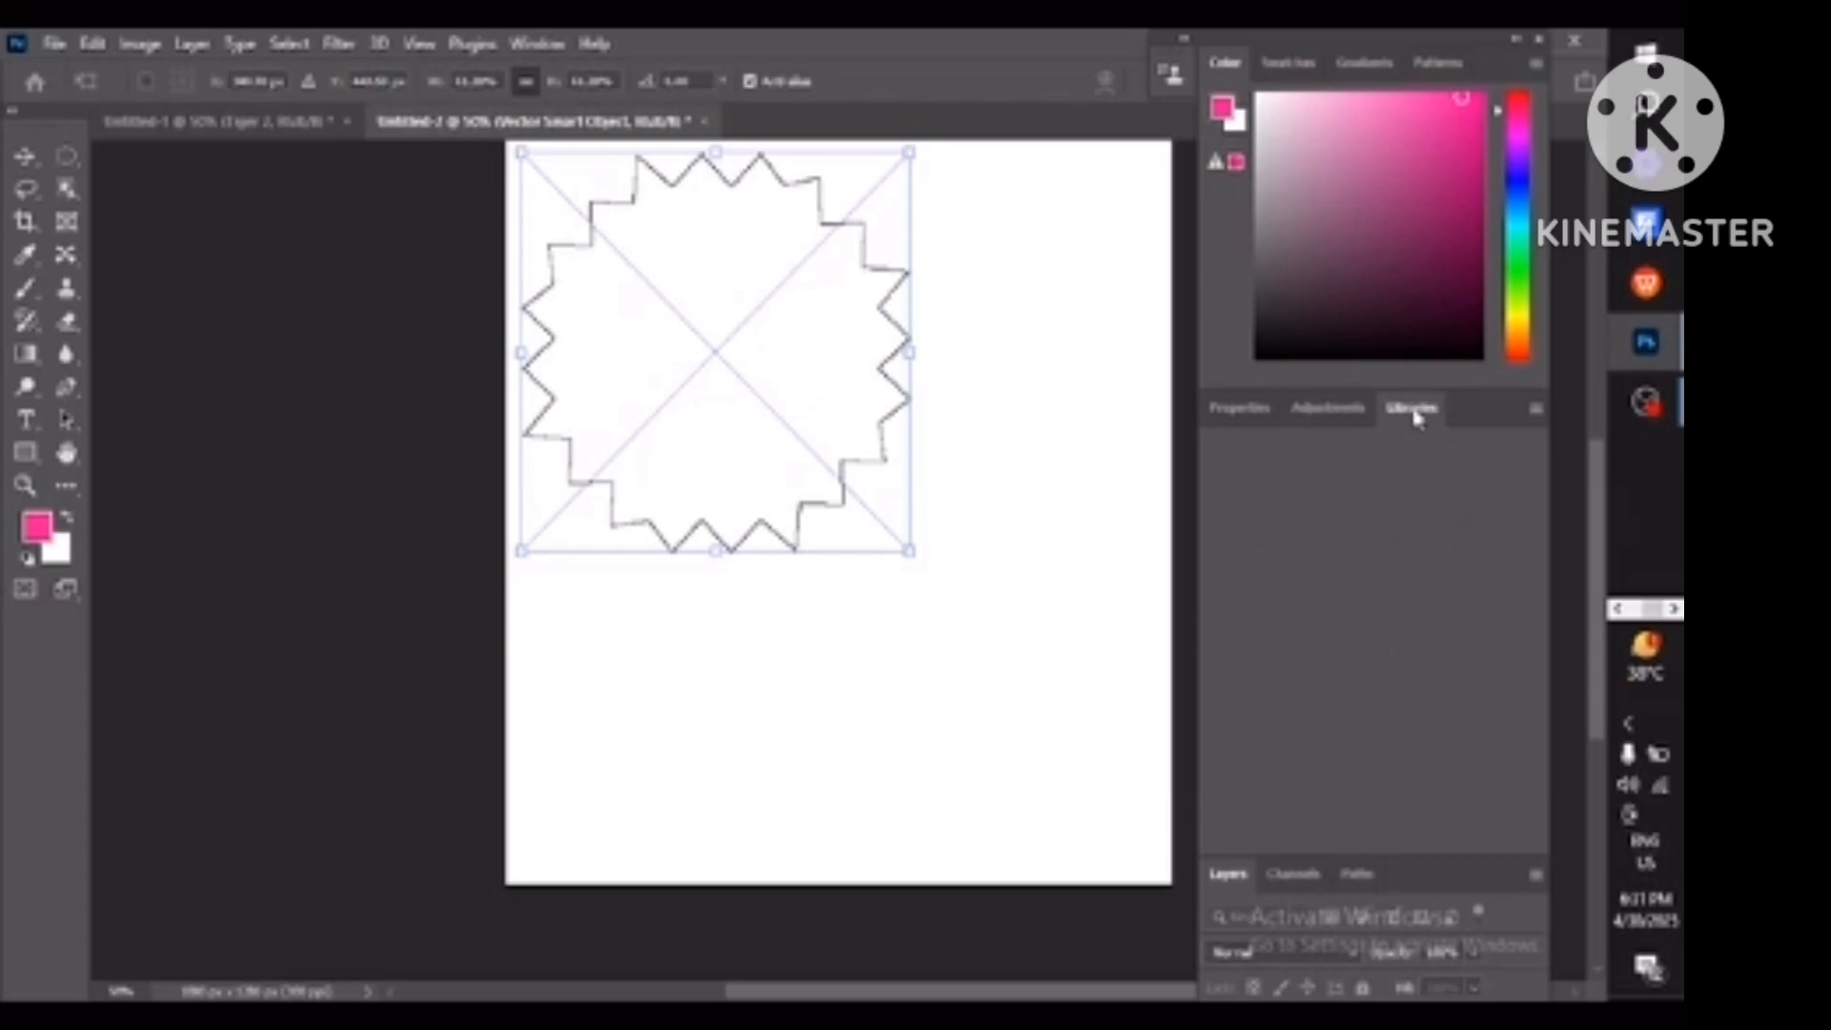
left_click(1335, 409)
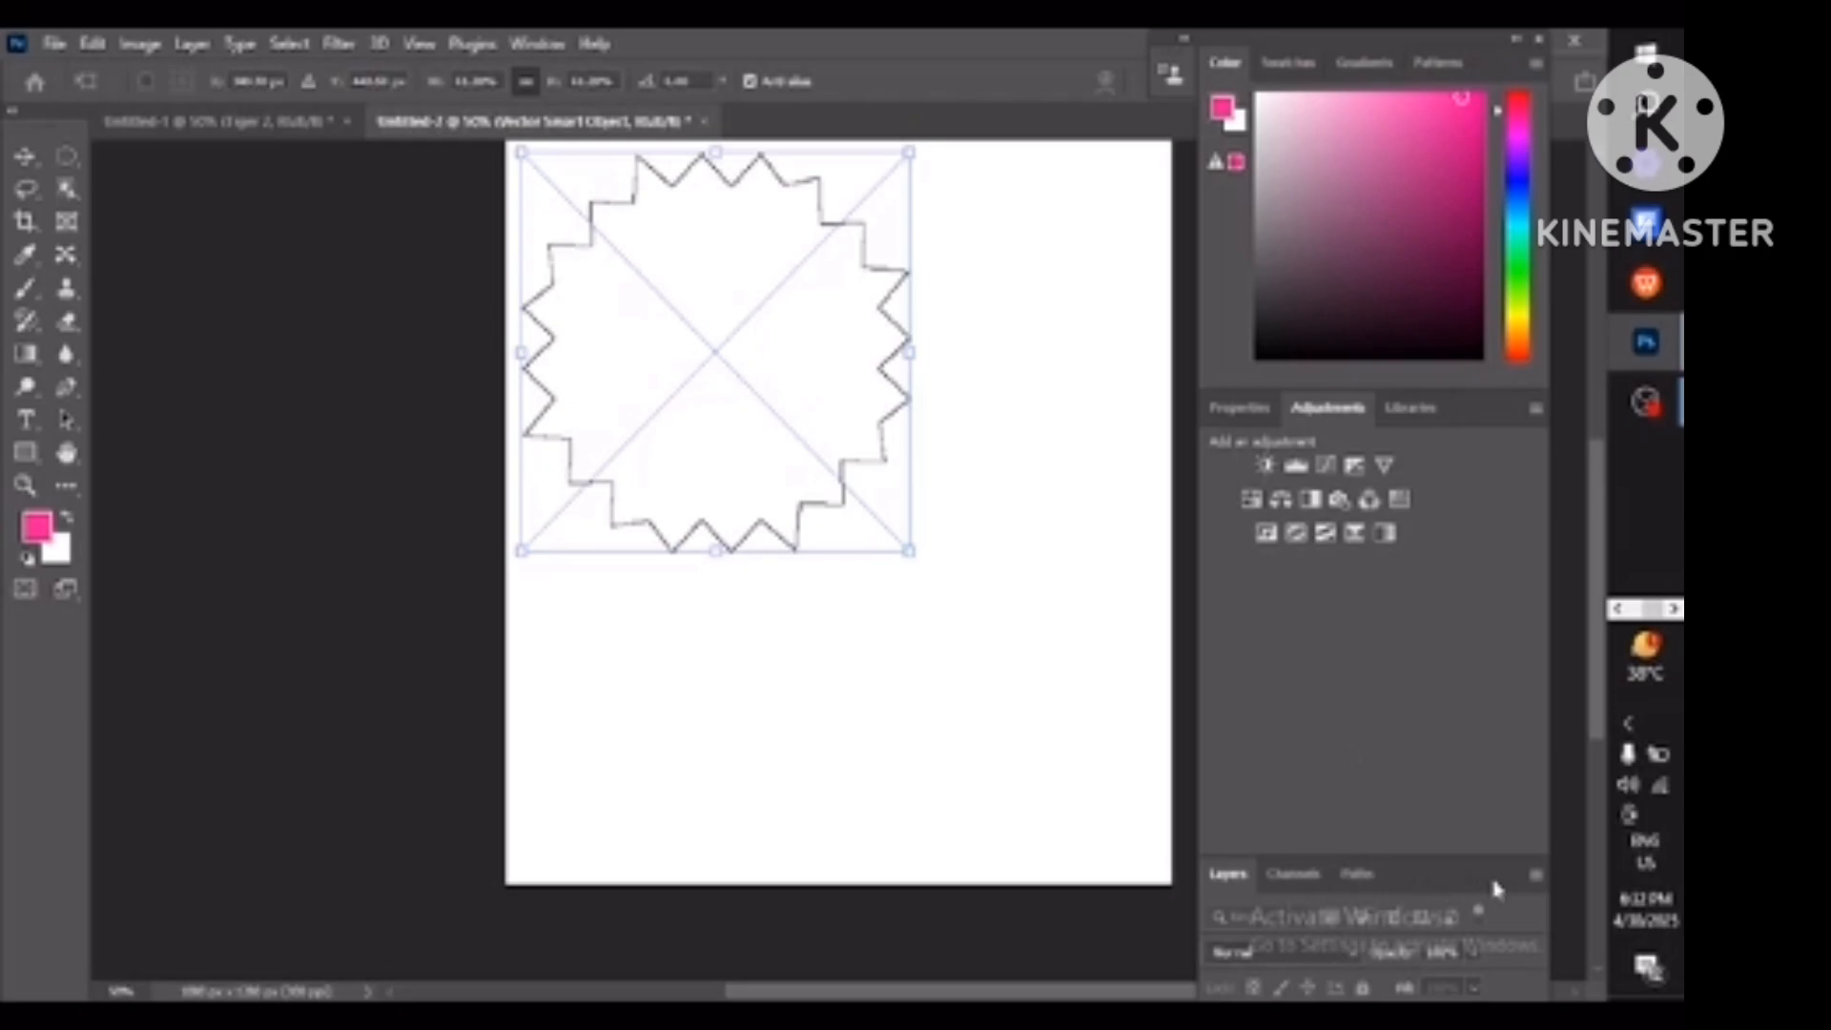
left_click(1535, 879)
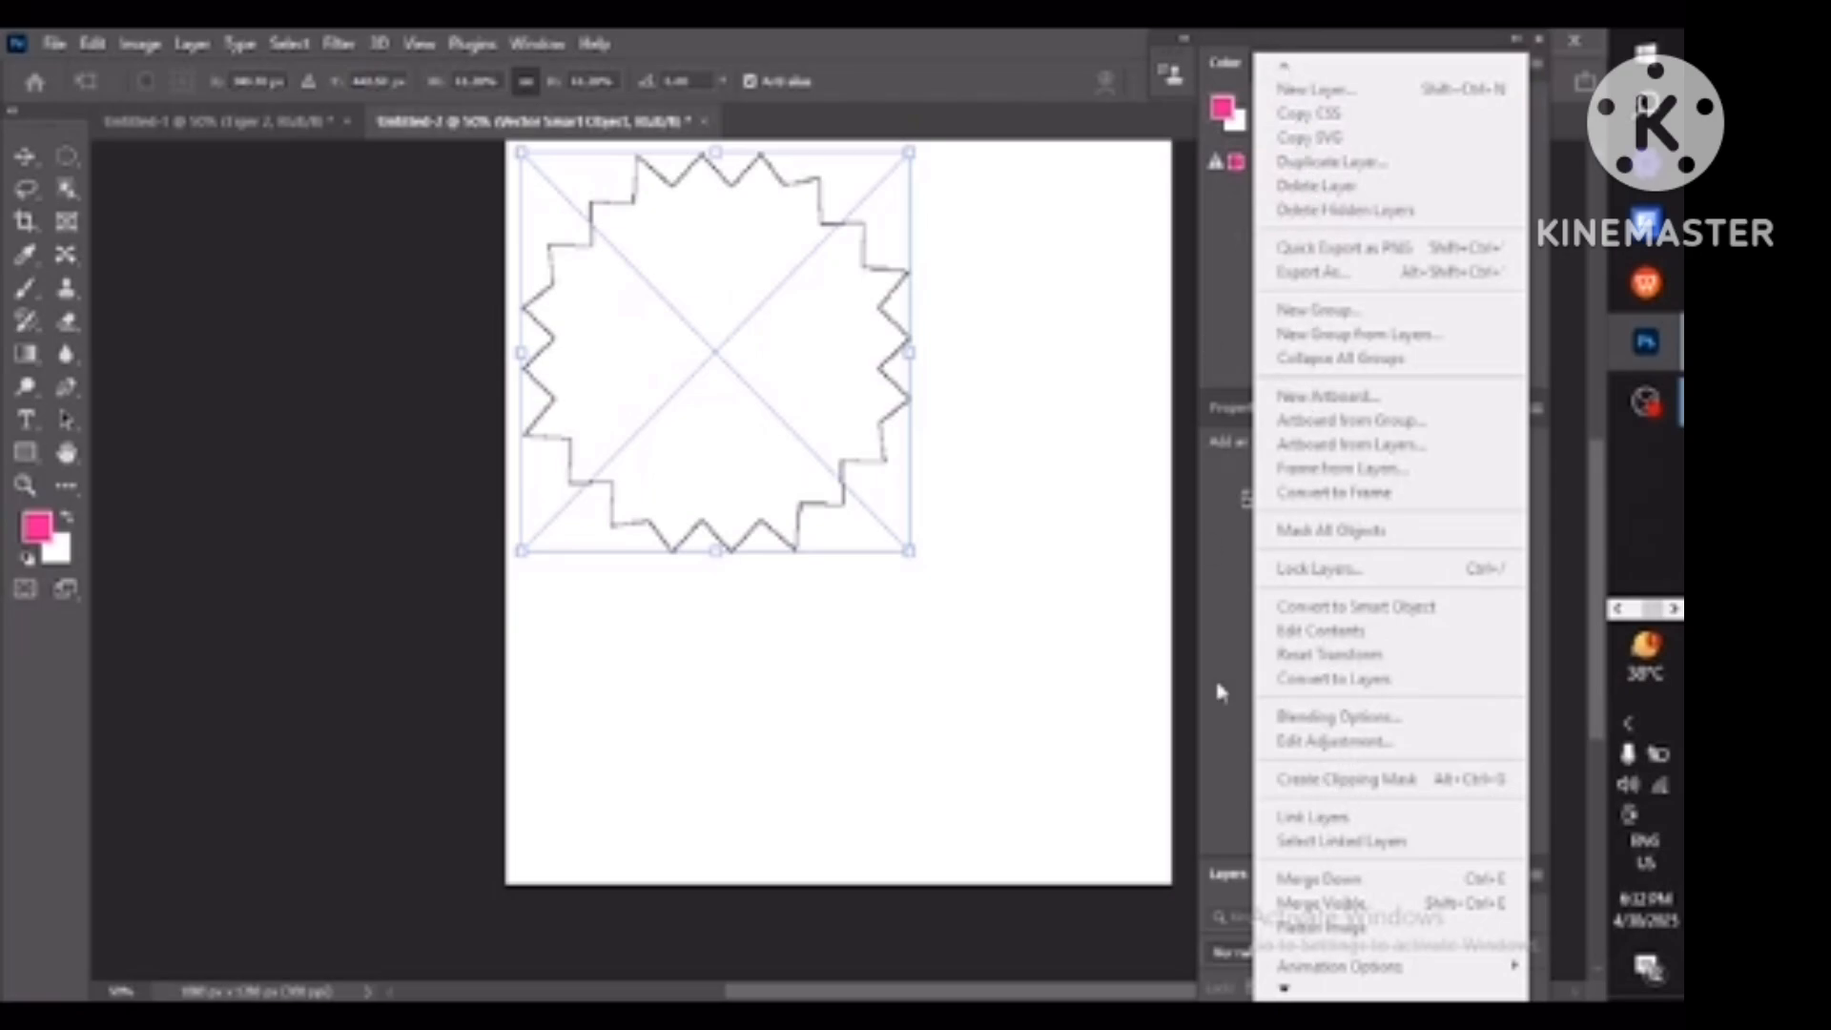
left_click(1228, 788)
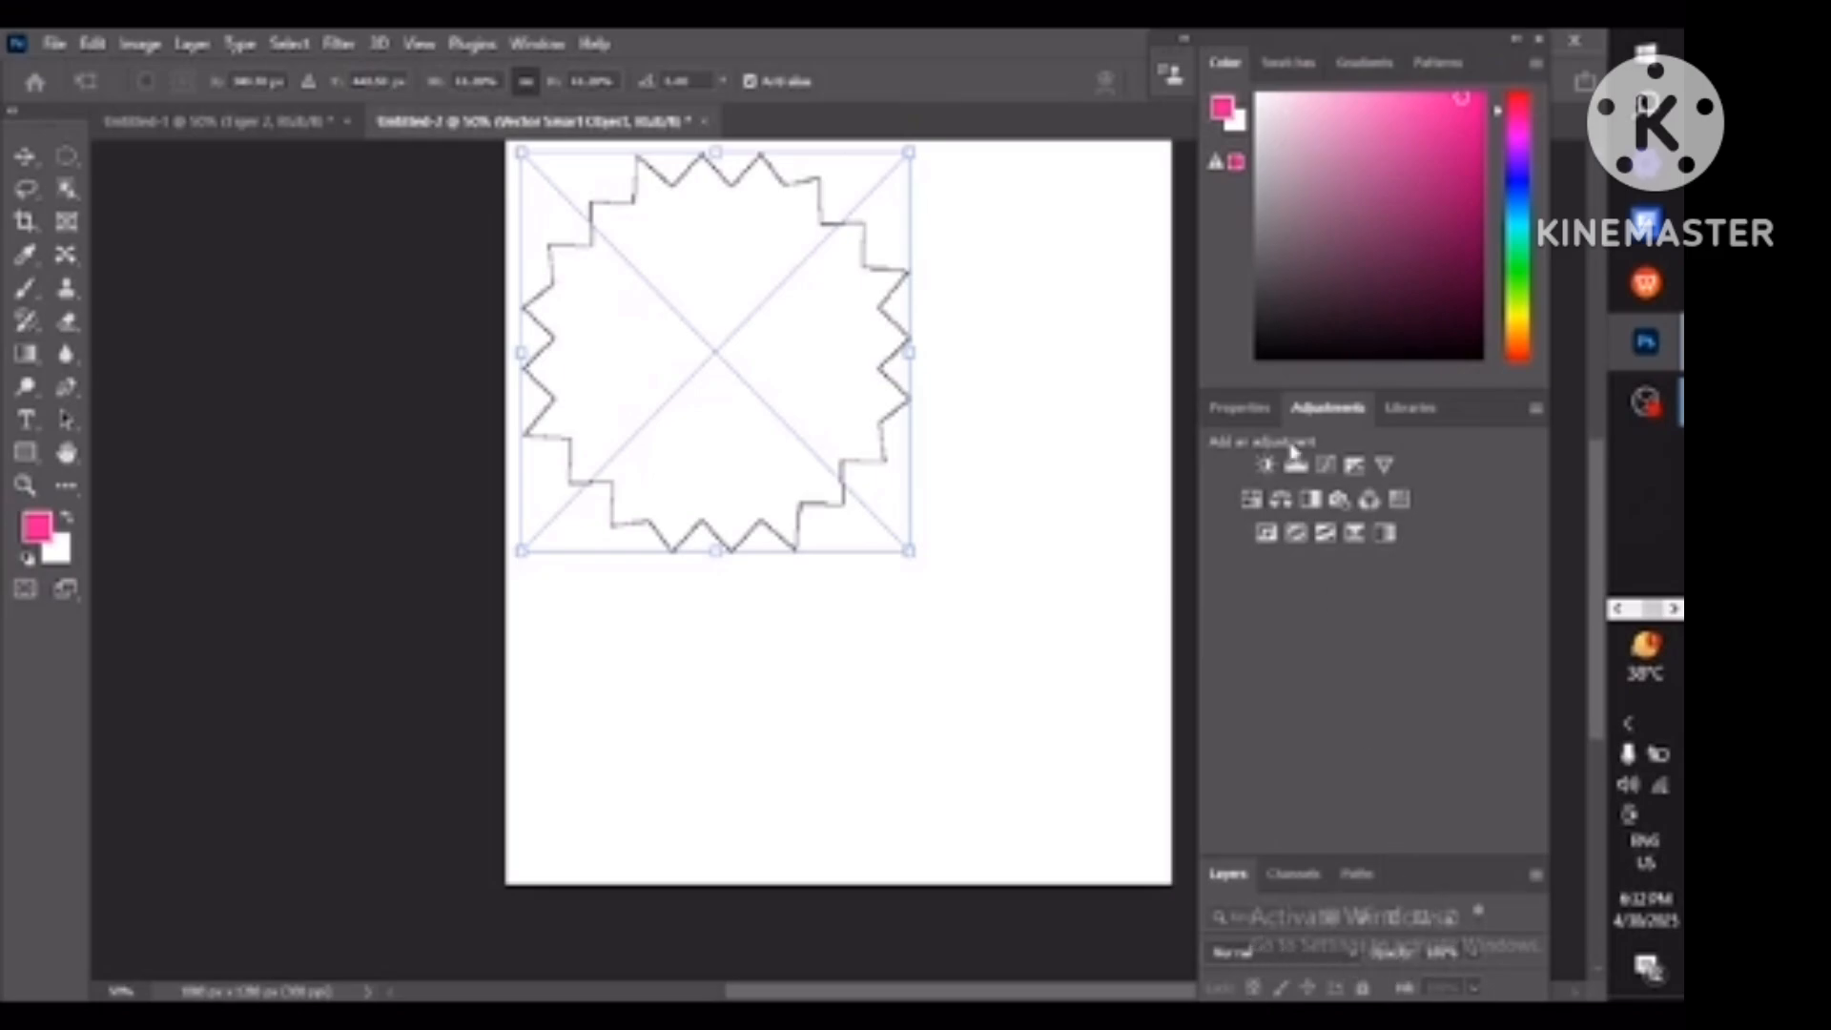
Collapse the panel dock to icons and show the layers list, checking it from the Vector Smart Object layer down to the Background.
left_click(1512, 44)
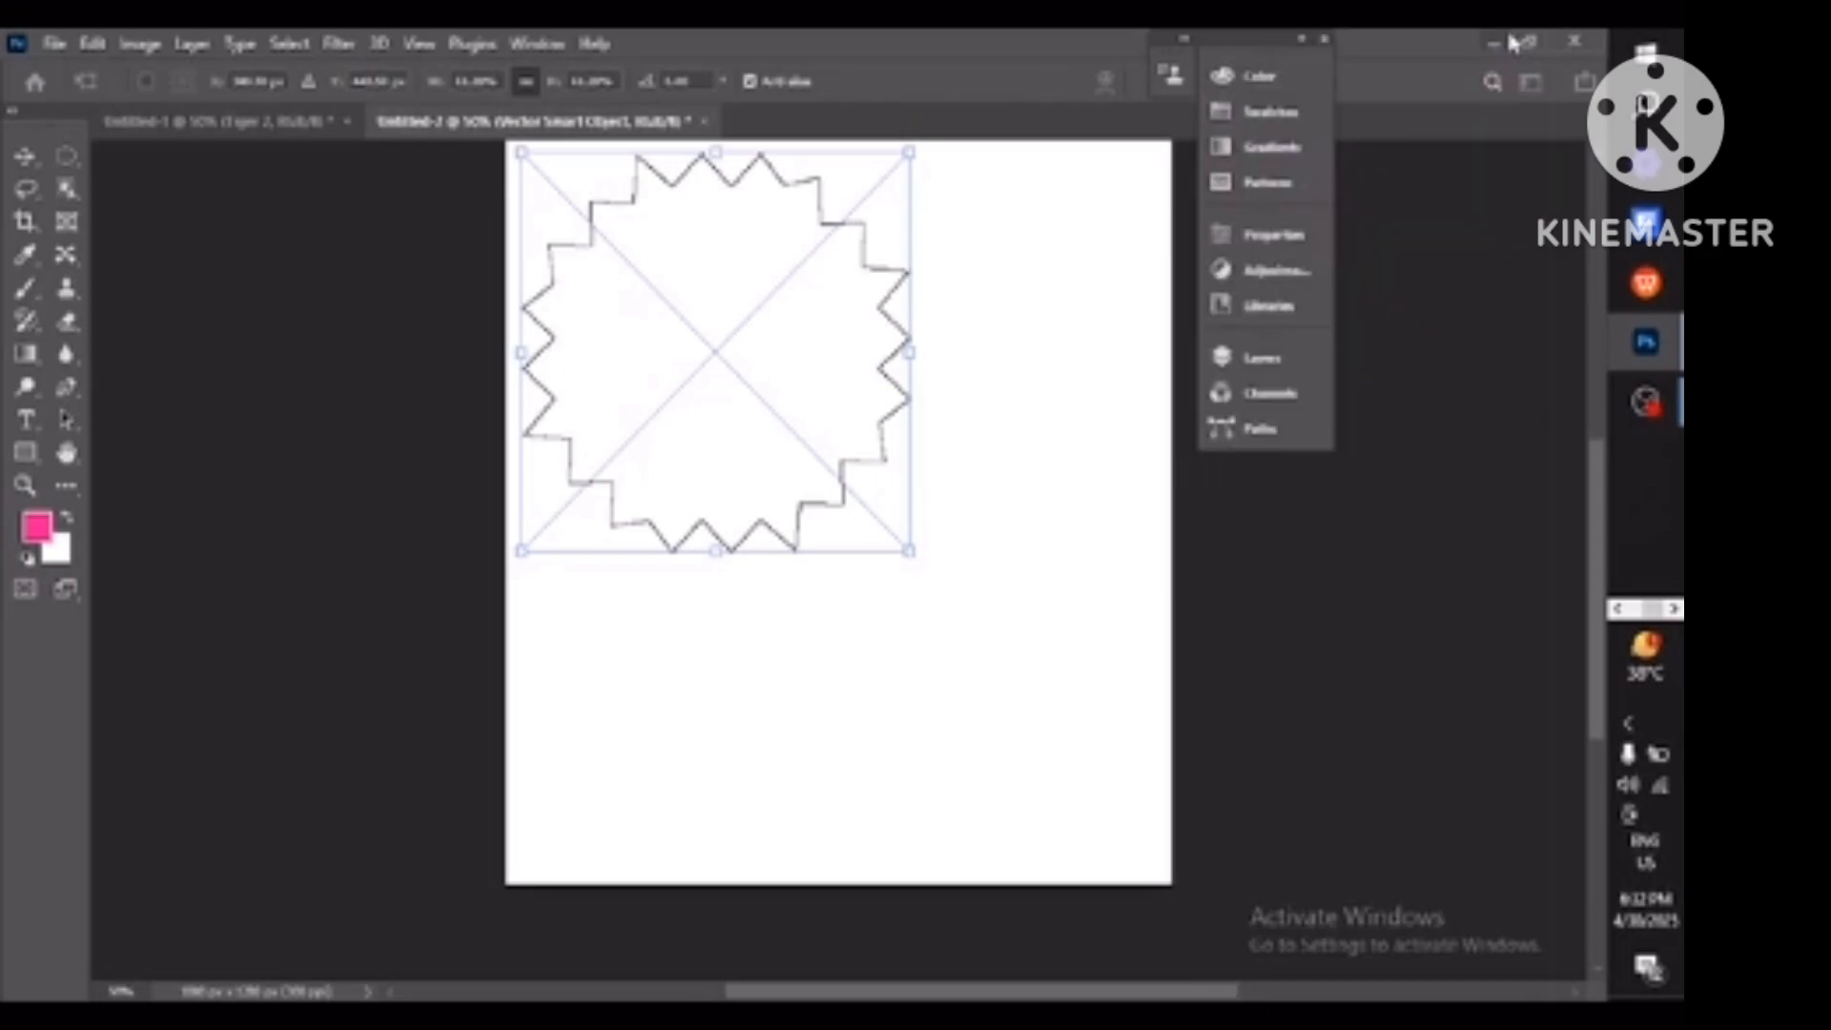
left_click(1283, 359)
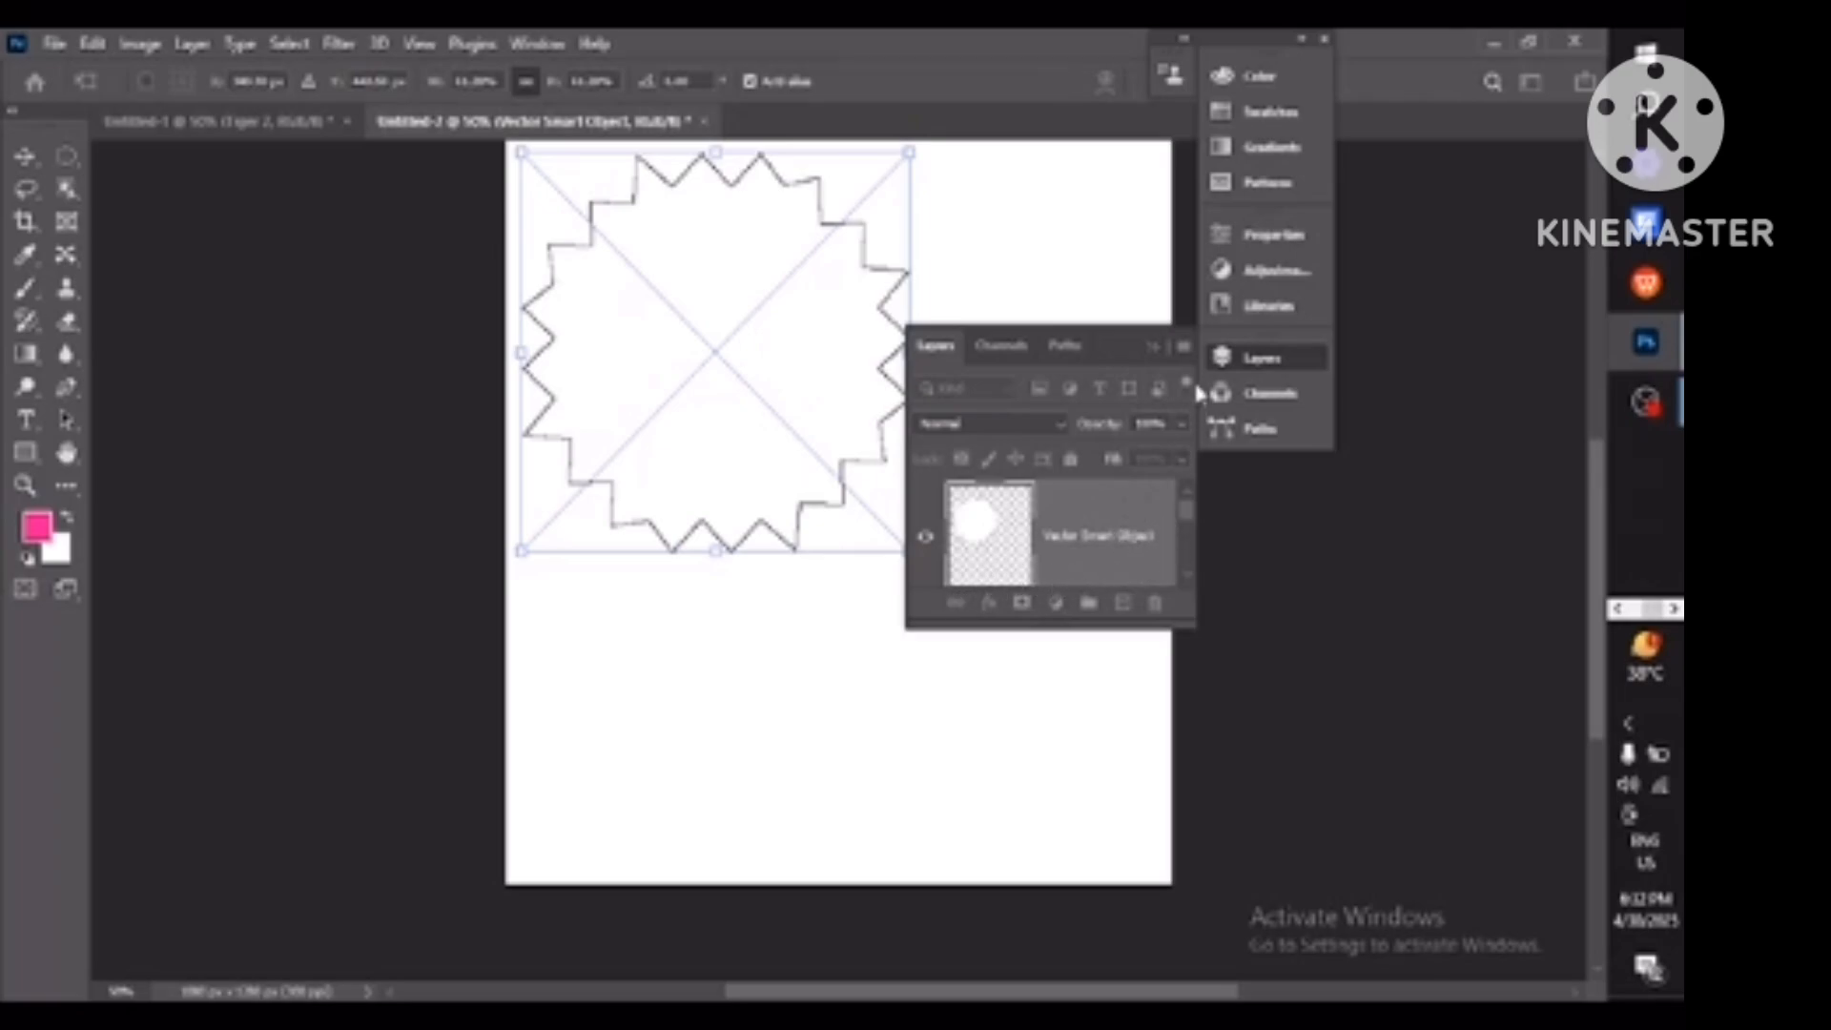
left_click(1187, 577)
left_click(1187, 577)
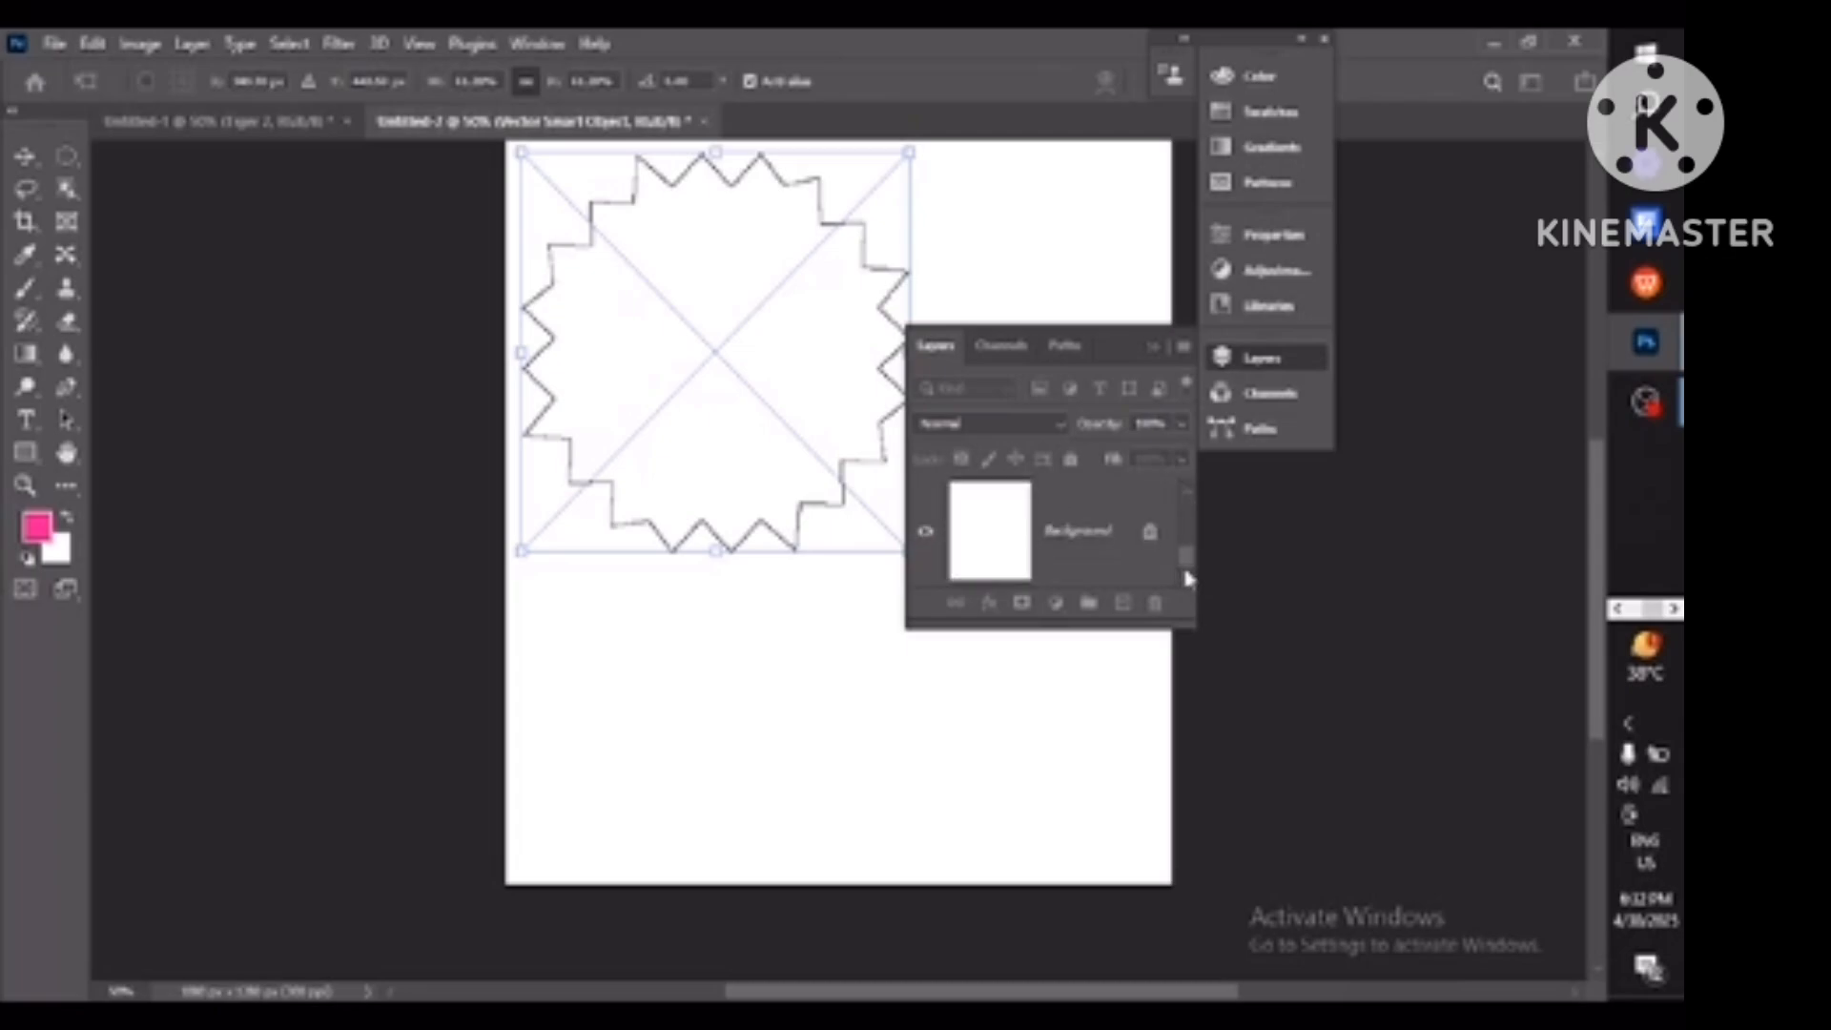
left_click(1187, 494)
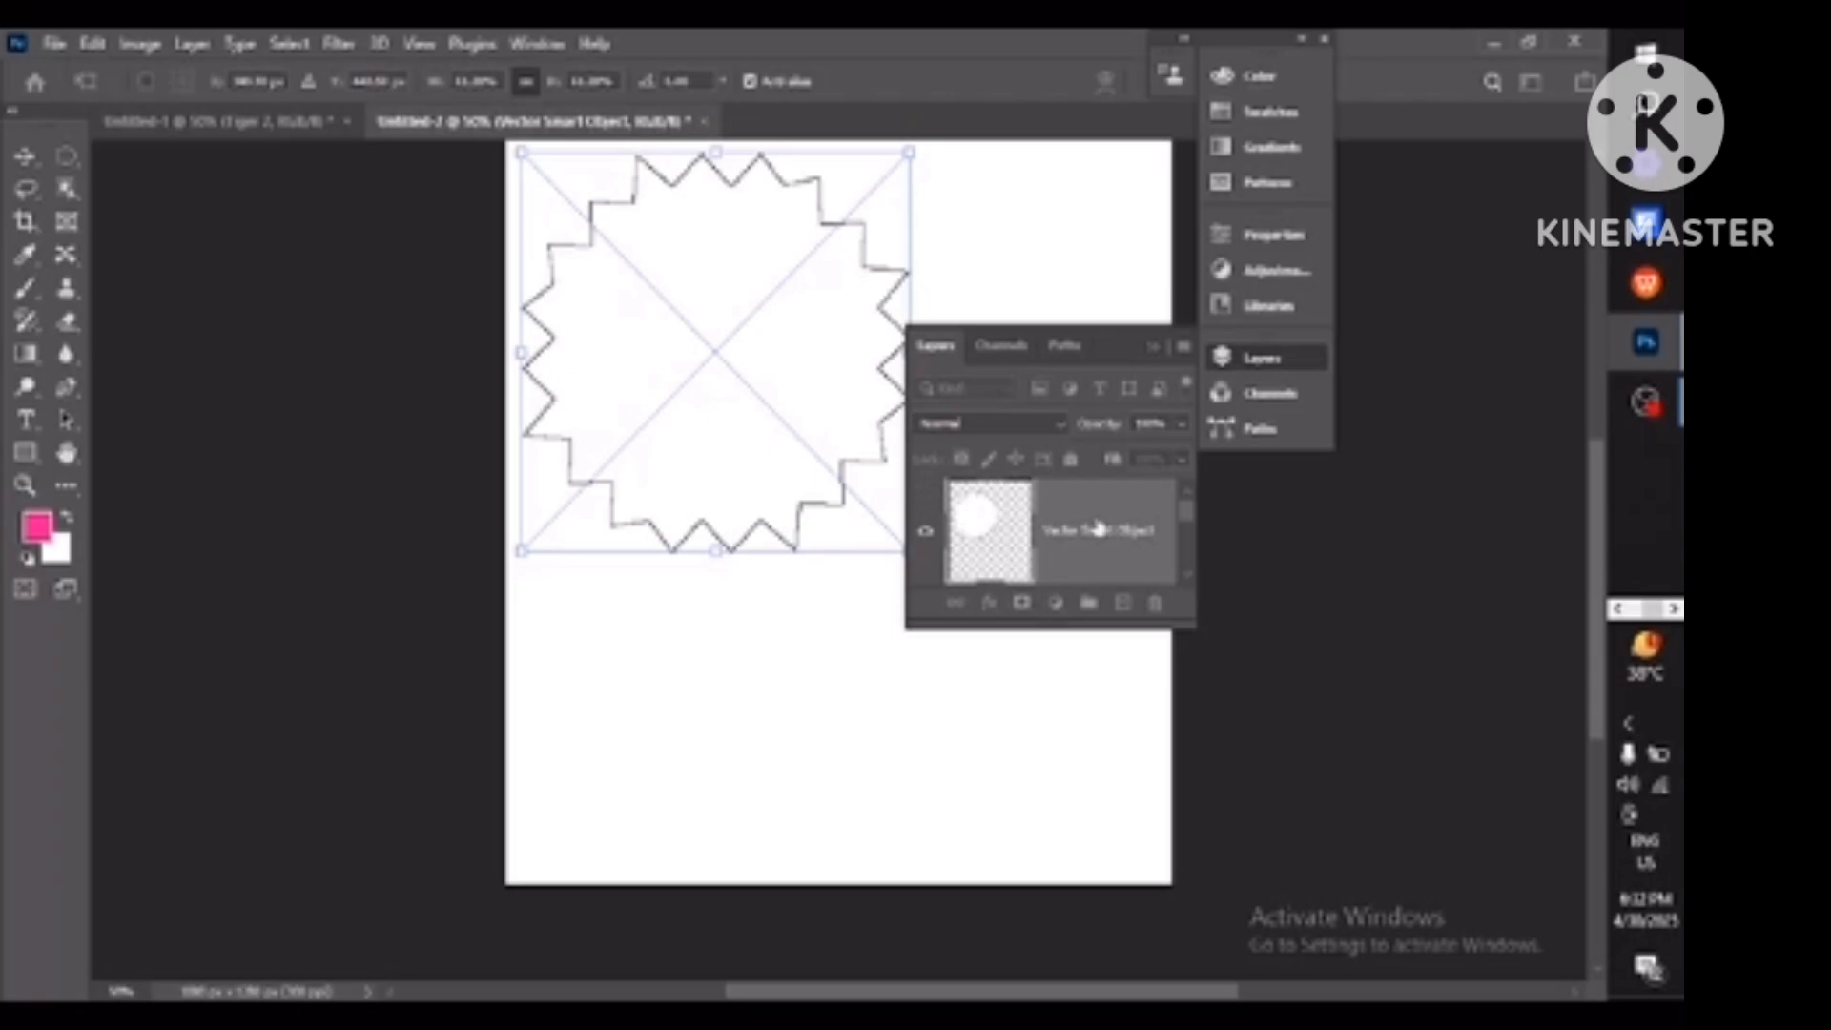
Commit the placed Vector Smart Object and stop waiting for Libraries.
left_click(1177, 343)
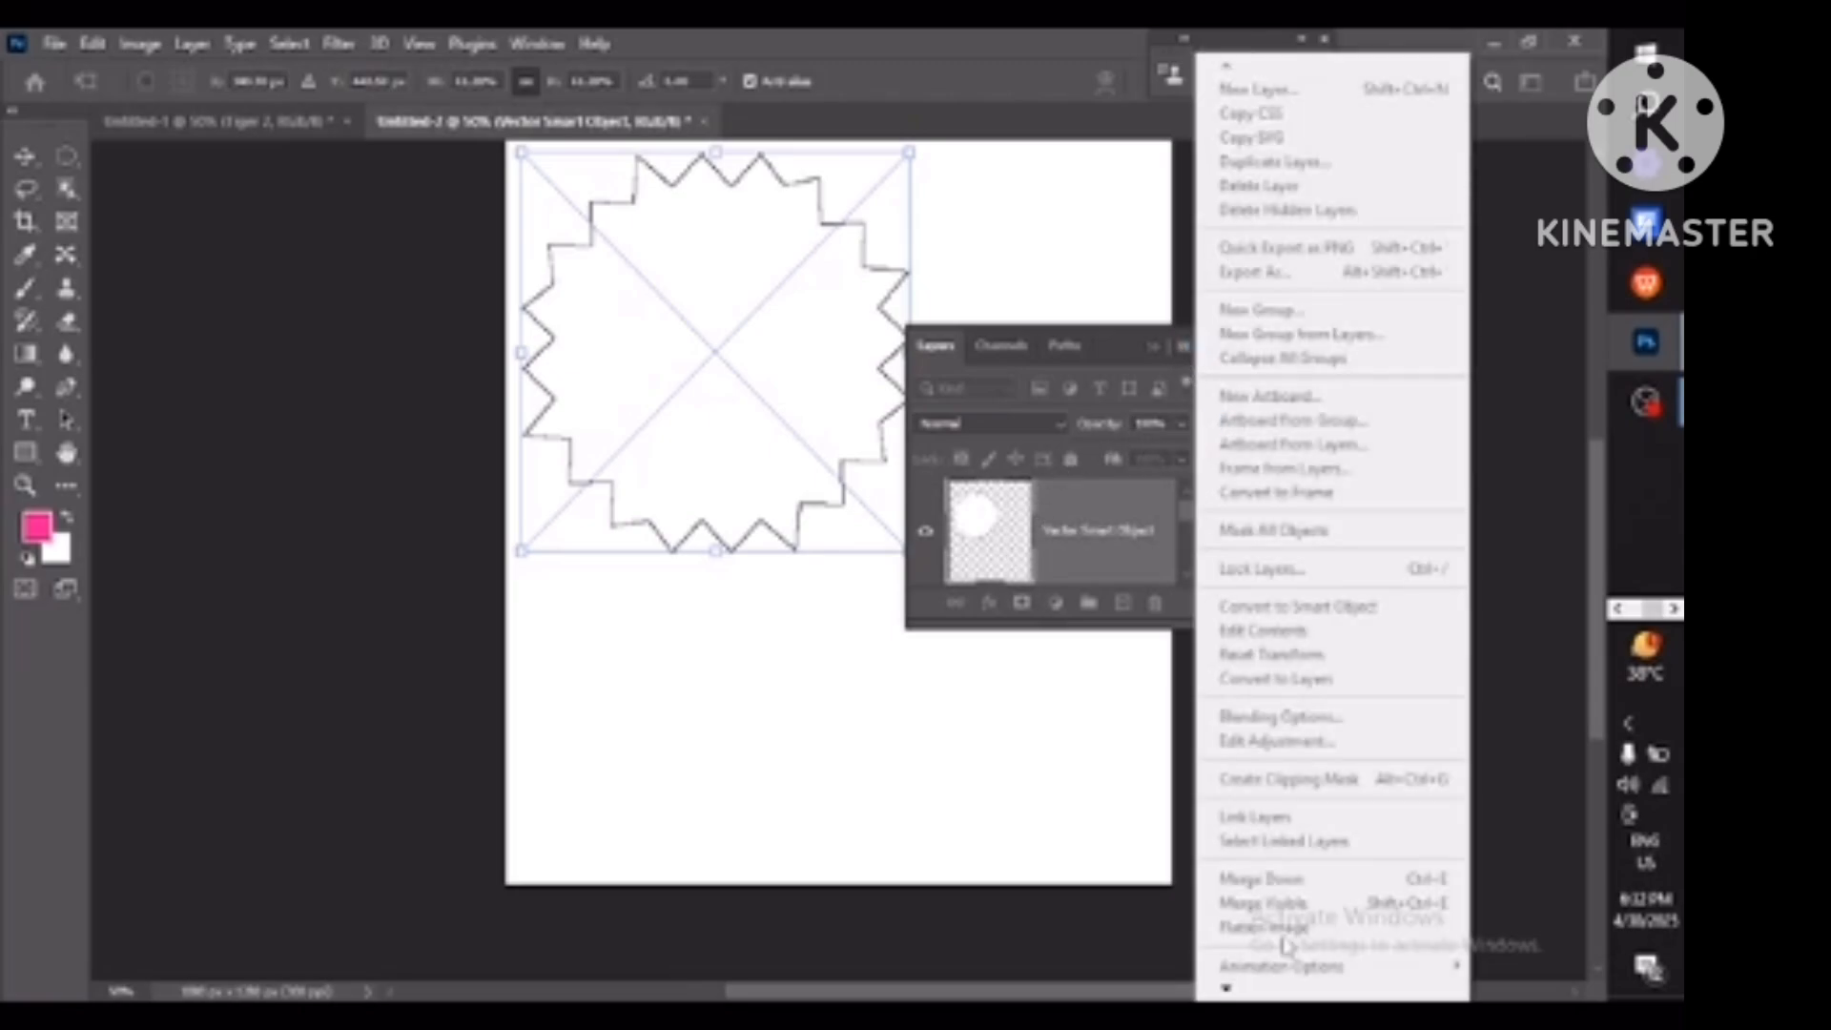
mouse_move(1227, 992)
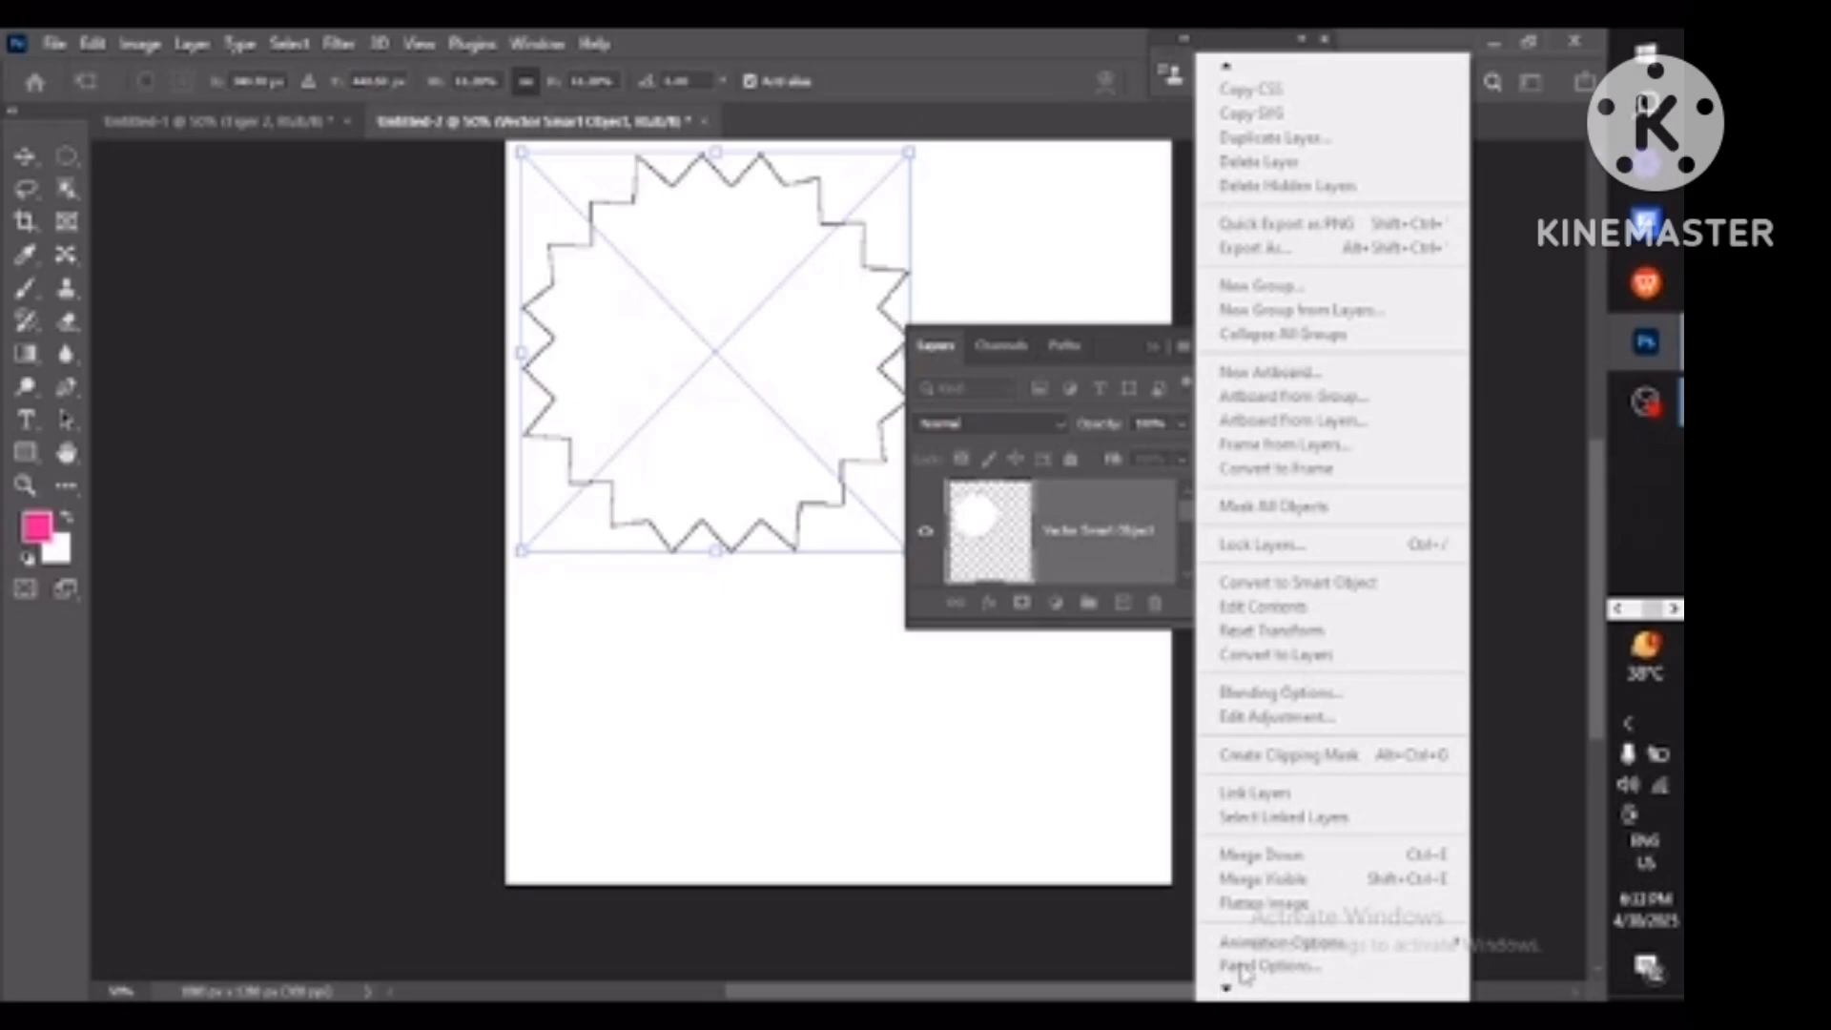
left_click(988, 564)
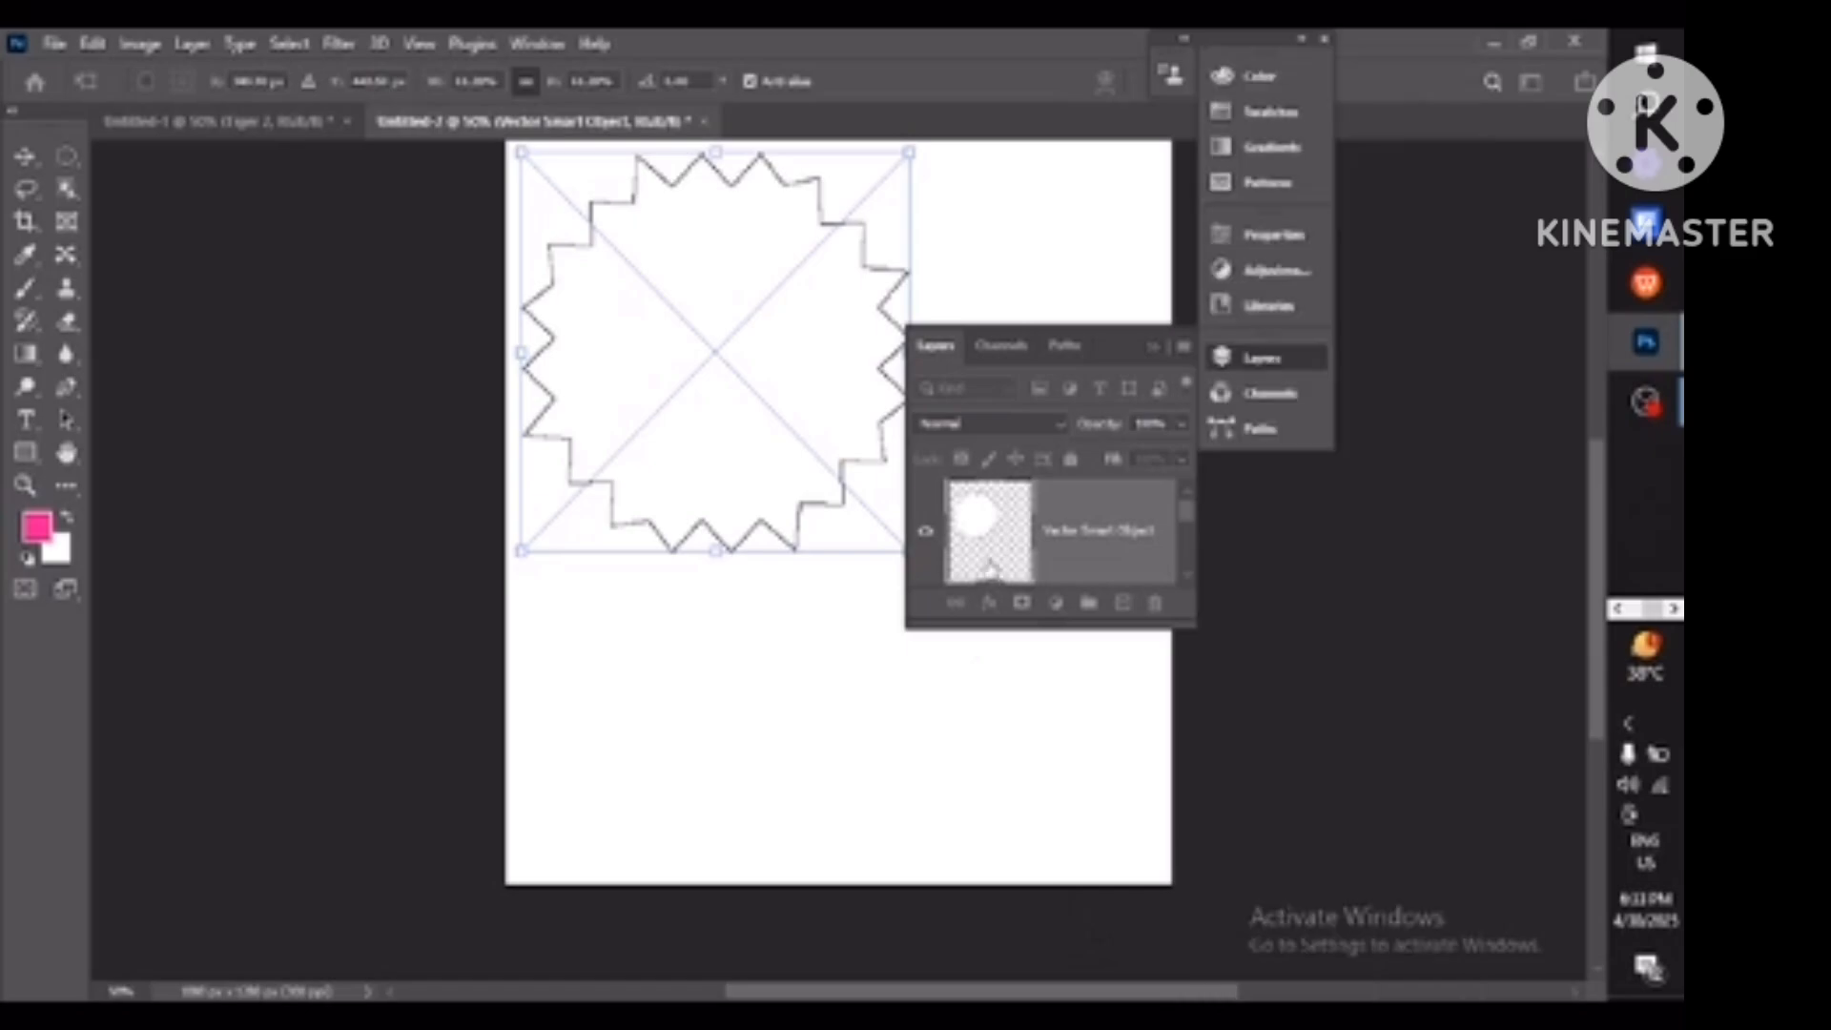
left_click(988, 564)
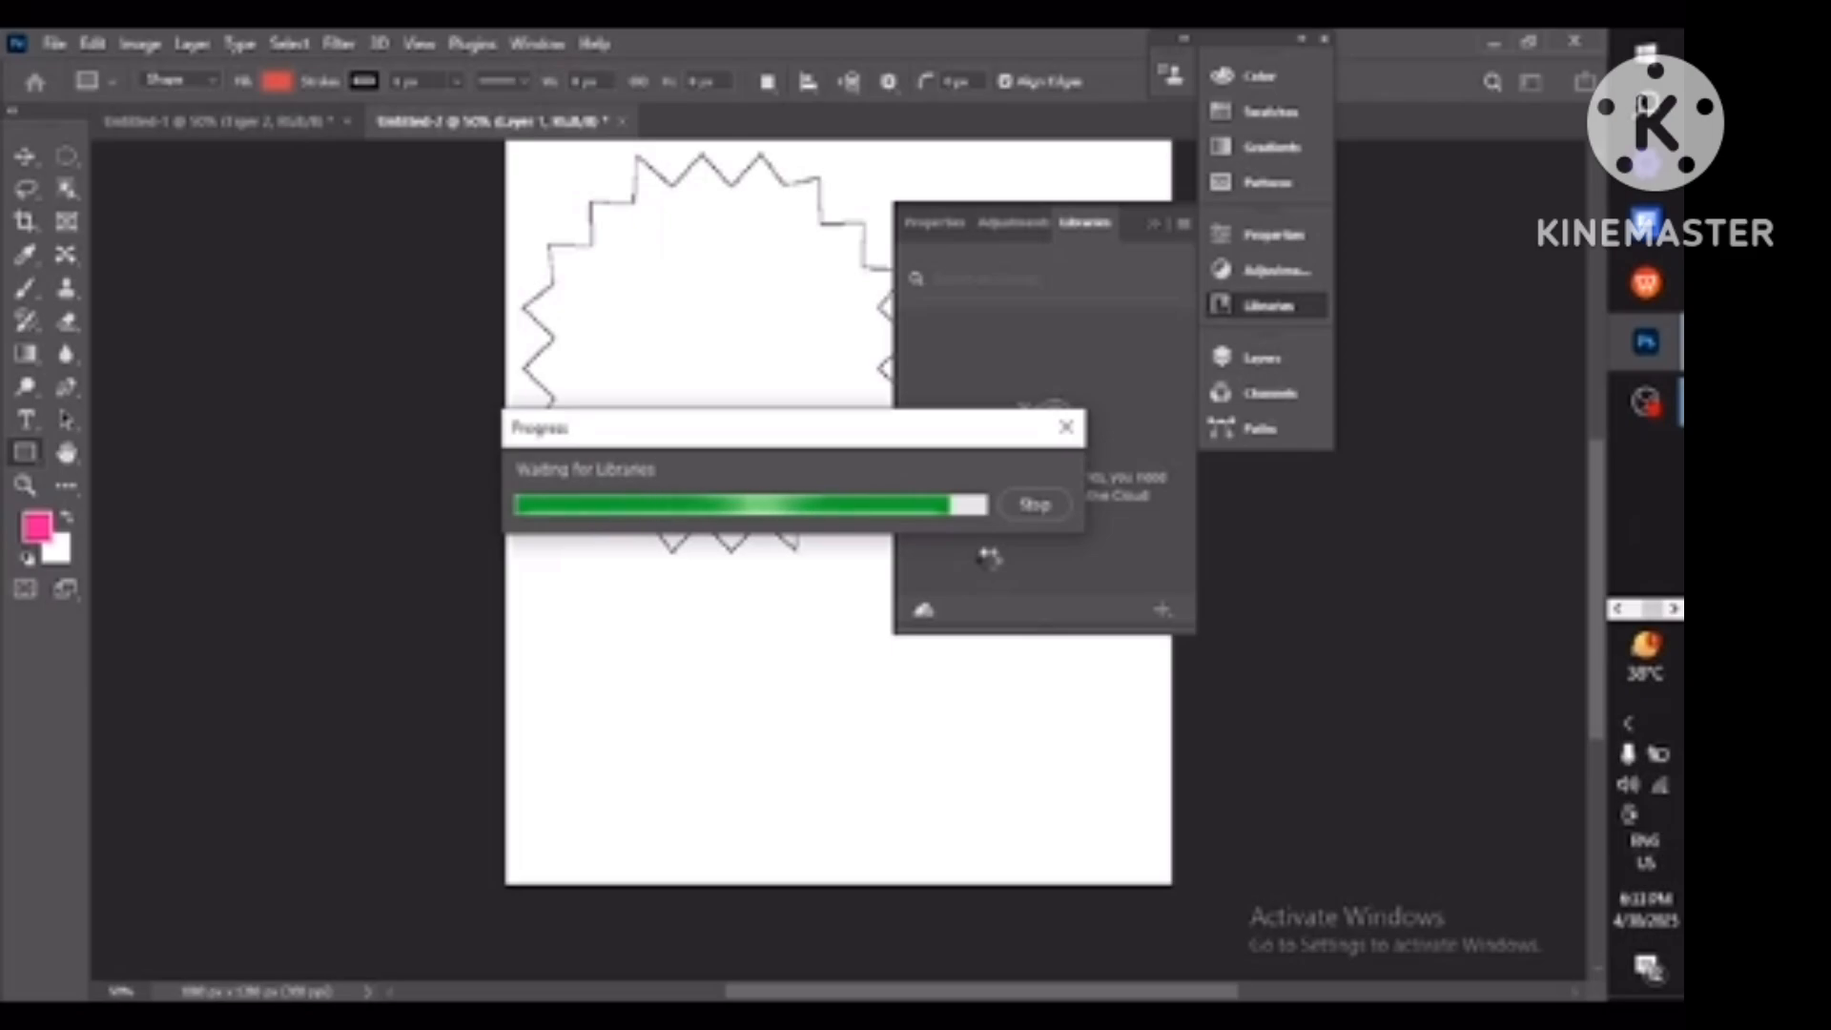
left_click(1034, 508)
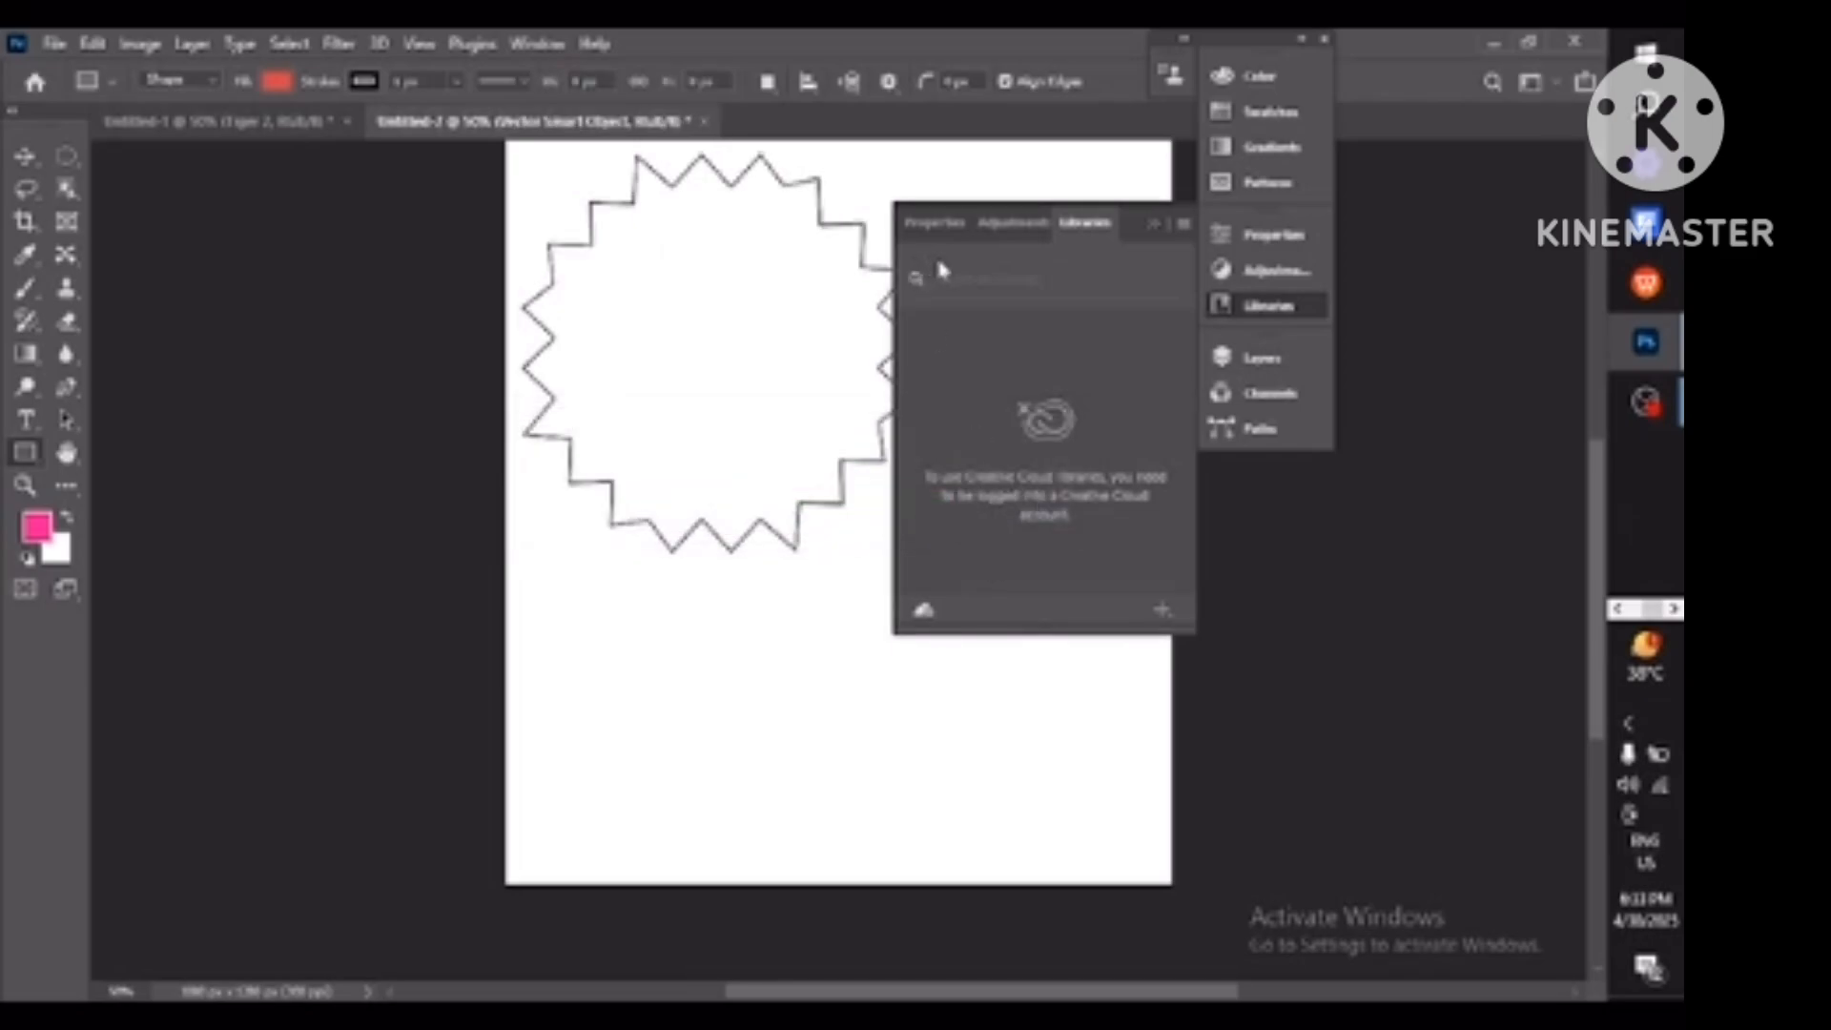
Set the layer thumbnails to the smallest image size in the Layers Panel Options.
left_click(926, 224)
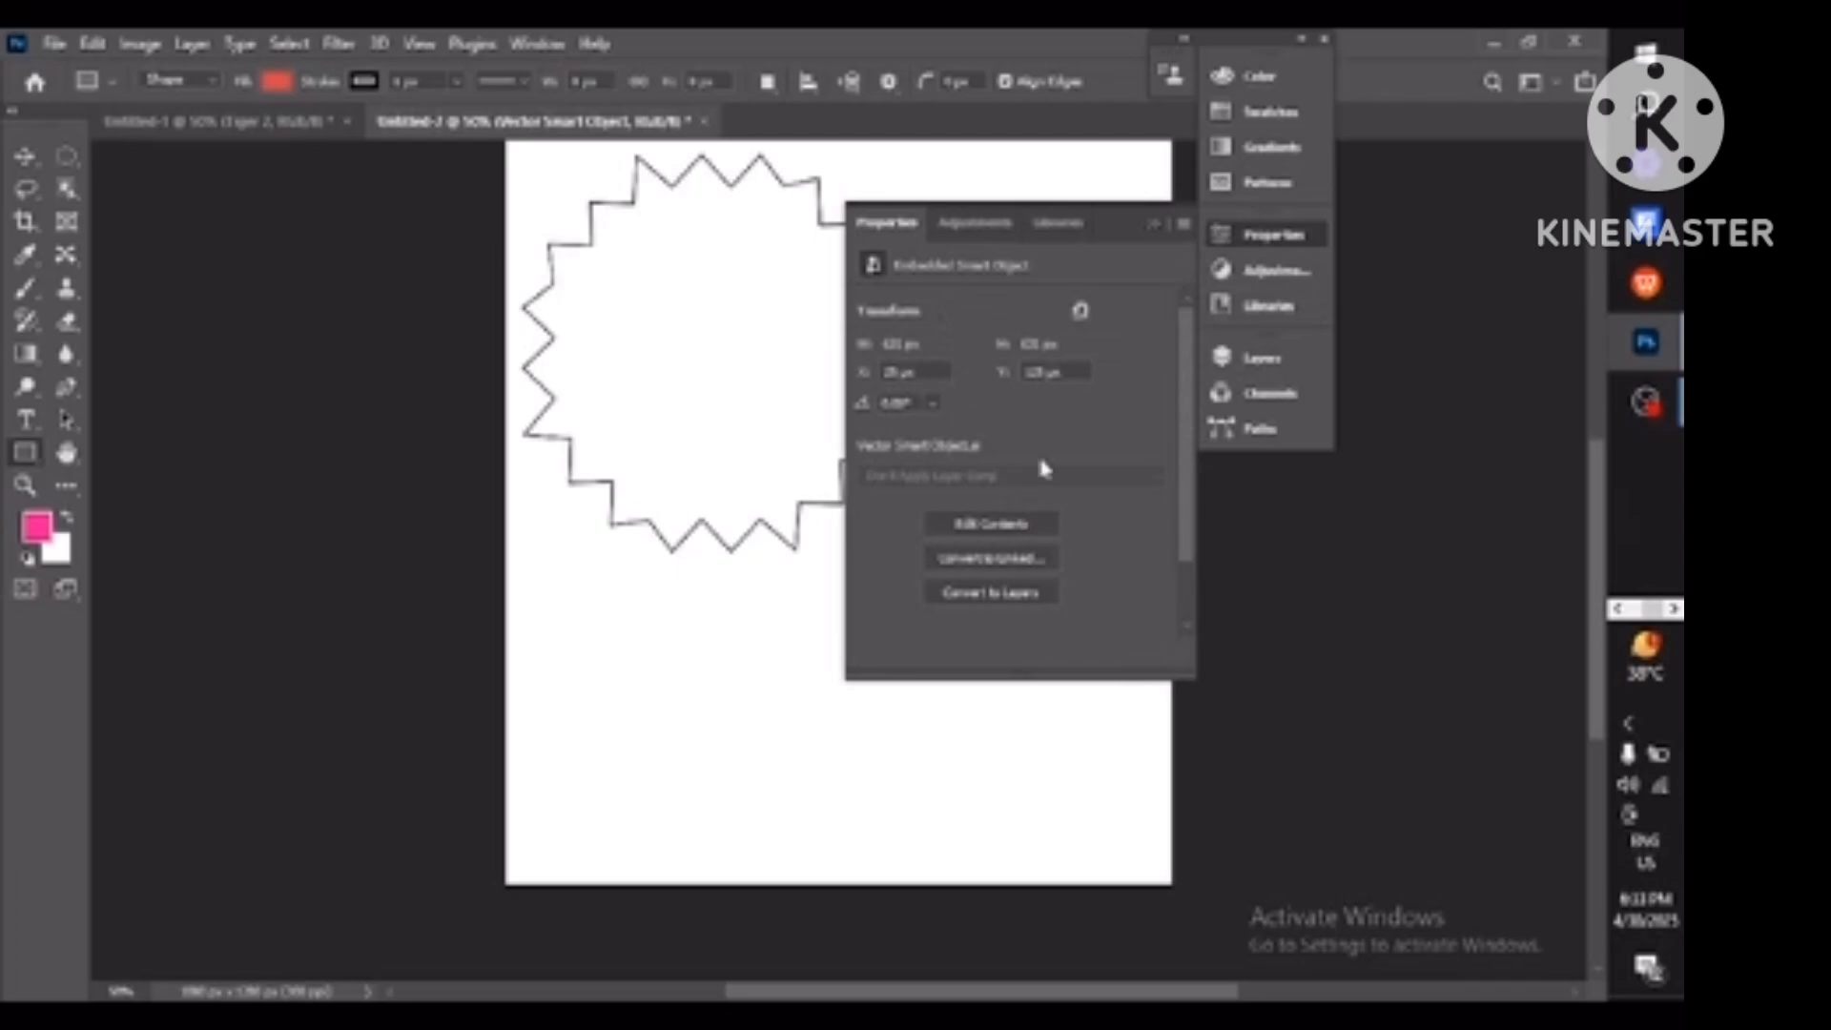
left_click(991, 227)
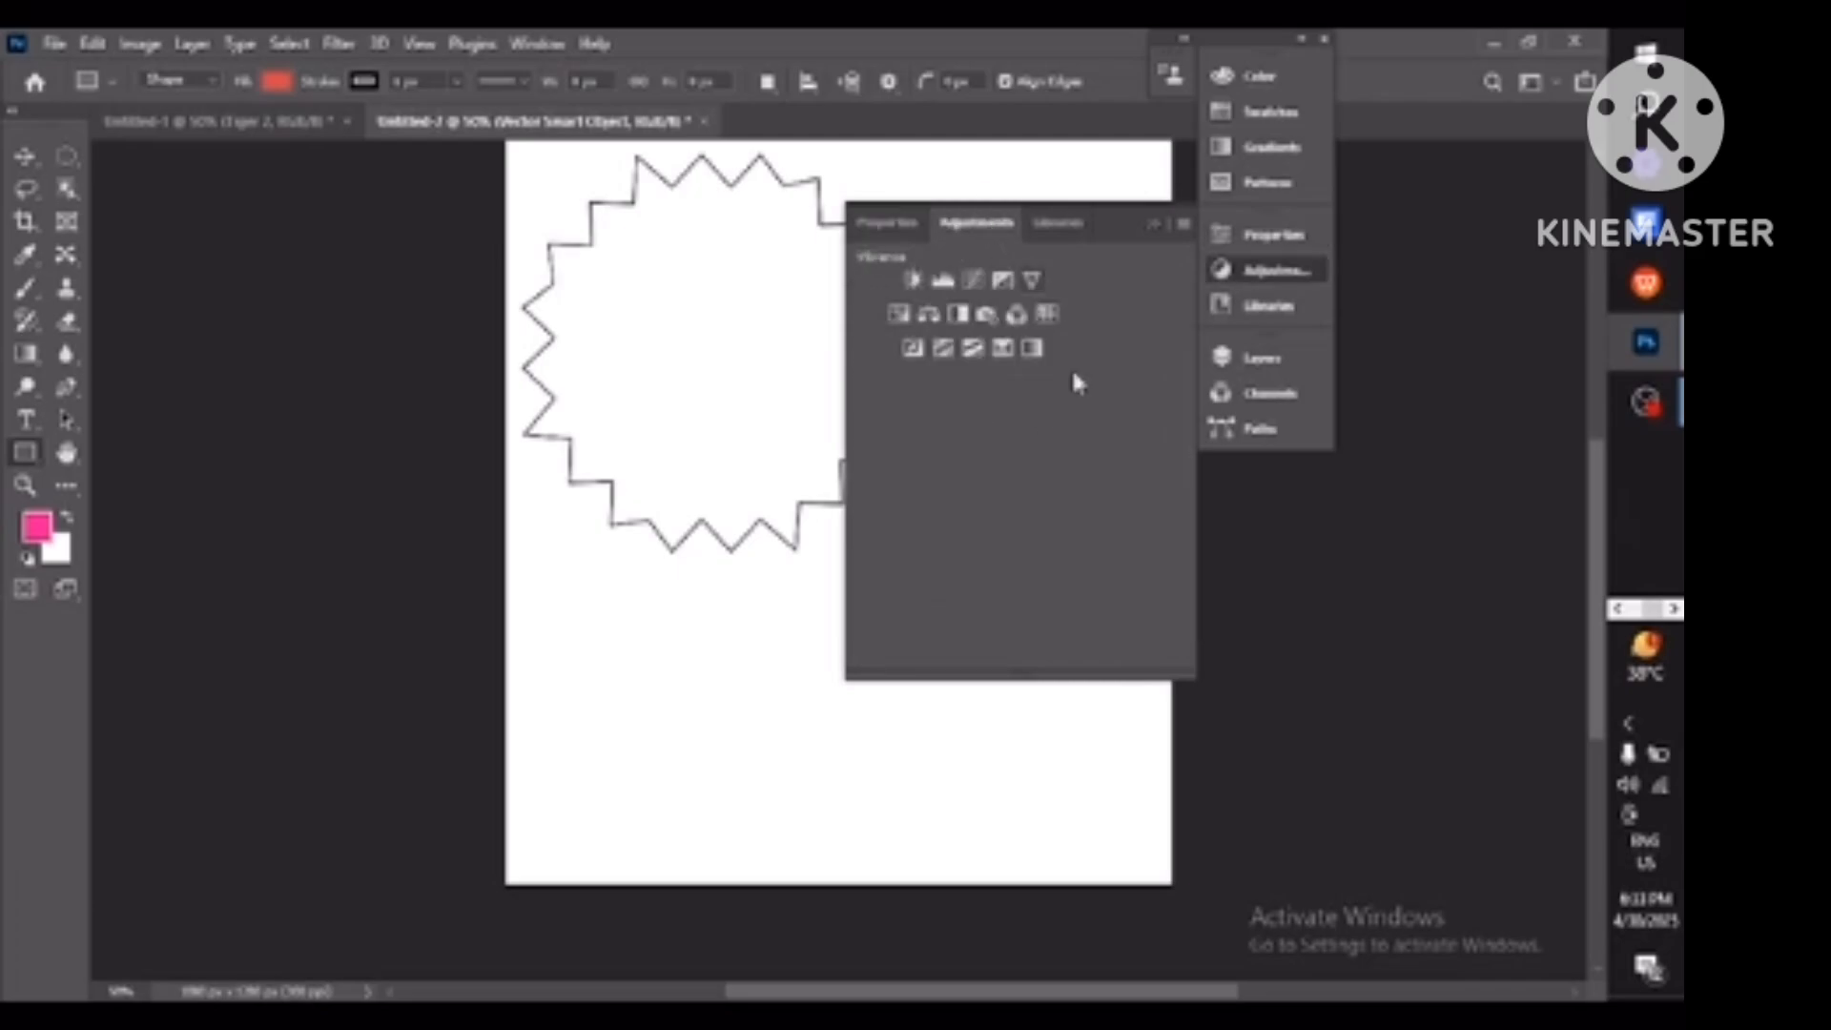
left_click(1228, 359)
left_click(1228, 358)
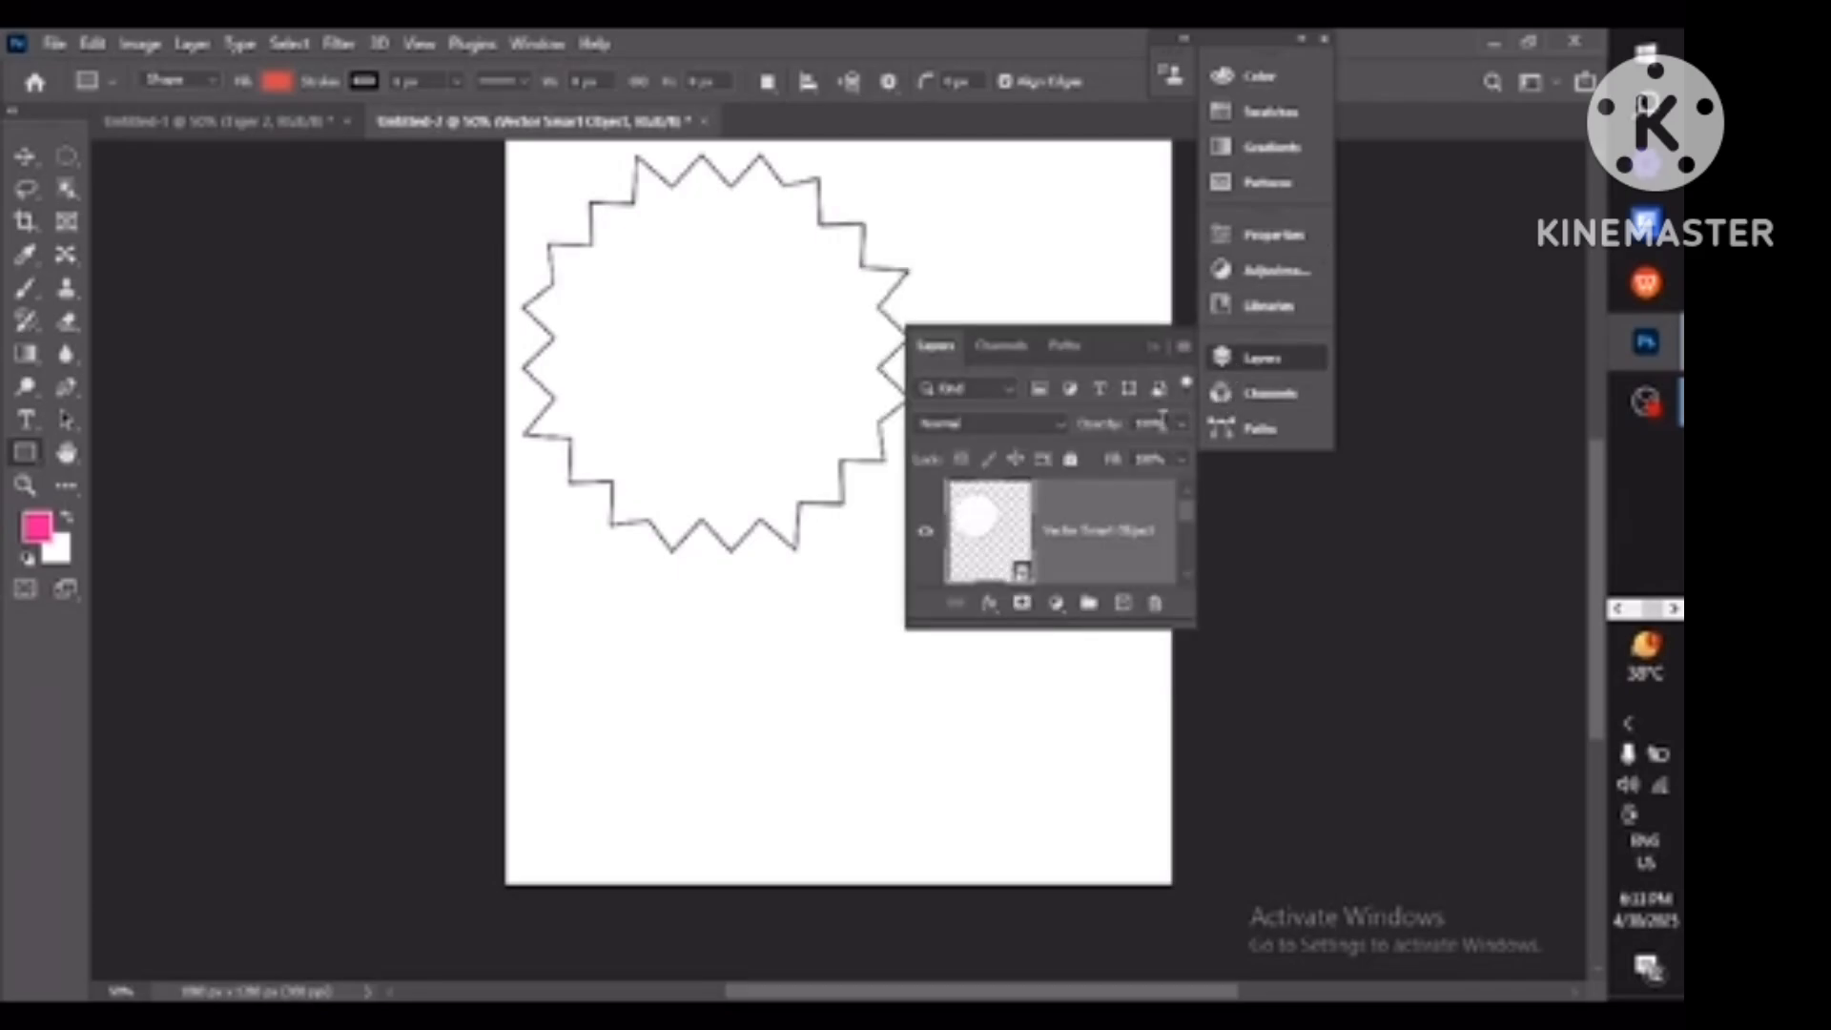
left_click(1184, 346)
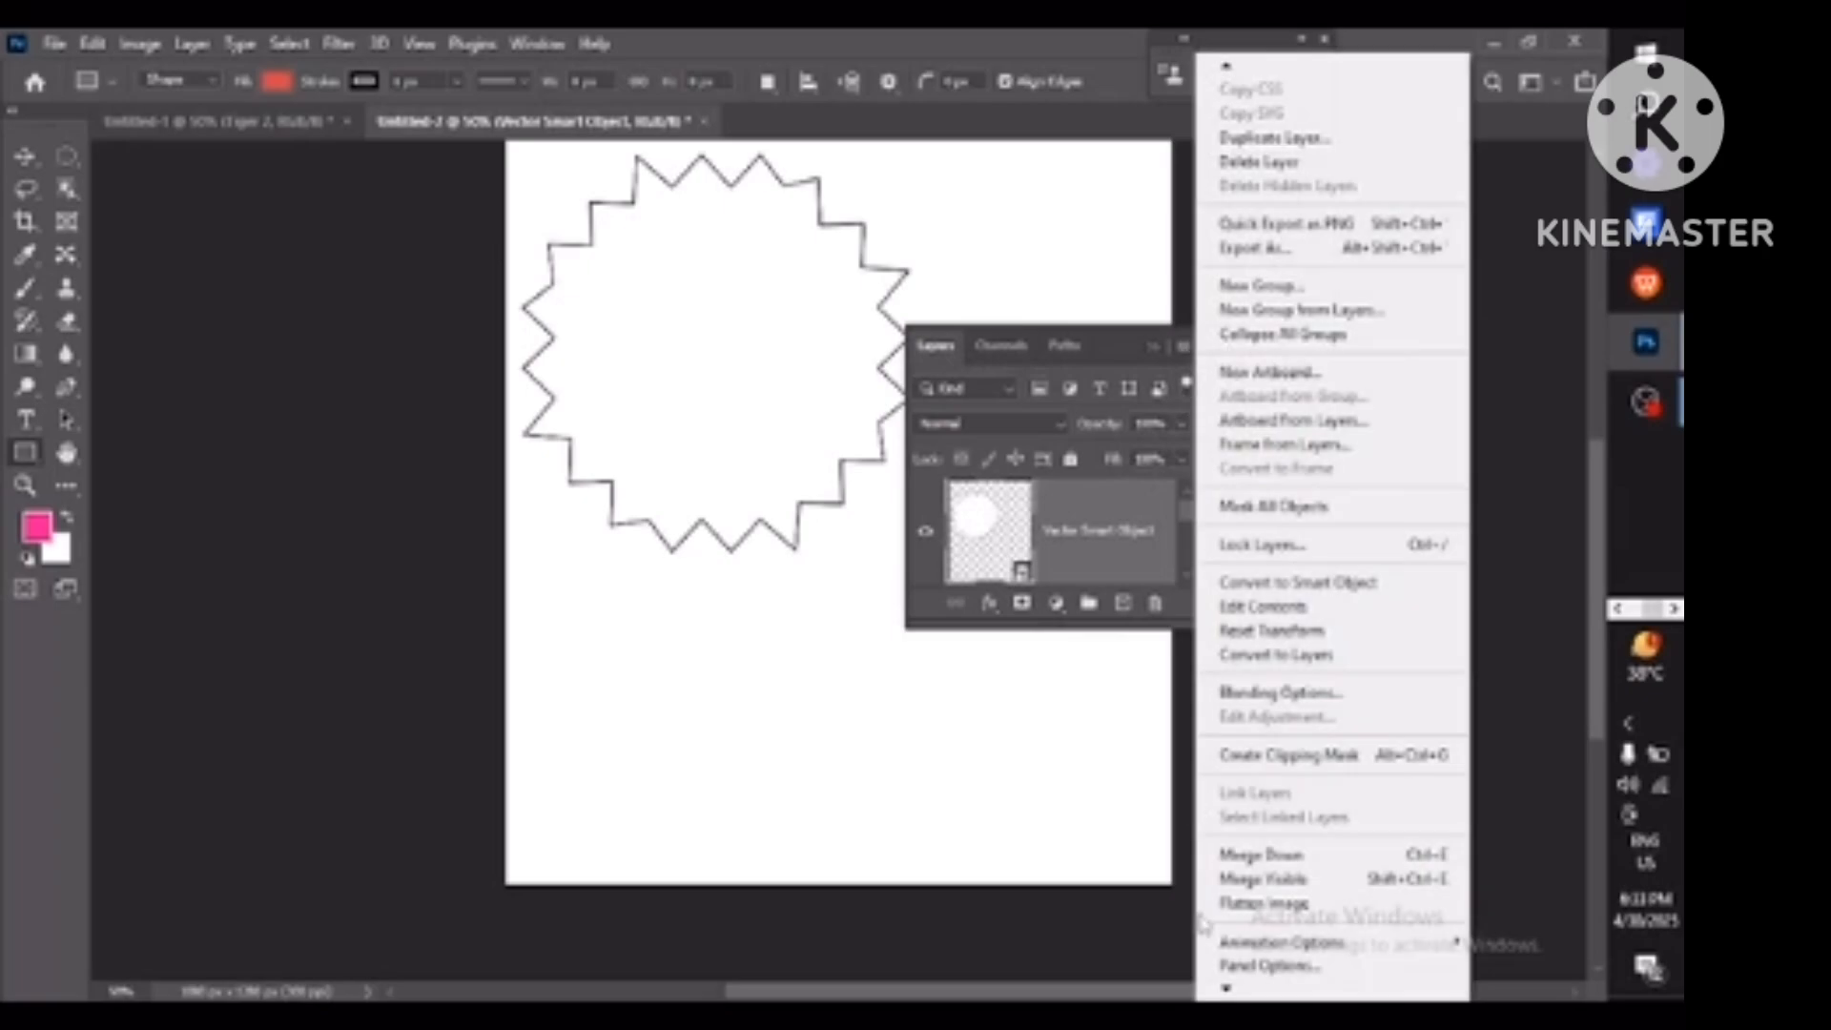
left_click(1249, 965)
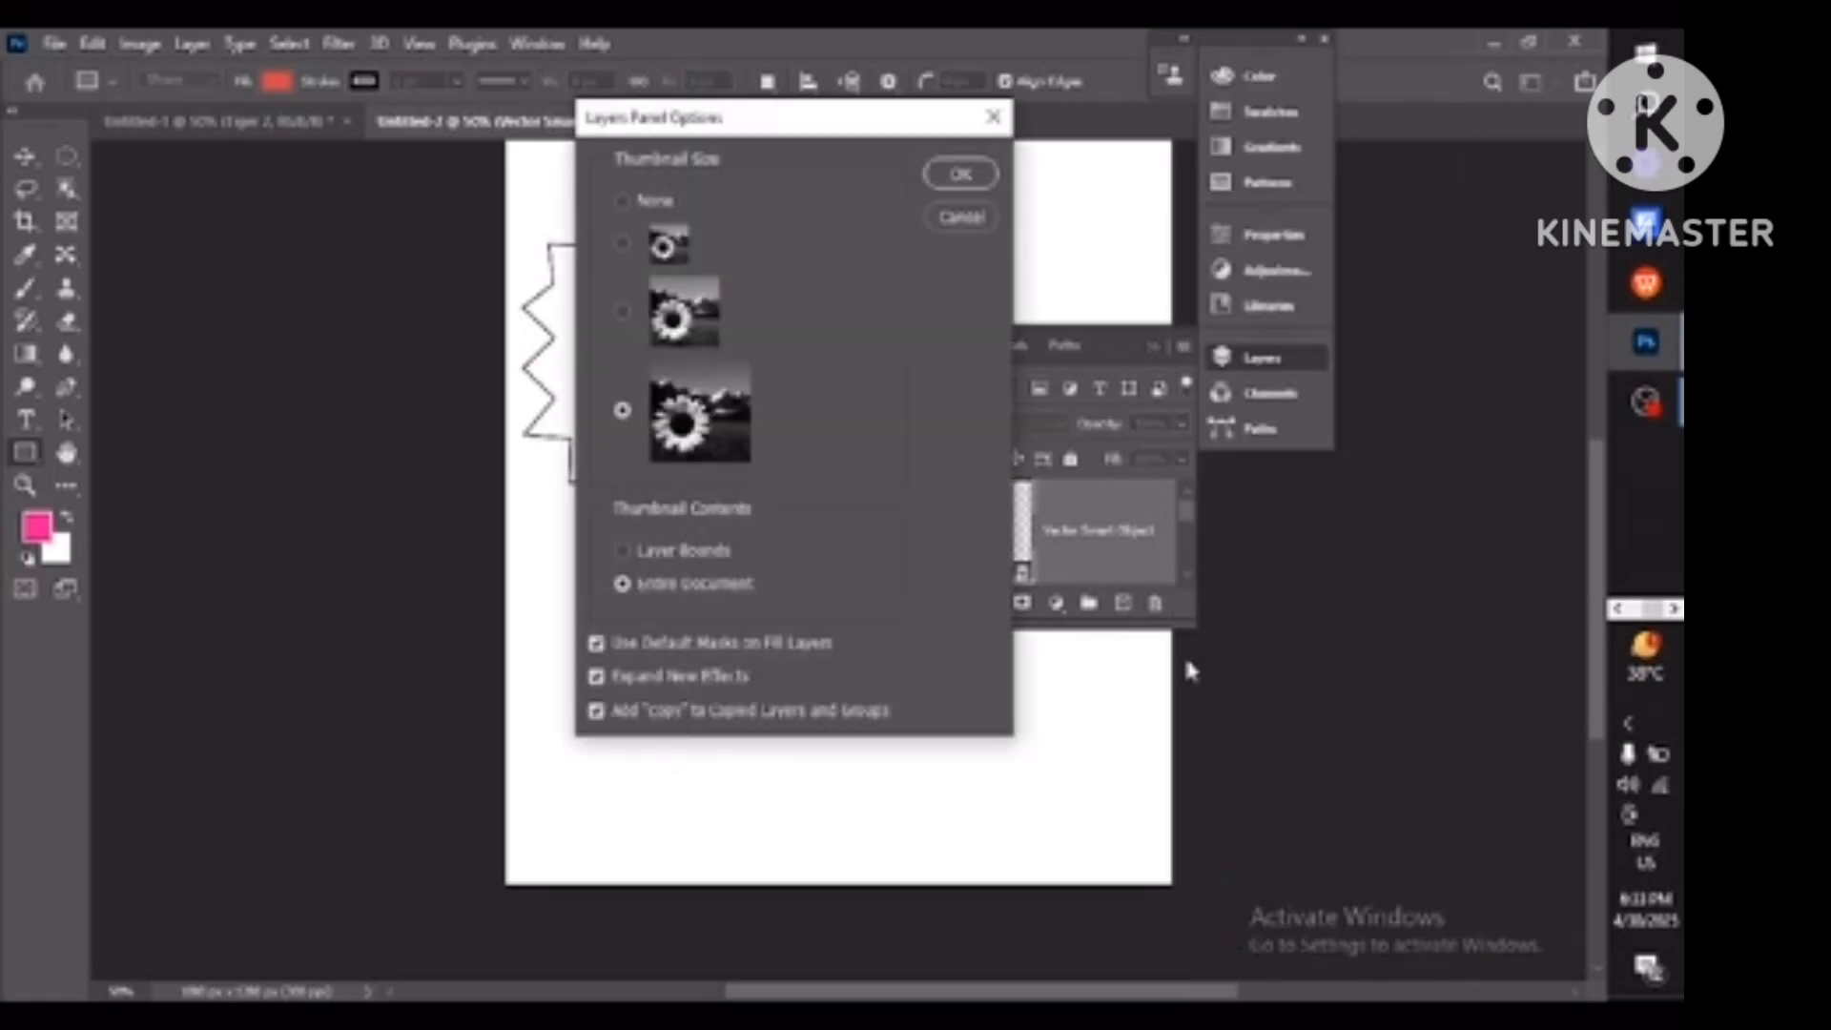
left_click(621, 244)
left_click(955, 174)
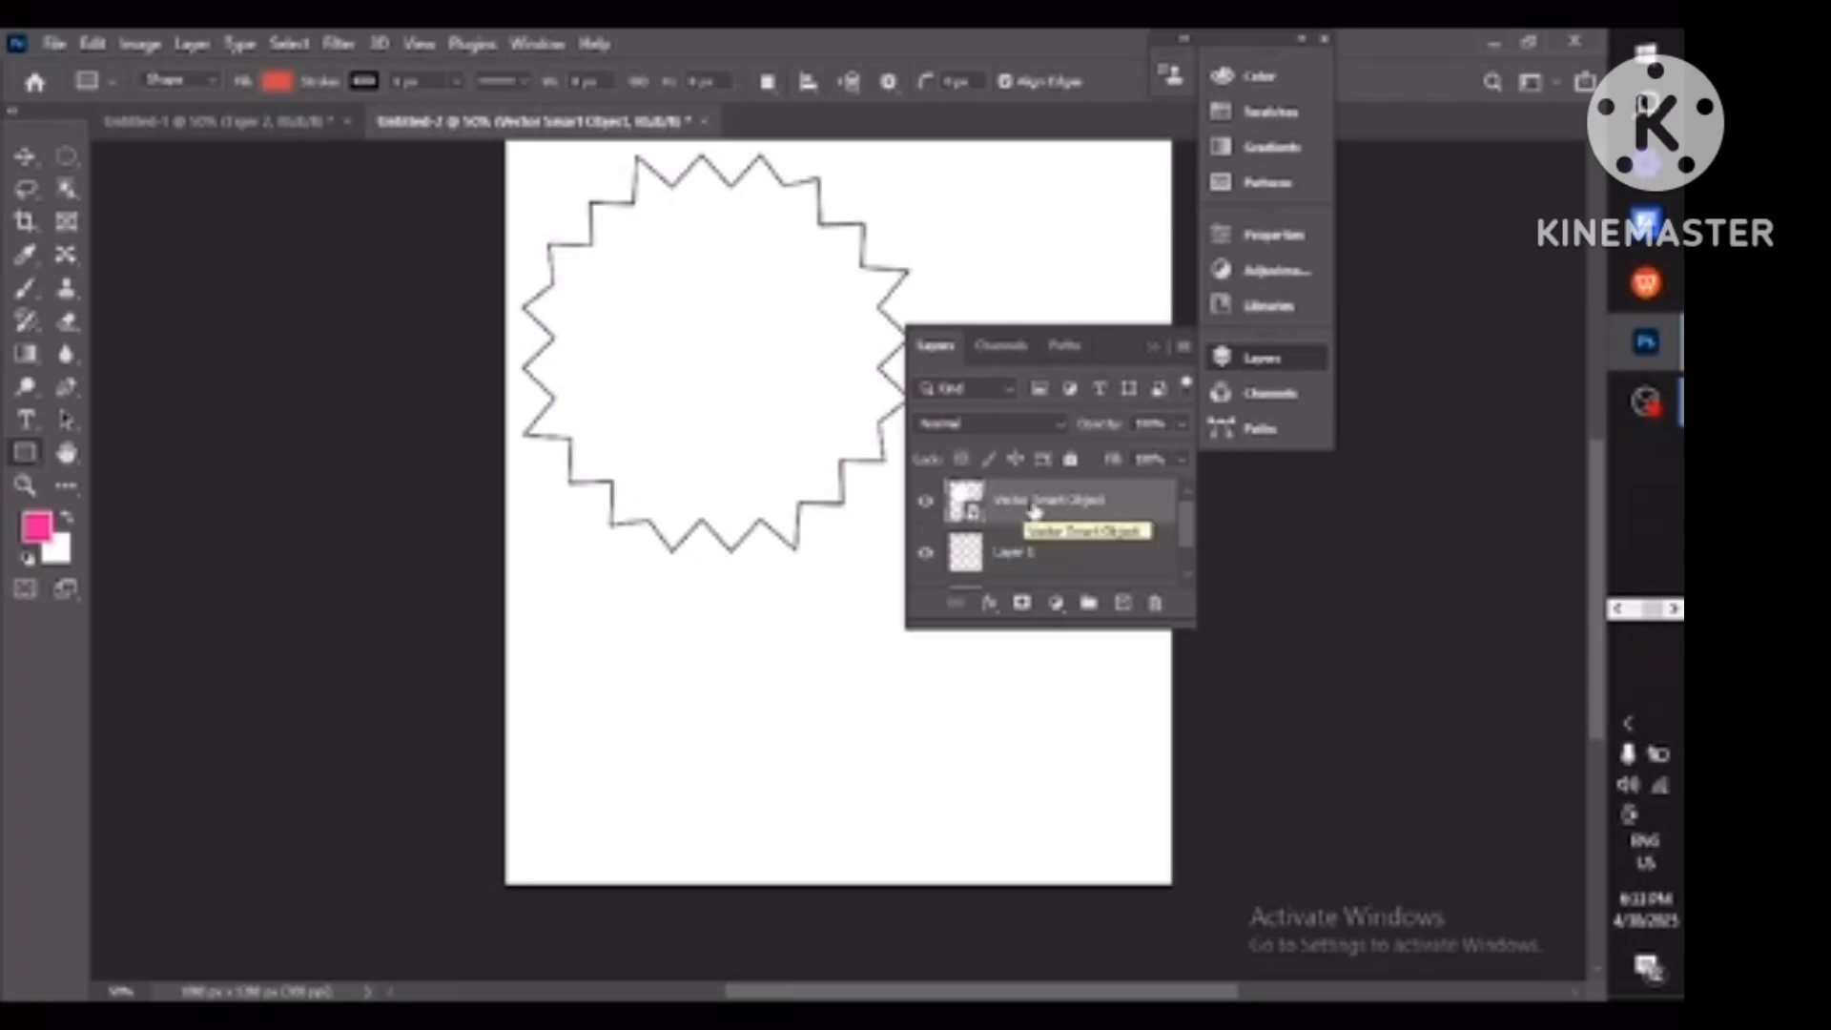
Open the Vector Smart Object's contents for editing in Illustrator and close the blank window there.
double_click(970, 516)
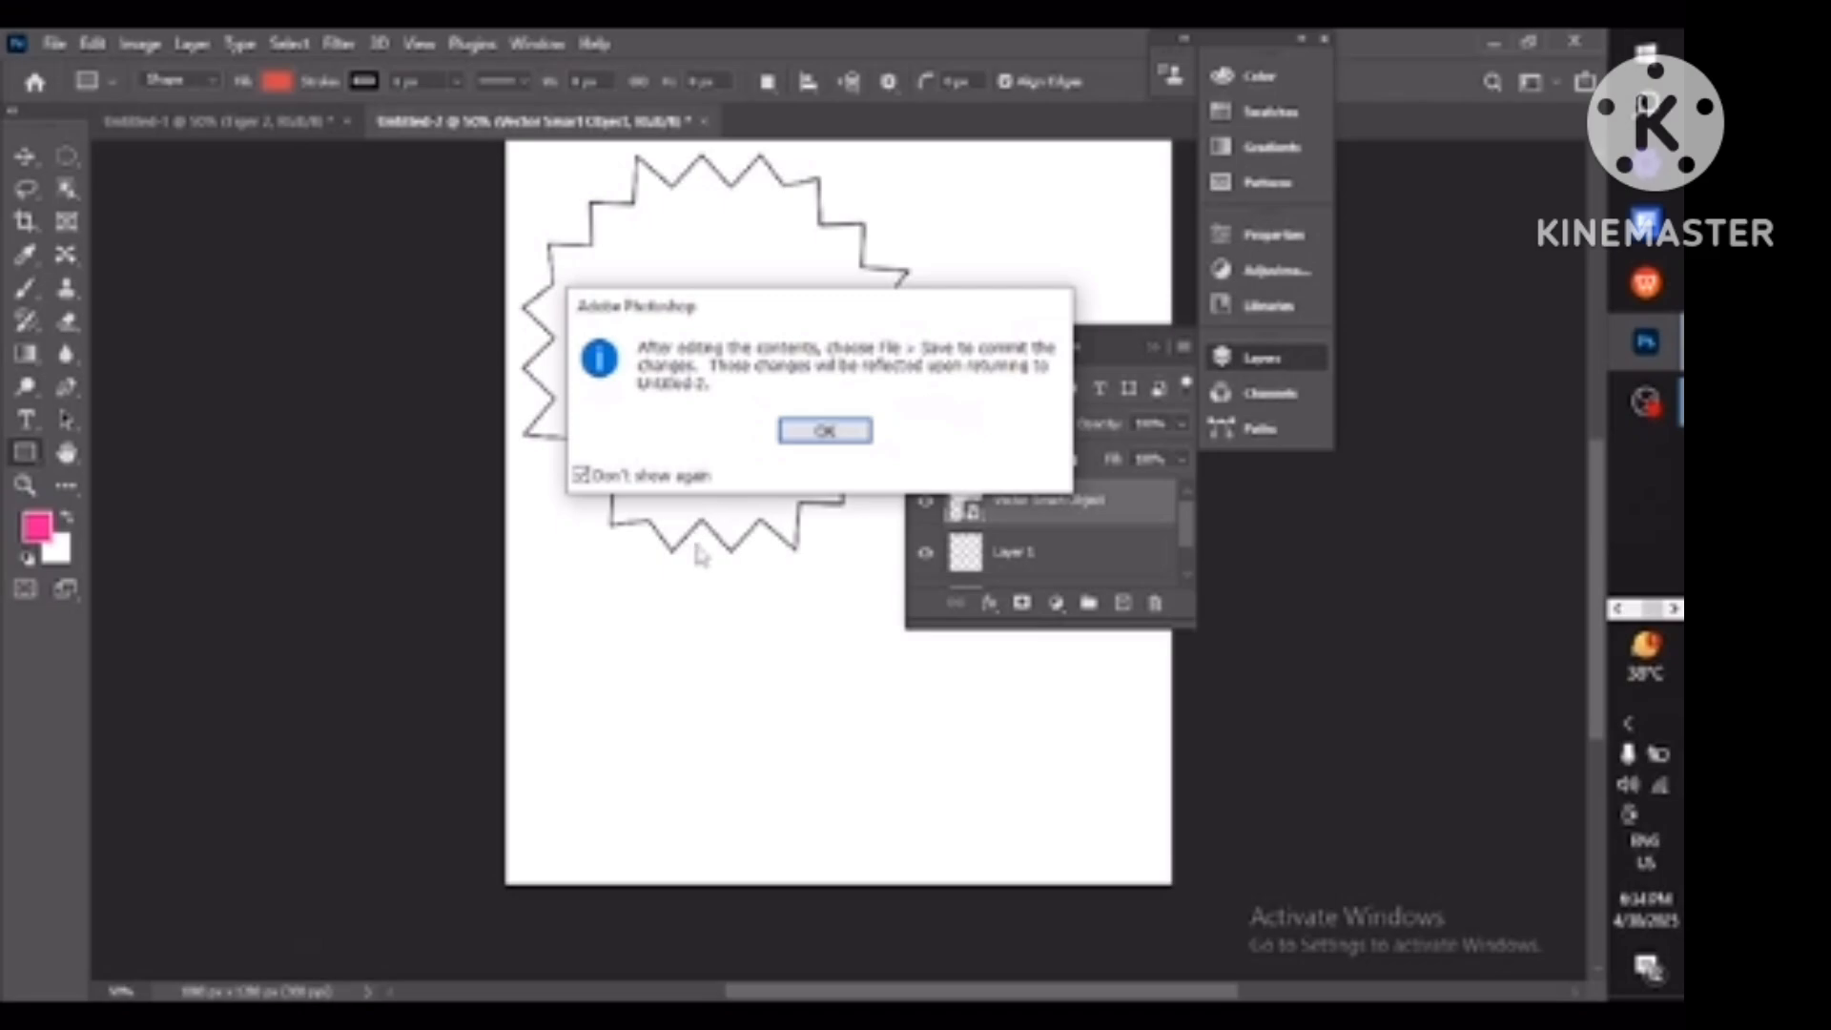
left_click(808, 431)
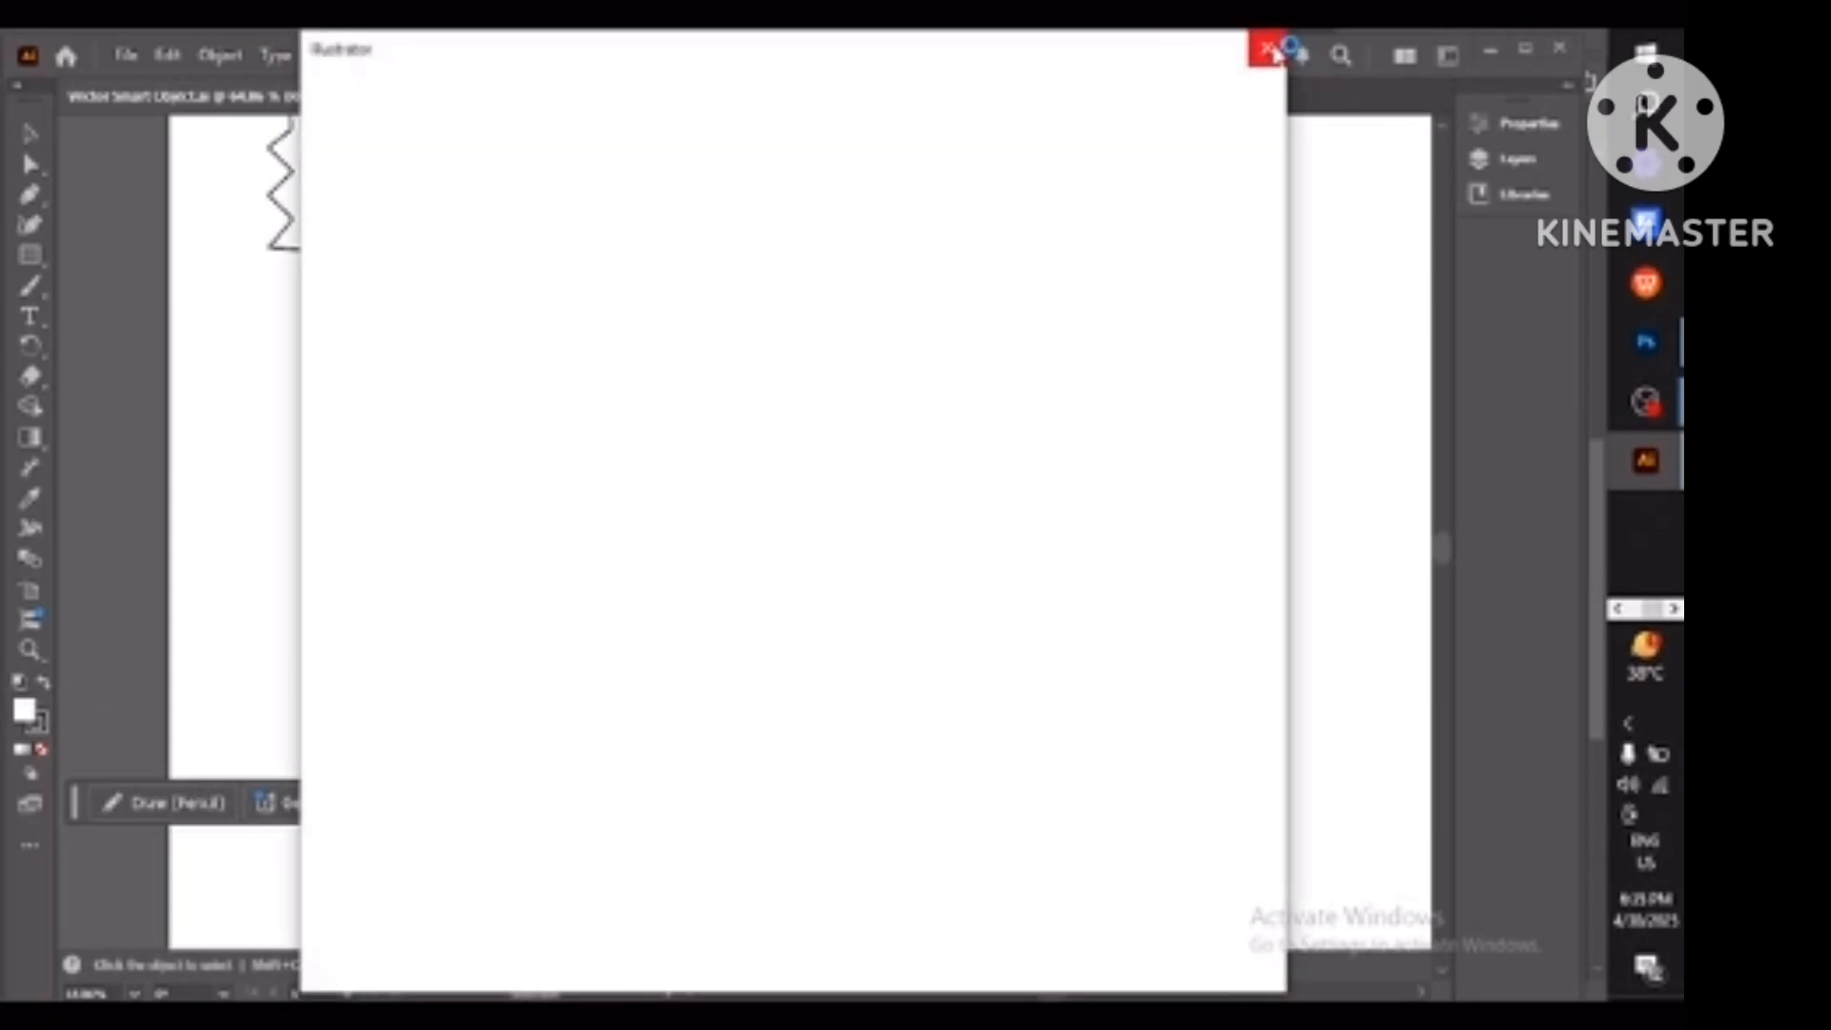
left_click(1268, 50)
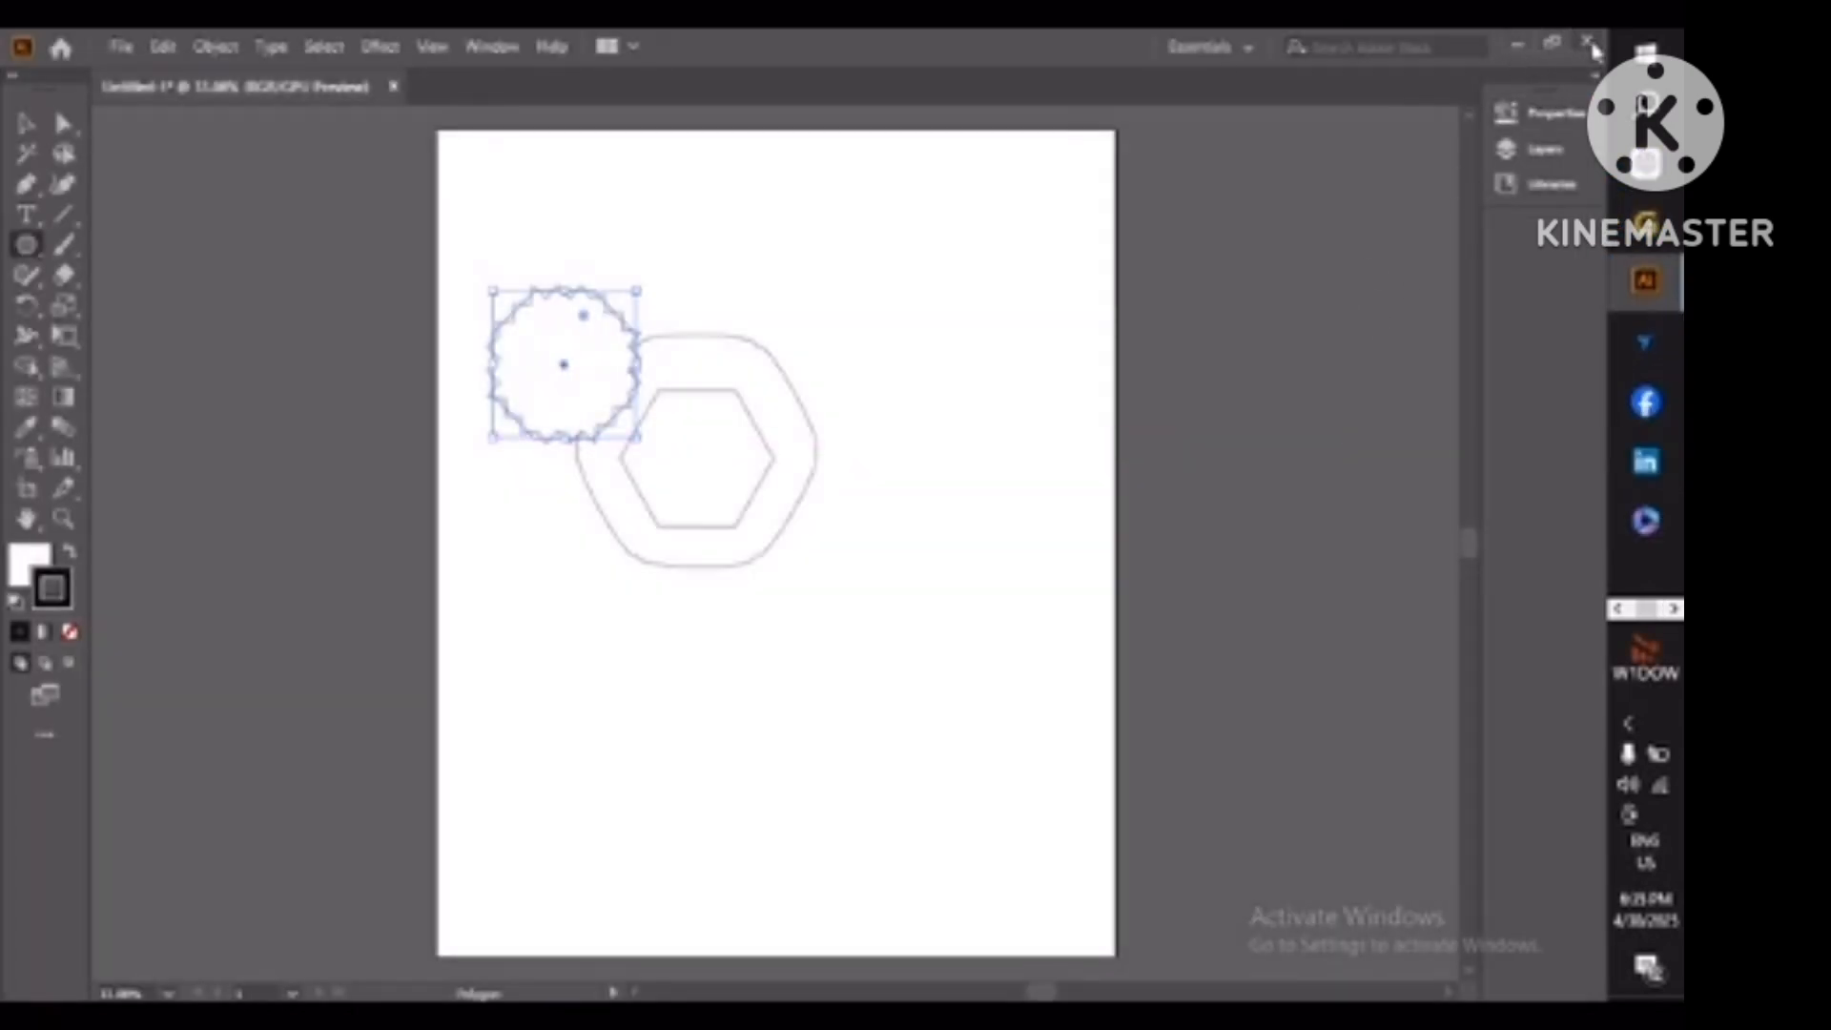
Quit the Illustrator session holding Untitled-1 without saving its changes, and turn on Don't Show Again for the clipboard warning.
left_click(1589, 44)
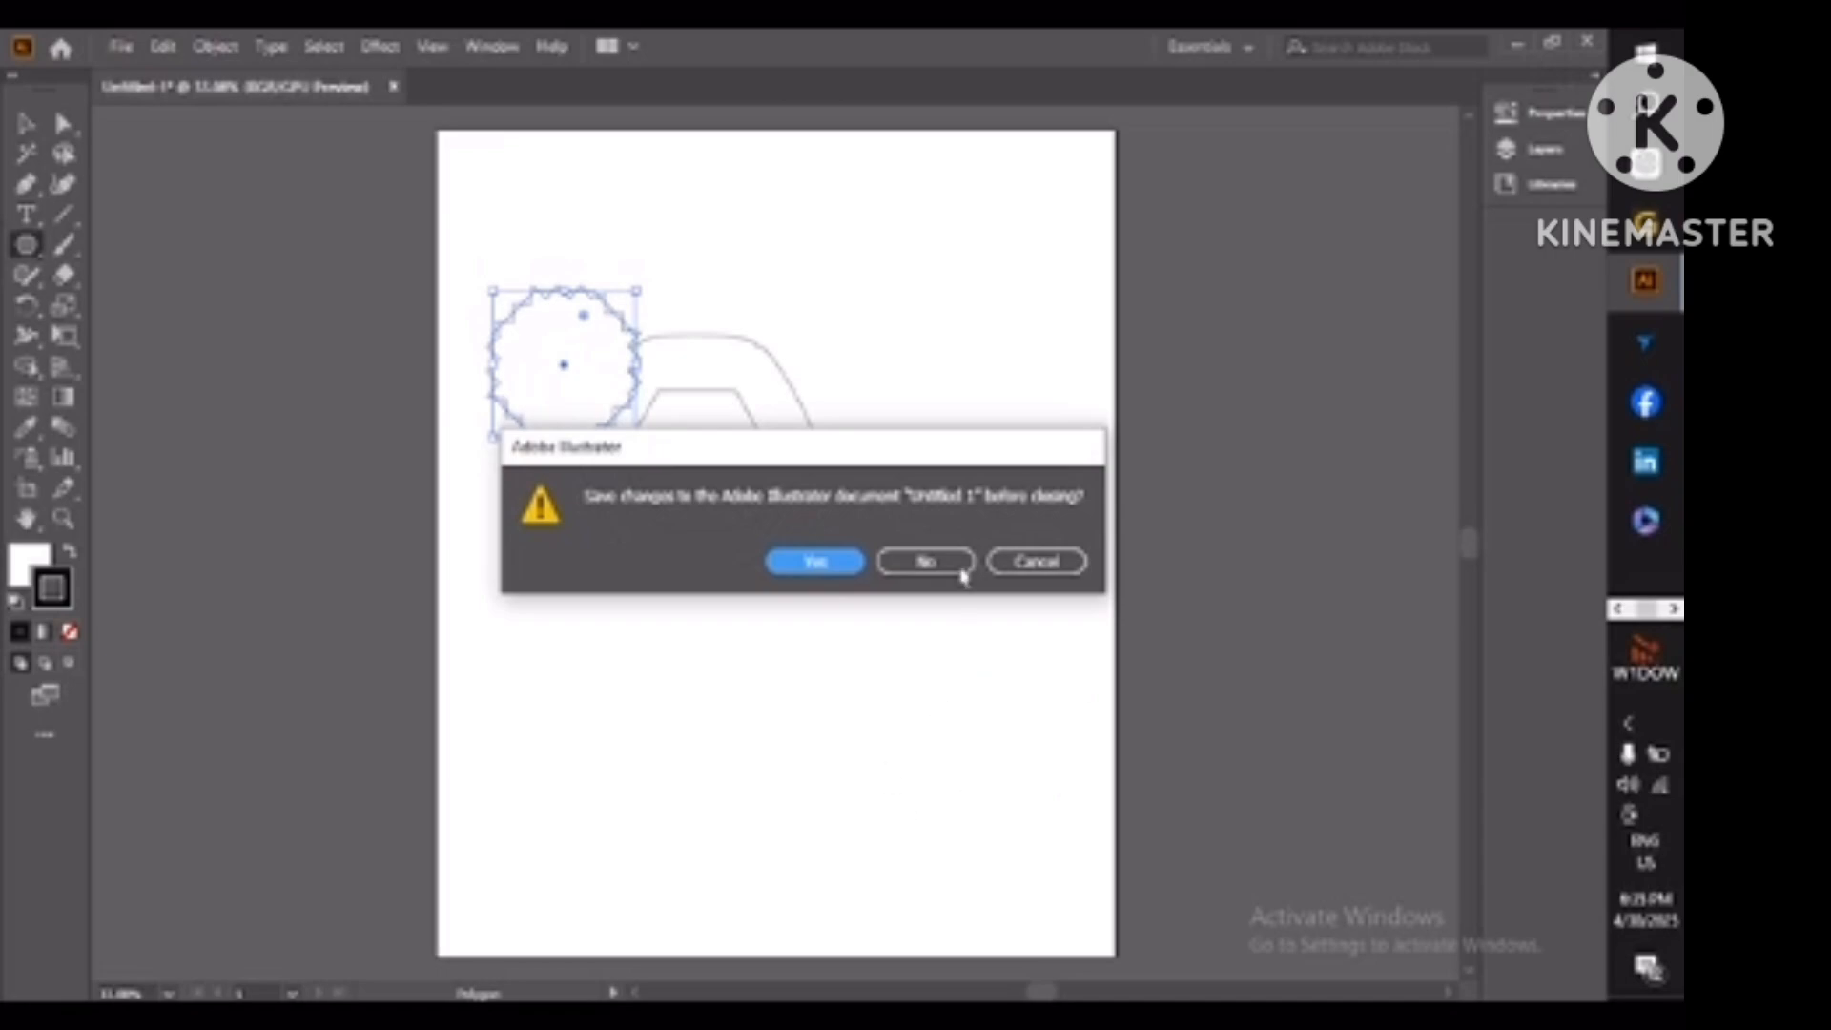
left_click(951, 563)
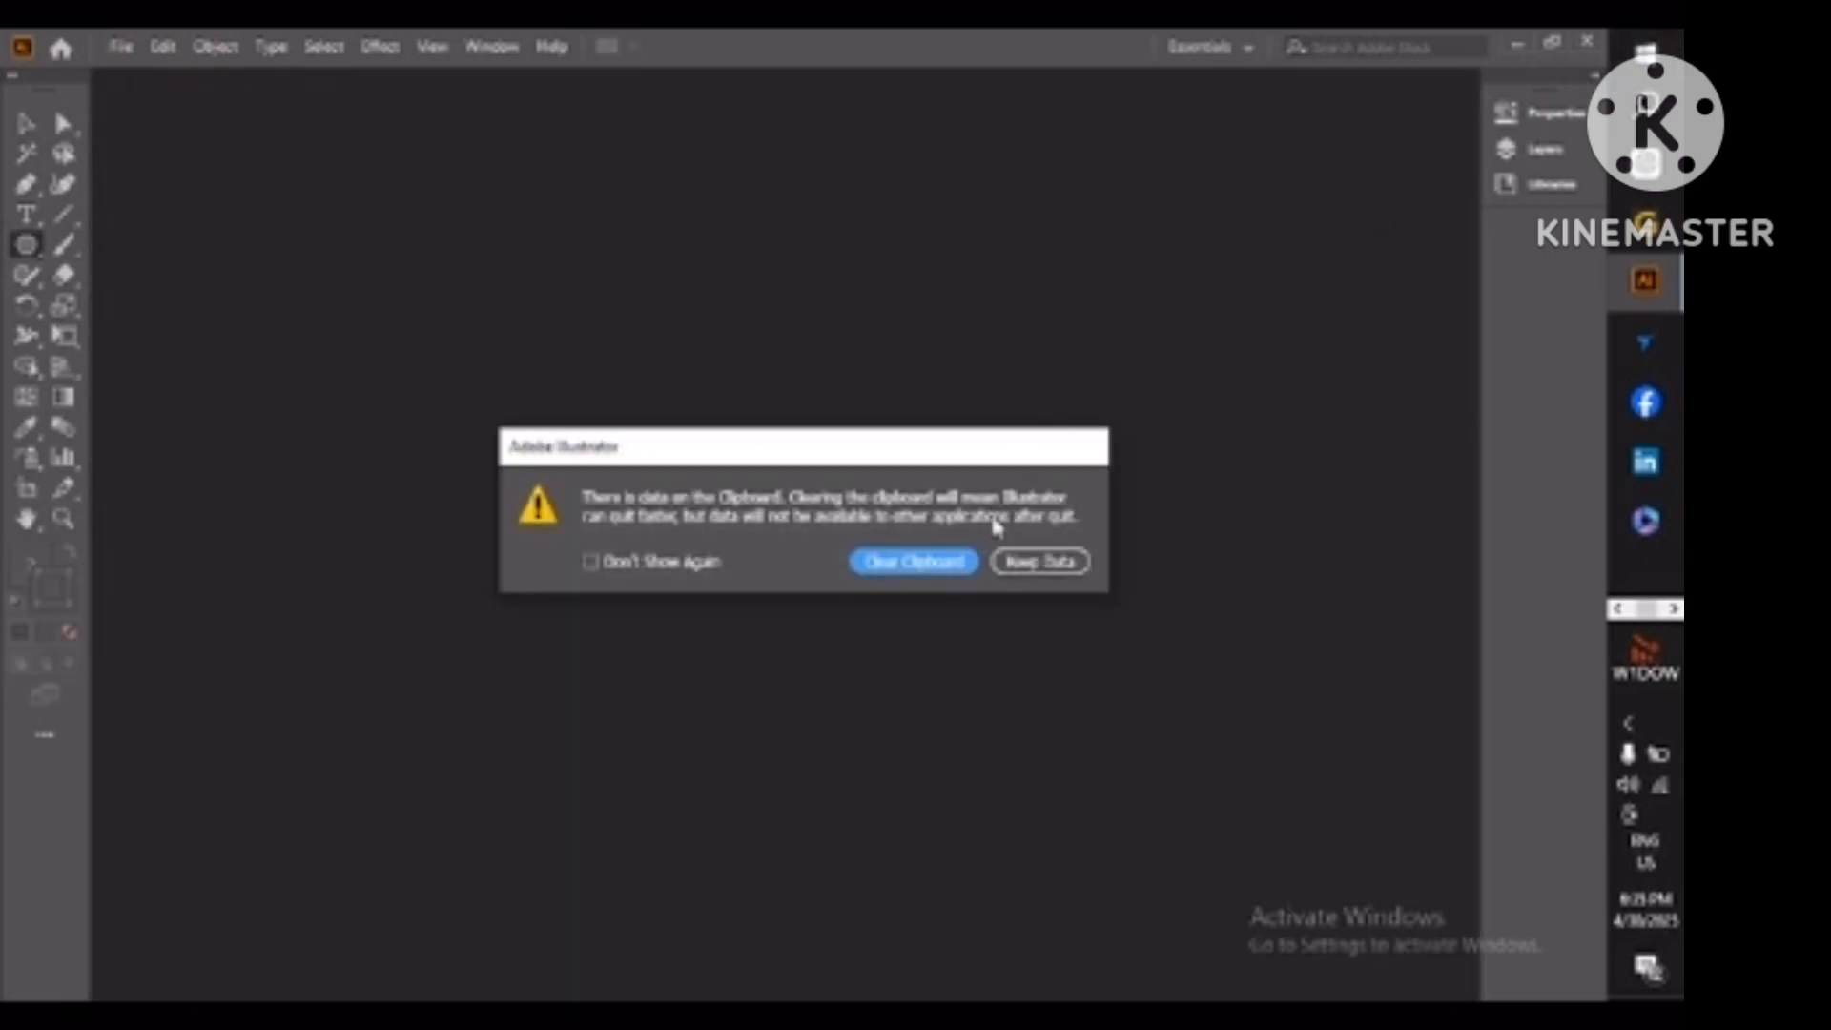
left_click(590, 562)
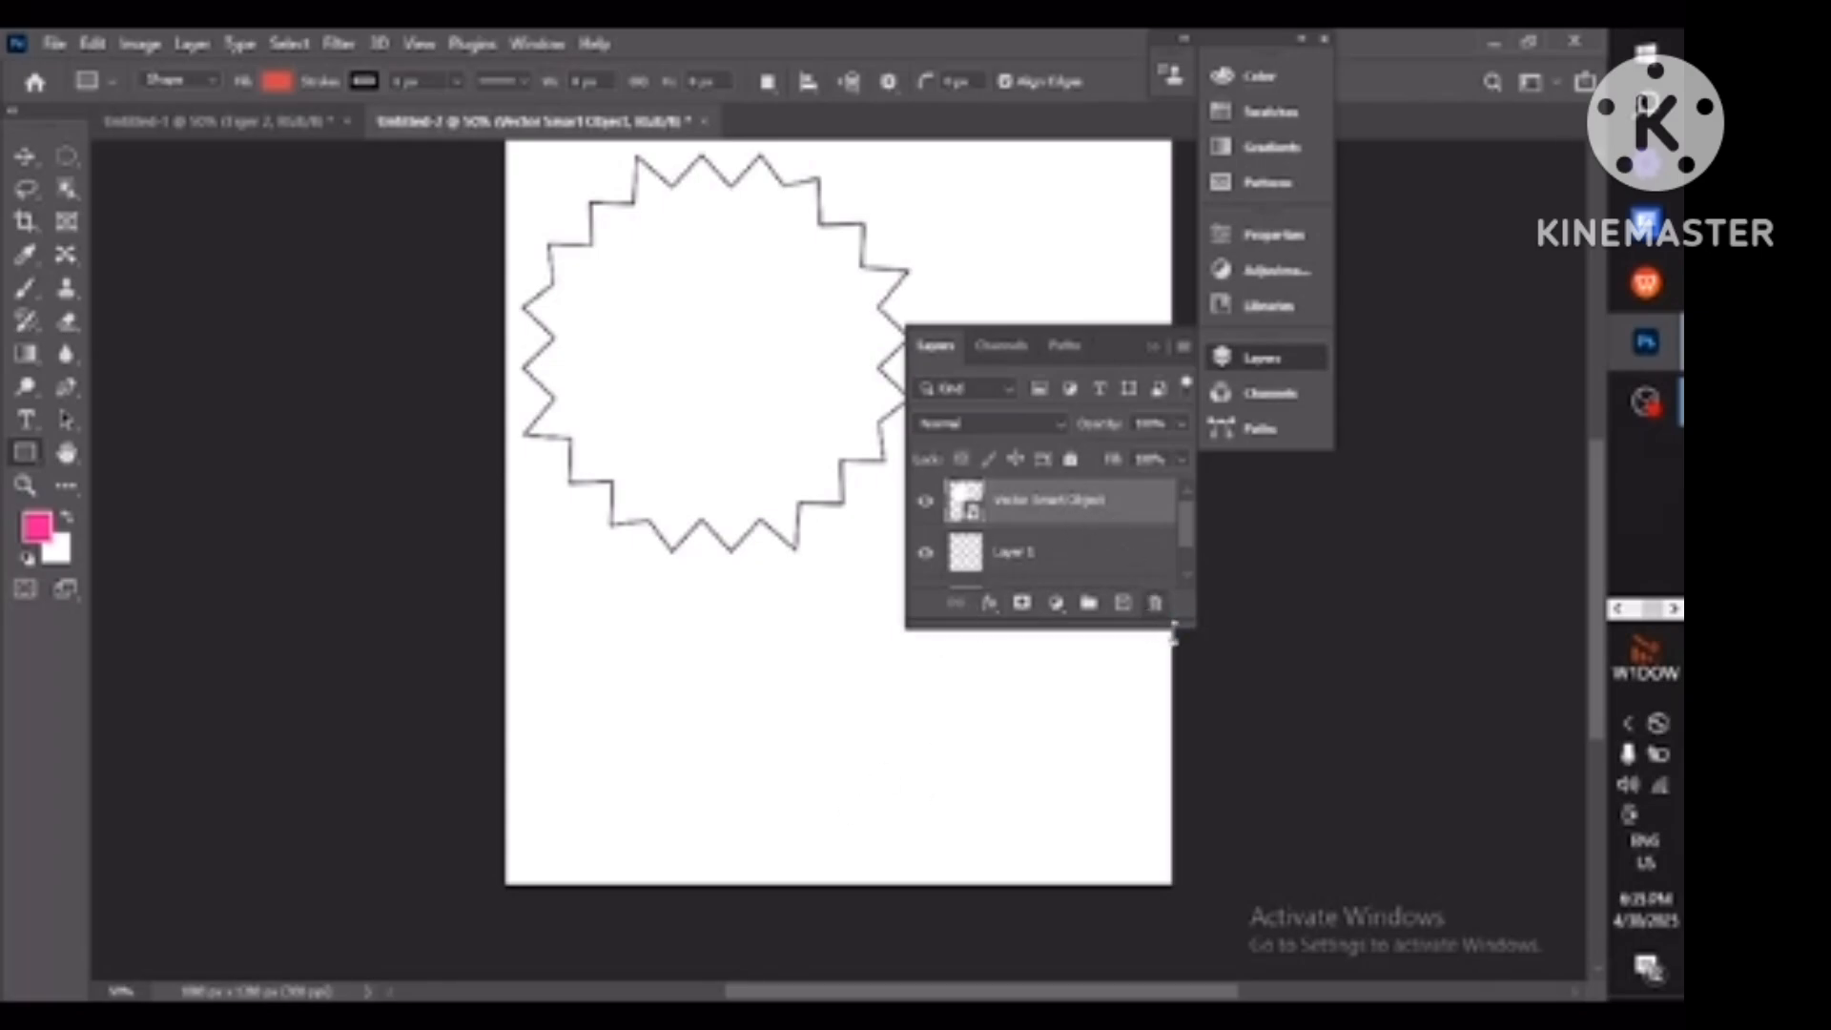
Dismiss the Adobe Illustrator crash report without sending it.
left_click(1150, 168)
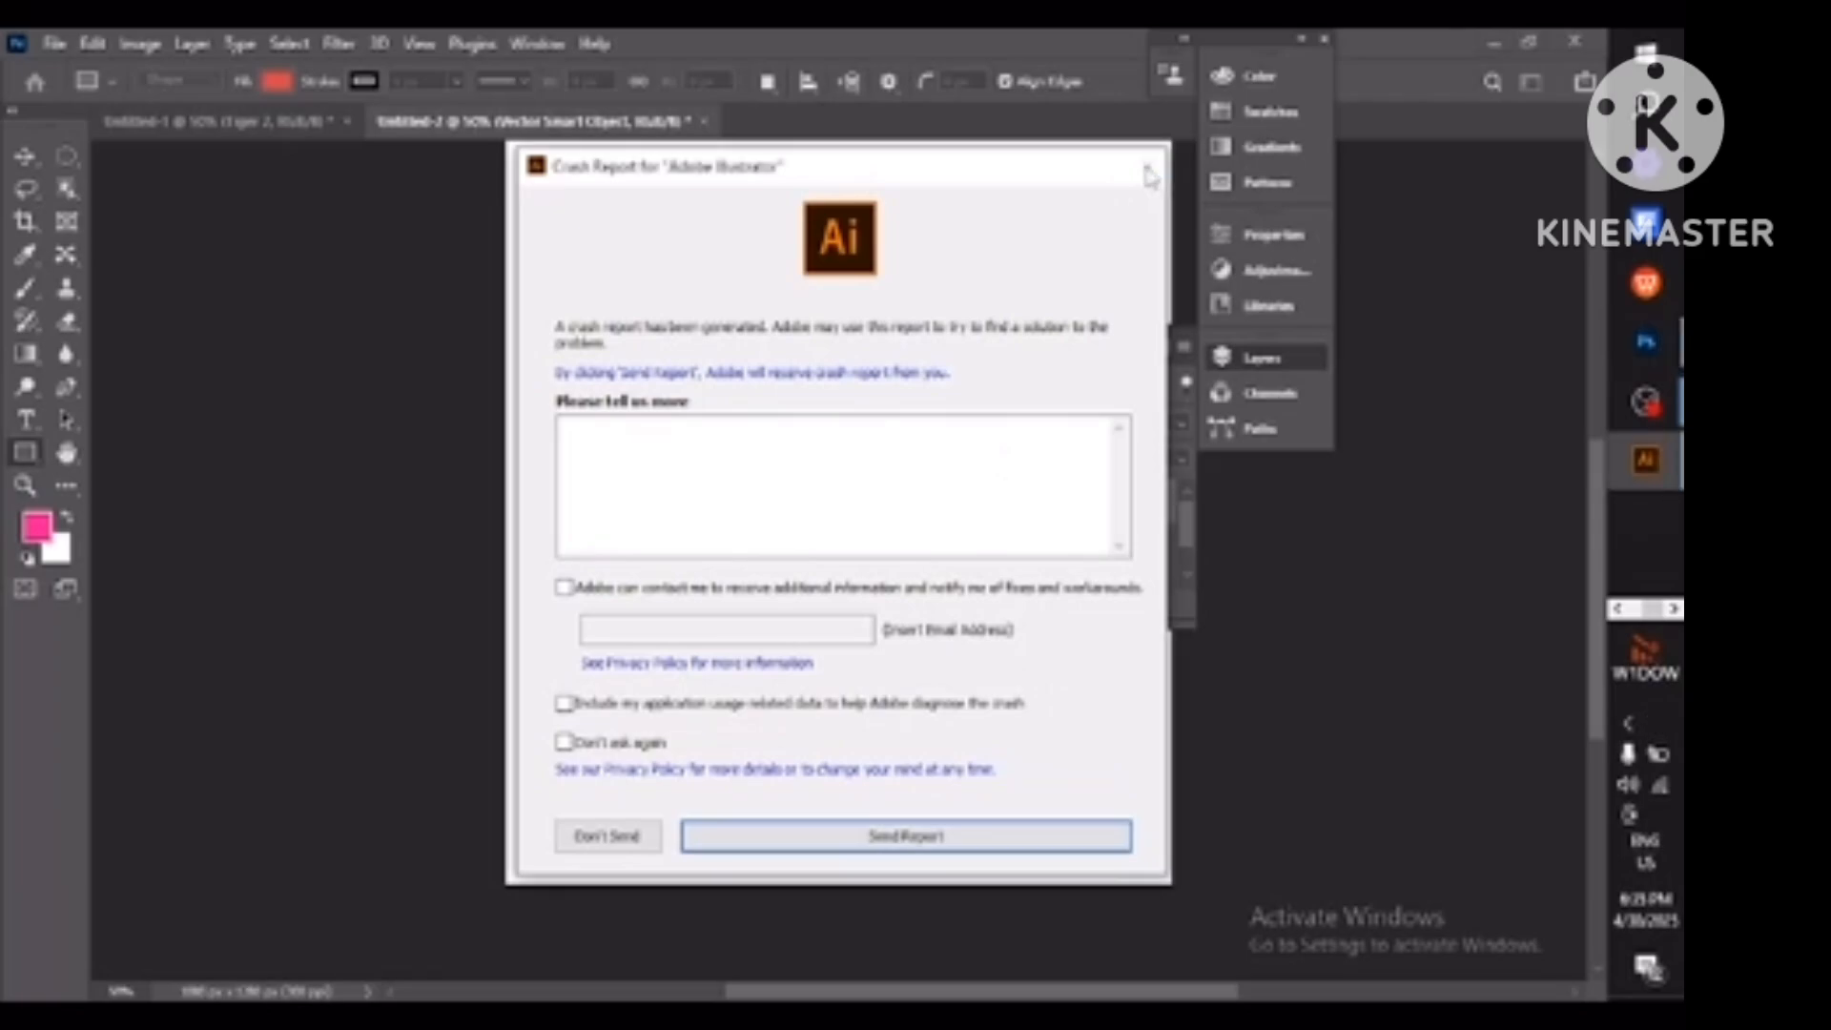
left_click(1226, 581)
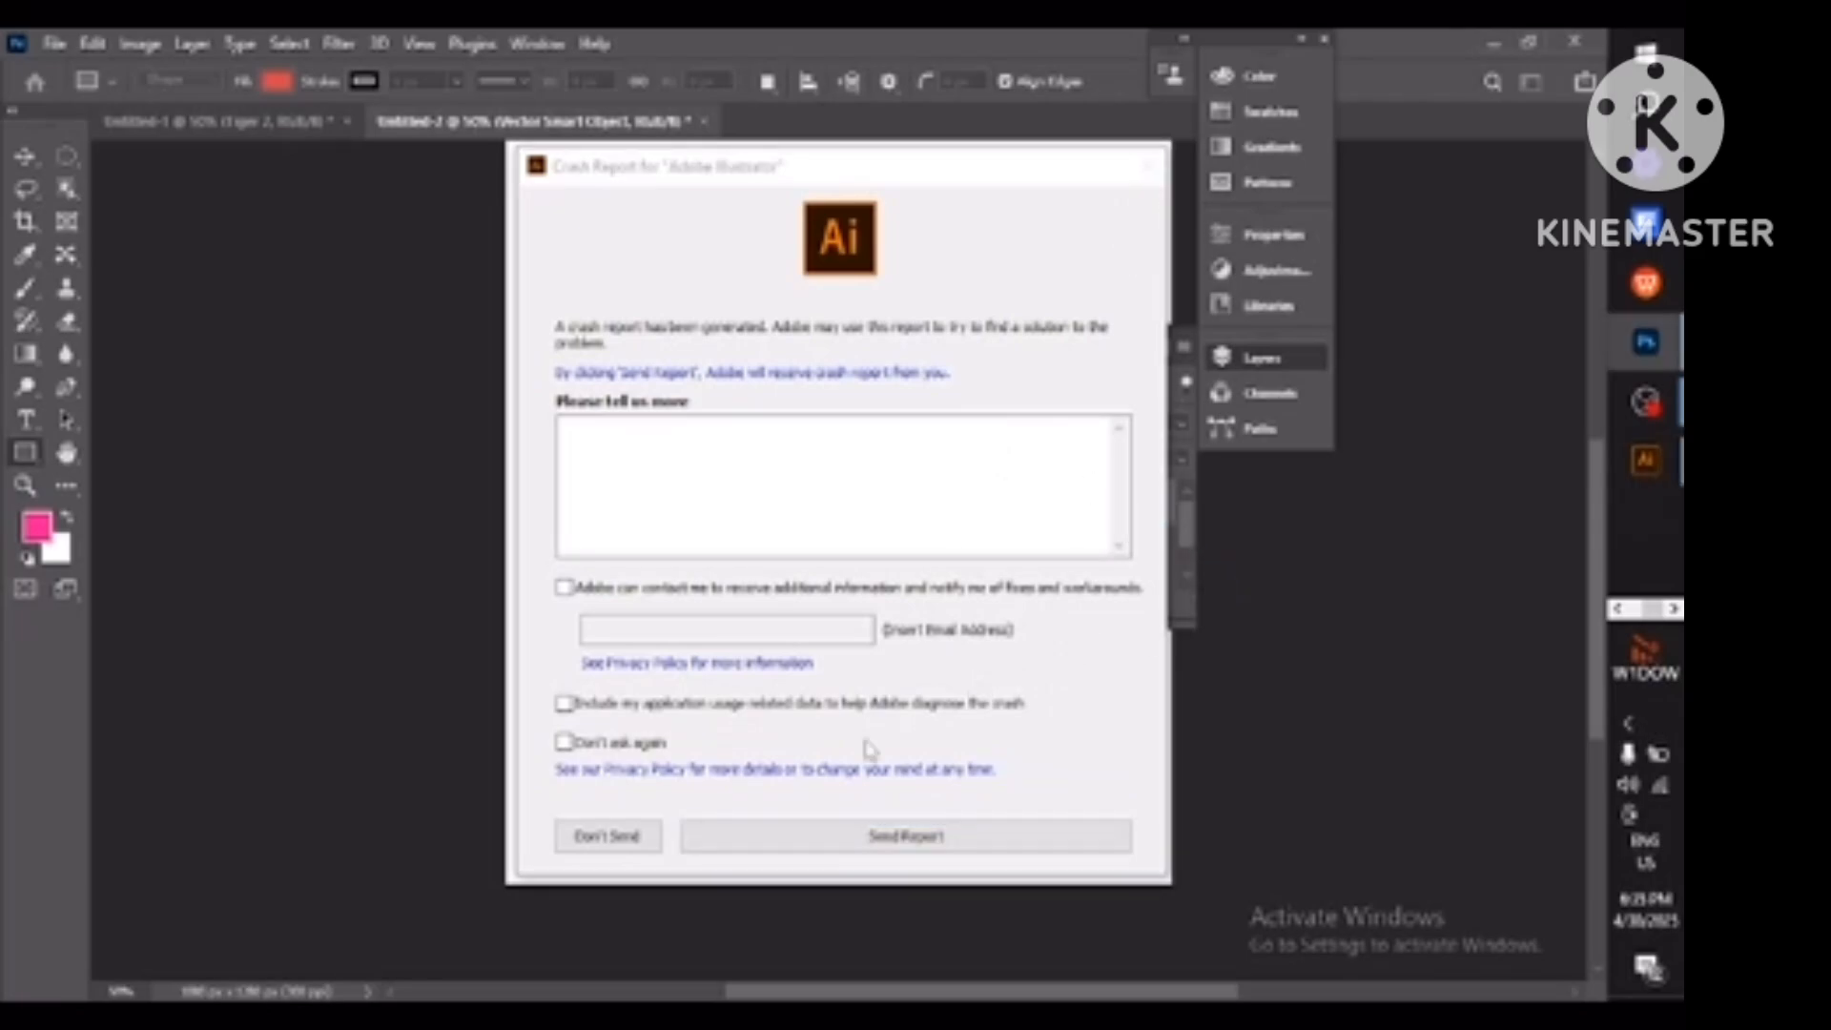
left_click(607, 835)
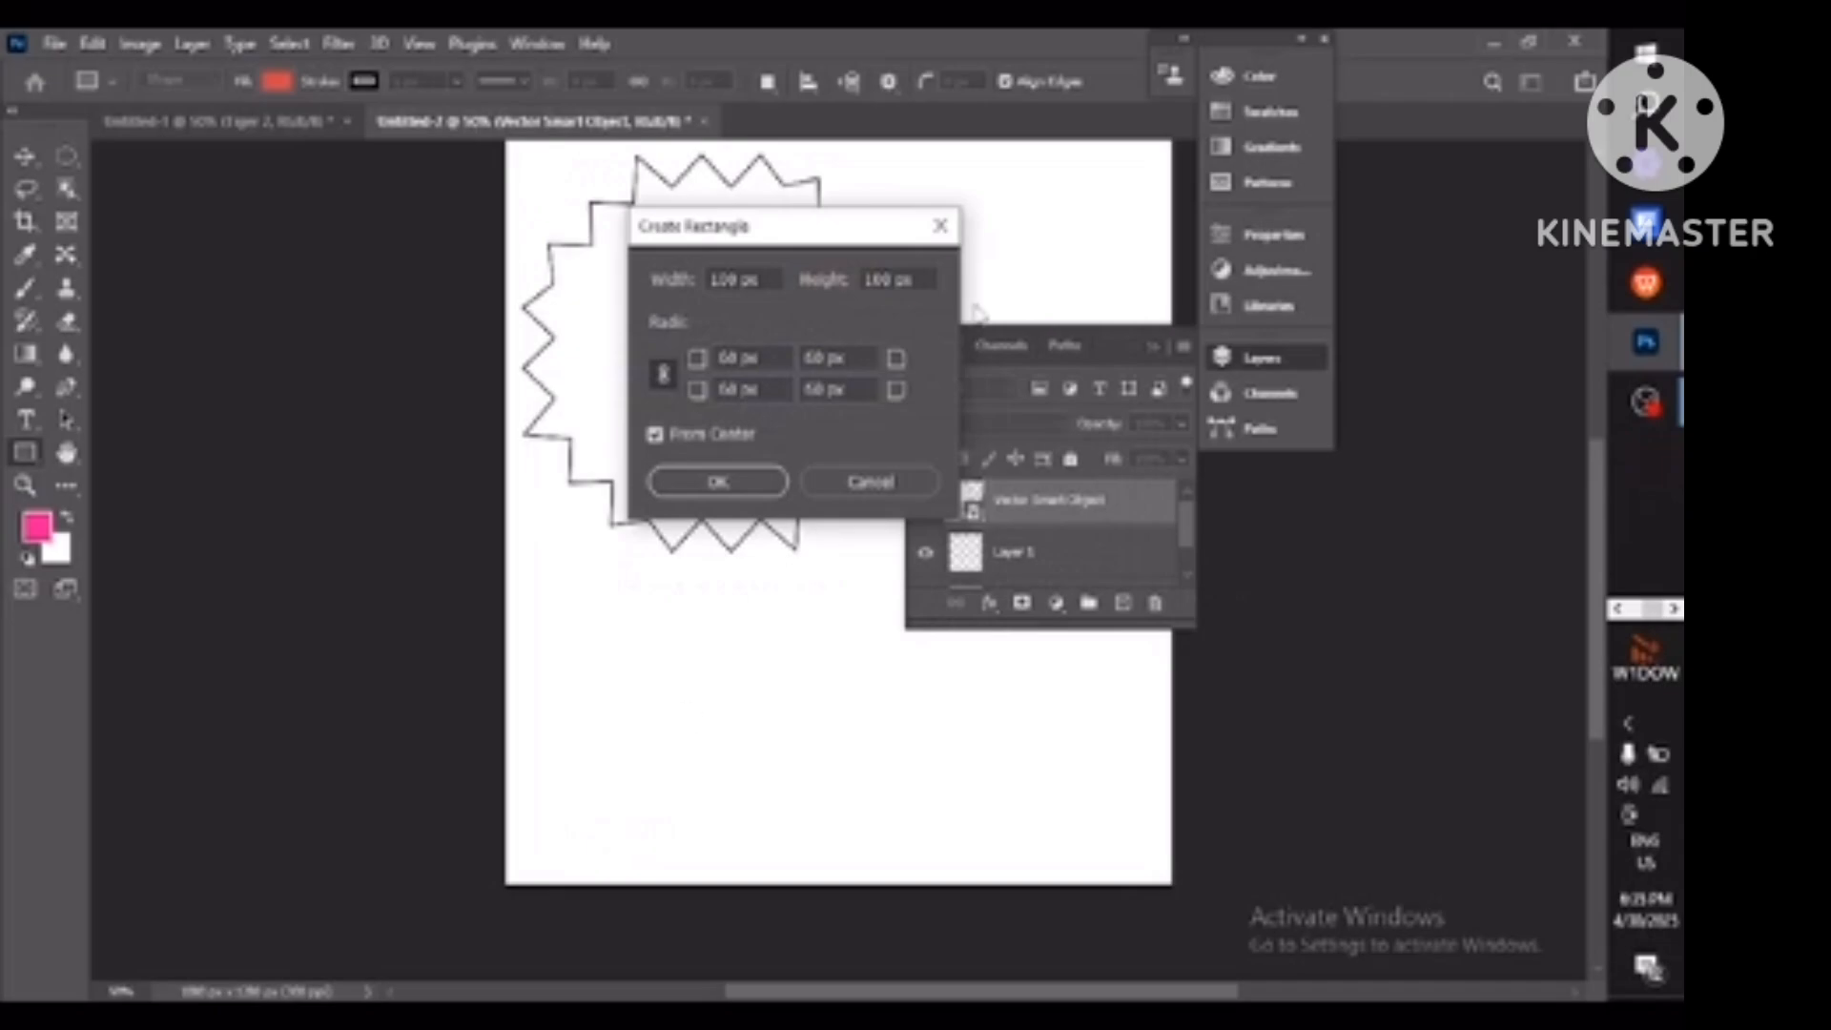
left_click(940, 226)
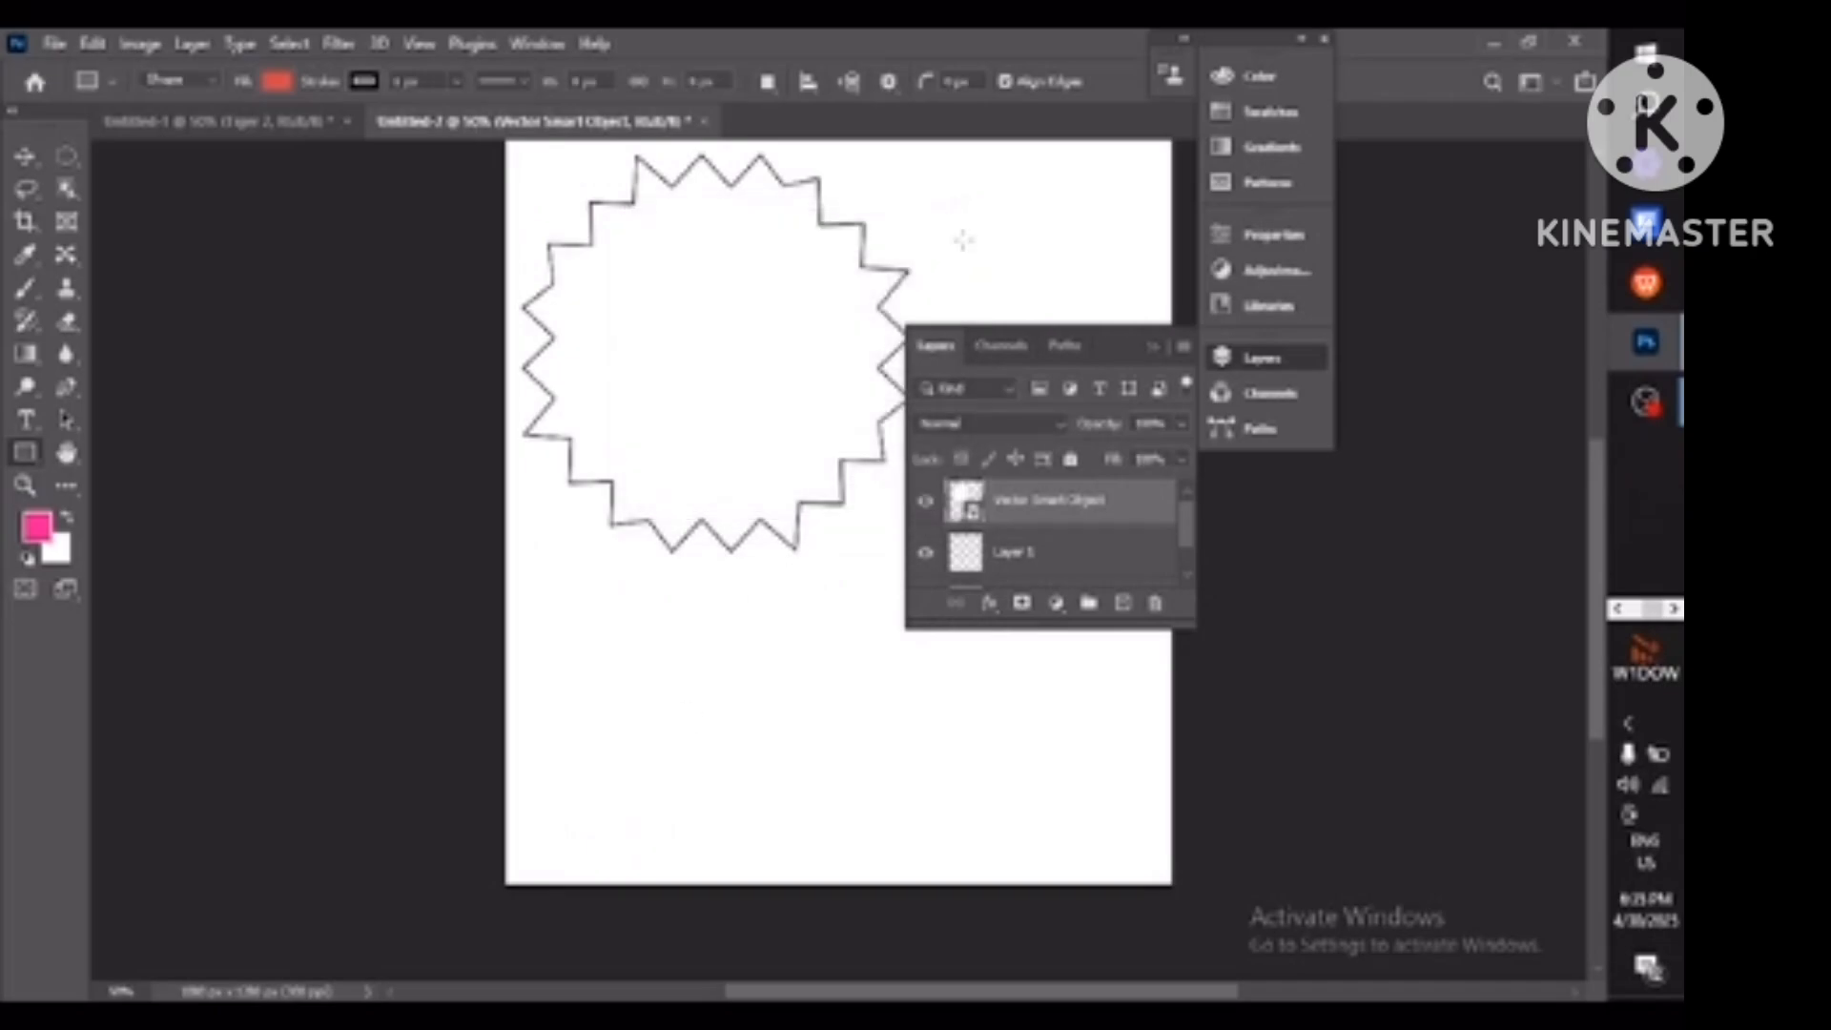
left_click(1071, 275)
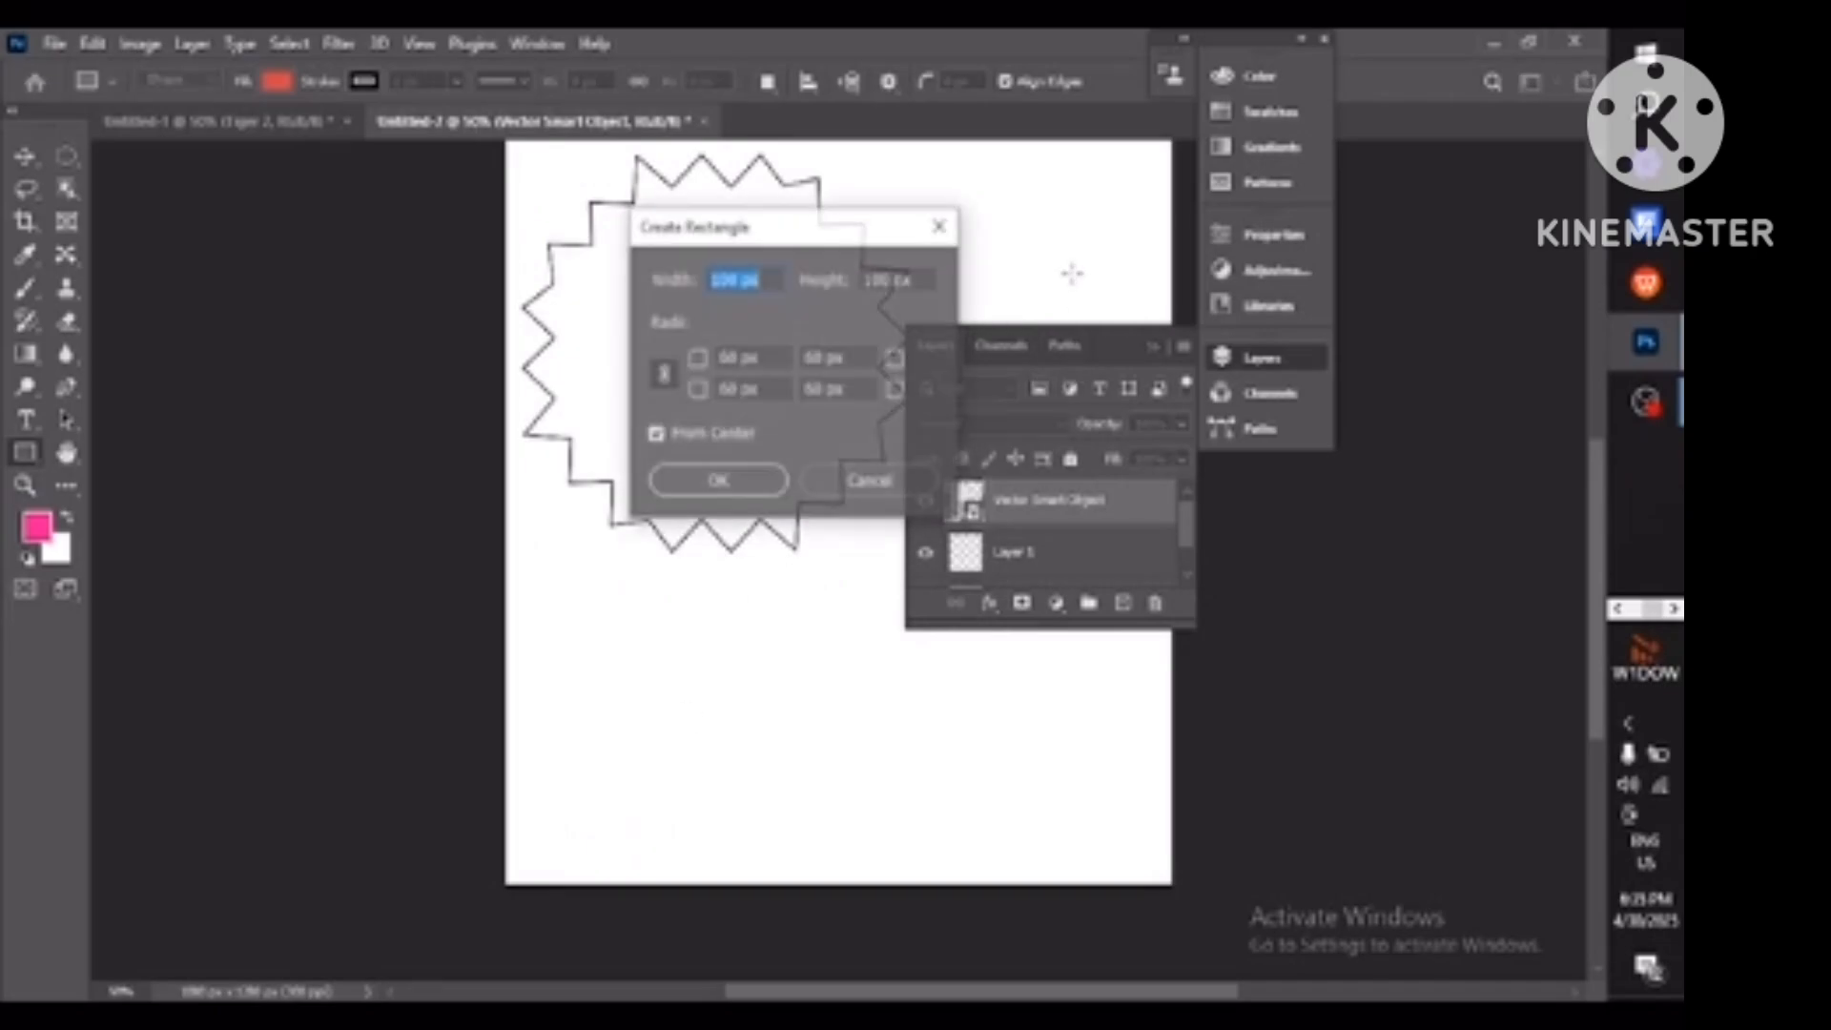
left_click(940, 229)
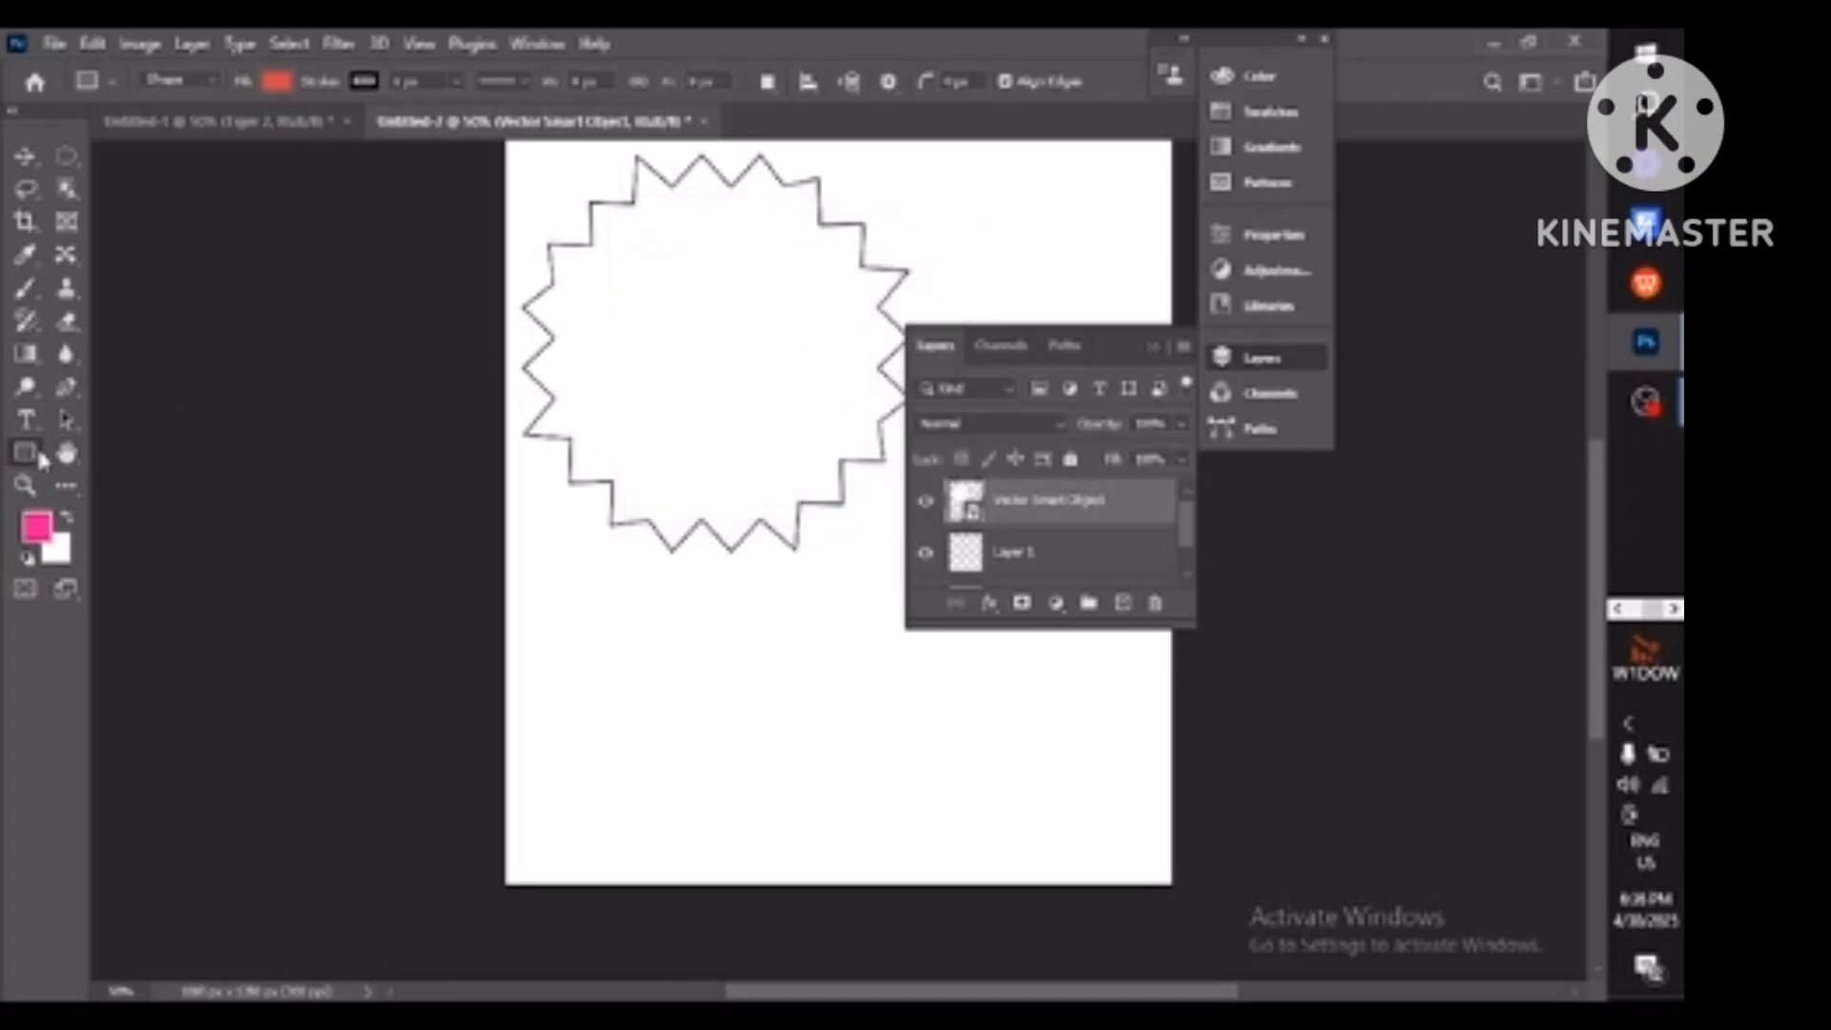
right_click(29, 467)
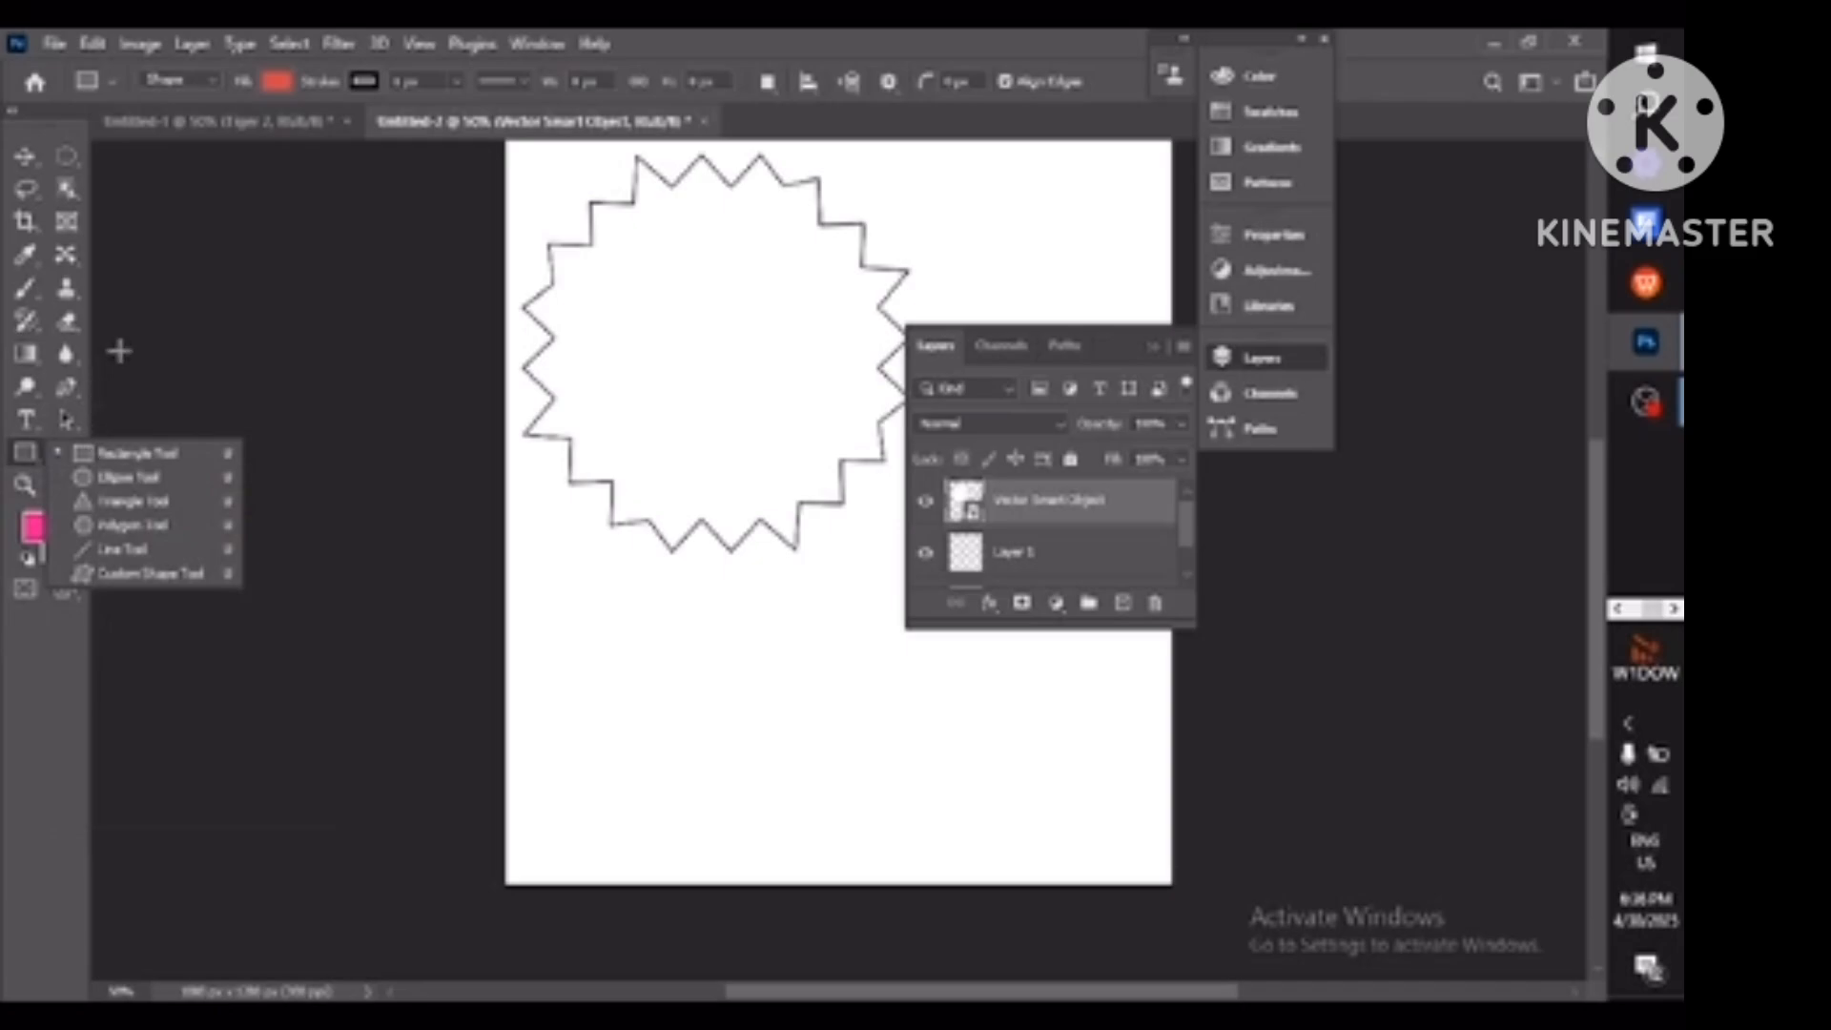
left_click(1660, 421)
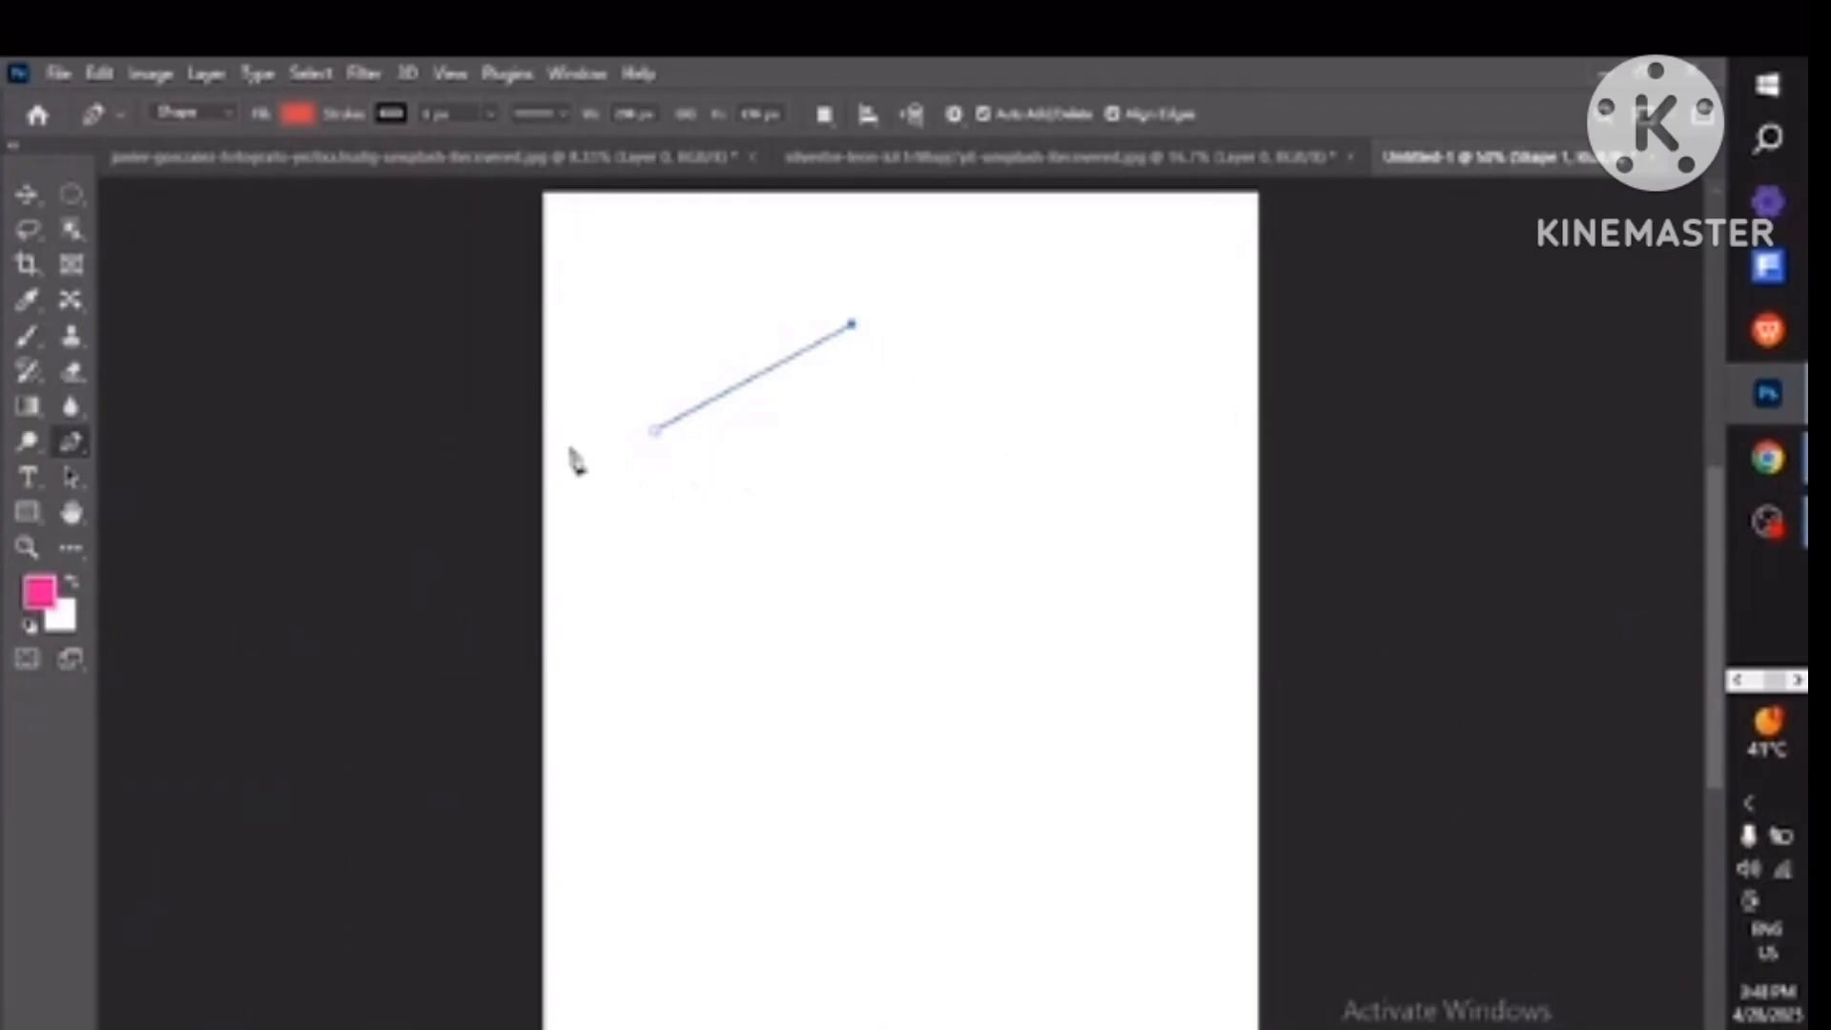
Undo the Pen tool line segment and place a new starting anchor point in the upper-left area of the blank canvas.
key("ctrl+z")
key("ctrl+z")
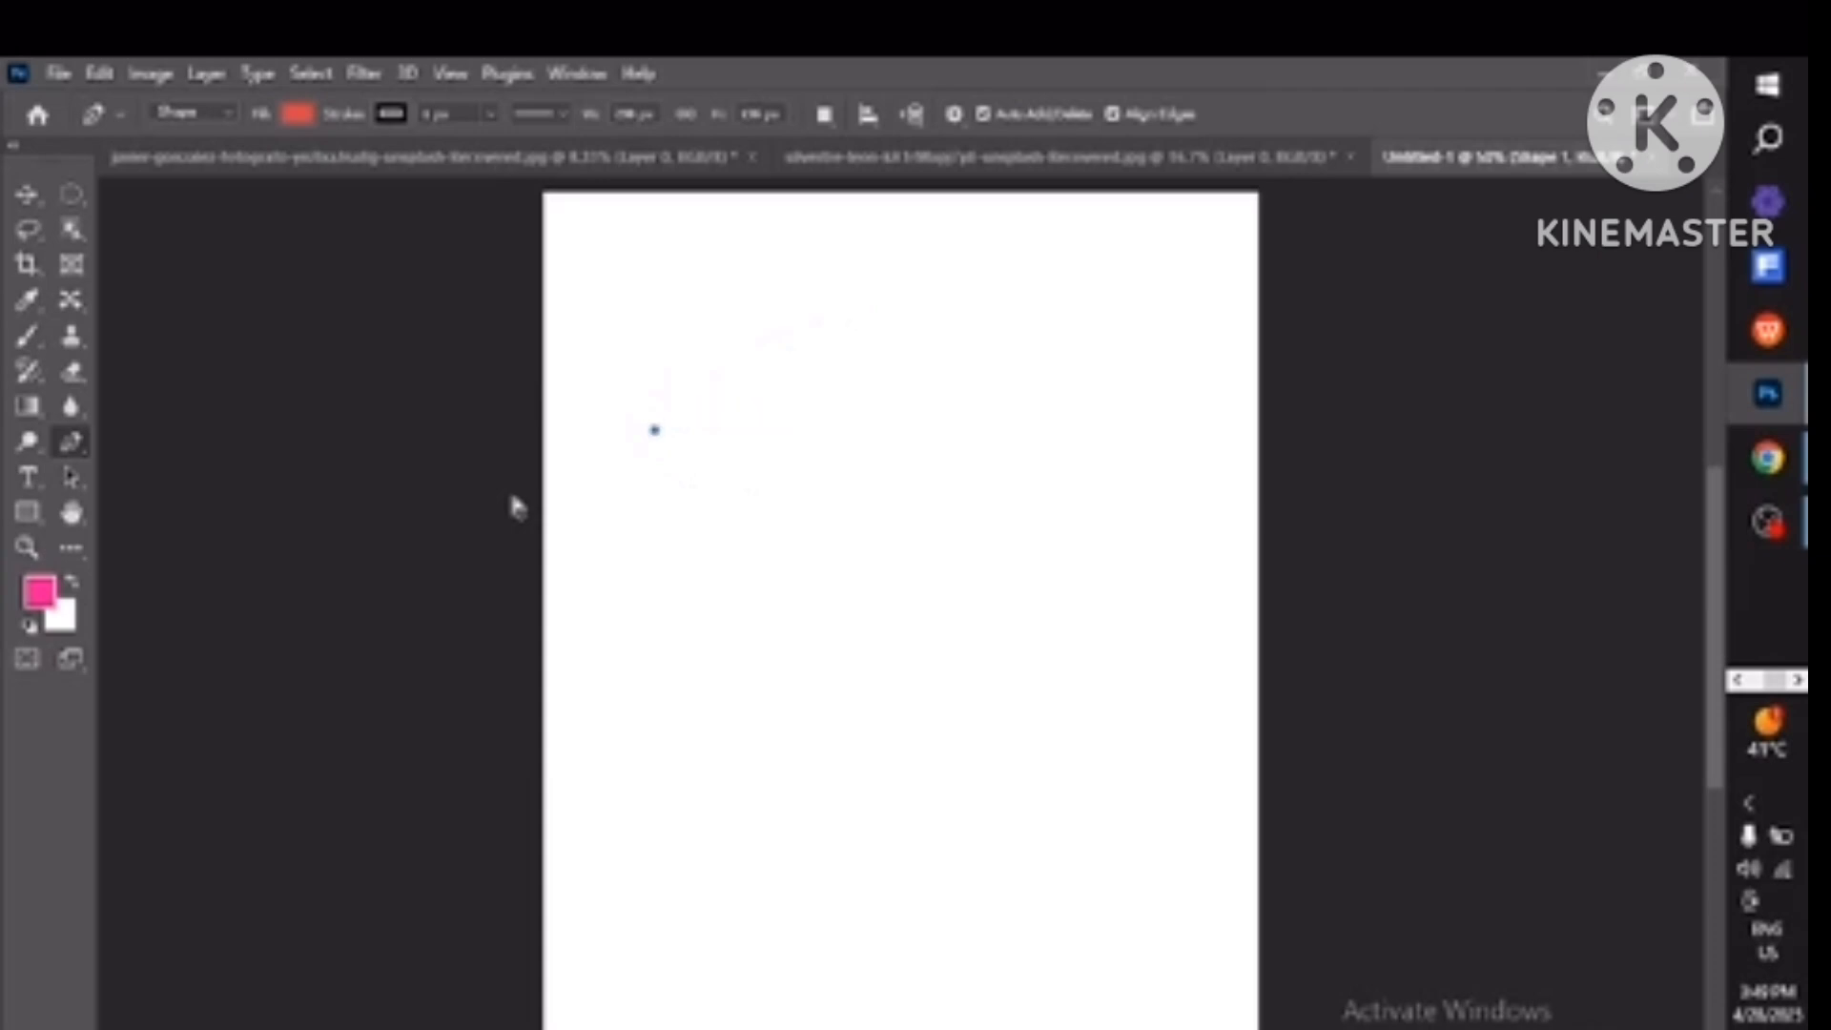
left_click(643, 409)
Keep the Pen tool in Shape mode and draw a closed four-sided red shape from the existing anchor point.
left_click(227, 111)
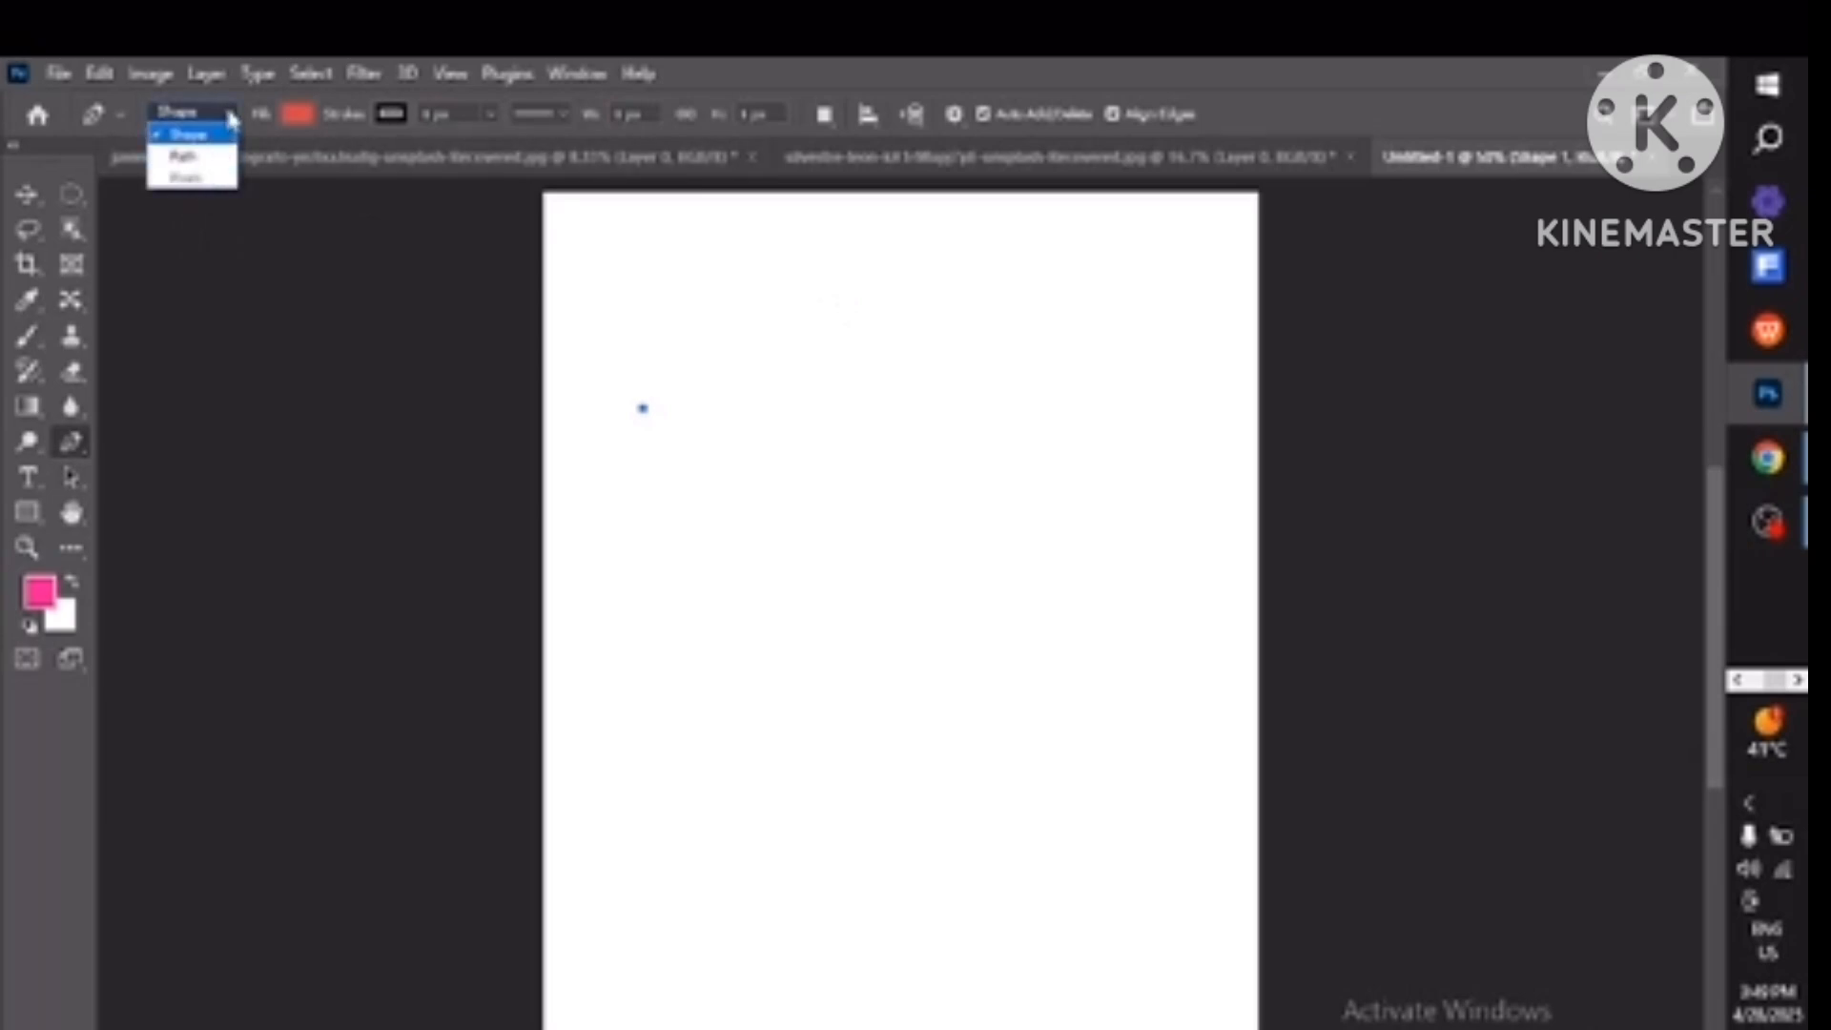
left_click(226, 112)
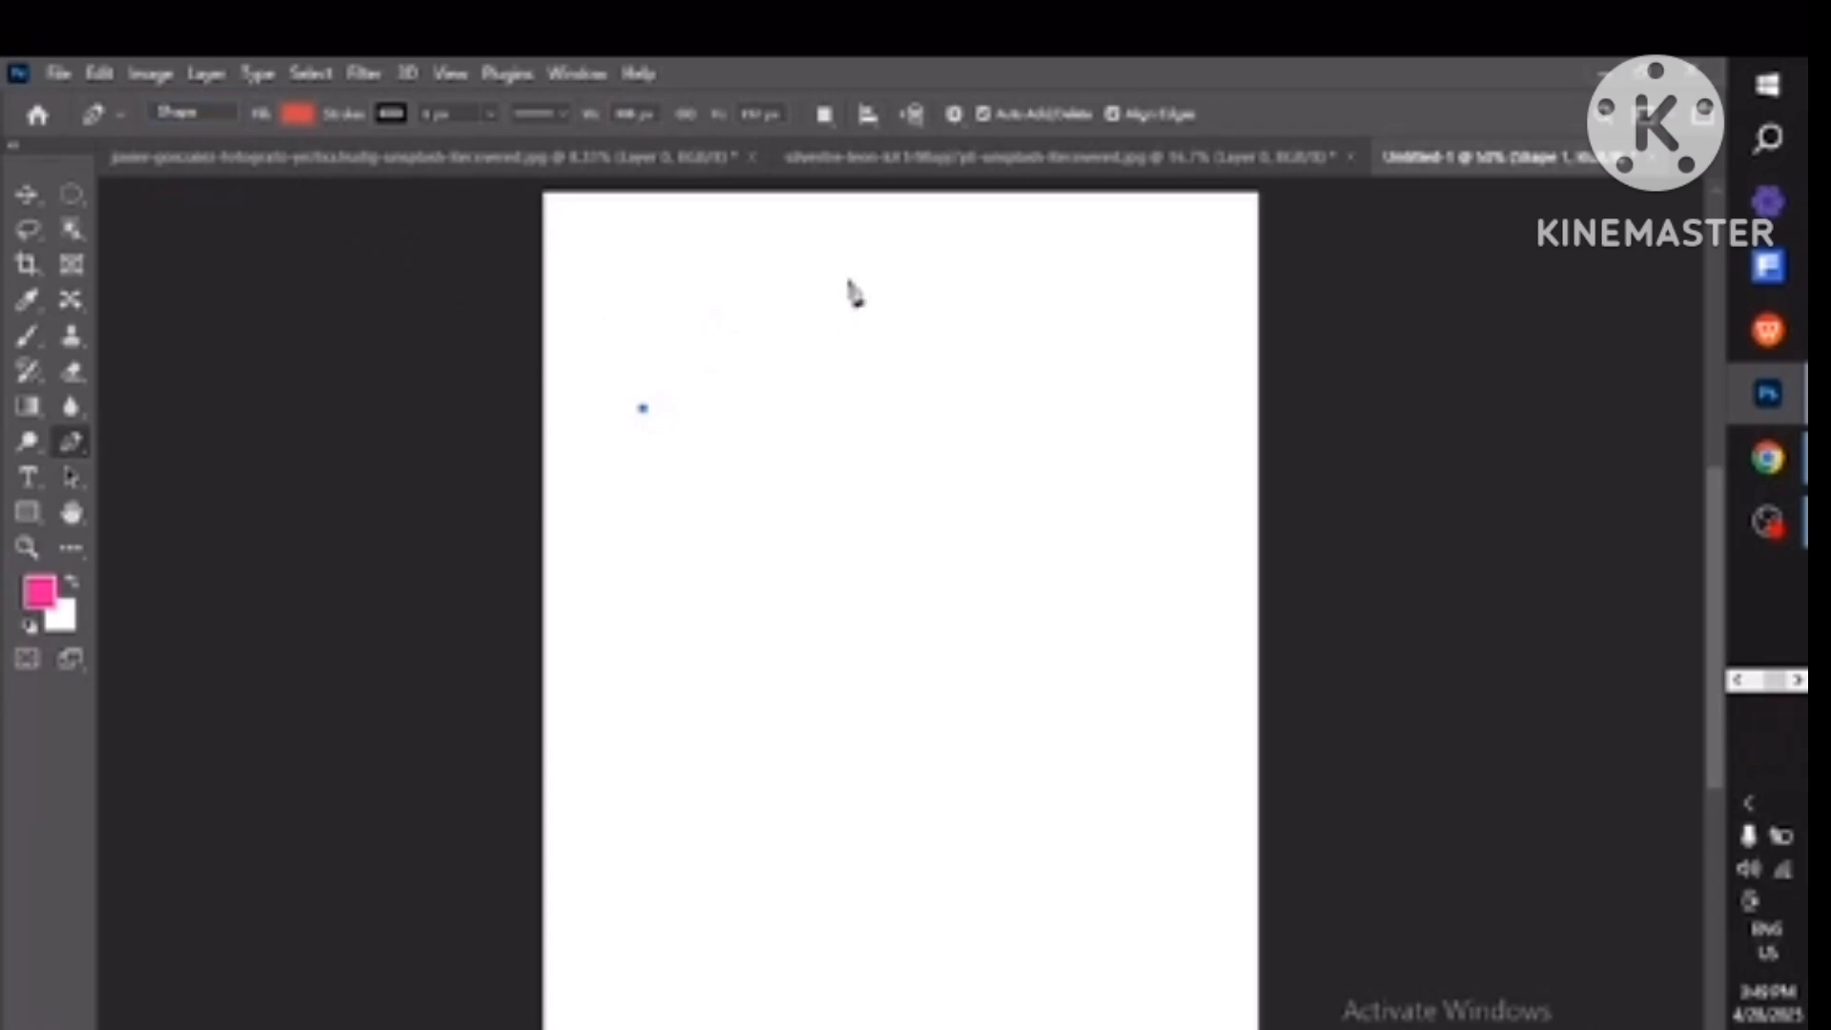
left_click(847, 278)
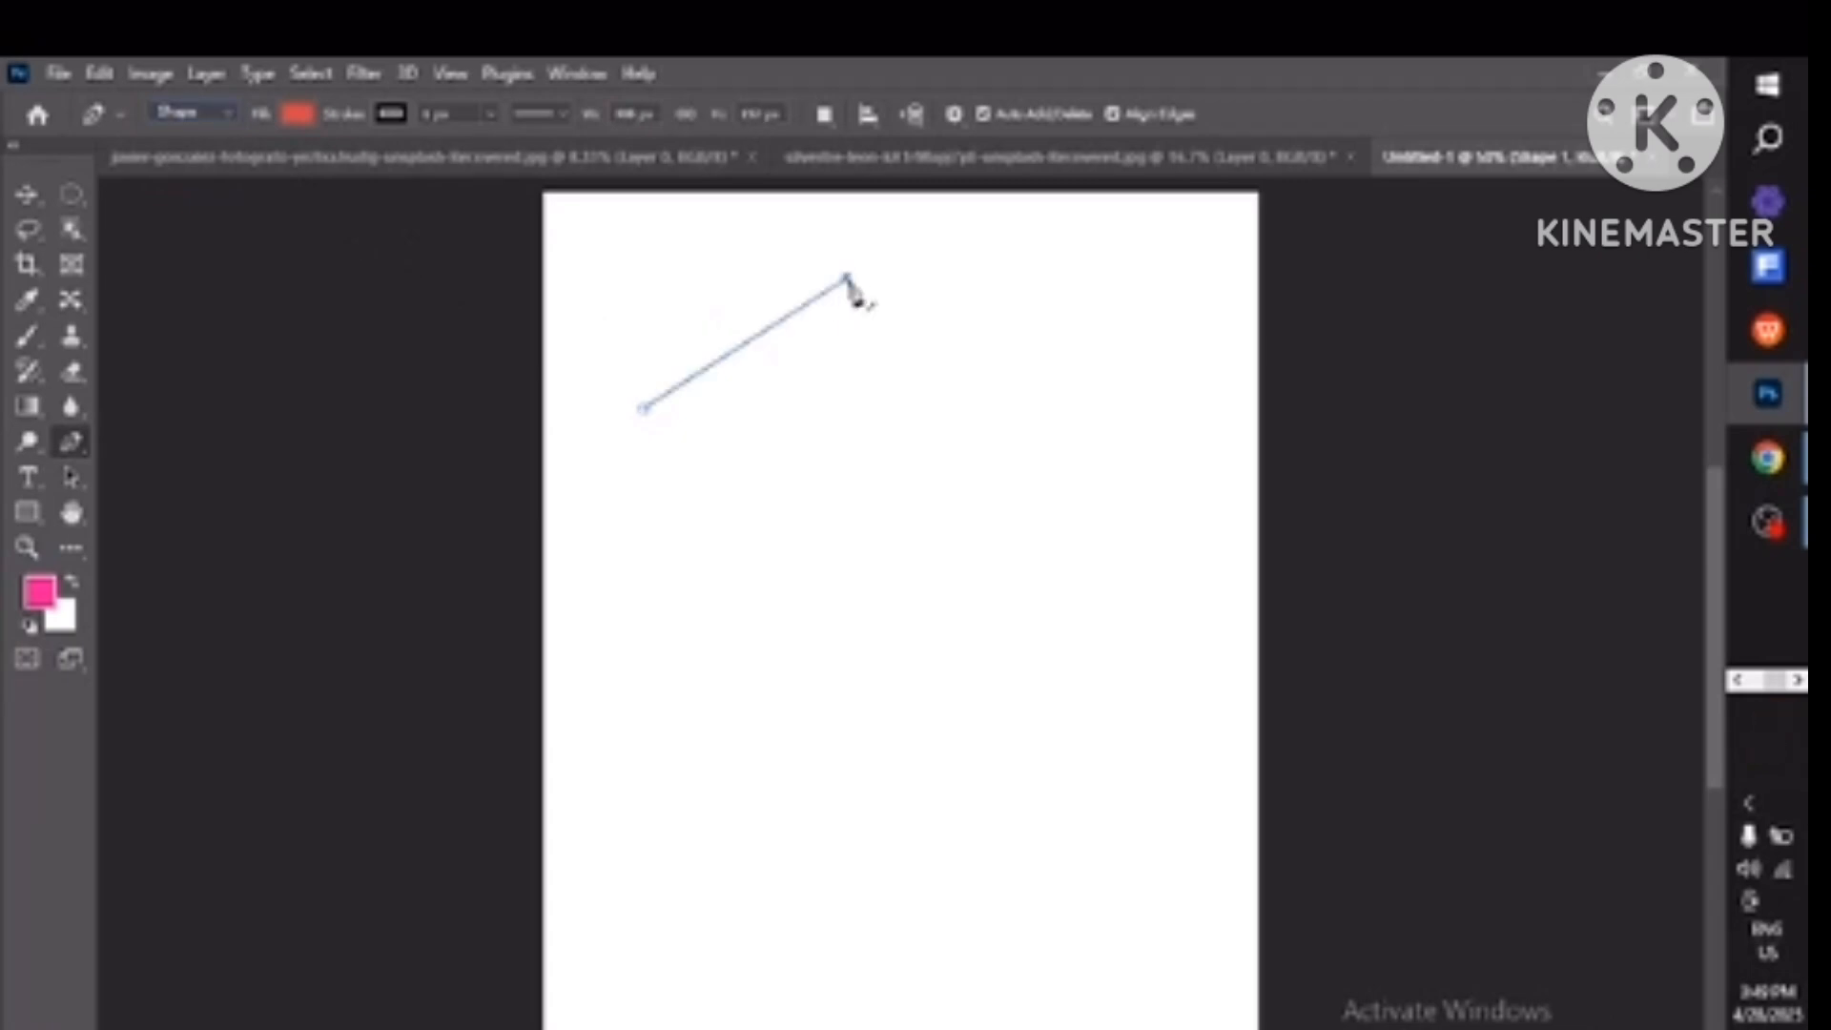
left_click(962, 439)
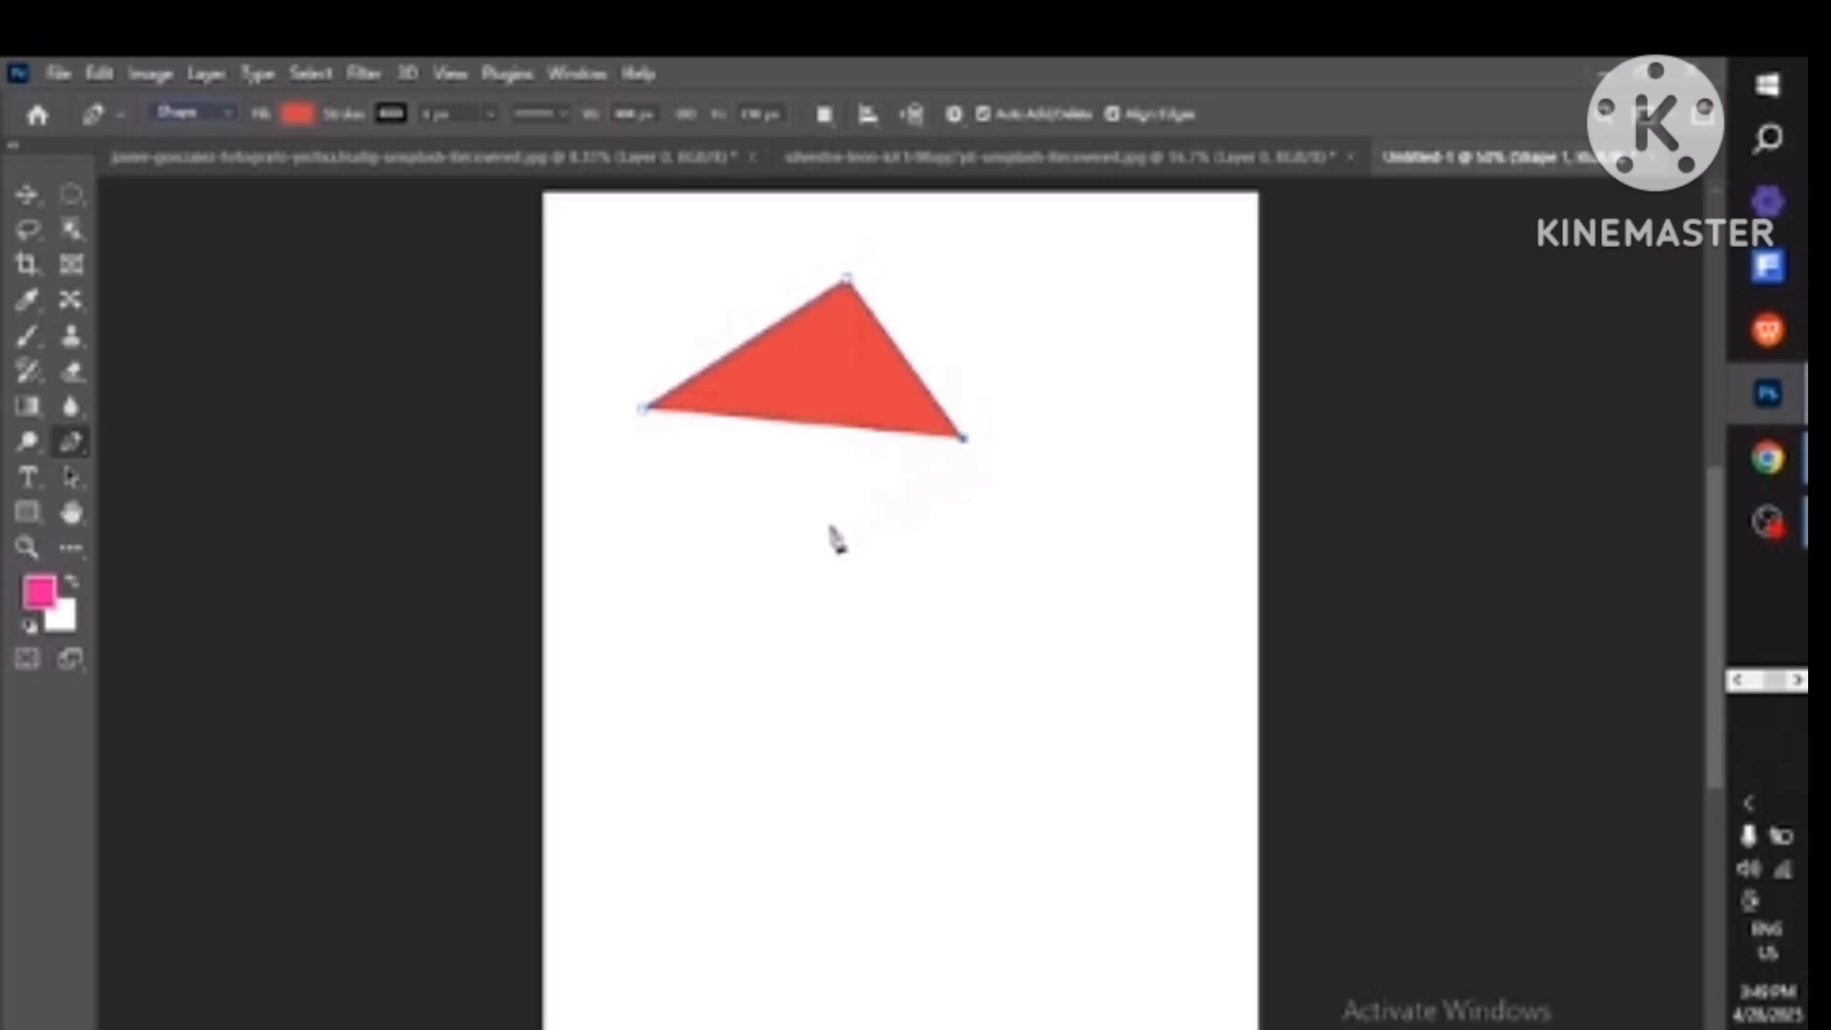
left_click(803, 547)
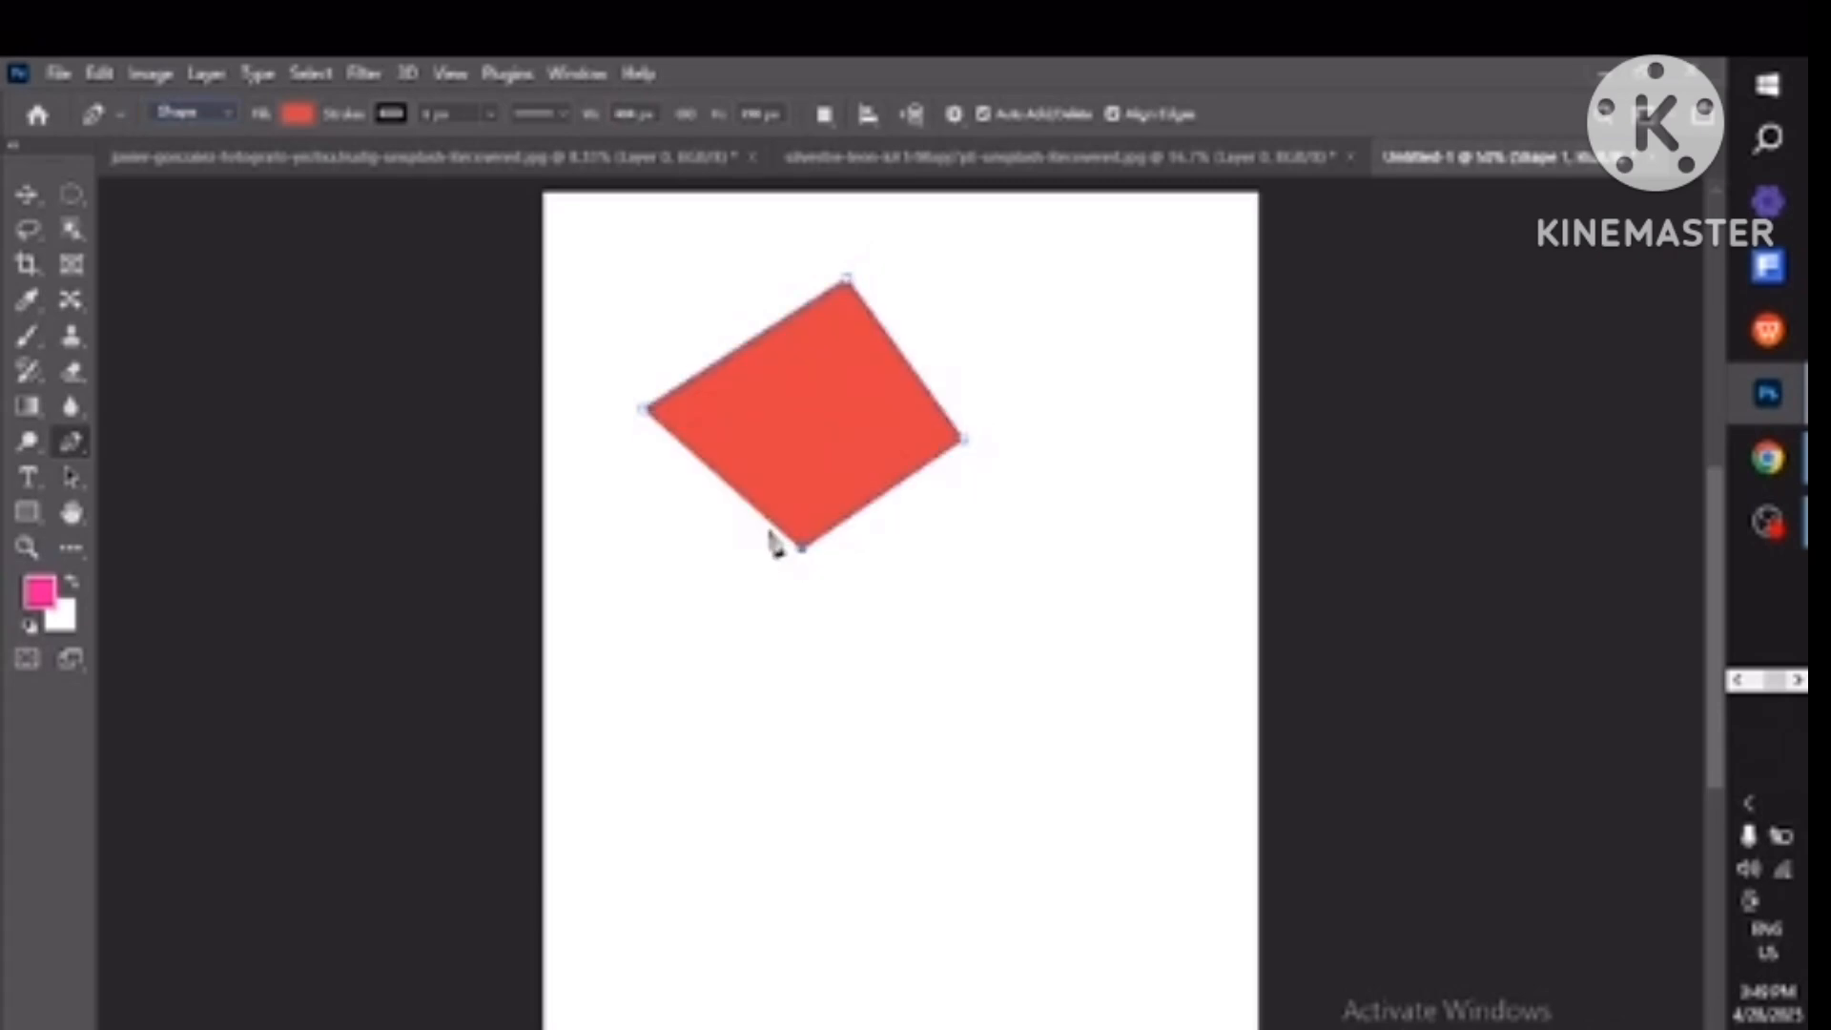
left_click(646, 411)
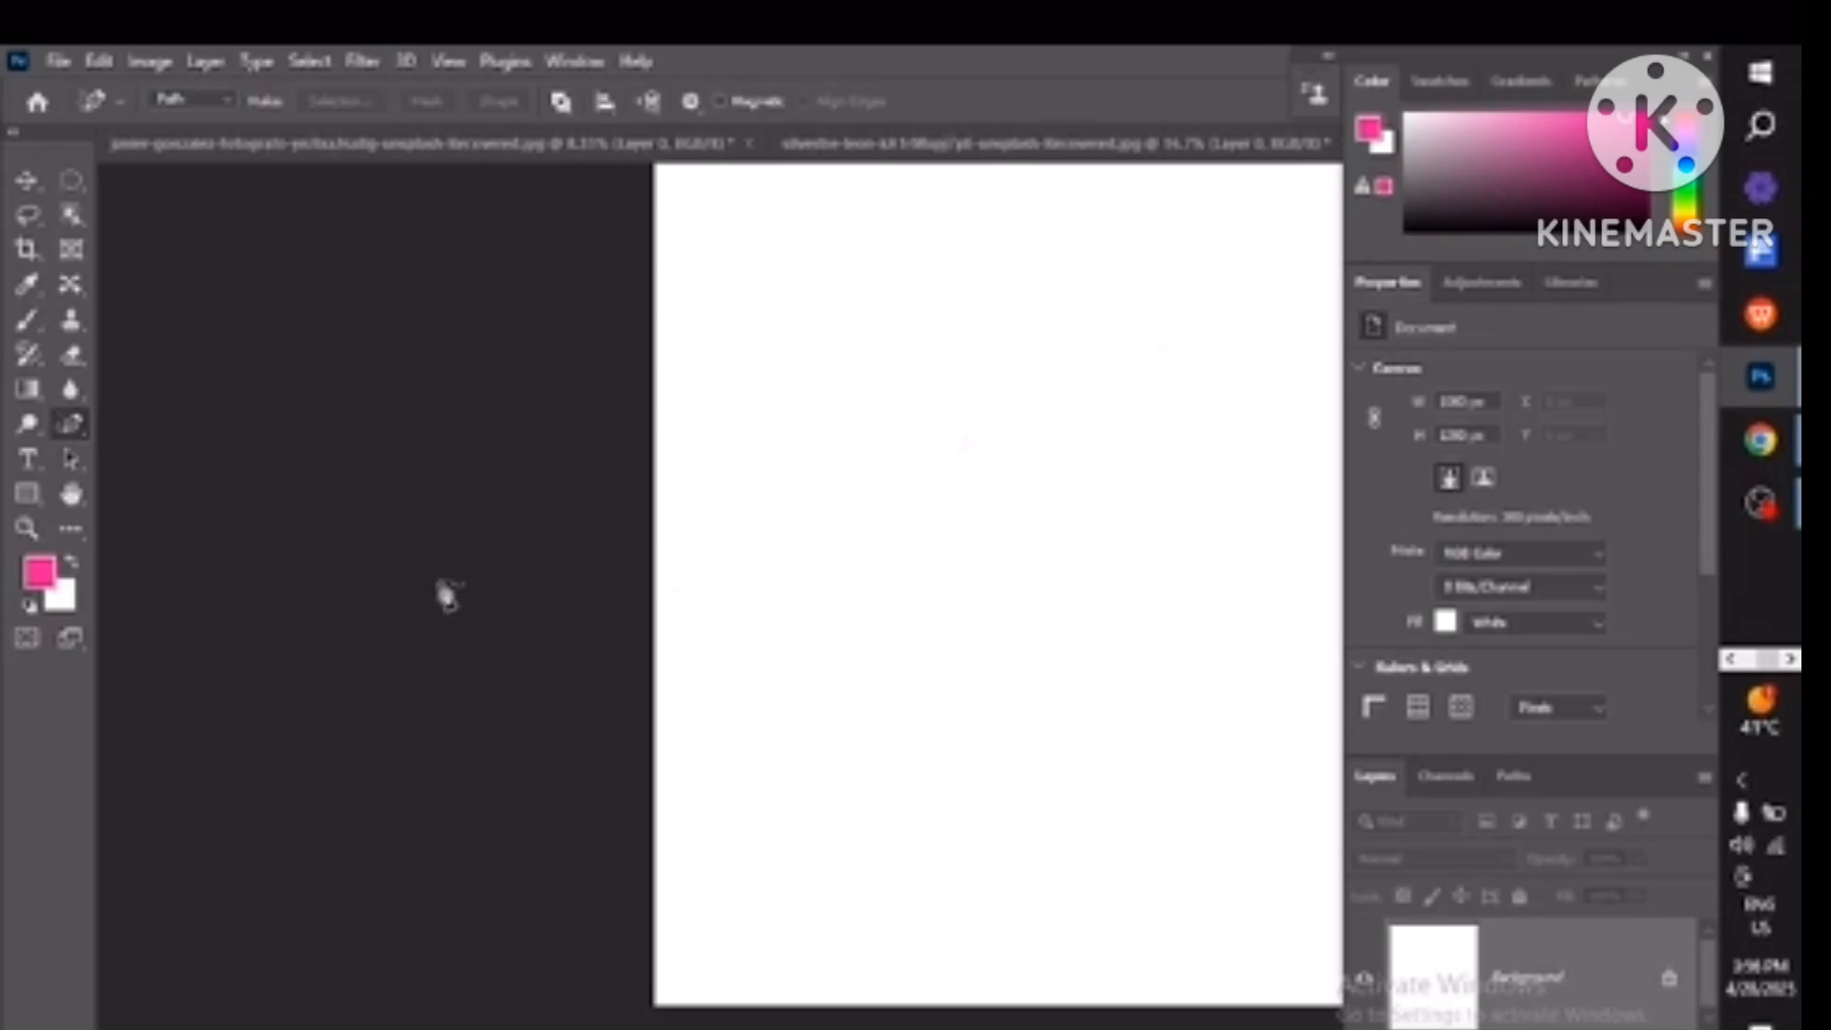
Try the Freeform Pen tool in Path mode by drawing a large egg-shaped freehand path, and undo it.
right_click(82, 429)
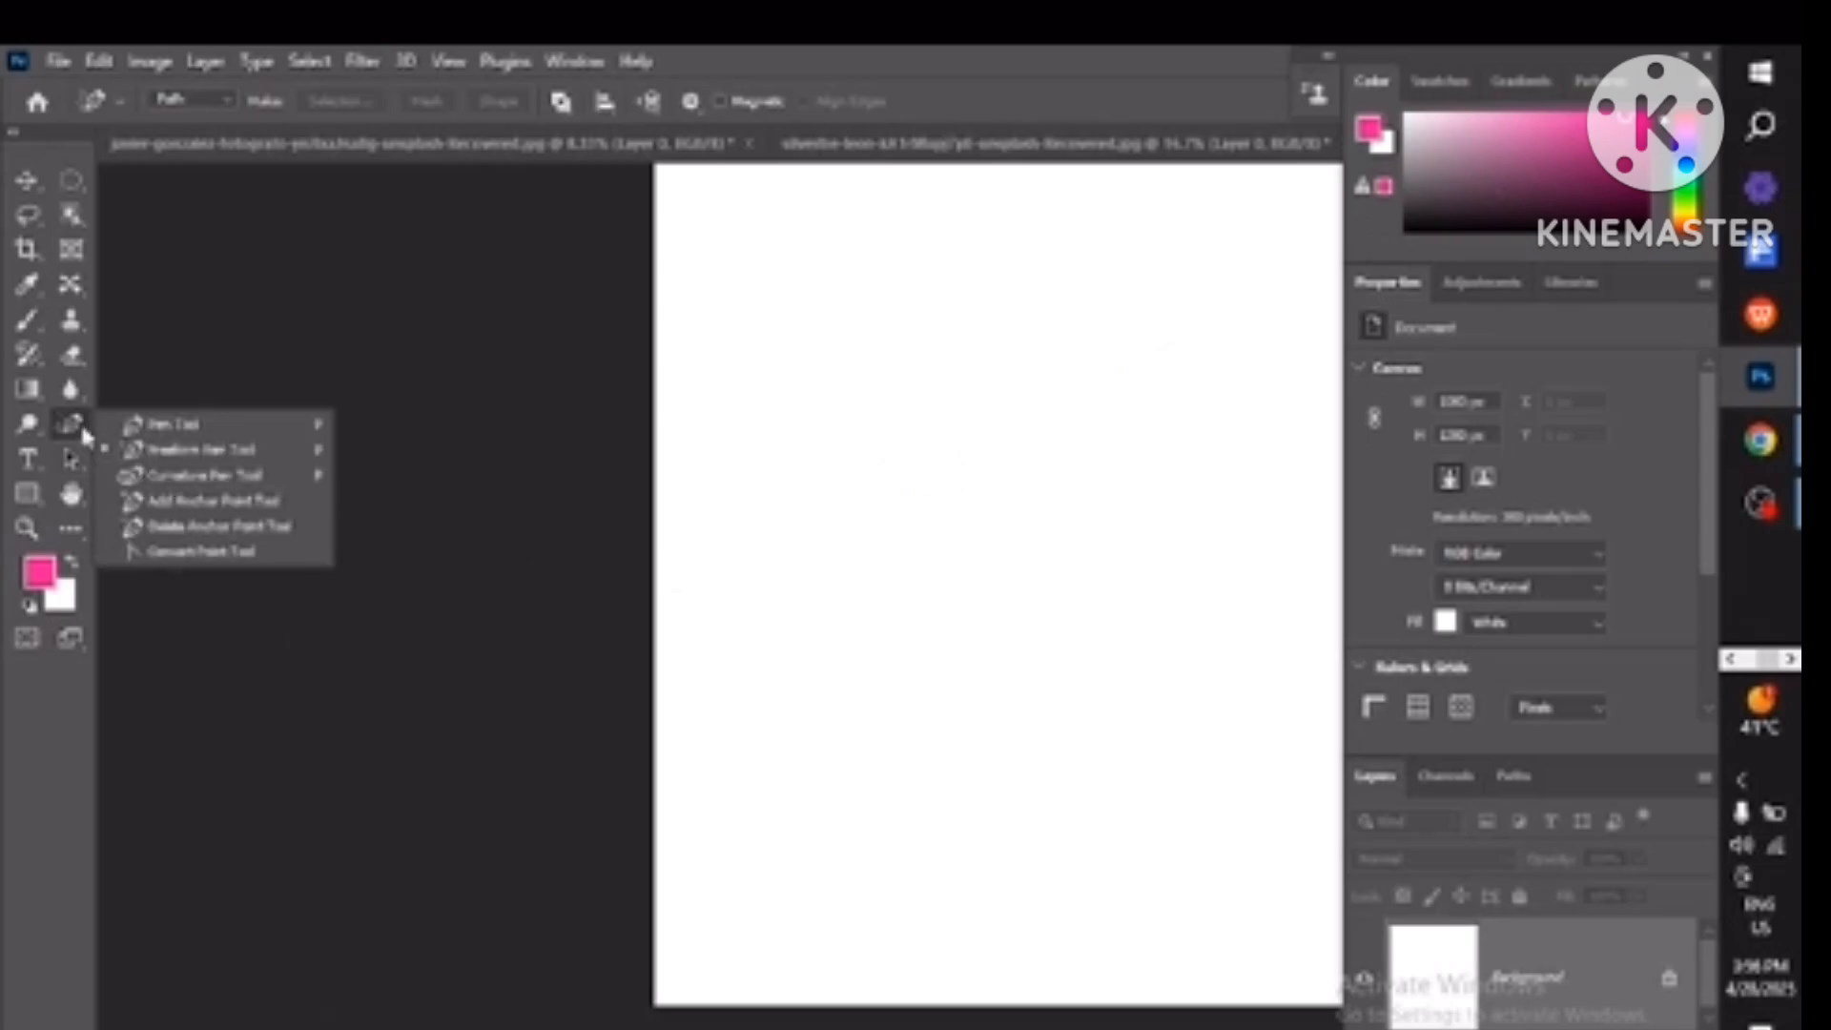
left_click(157, 458)
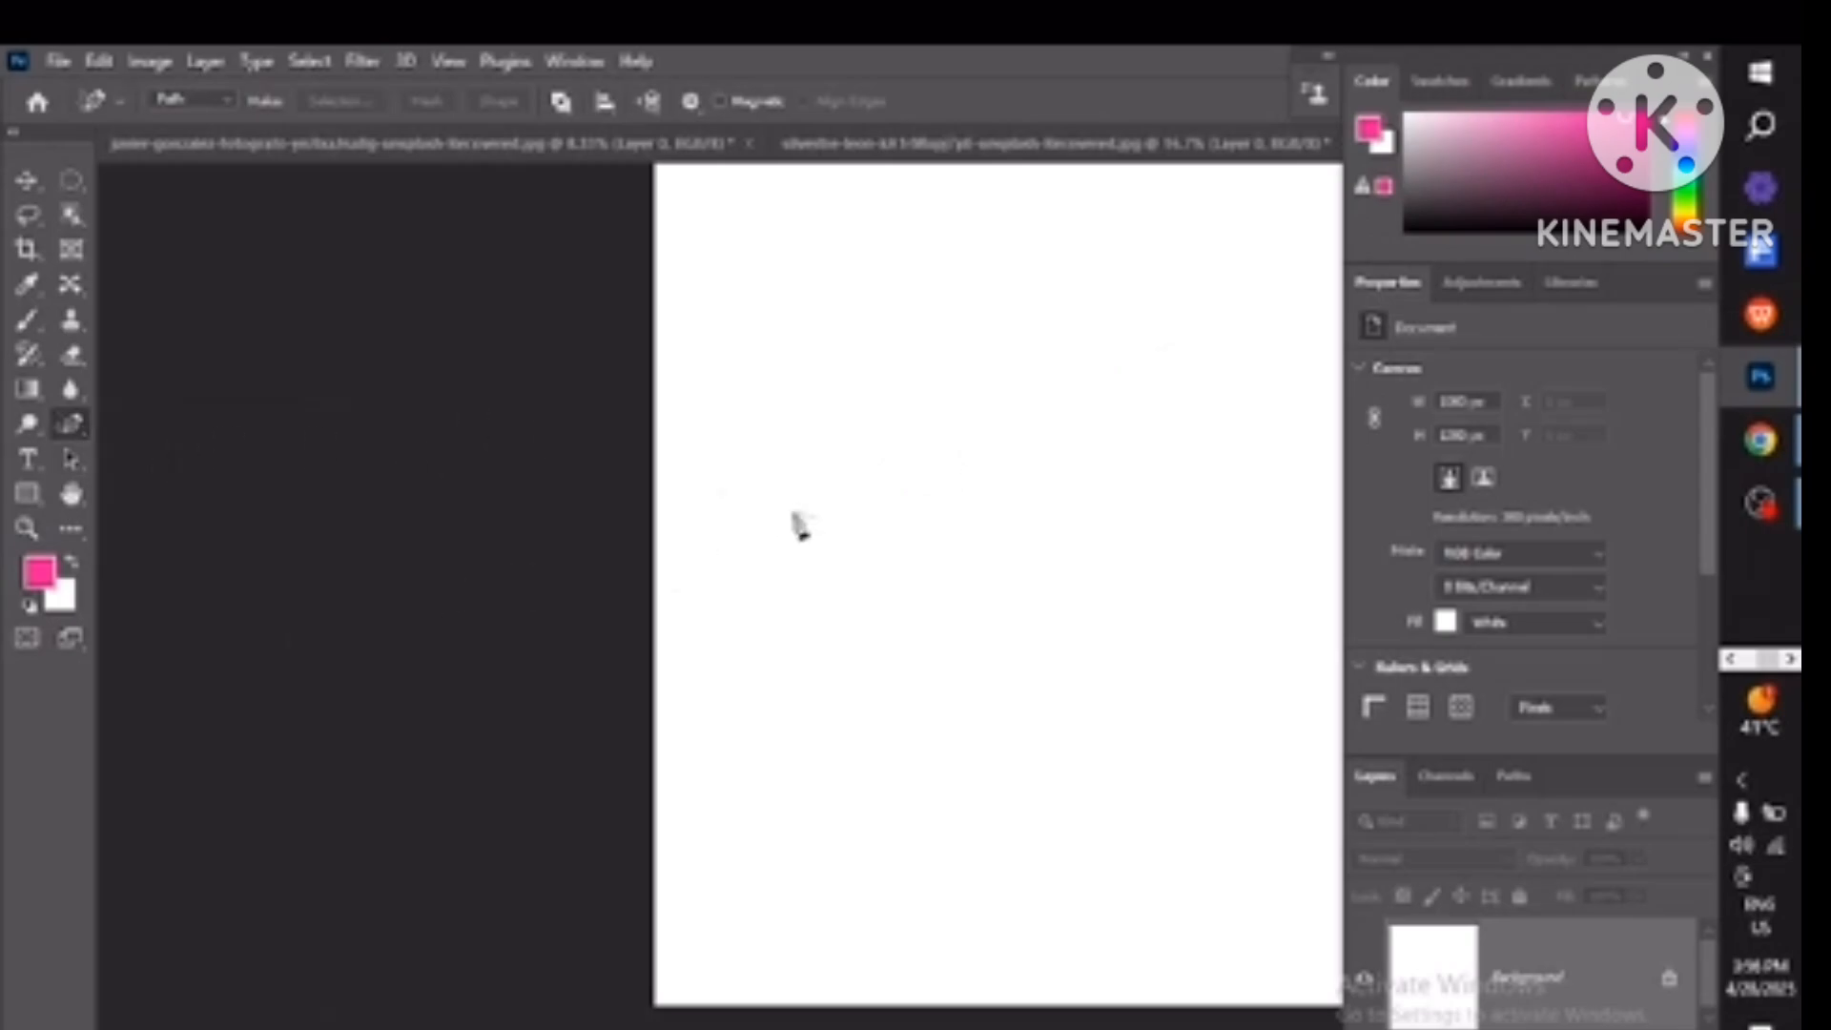
mouse_move(827, 506)
left_mouse_down()
mouse_move(946, 432)
mouse_move(1005, 478)
mouse_move(1009, 680)
mouse_move(752, 412)
mouse_move(1096, 634)
left_mouse_up()
mouse_move(1033, 721)
left_mouse_down()
mouse_move(969, 630)
mouse_move(1025, 677)
left_mouse_up()
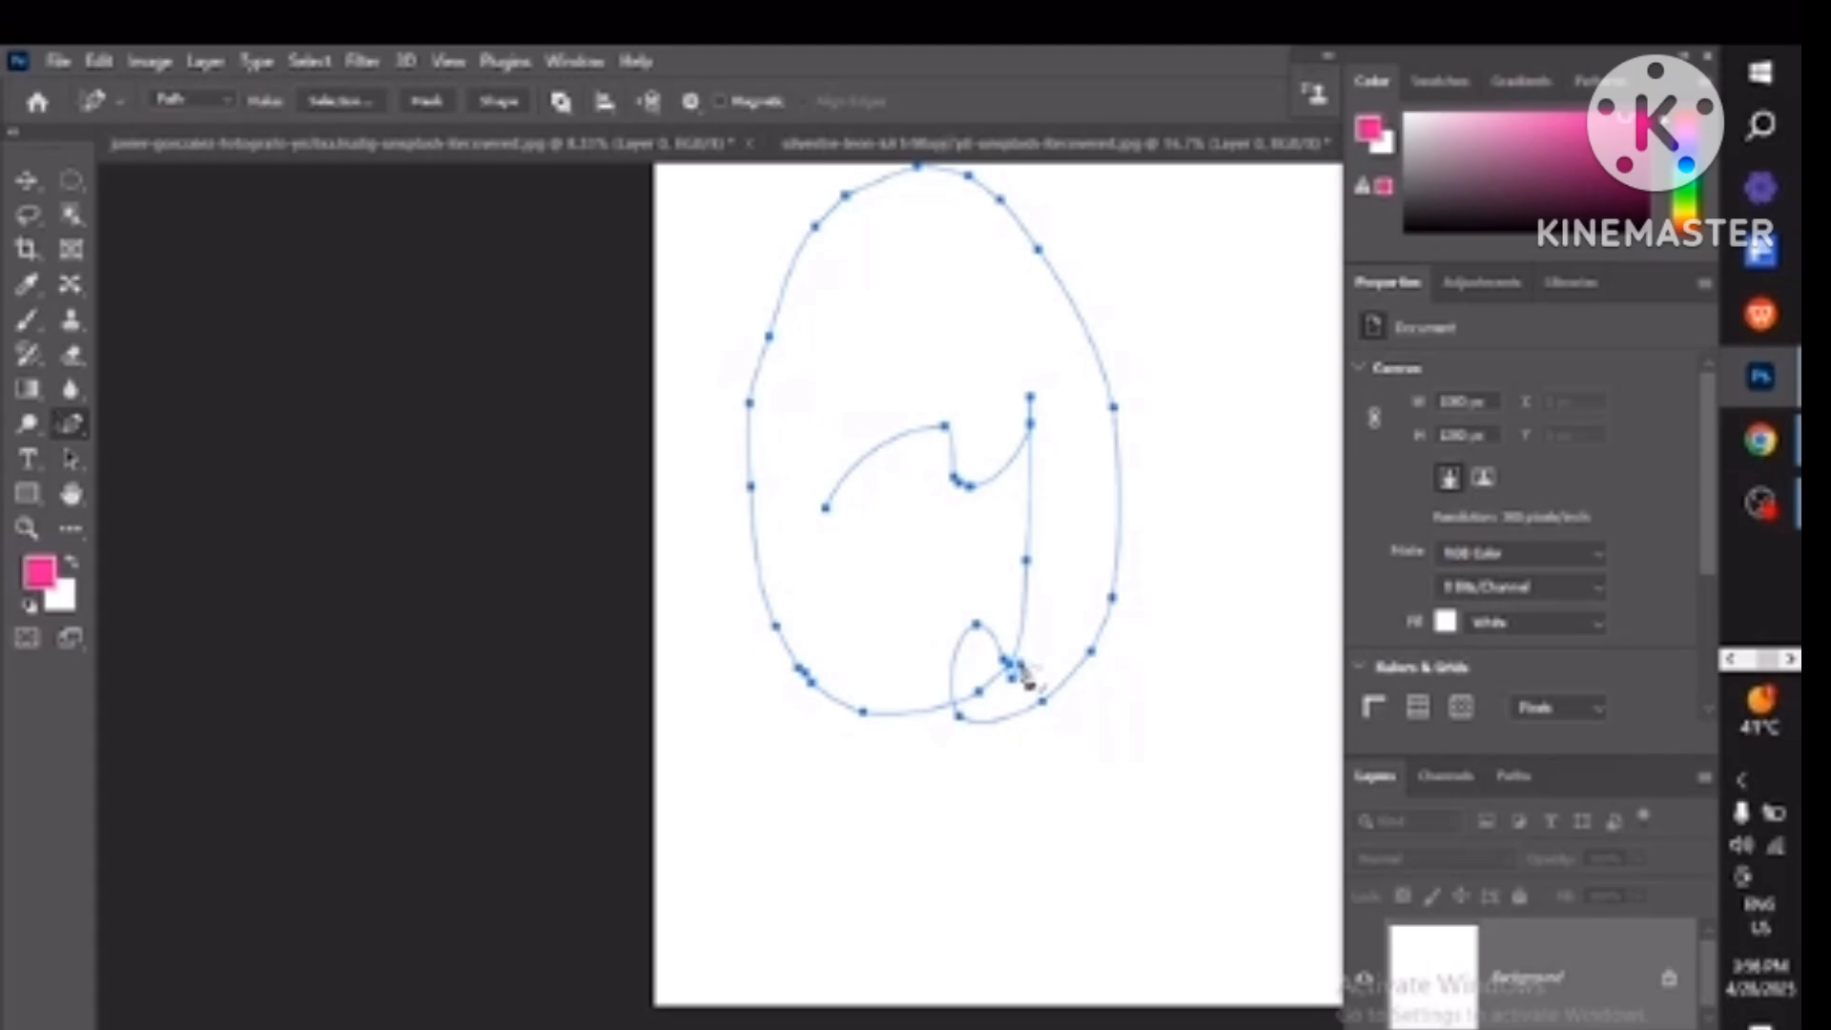
key("ctrl+z")
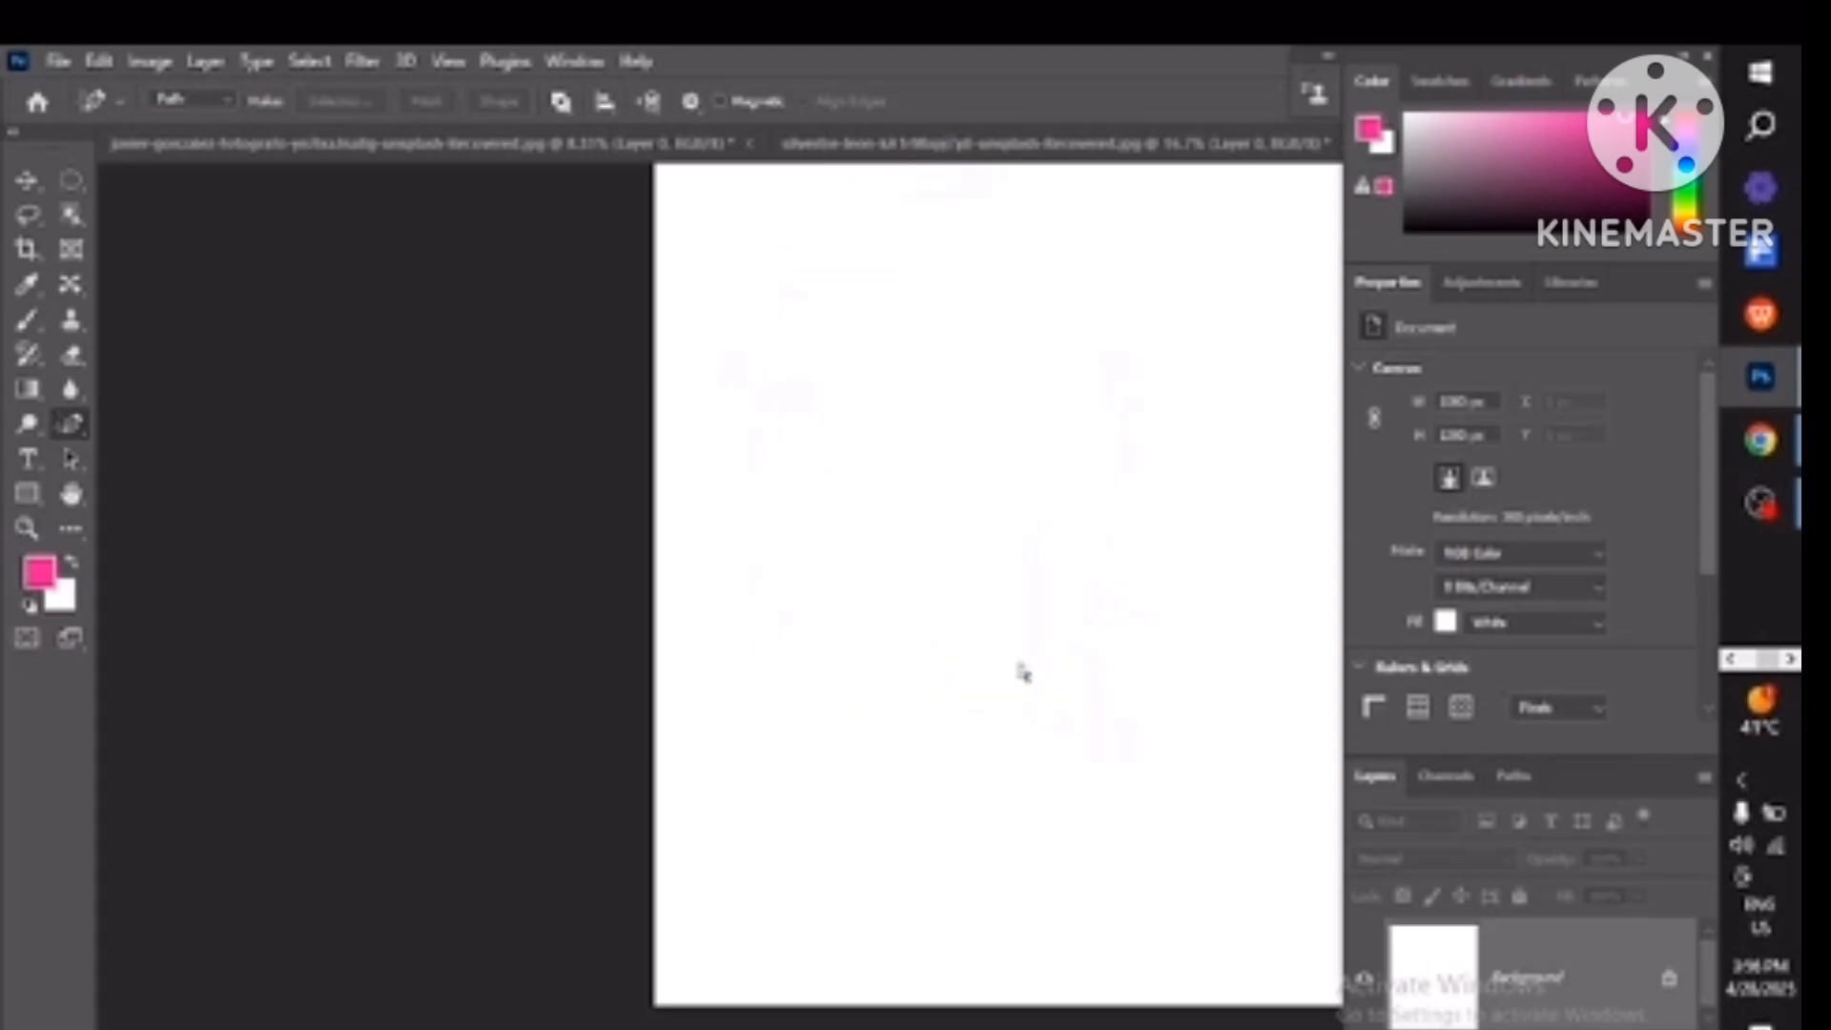
Sketch several short freehand path strokes and an open loop near the canvas centre, and undo them all.
left_click_drag(891, 467, 944, 440)
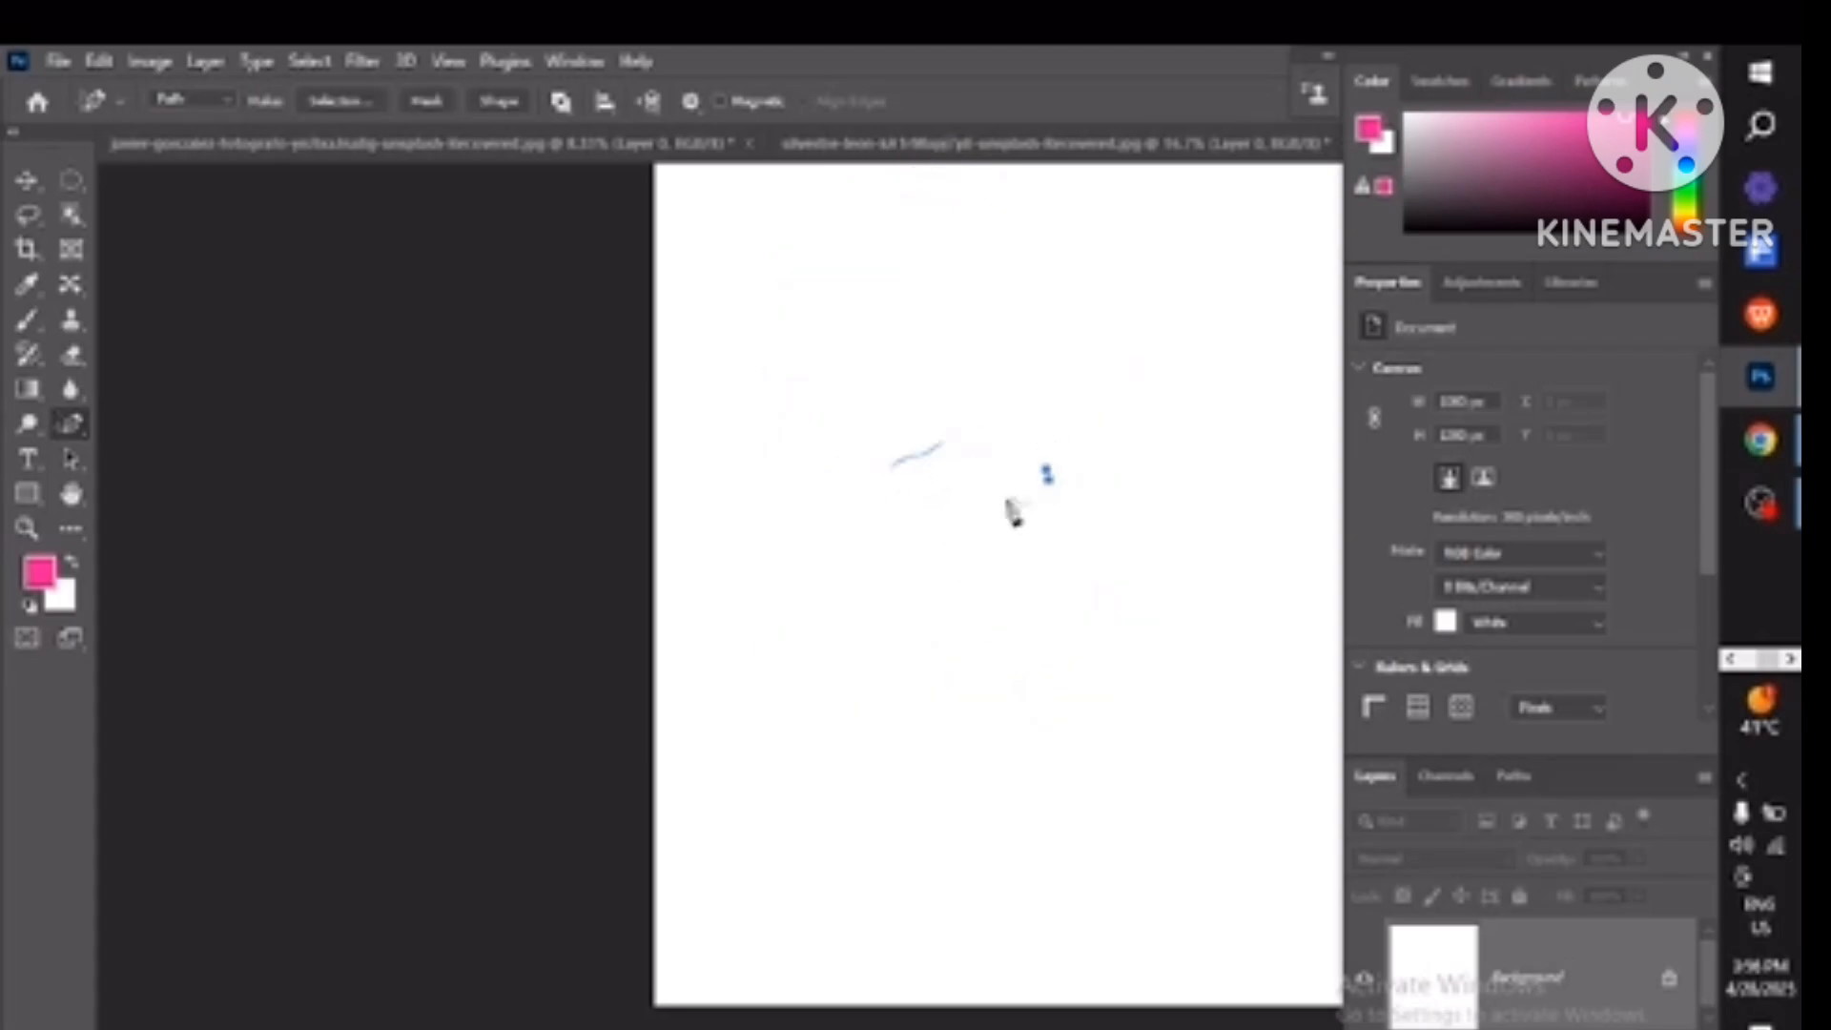
left_click_drag(872, 577, 910, 608)
mouse_move(990, 456)
left_mouse_down()
mouse_move(1067, 446)
mouse_move(963, 651)
left_mouse_up()
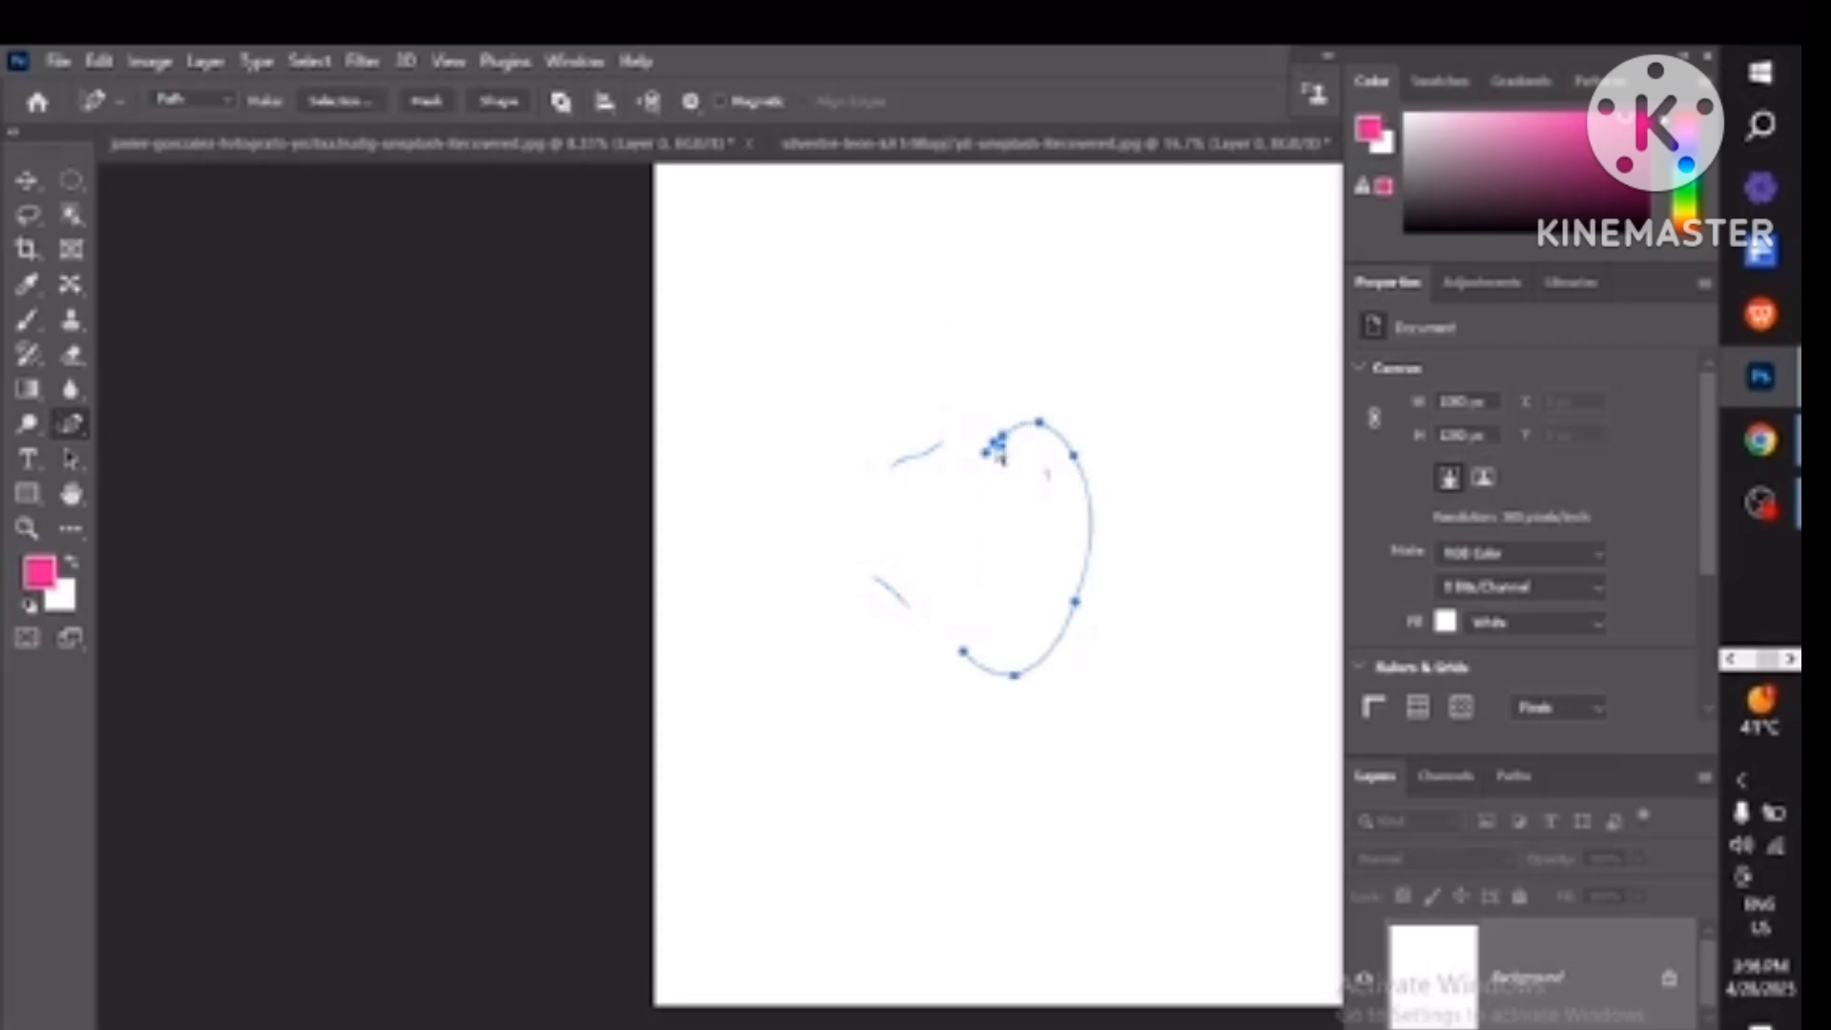
key("ctrl+z")
key("ctrl+z")
key("z")
key("ctrl+z")
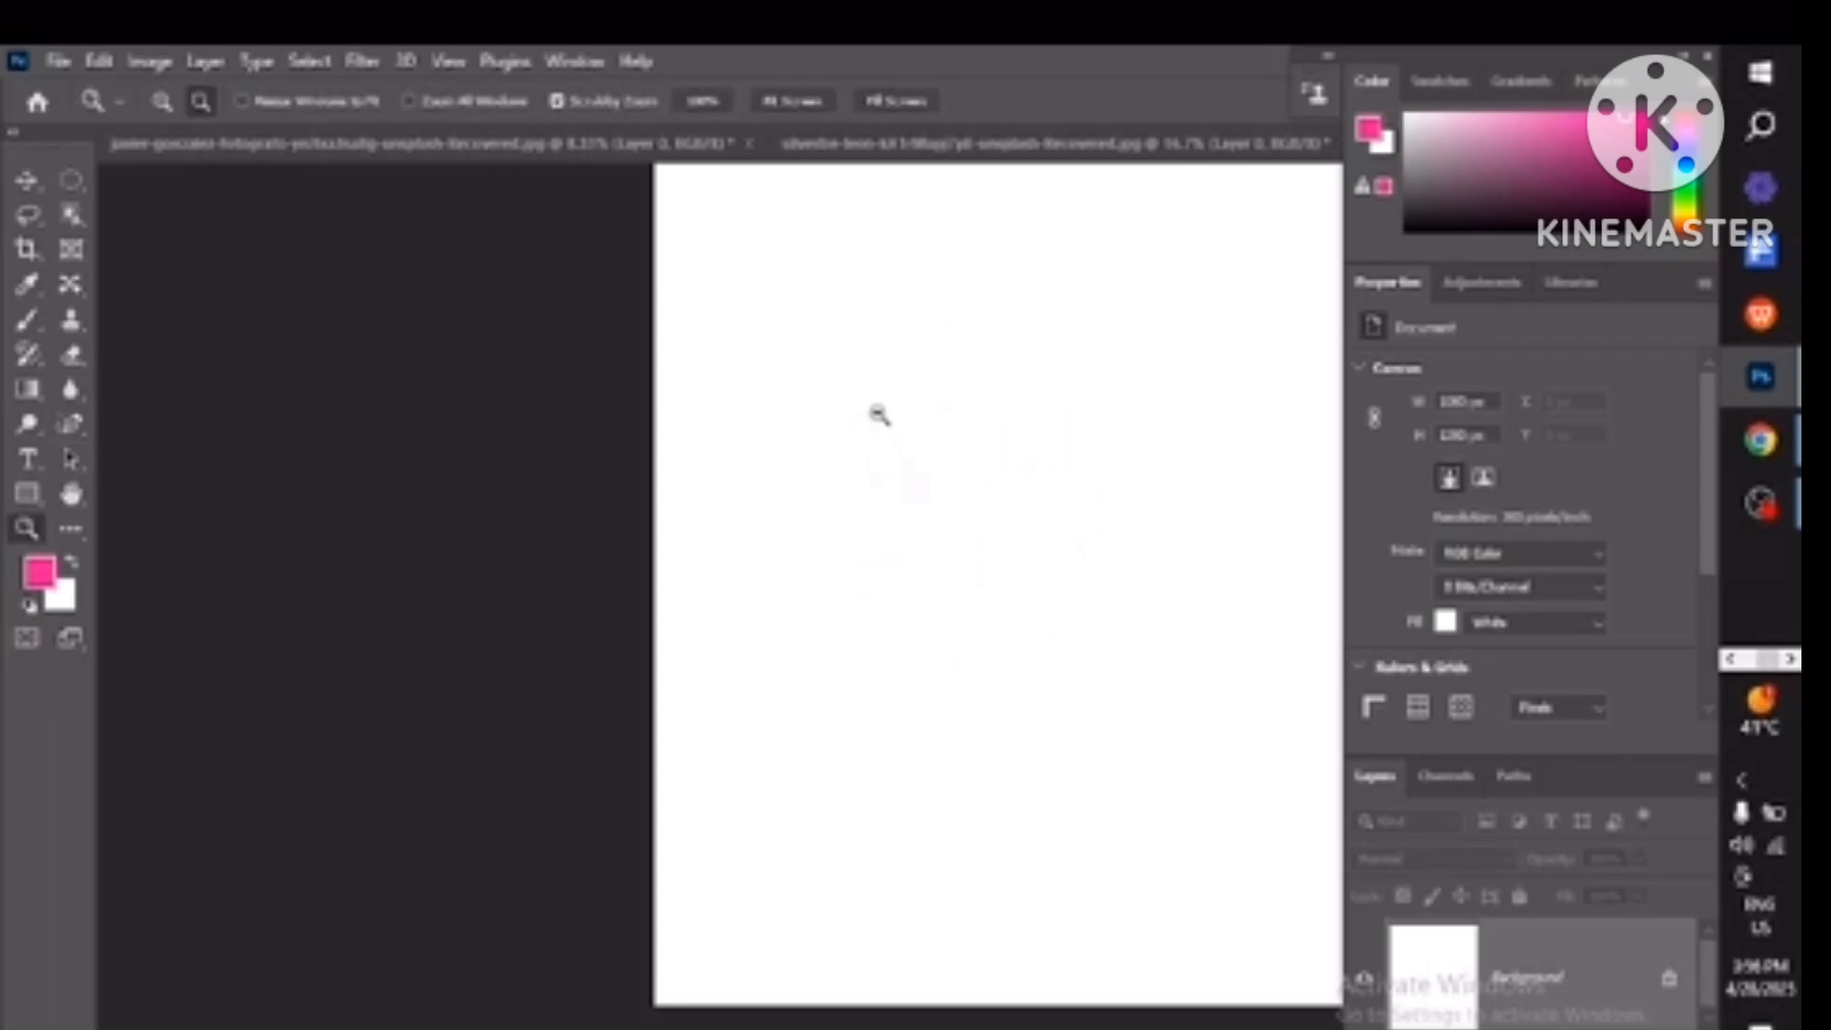
Choose the Curvature Pen tool and start a path in the upper part of the blank canvas.
right_click(84, 423)
left_click(162, 477)
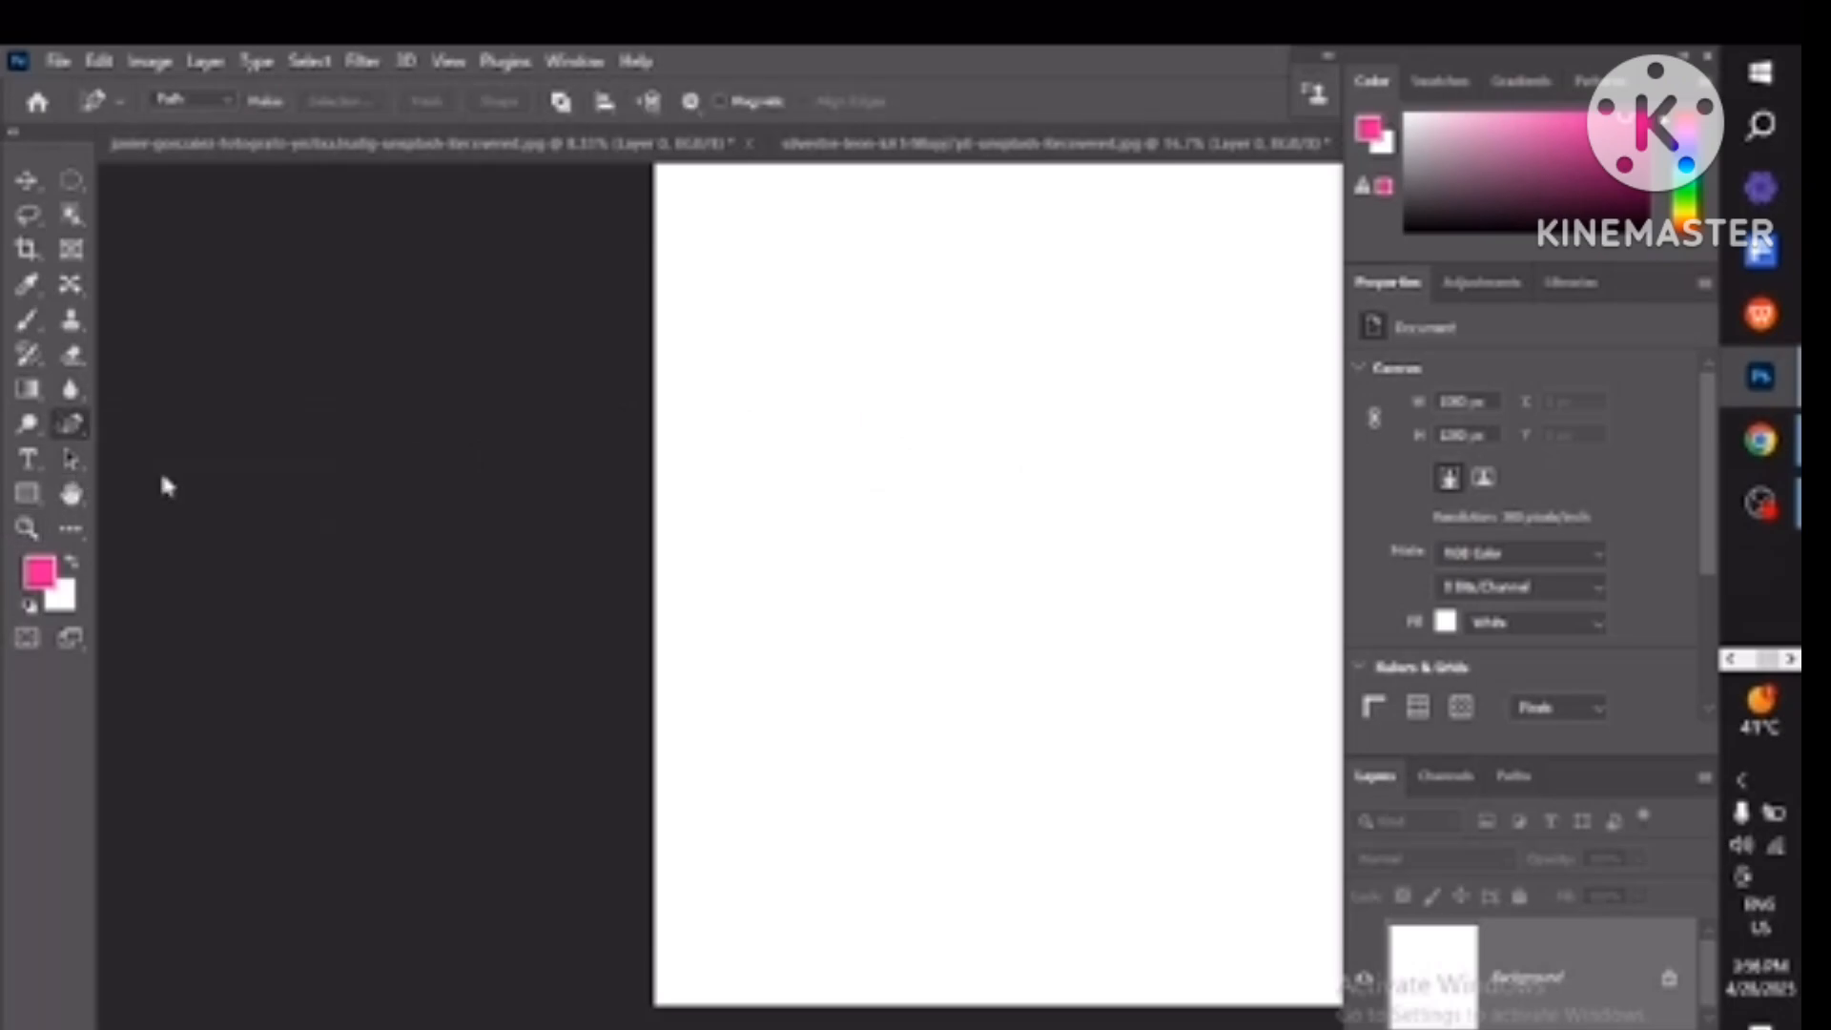
left_click(910, 385)
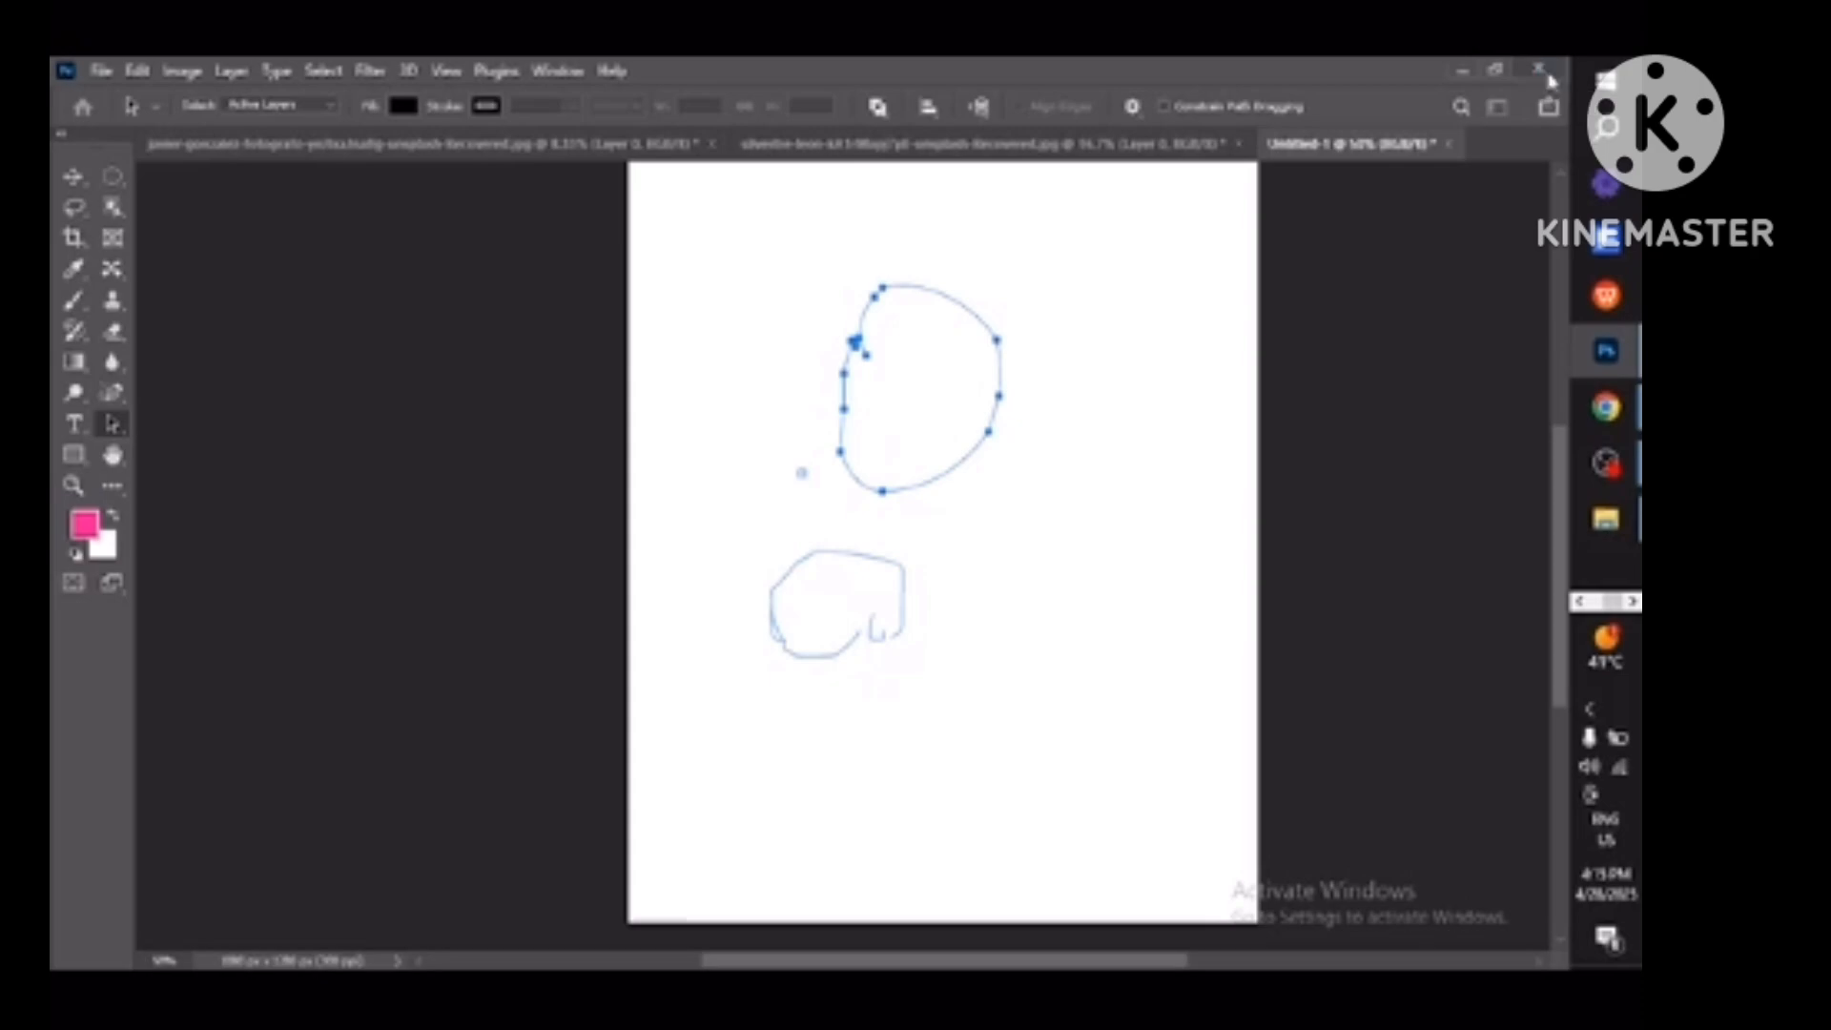
Save the document in Downloads as "class 7" in PNG format with the Large file size (Fastest saving) option.
key("ctrl+s")
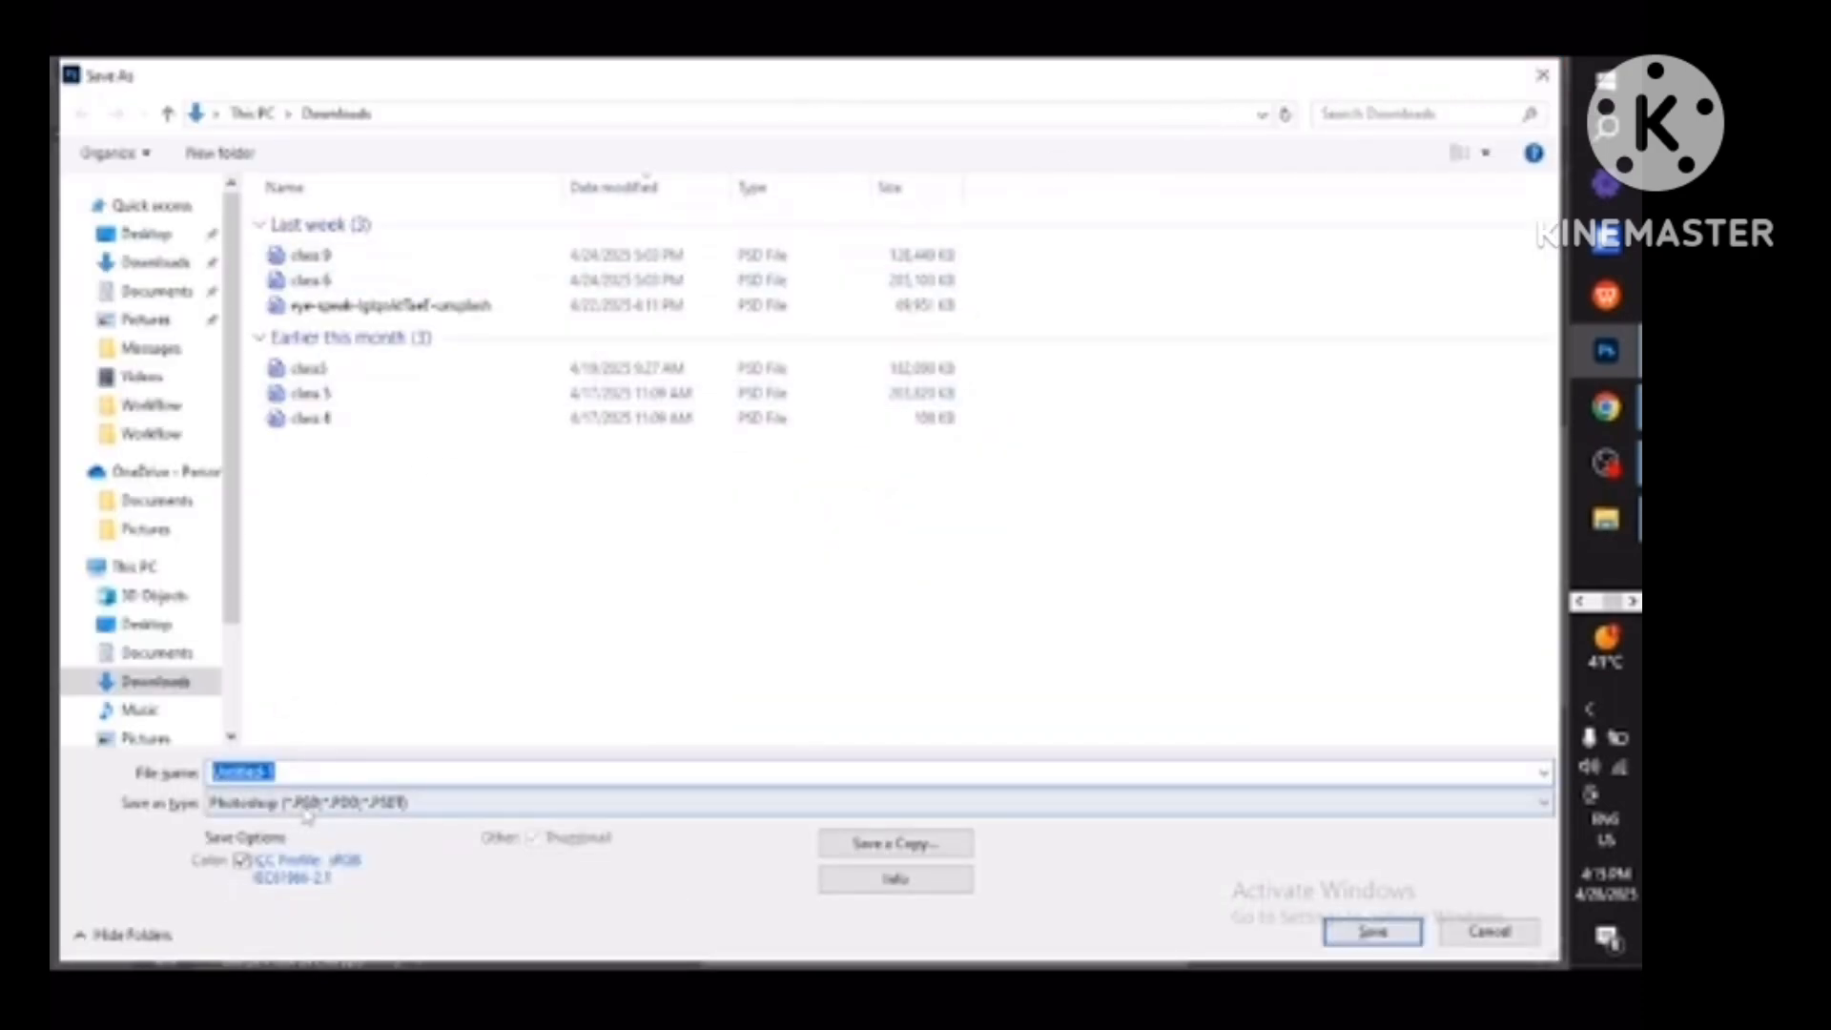
key("BackSpace")
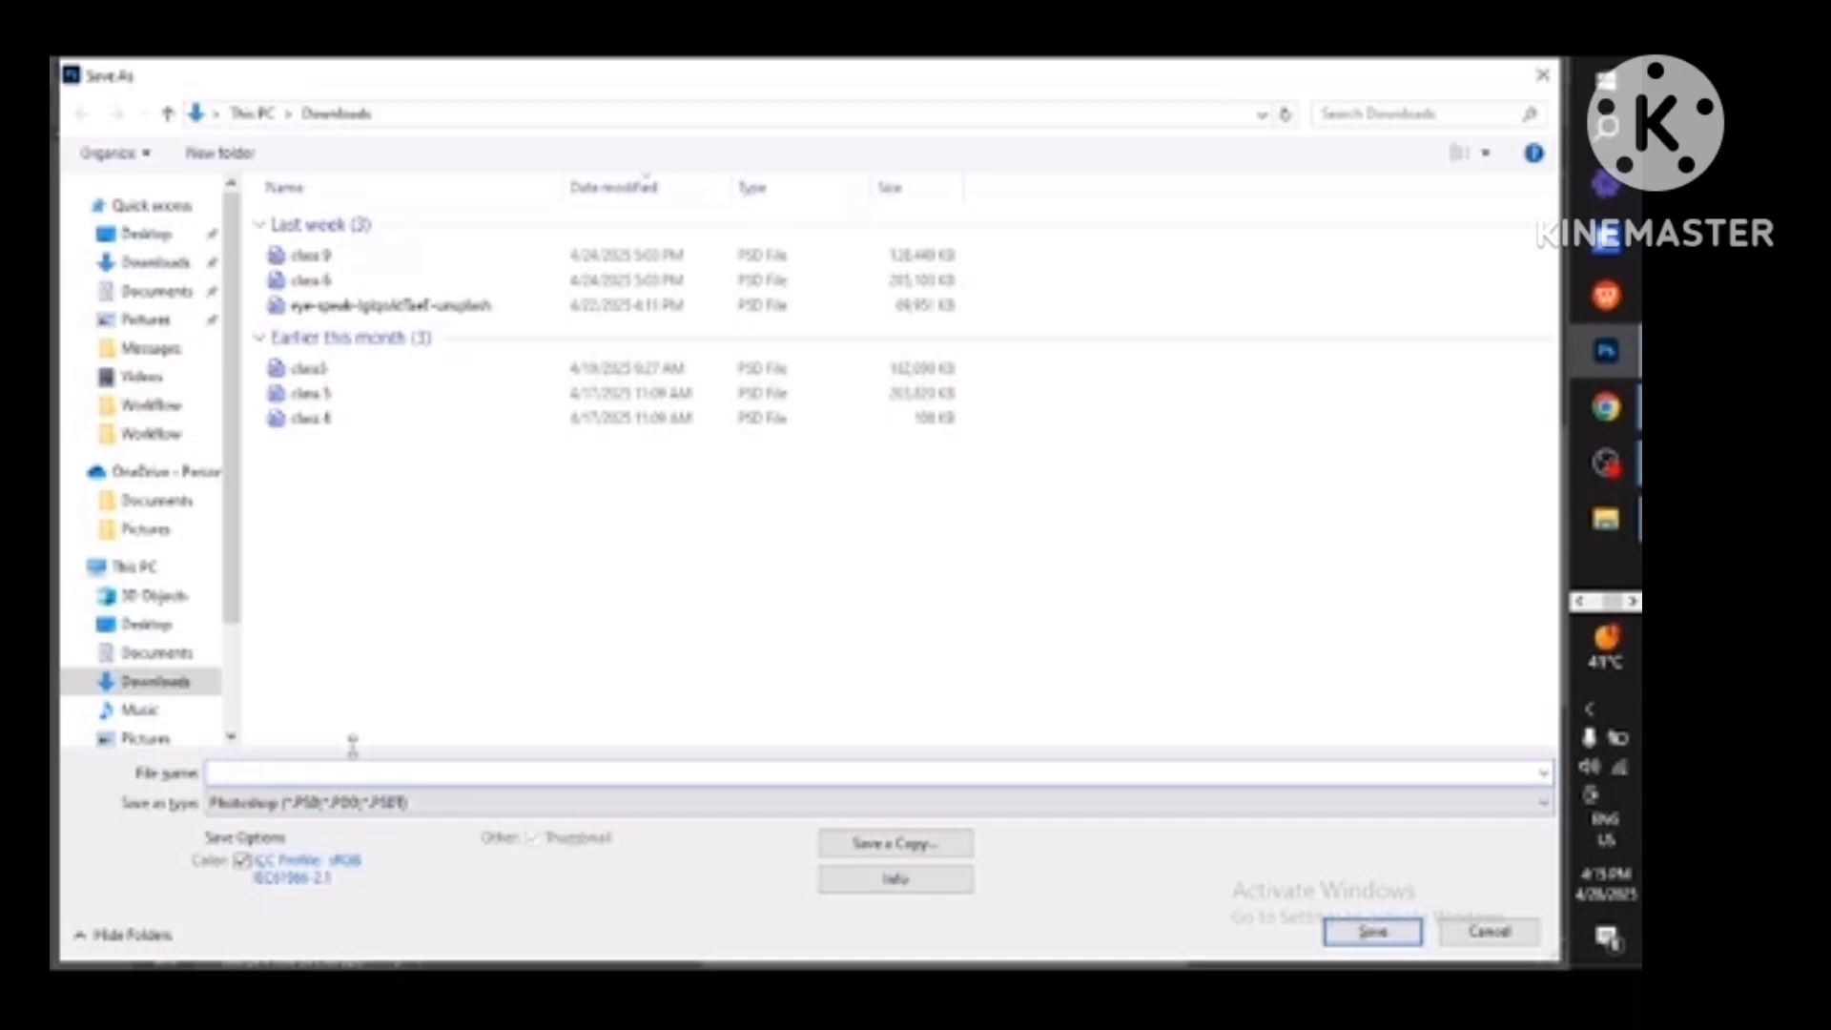
type("class")
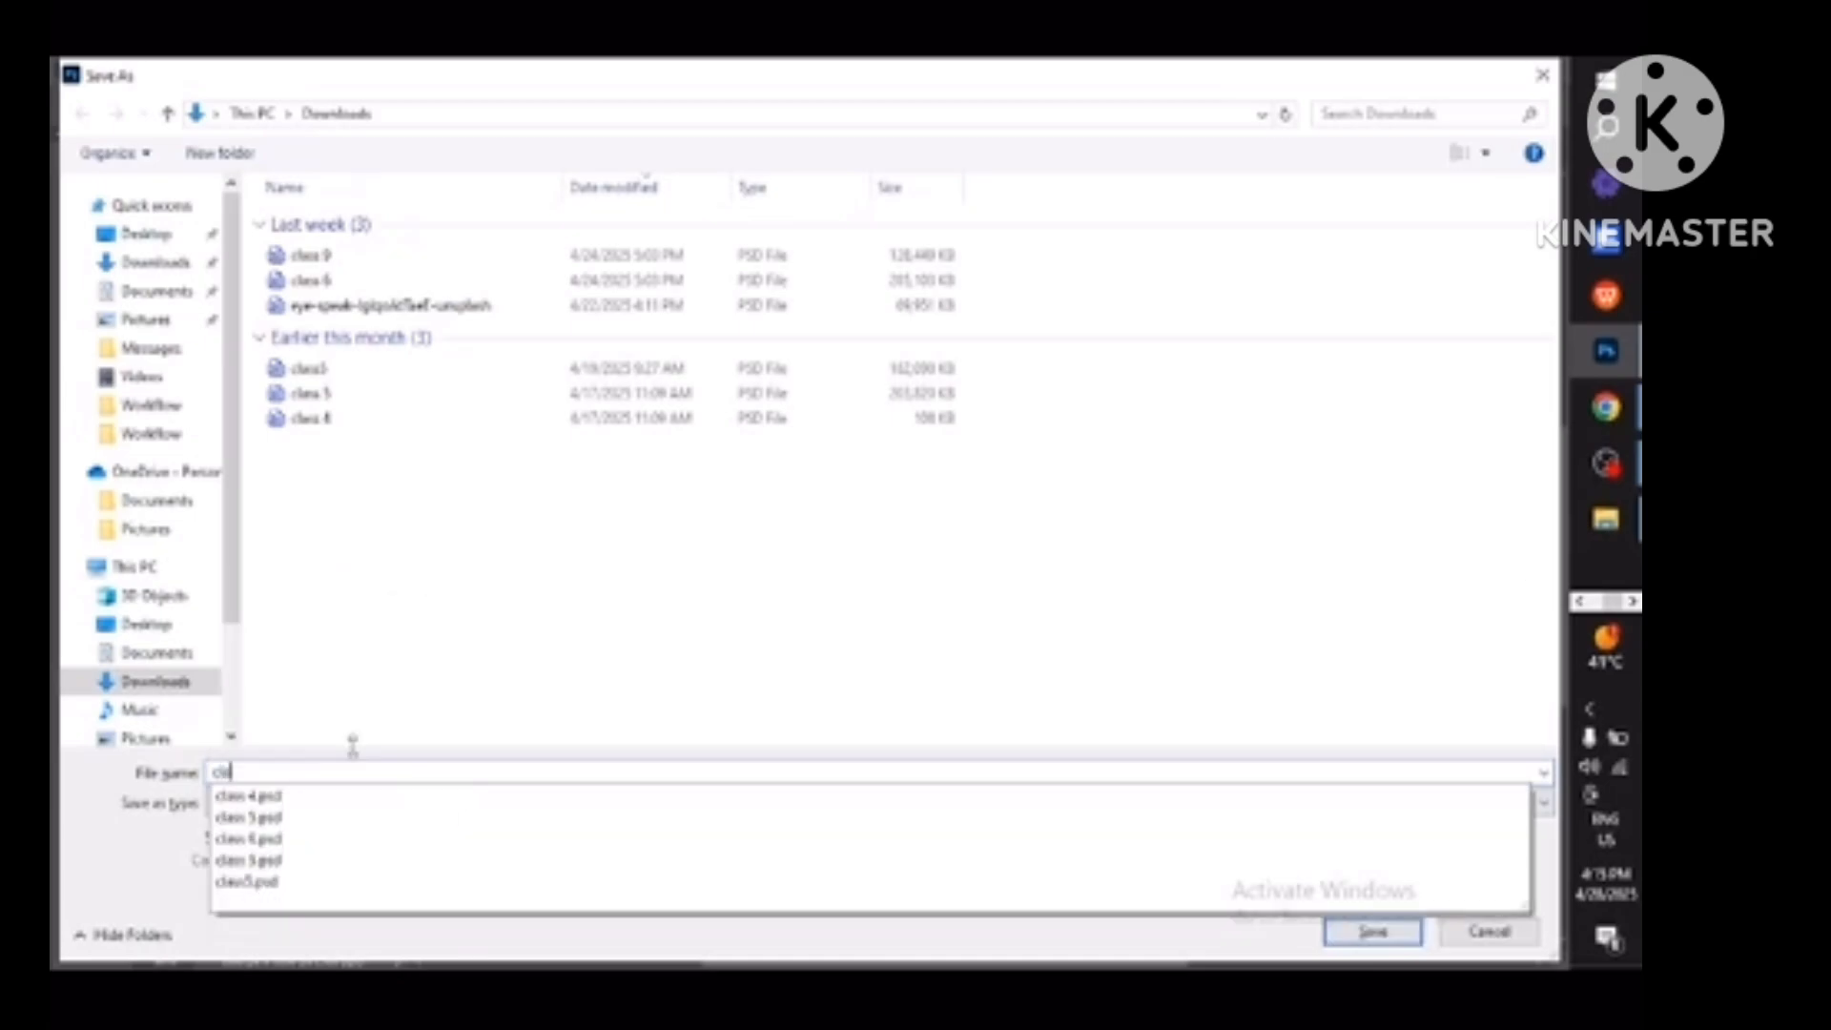
type(" 7")
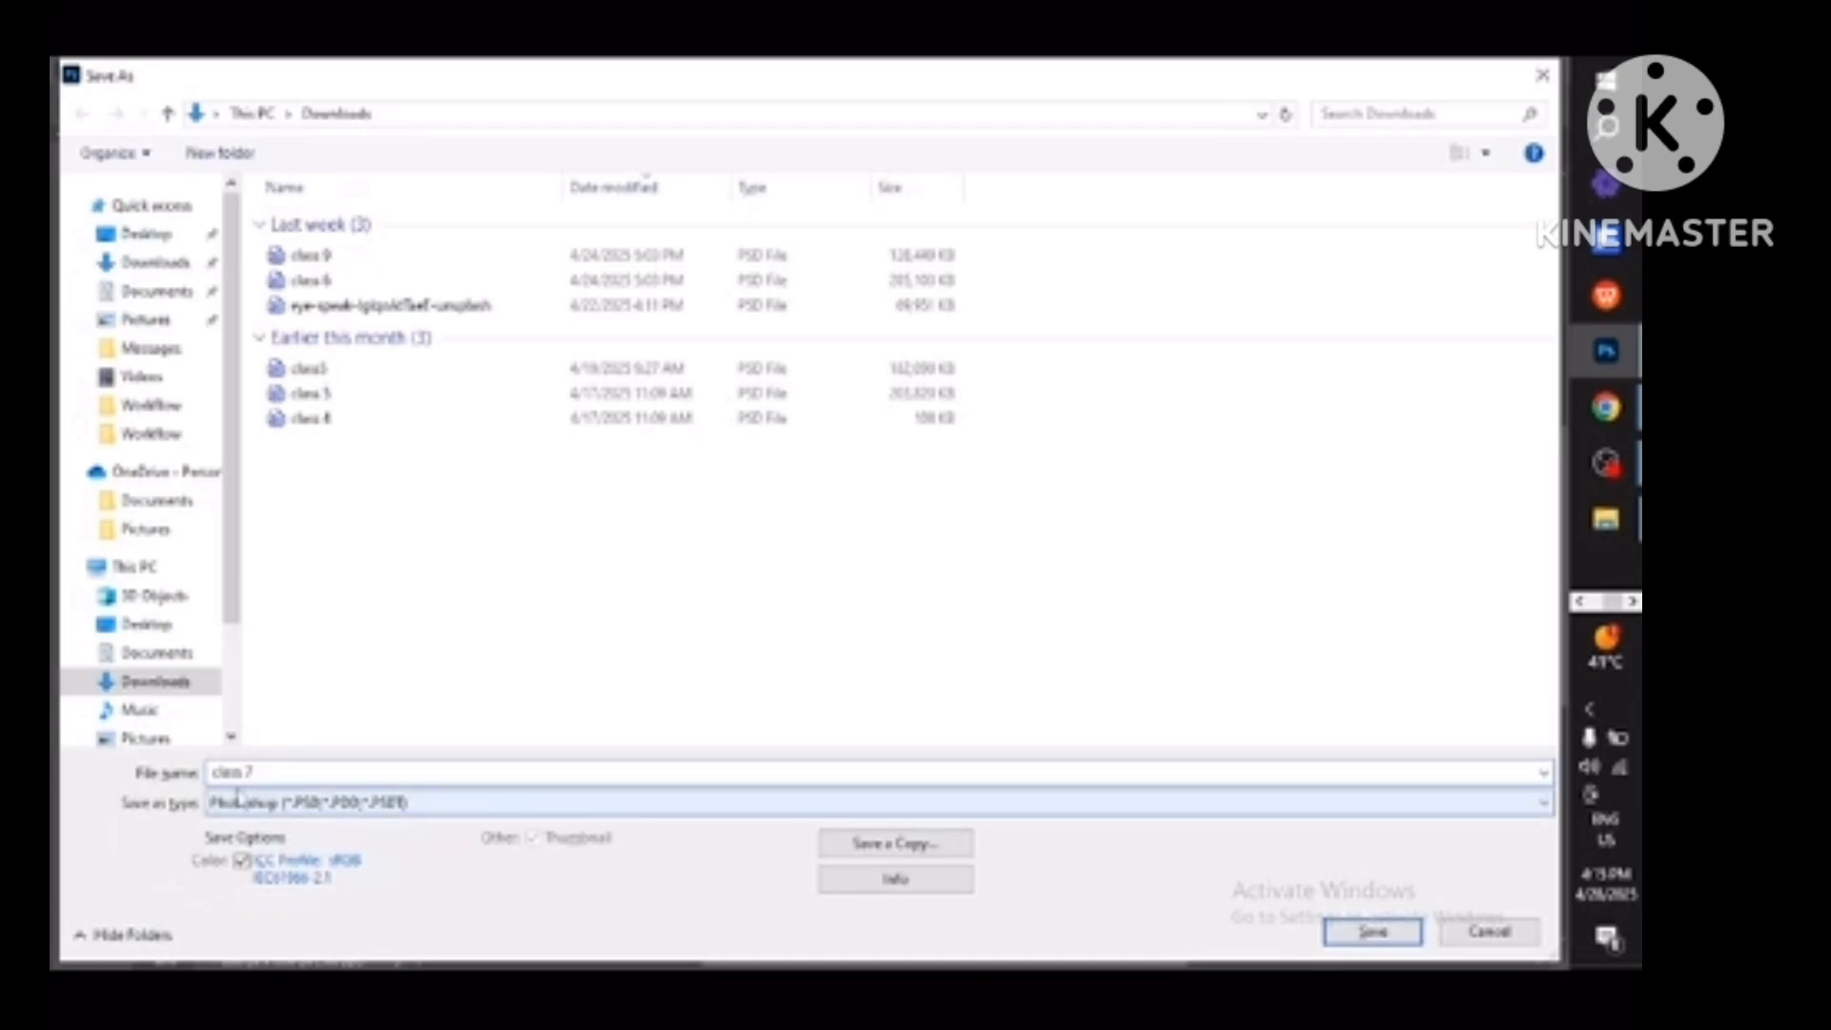
left_click(428, 804)
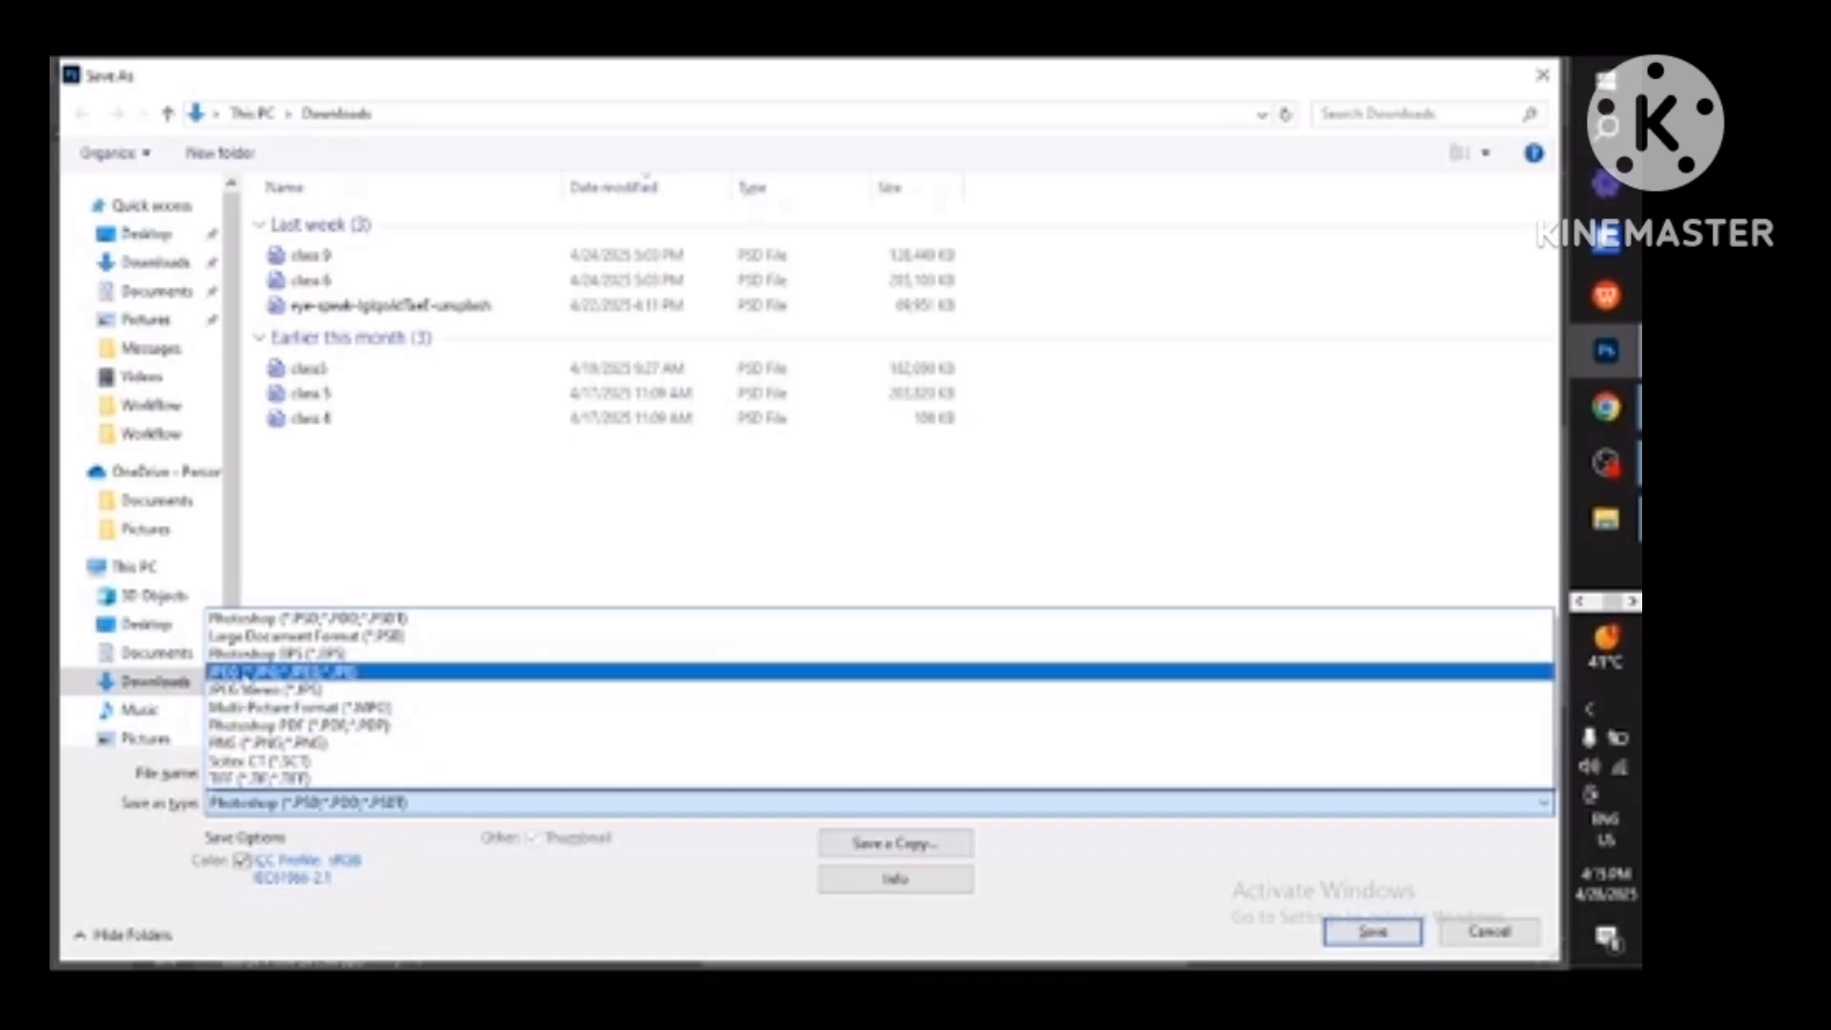
left_click(243, 746)
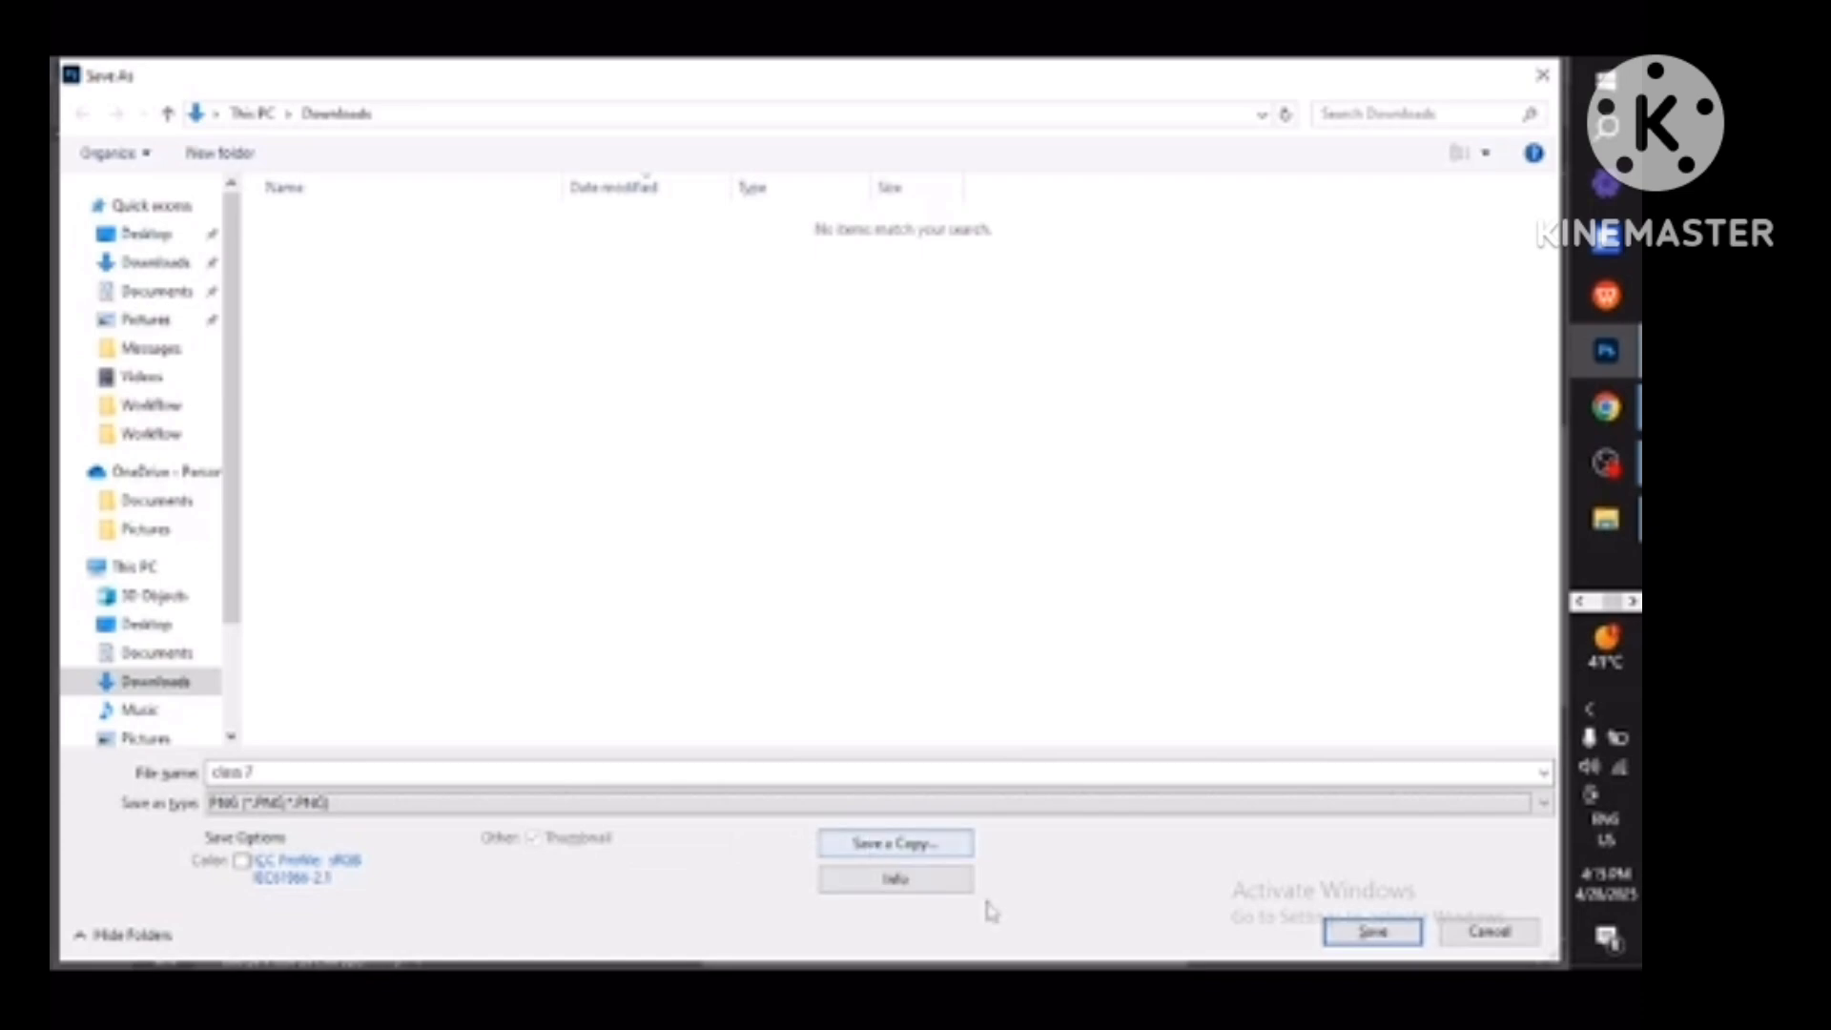
left_click(1363, 939)
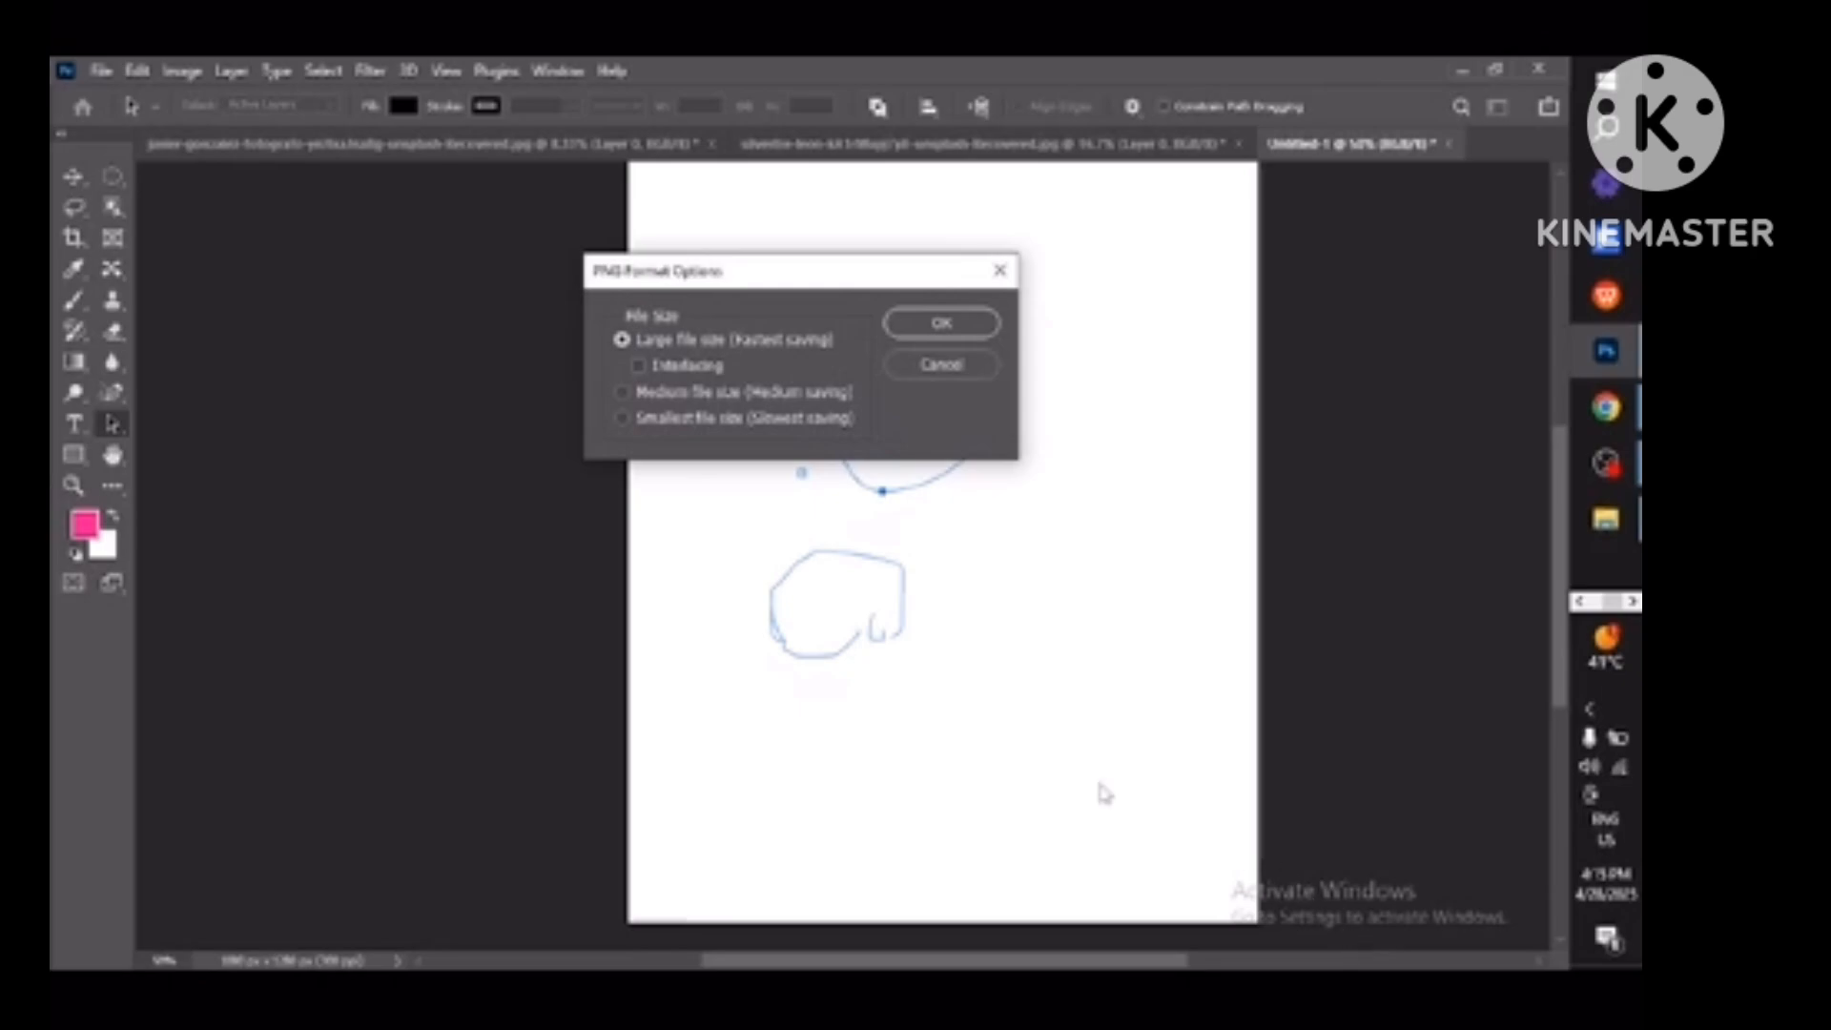
left_click(933, 326)
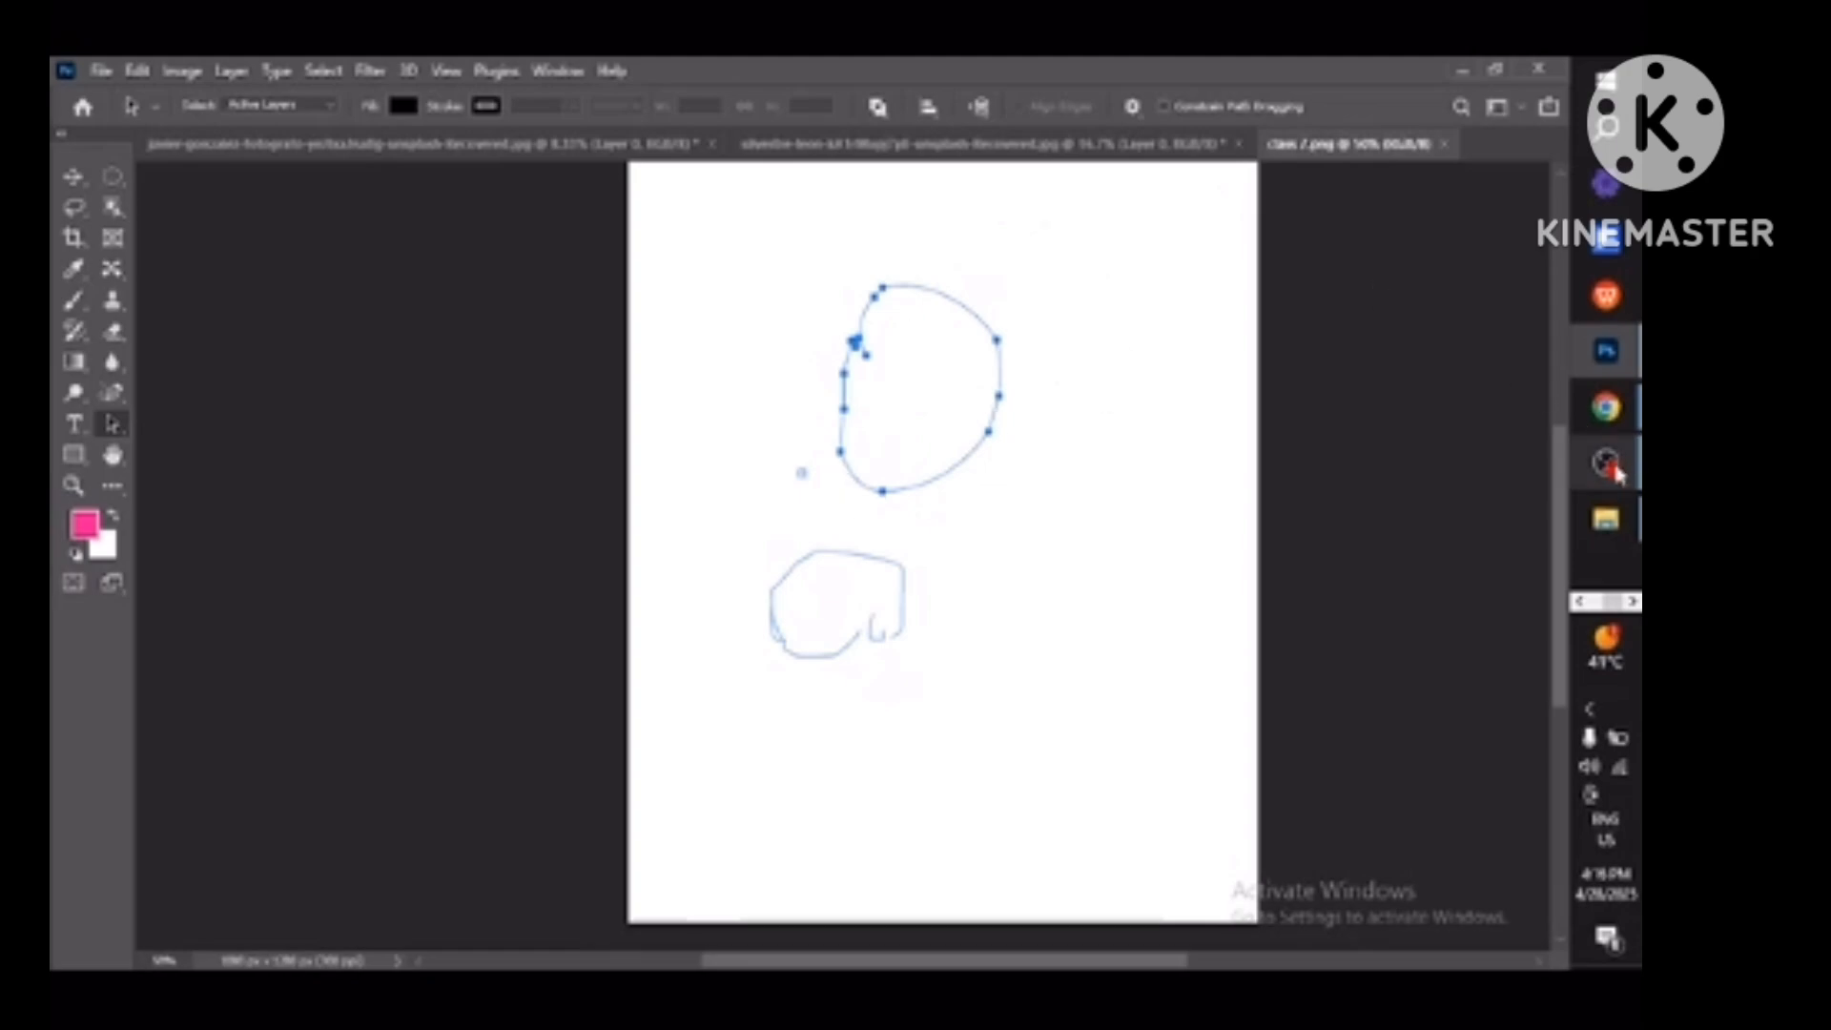
mouse_move(1611, 465)
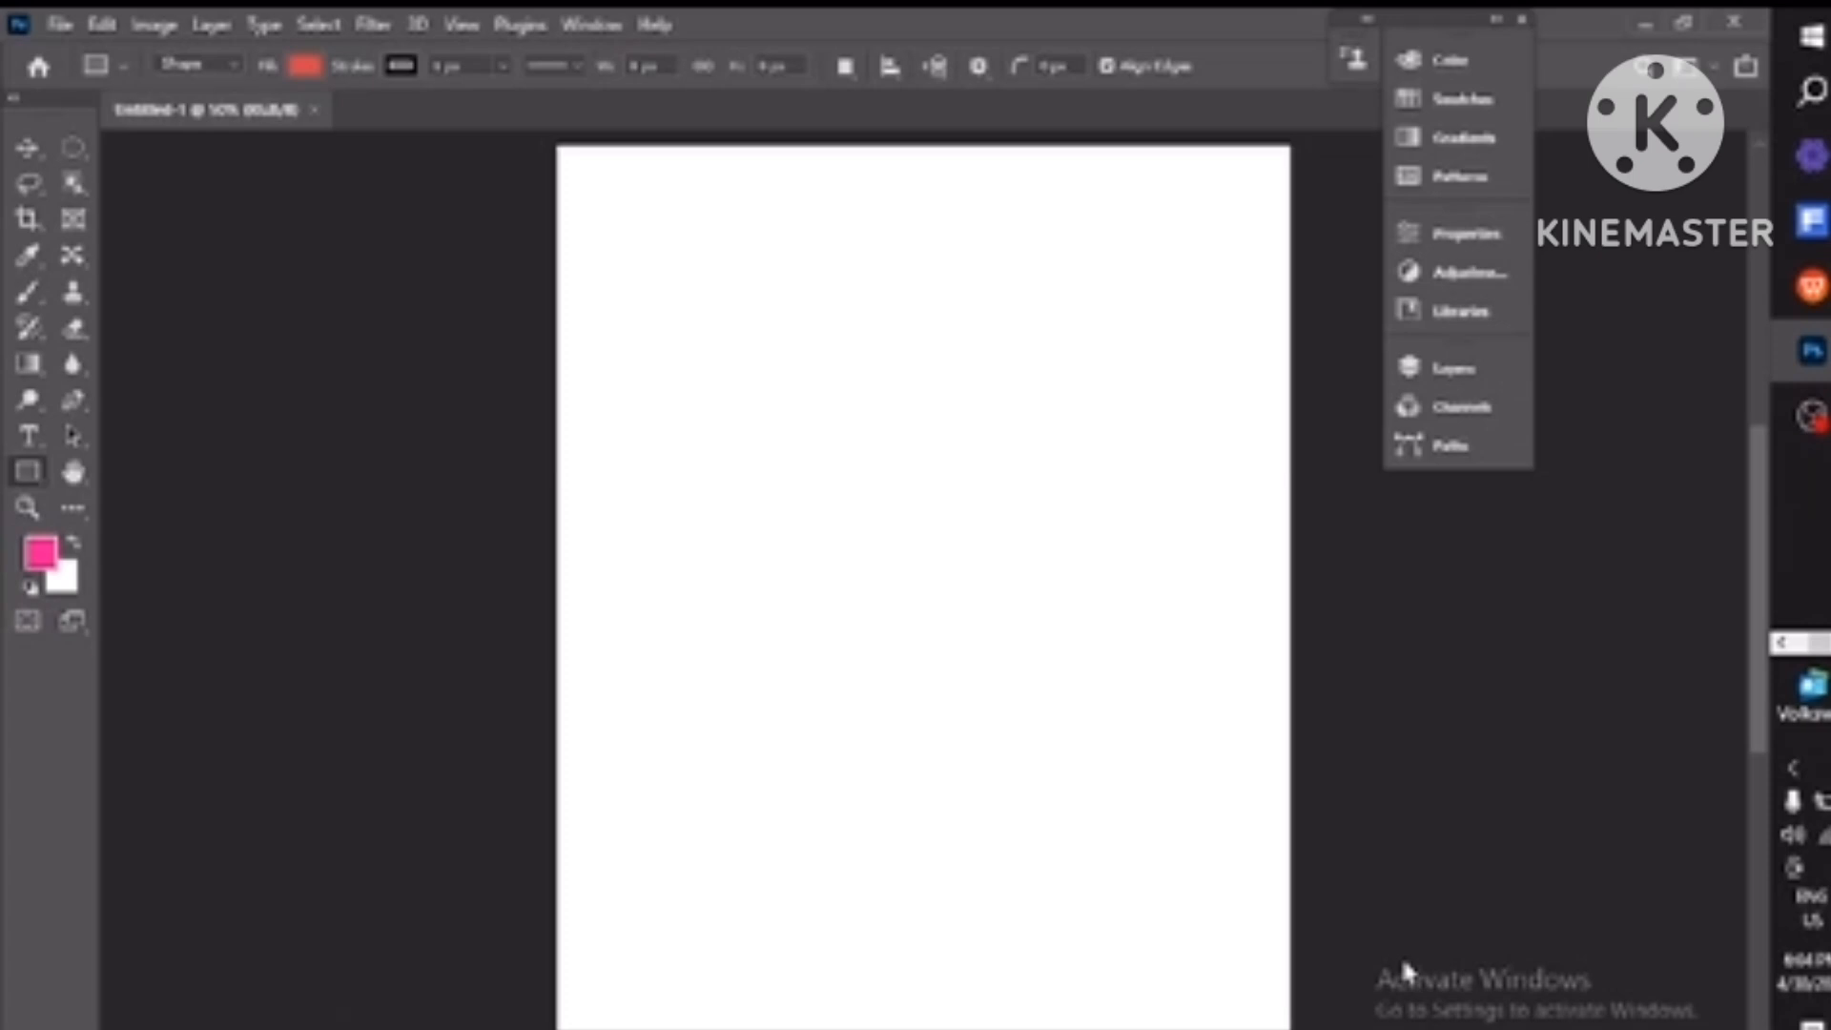
Draw two trial rectangles from their centres, about 400 by 280 px and about 120 by 180 px, deleting each one.
left_click(1520, 21)
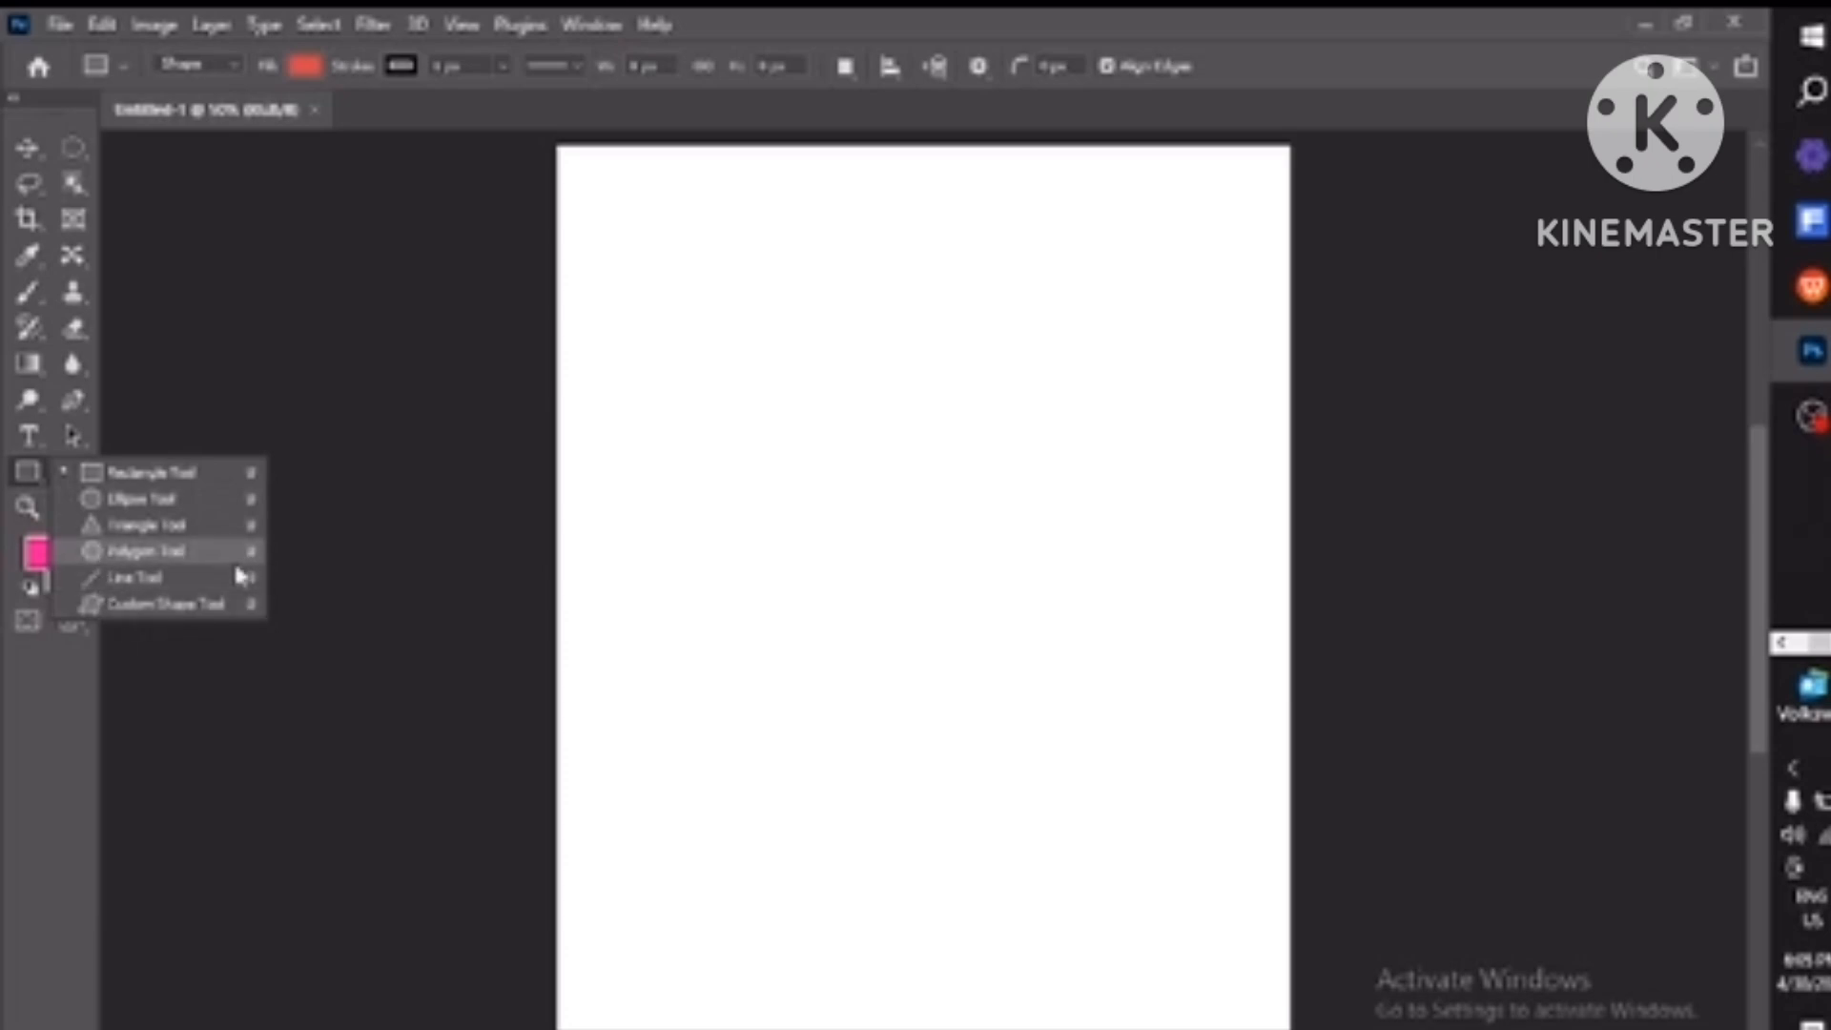
left_click(208, 467)
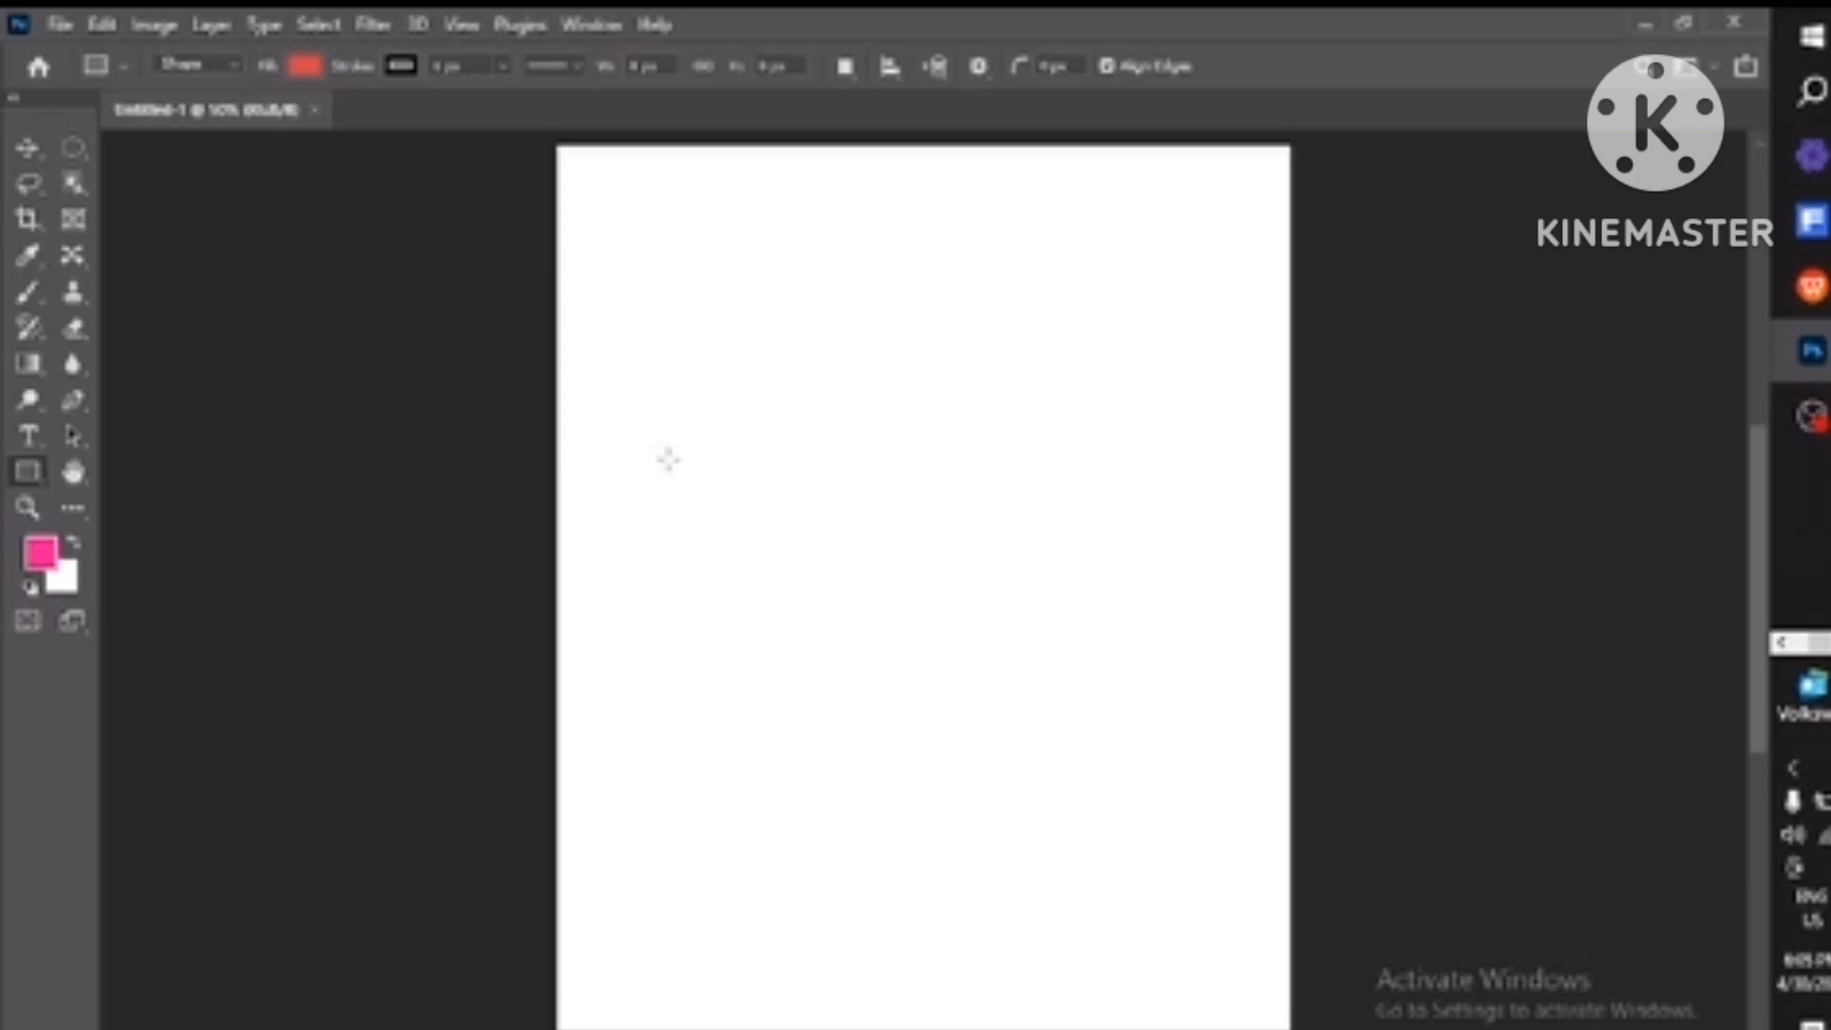
left_click_drag(665, 458, 806, 553)
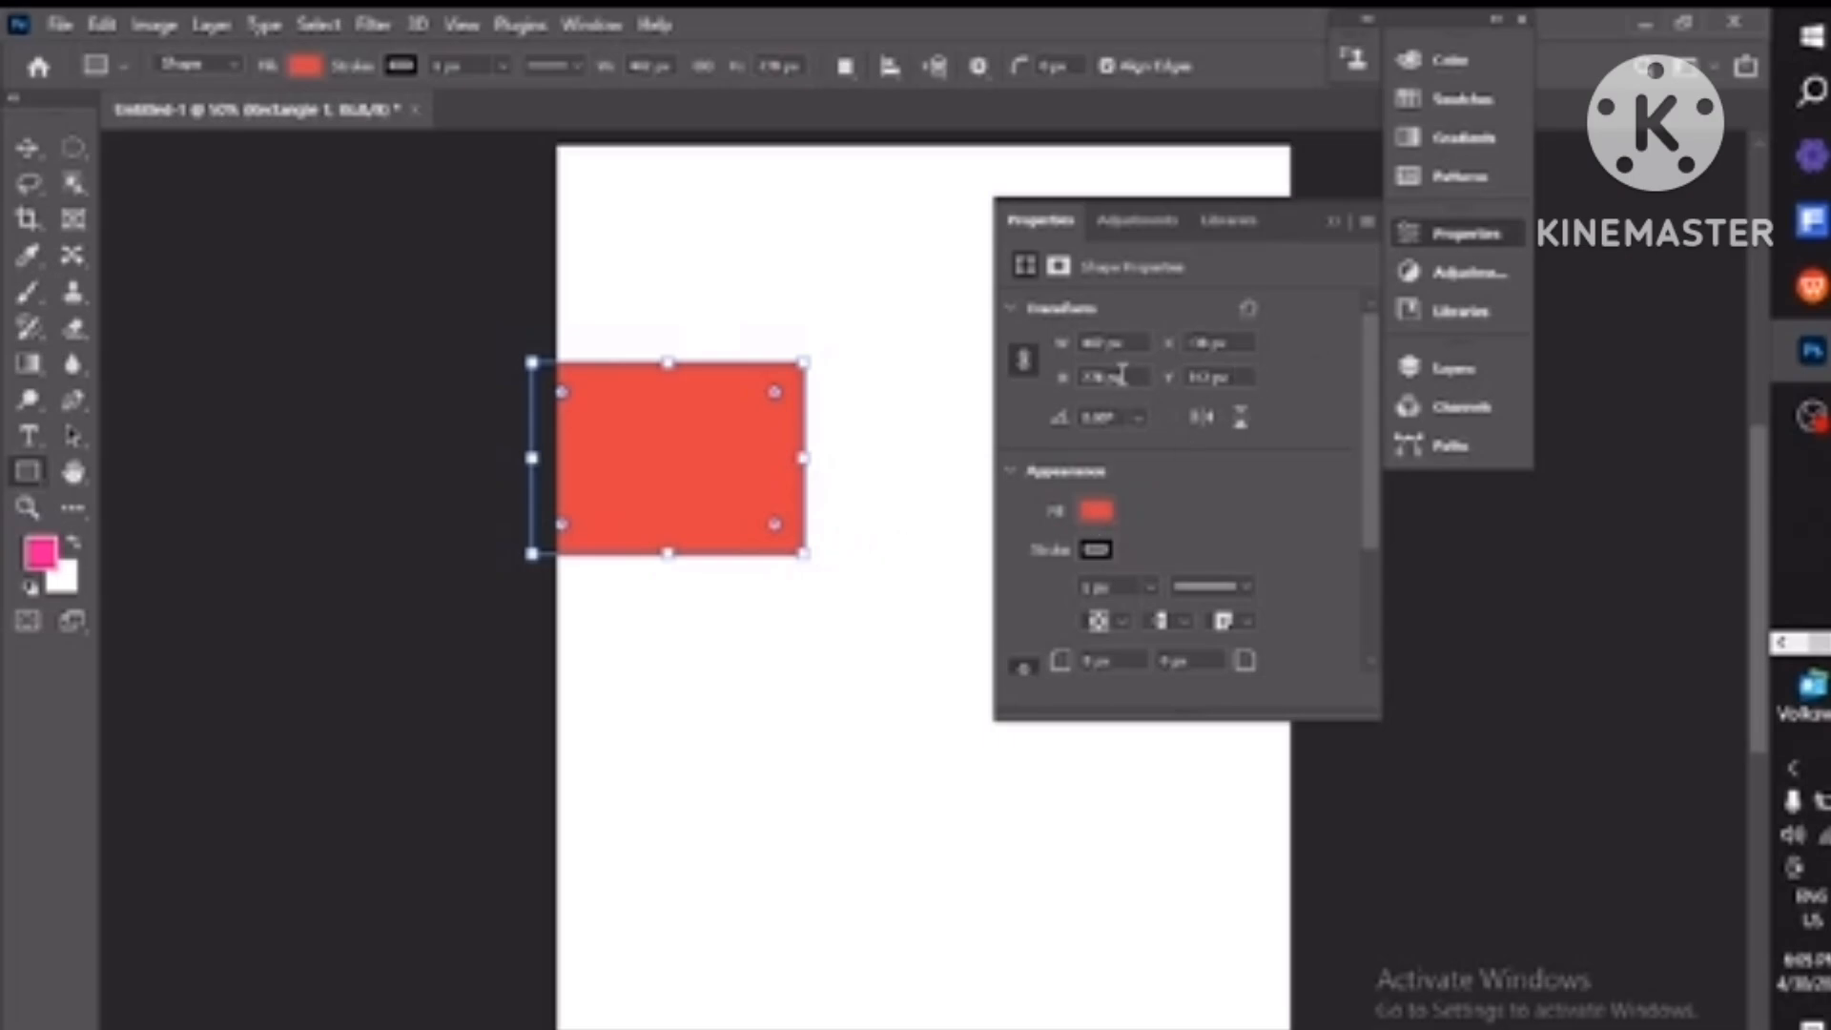
key("Delete")
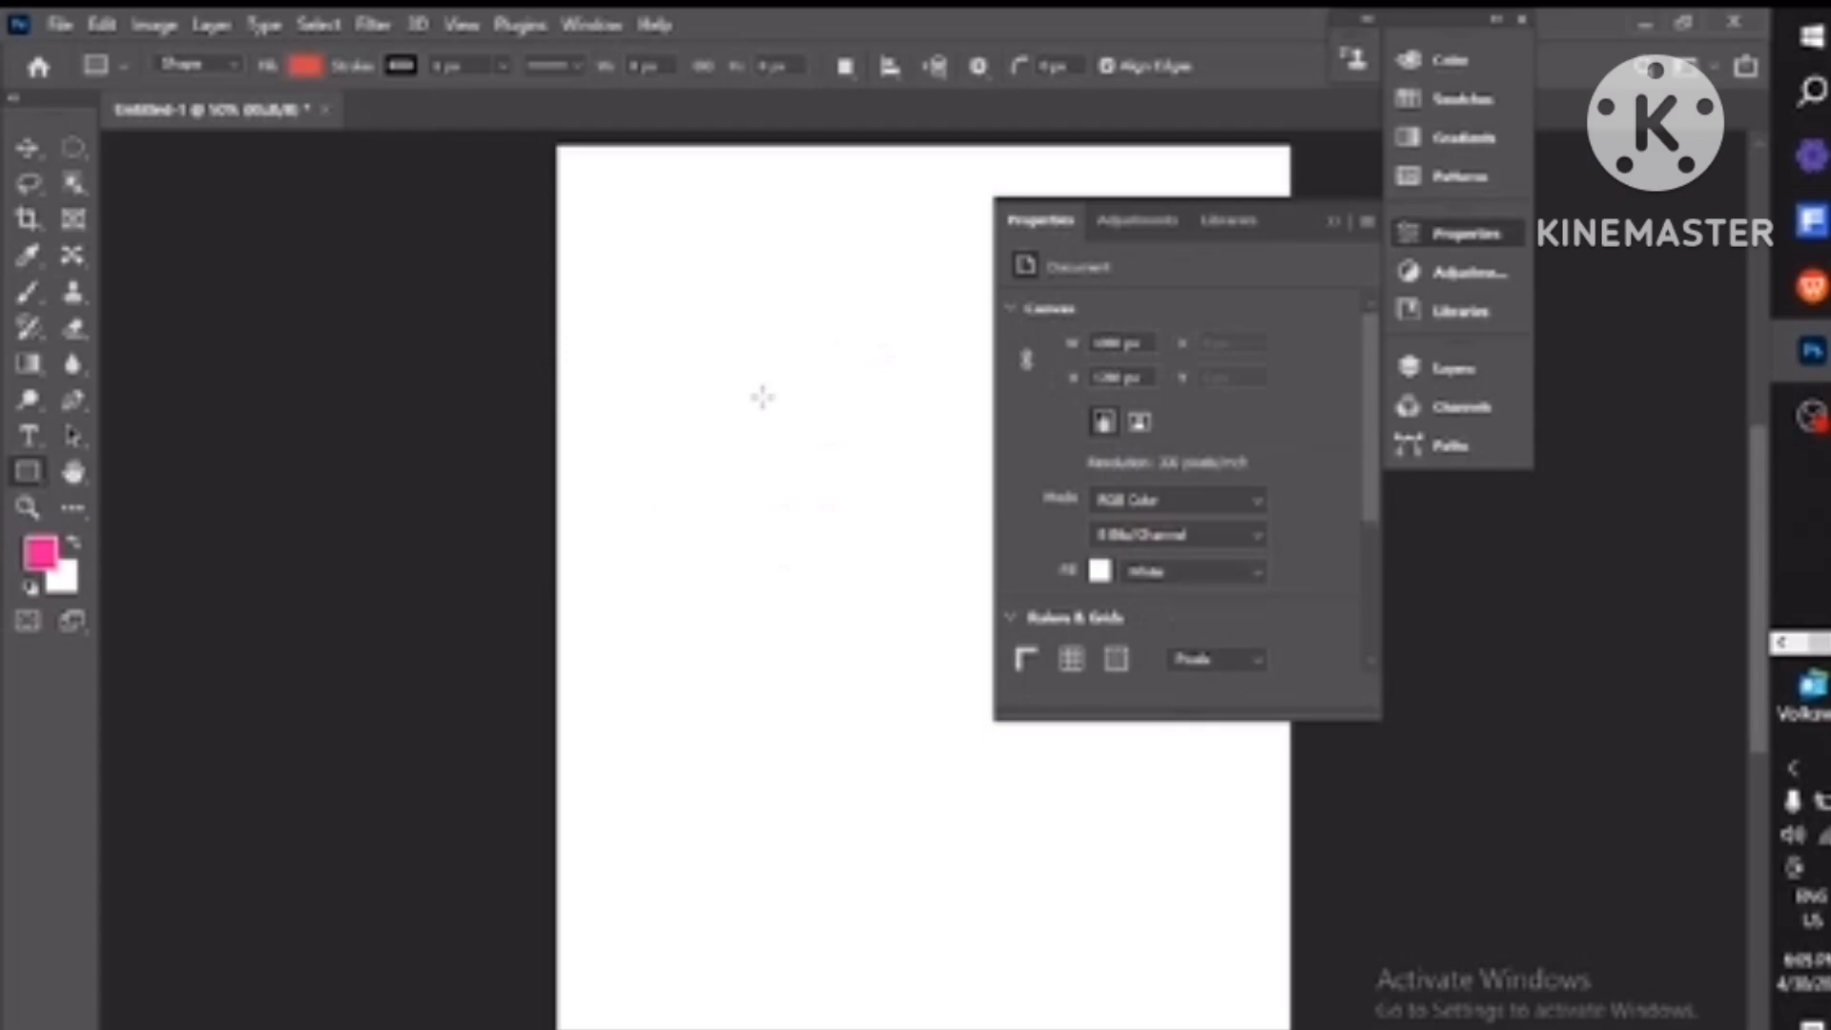
left_click_drag(727, 178, 773, 245)
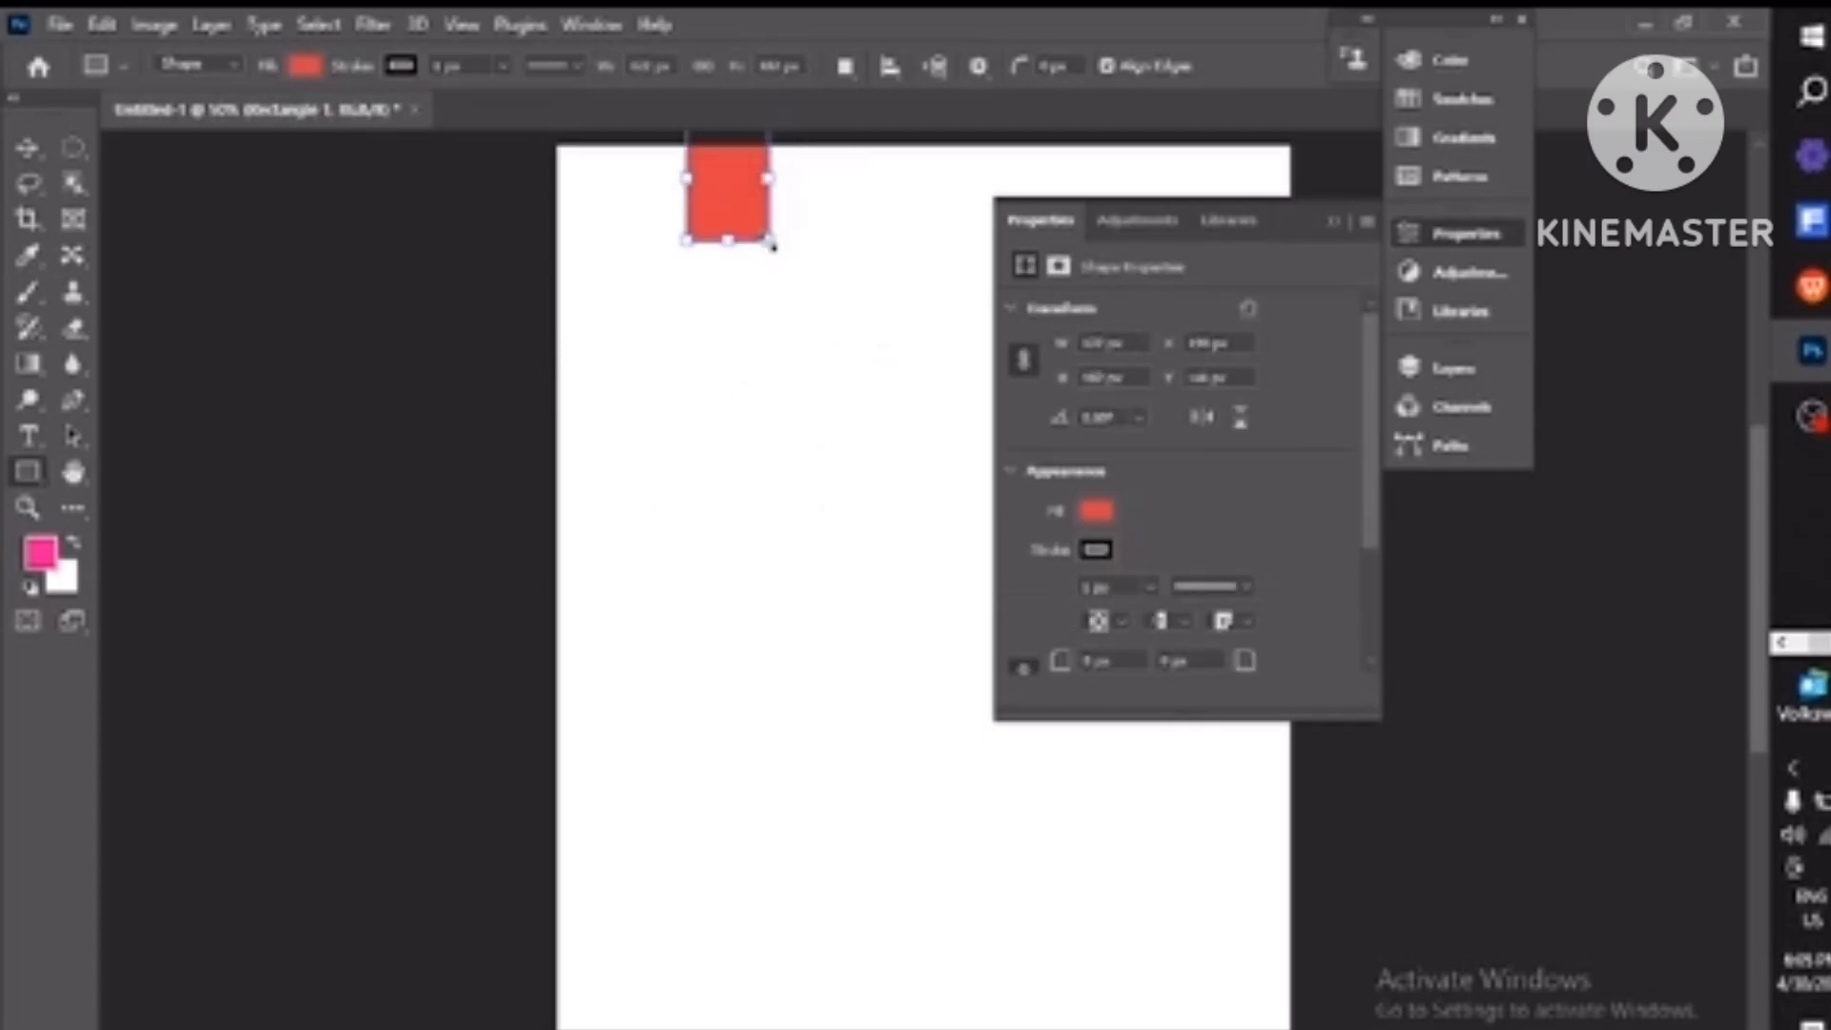
key("Delete")
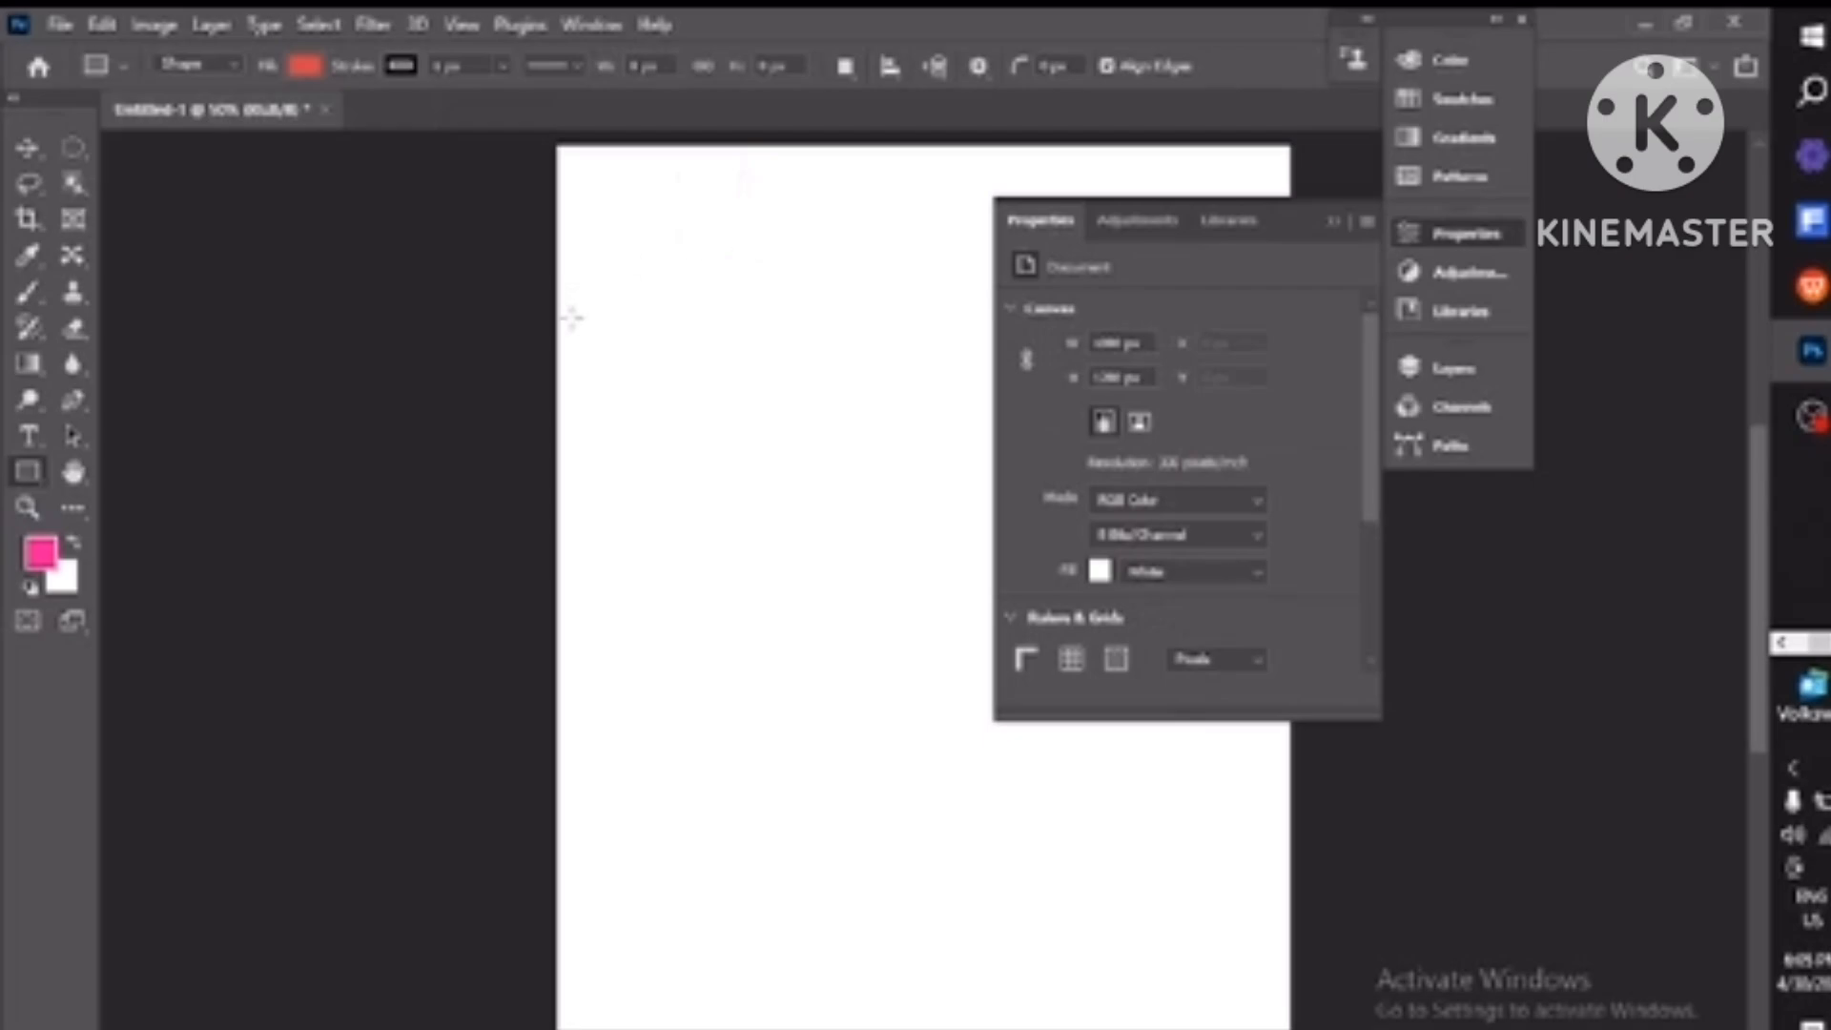
Draw a rectangle about 260 by 210 px near the canvas's upper-left corner and set its fill to a recently used dark red.
left_click_drag(658, 335, 750, 407)
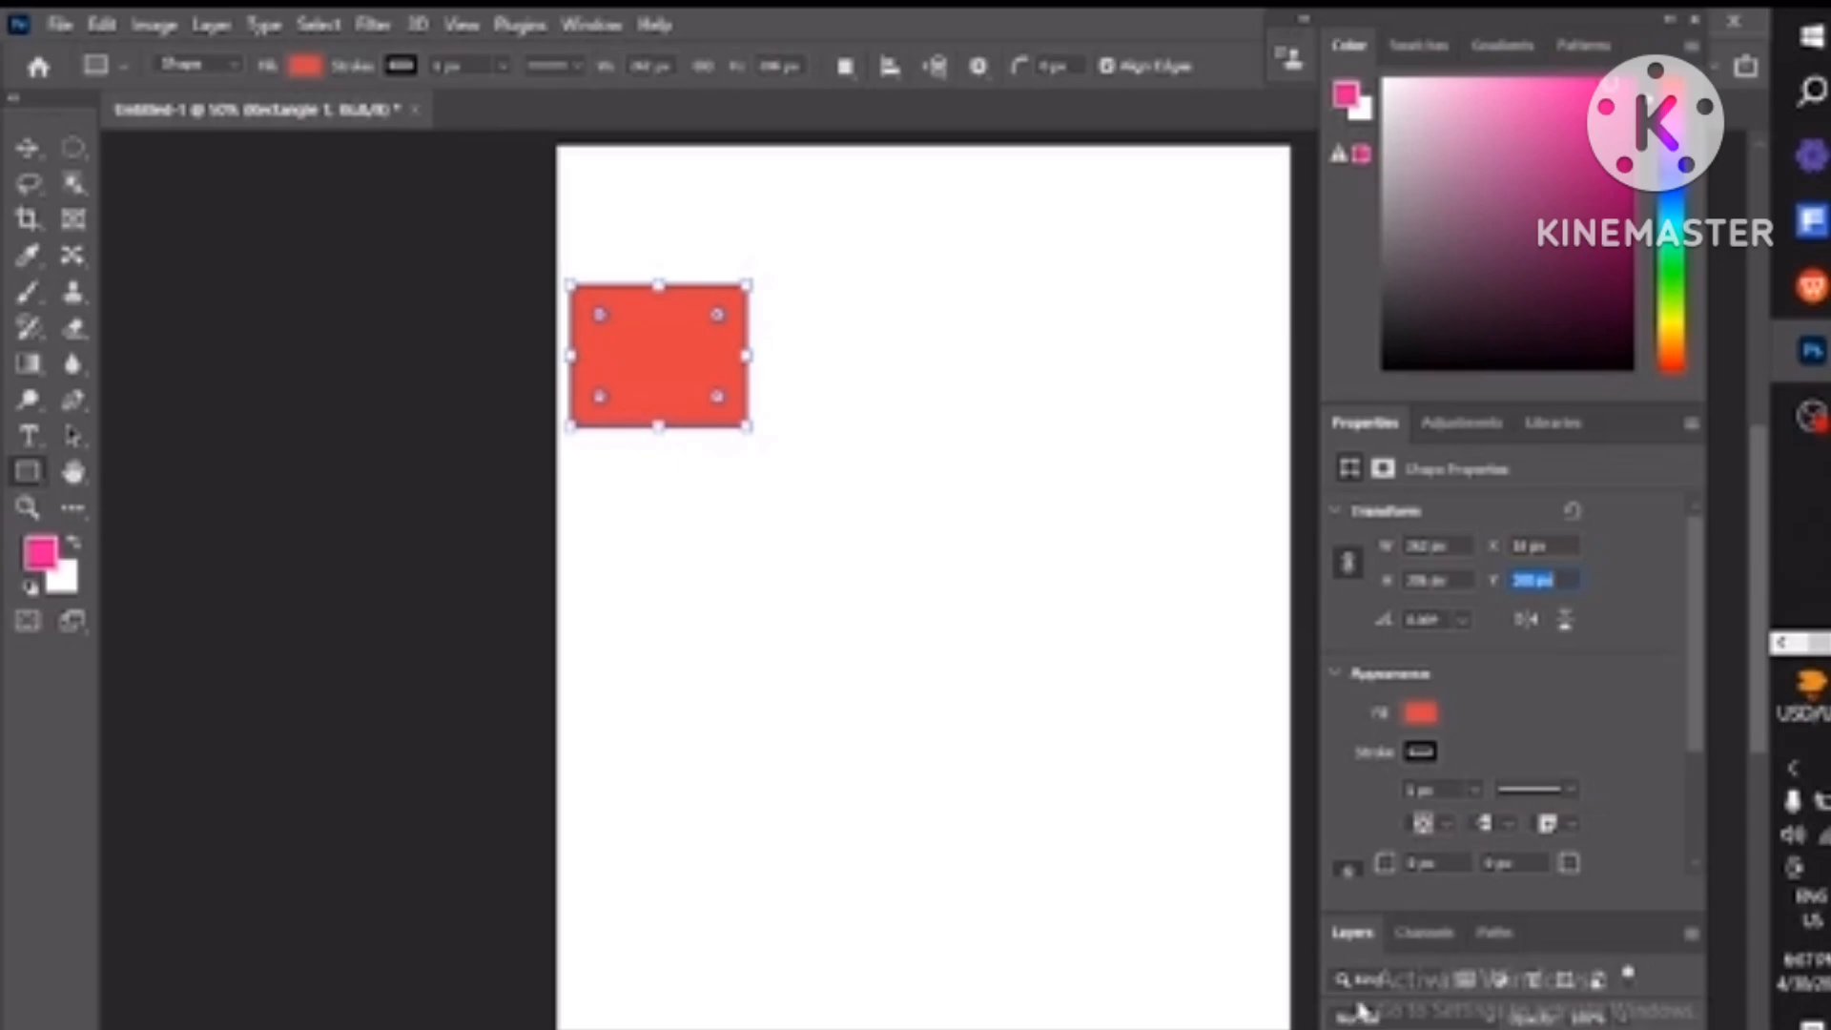
left_click(1420, 712)
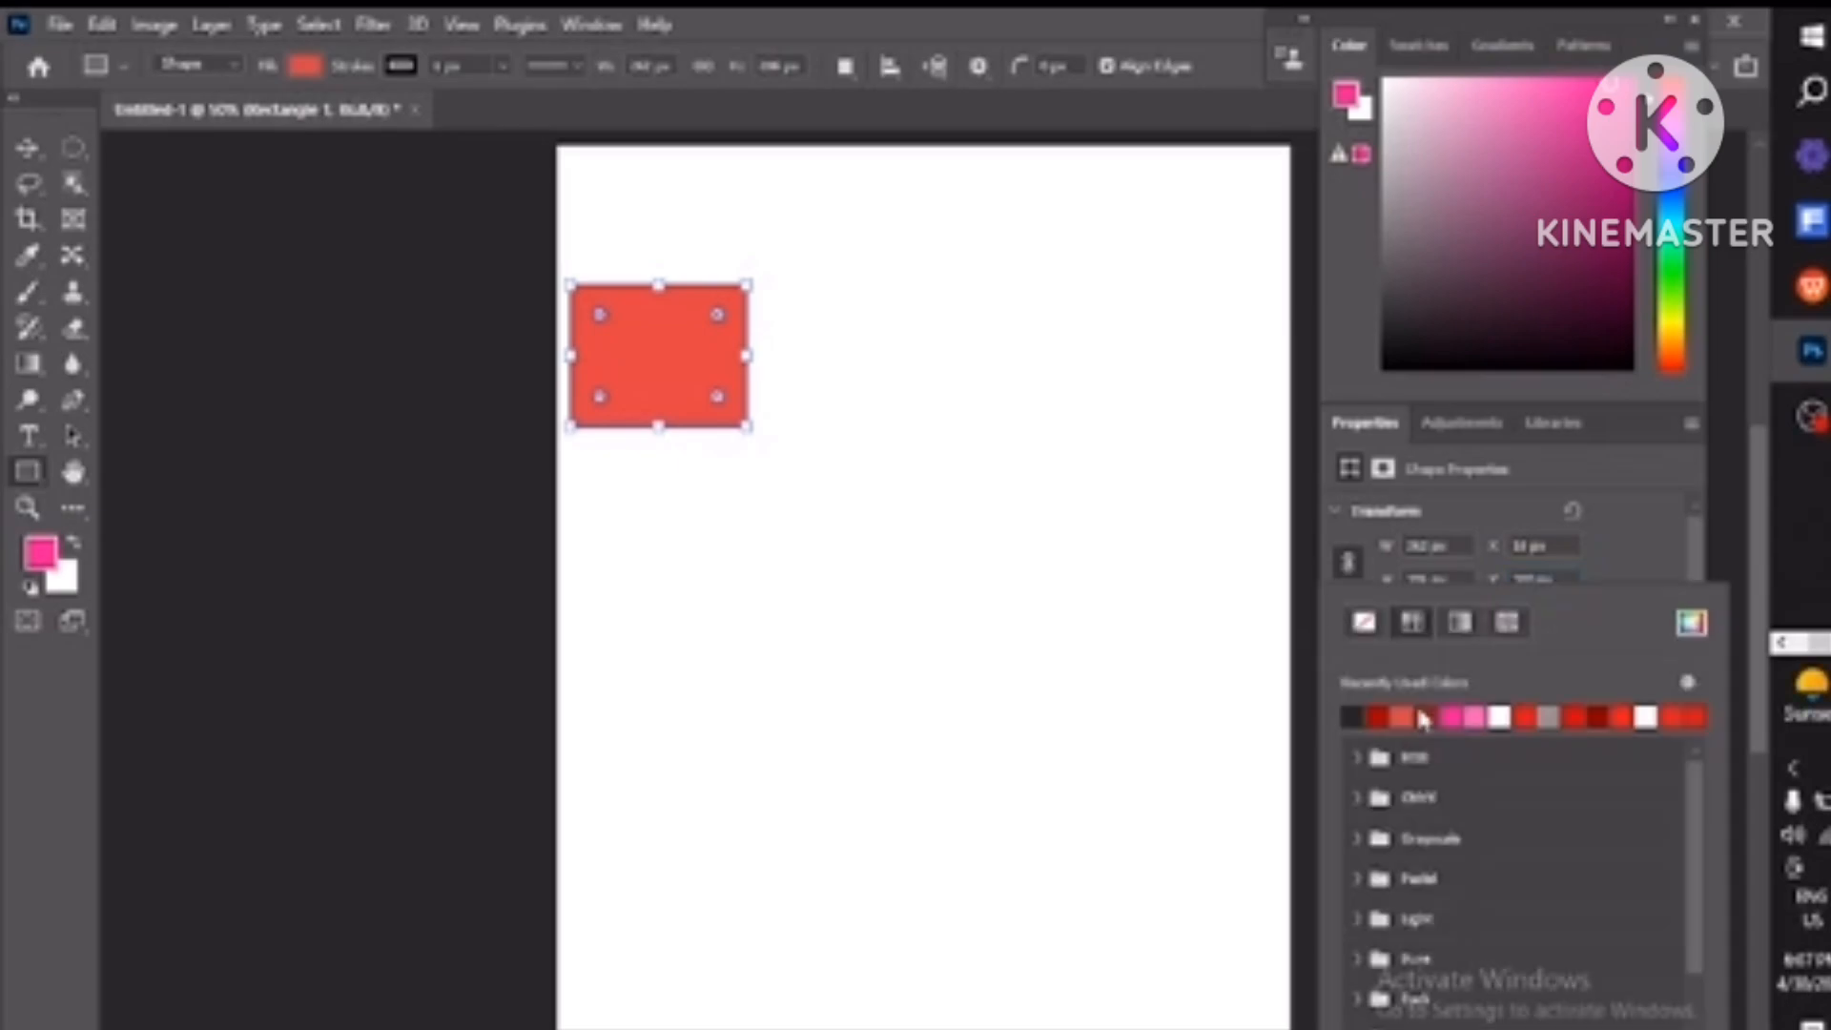
left_click(1354, 716)
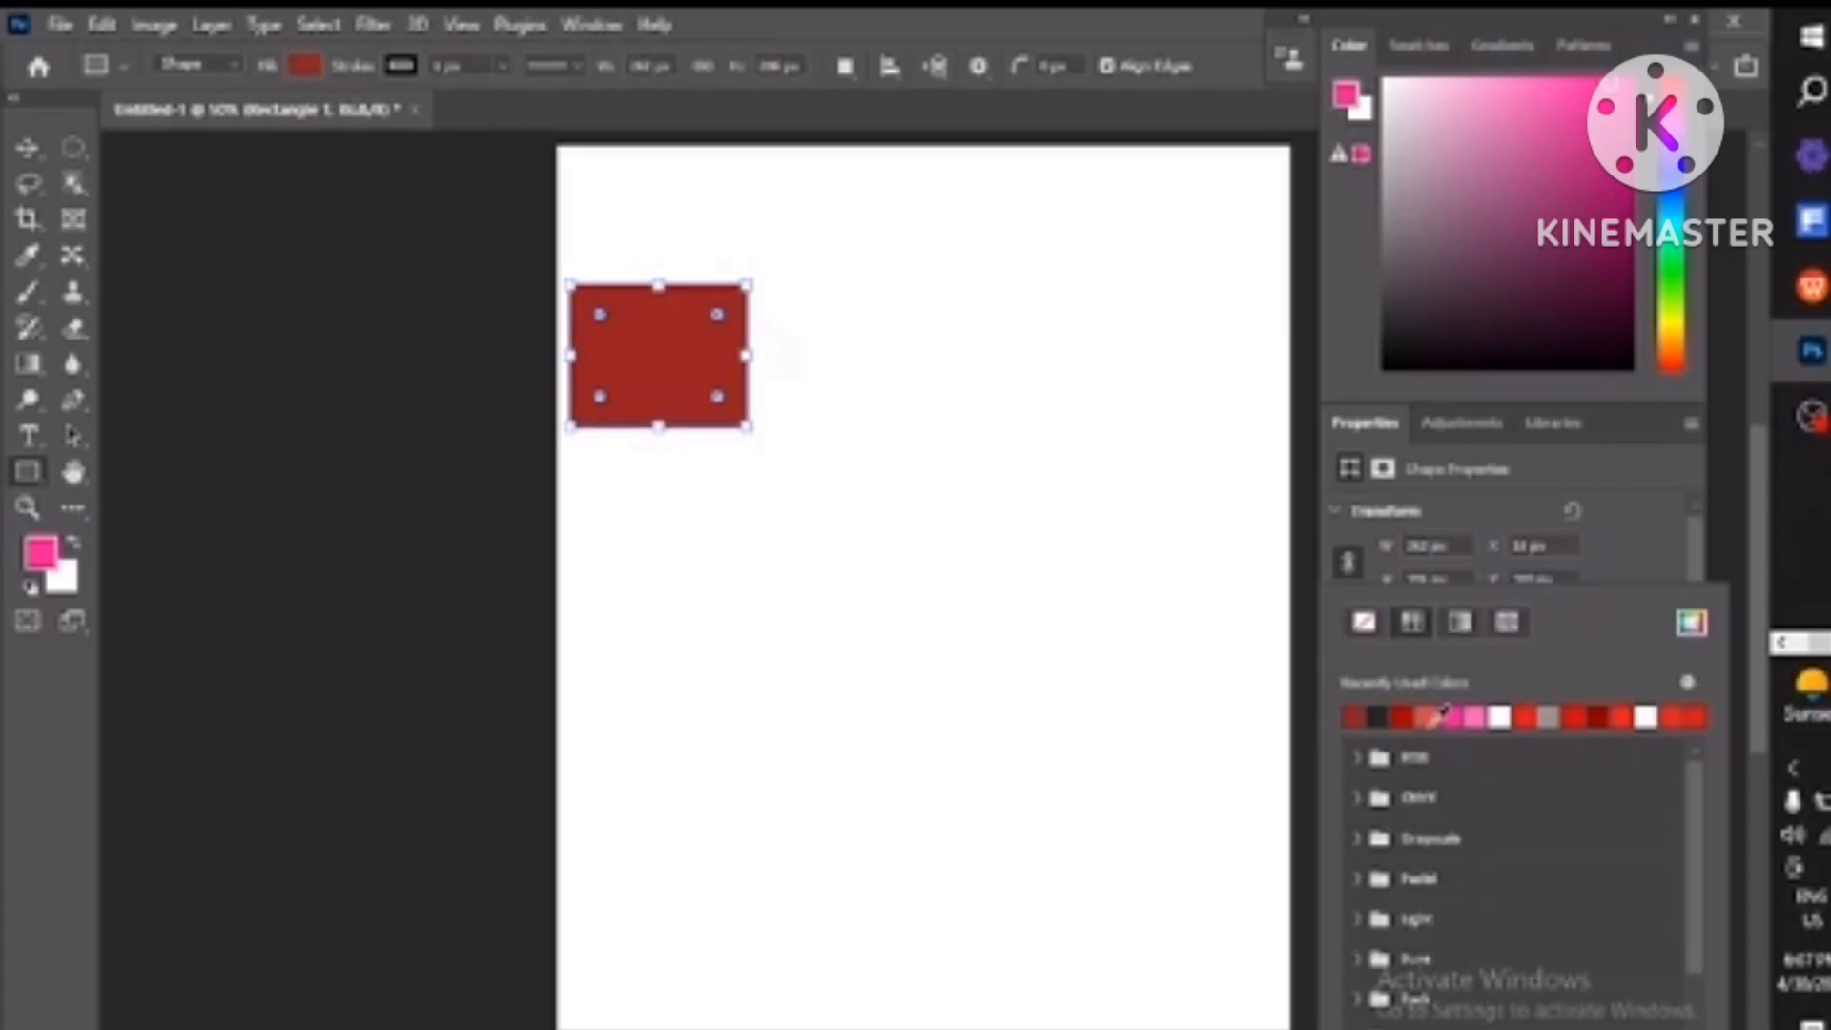
left_click(1377, 715)
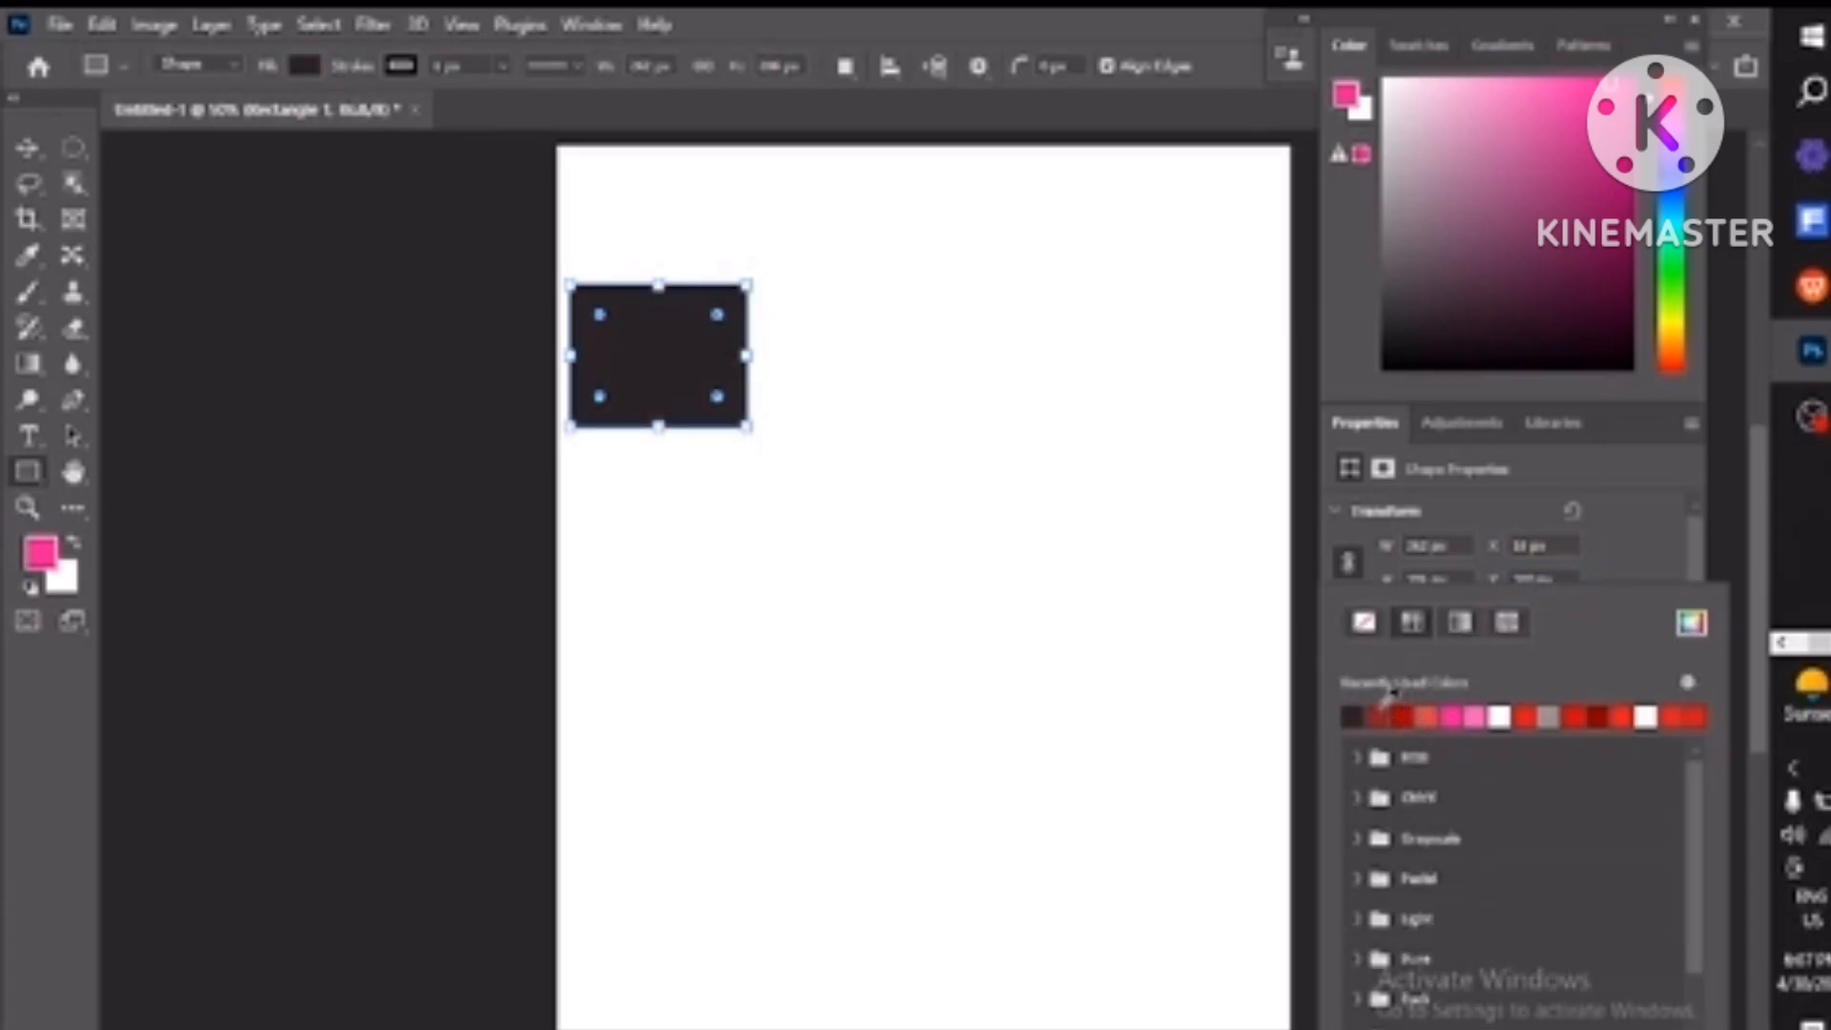
left_click(1601, 715)
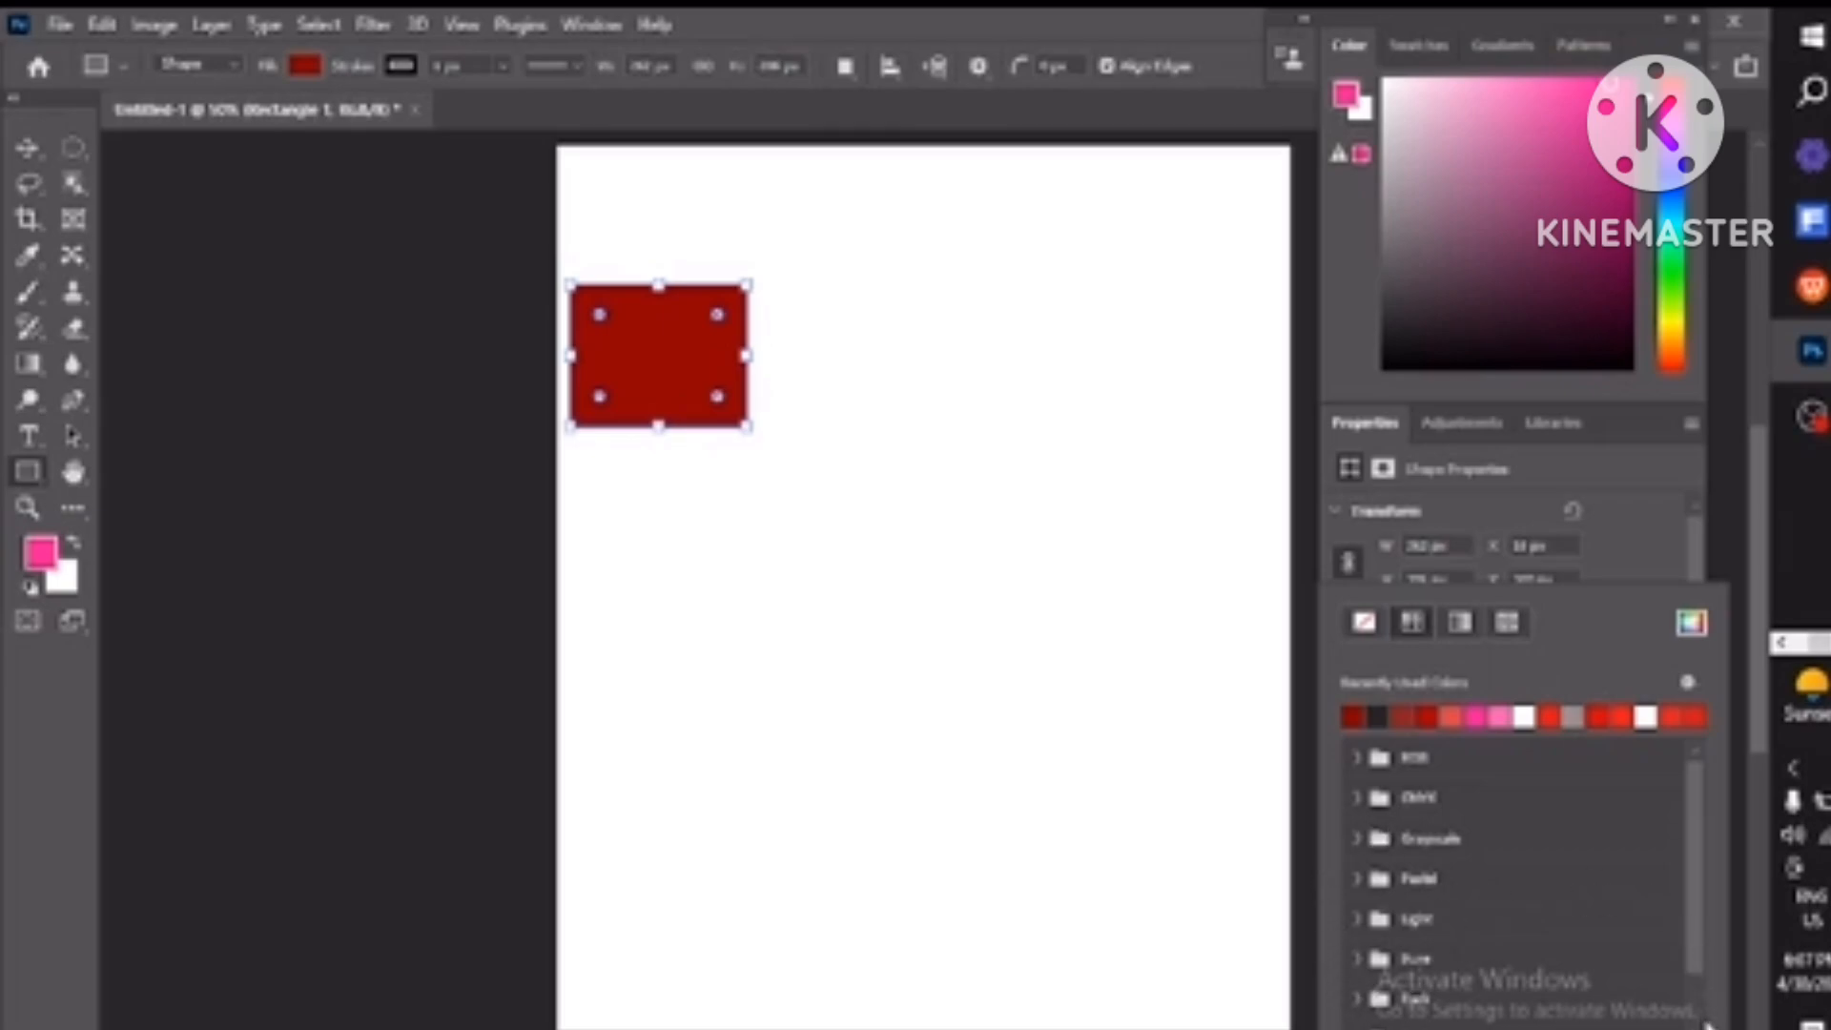
Try no fill and a darker red on the rectangle, and settle on a recently used bright red fill.
scroll(1516, 882, "down", 1)
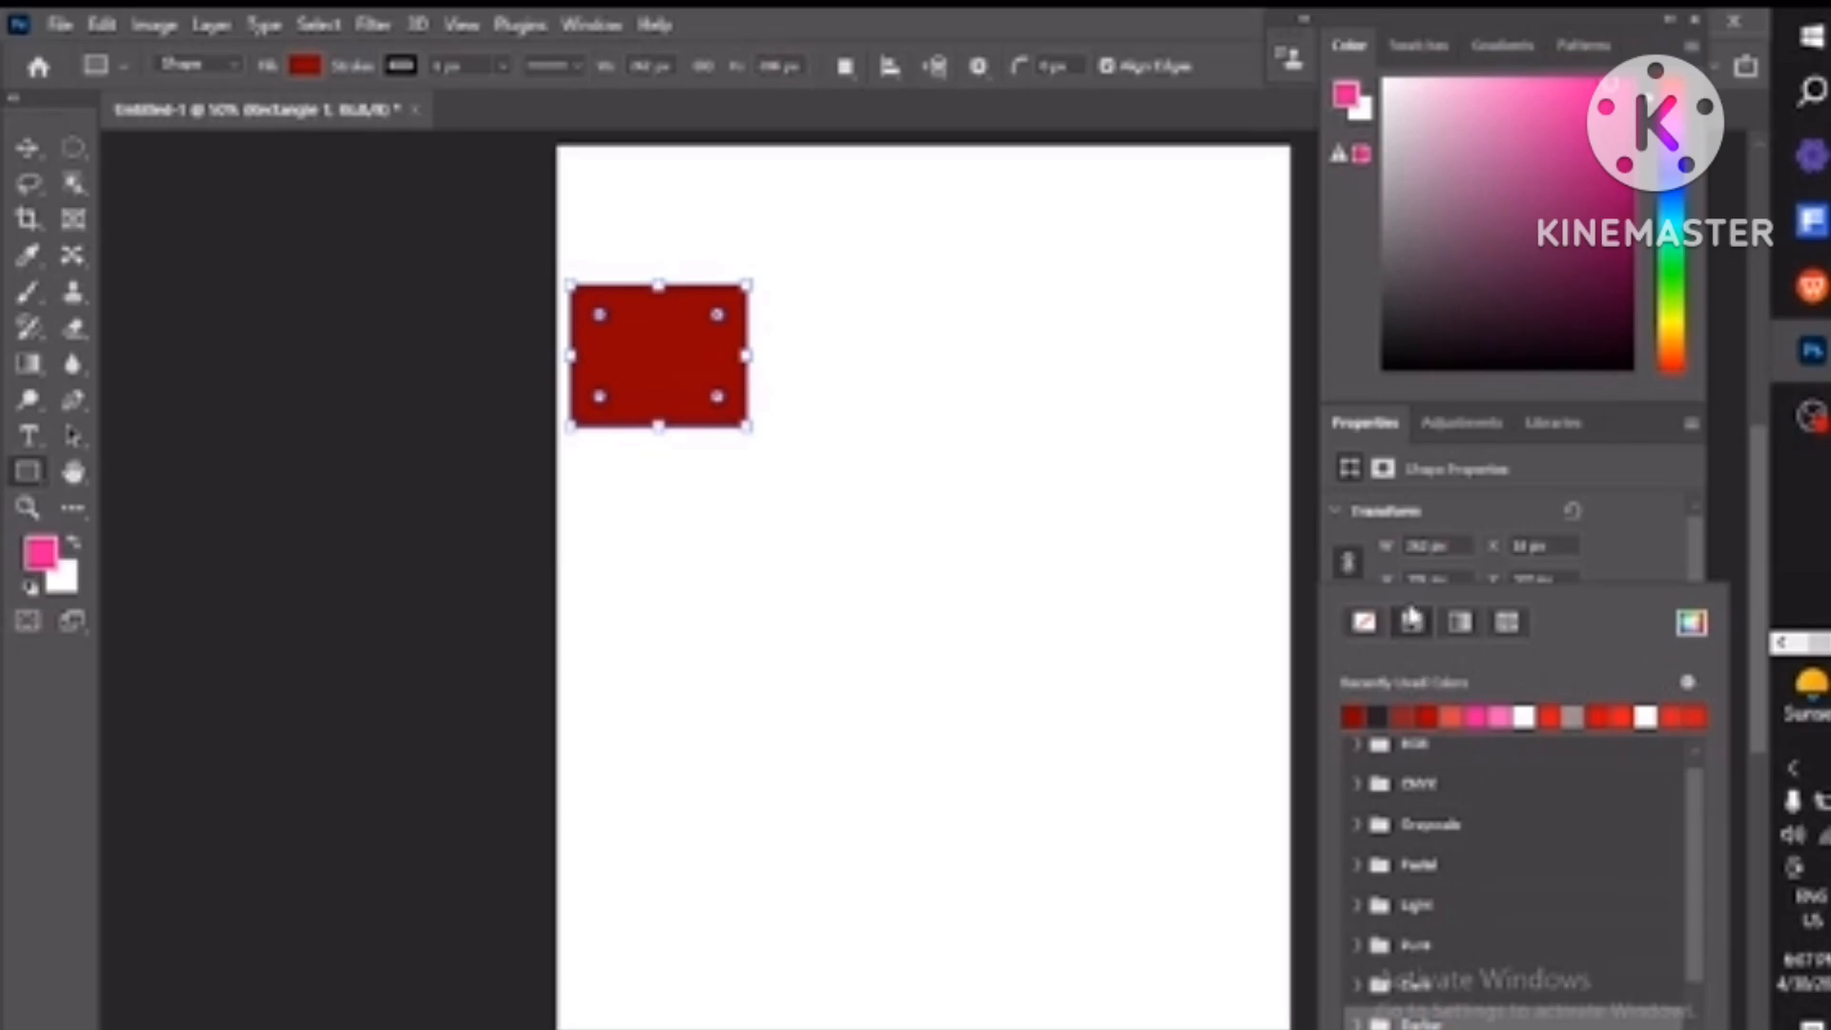
left_click(1364, 623)
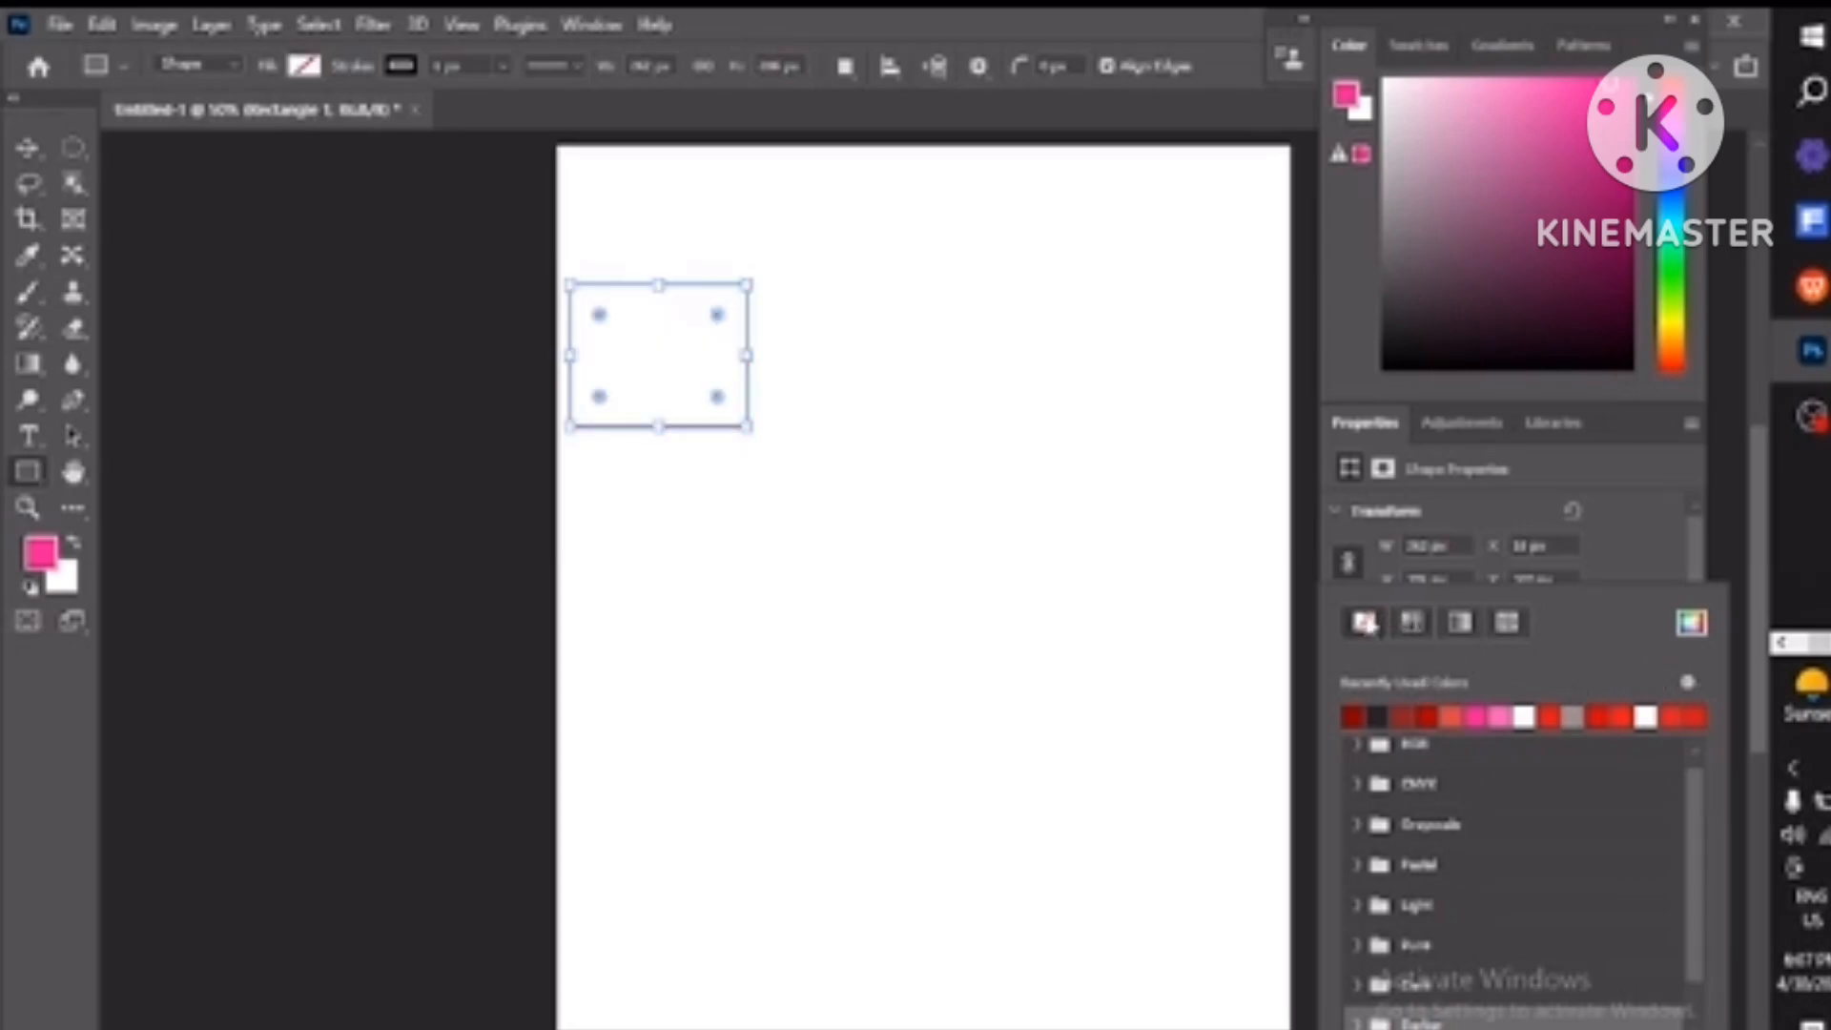
left_click(1403, 716)
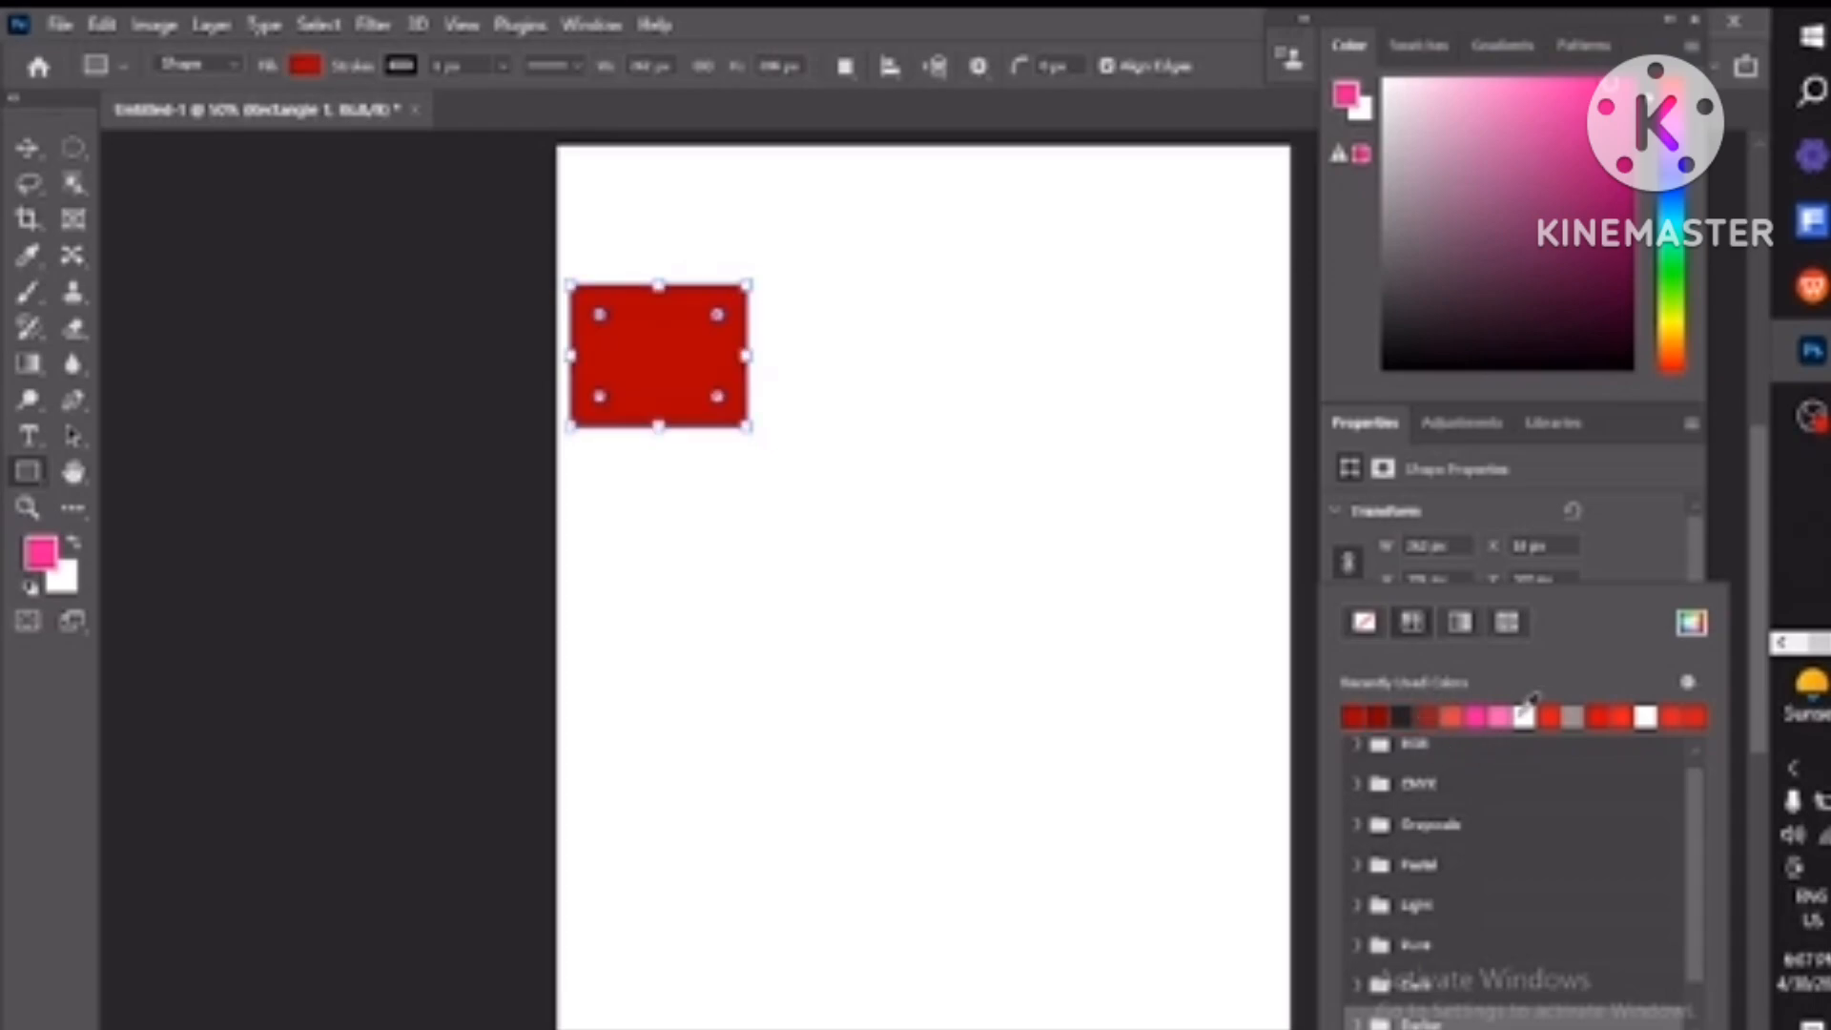
left_click(1550, 713)
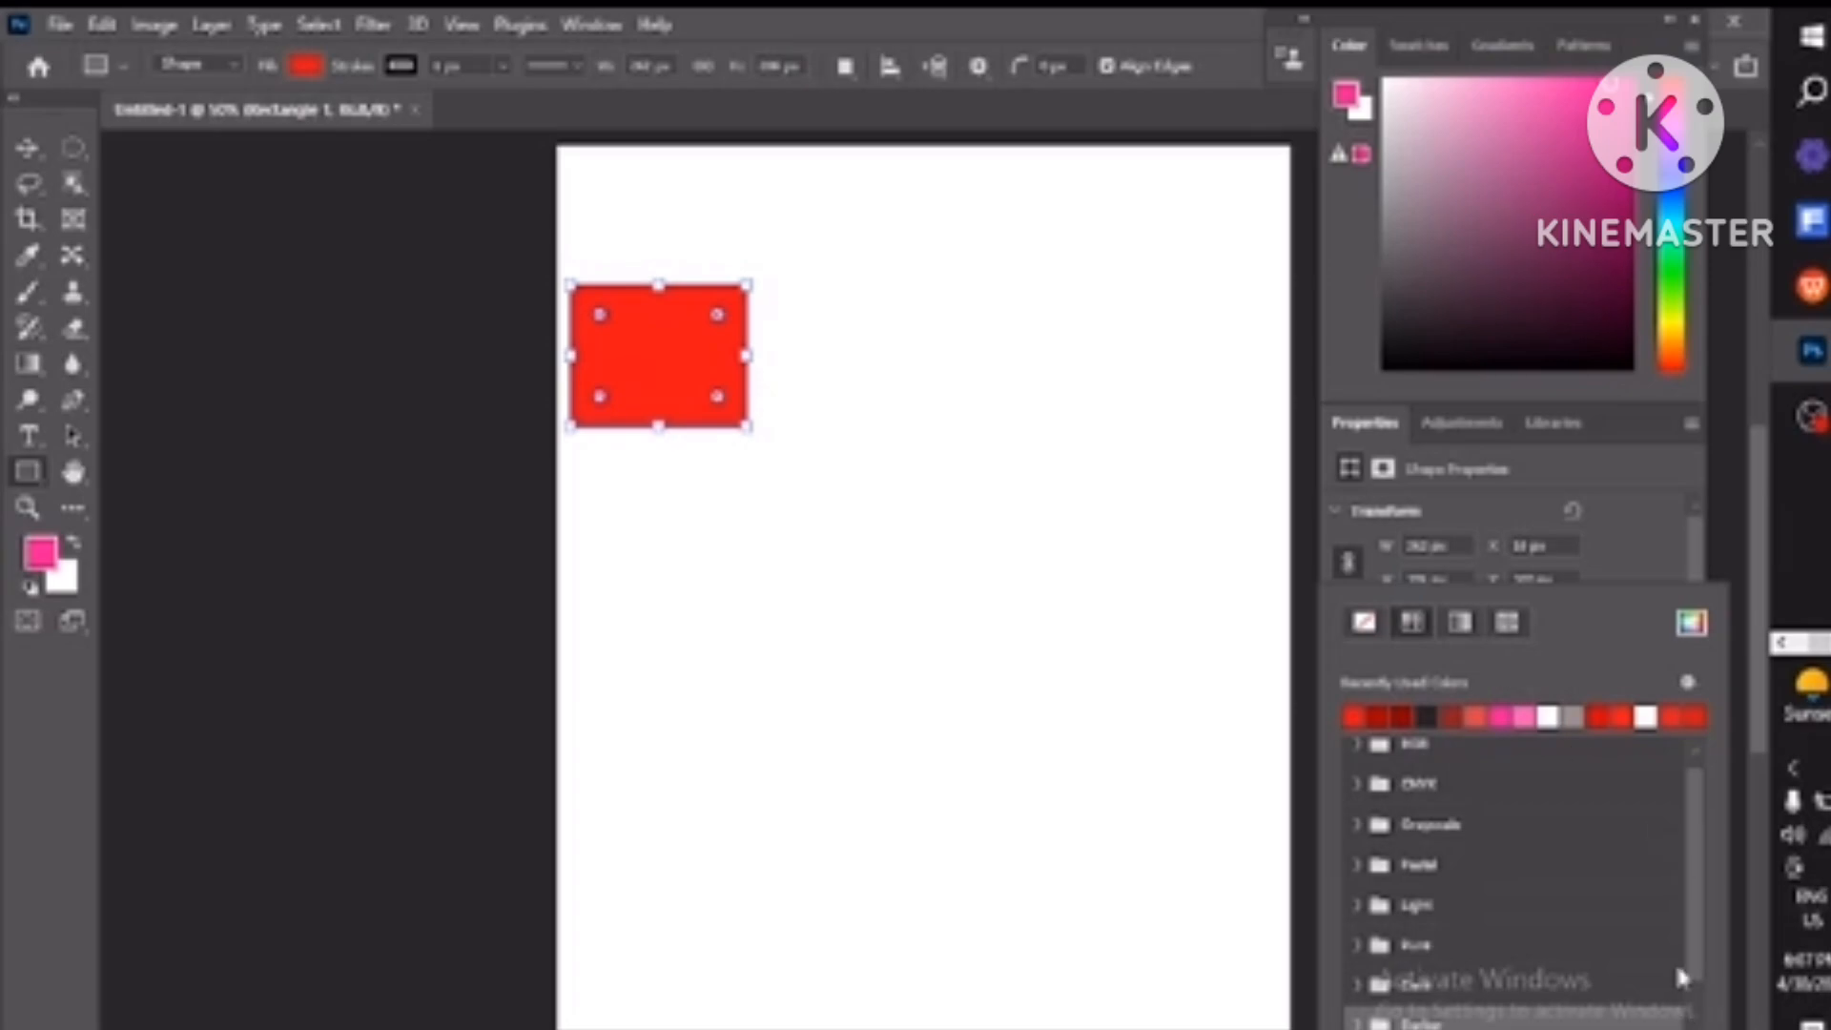
left_click(1697, 686)
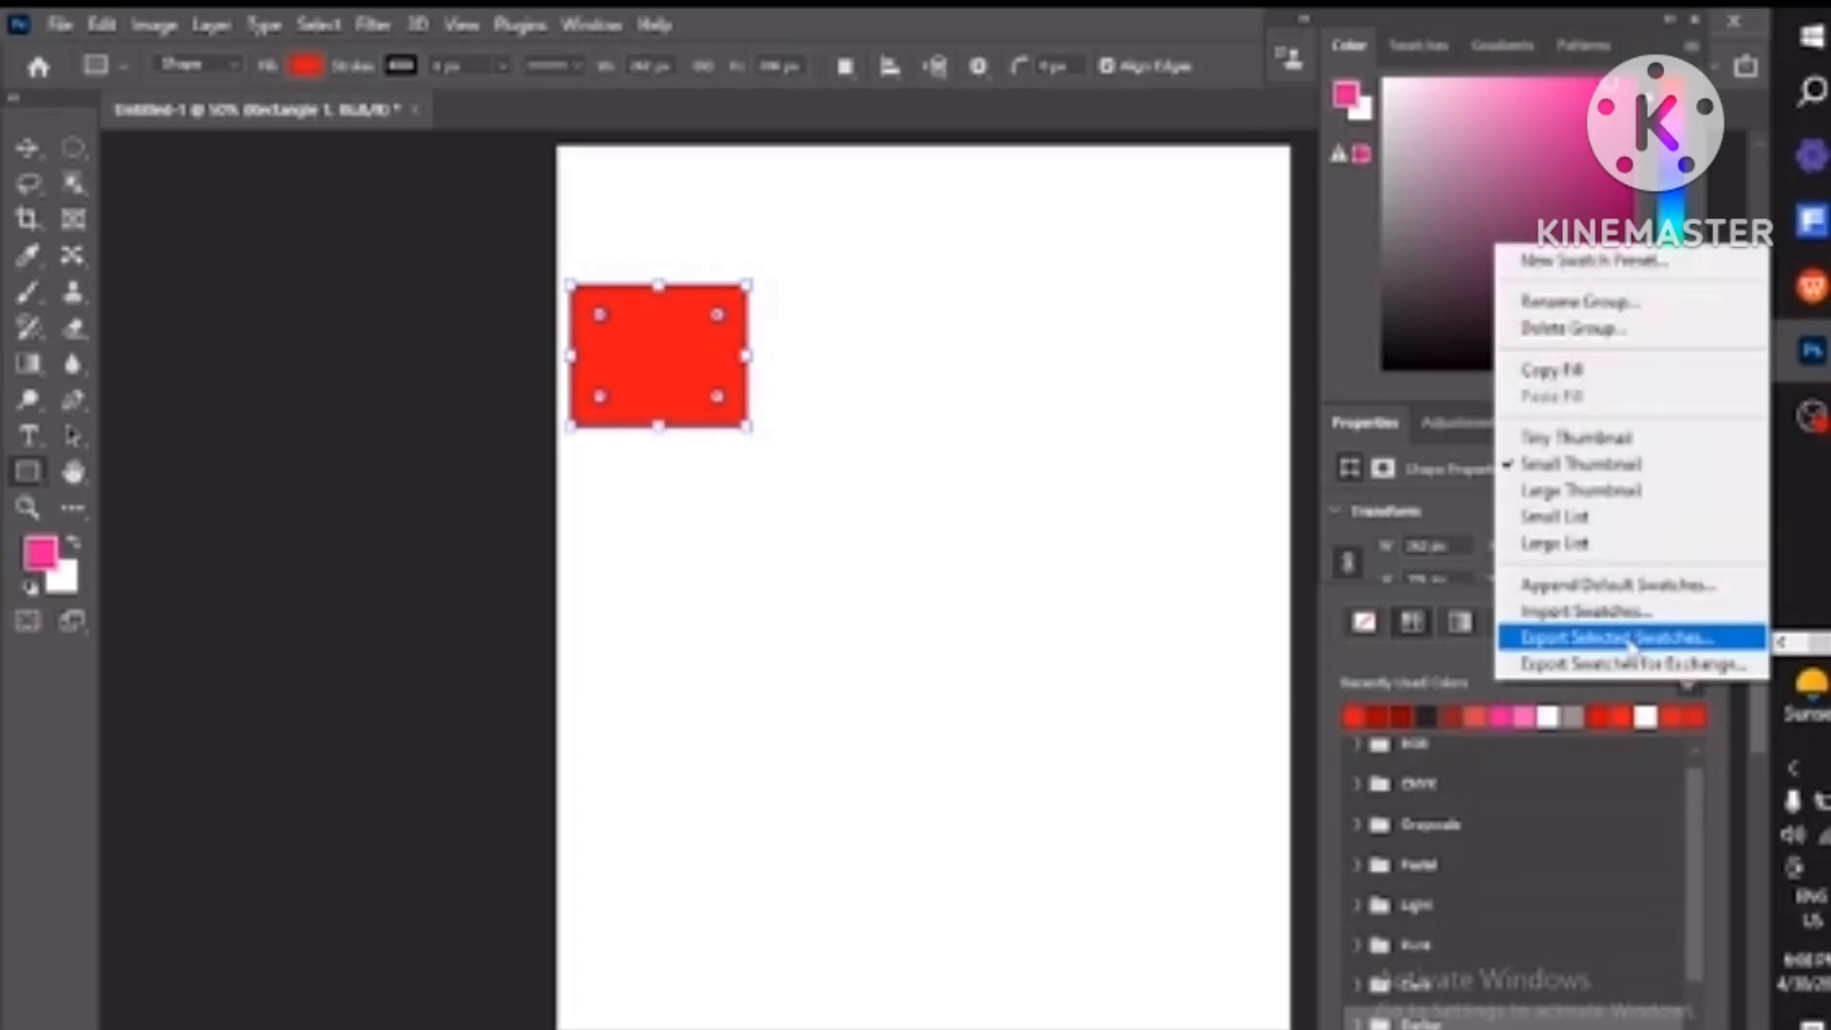
Set the red rectangle's stroke width to 5 px.
left_click(1439, 790)
key("BackSpace")
key("BackSpace")
key("BackSpace")
key("BackSpace")
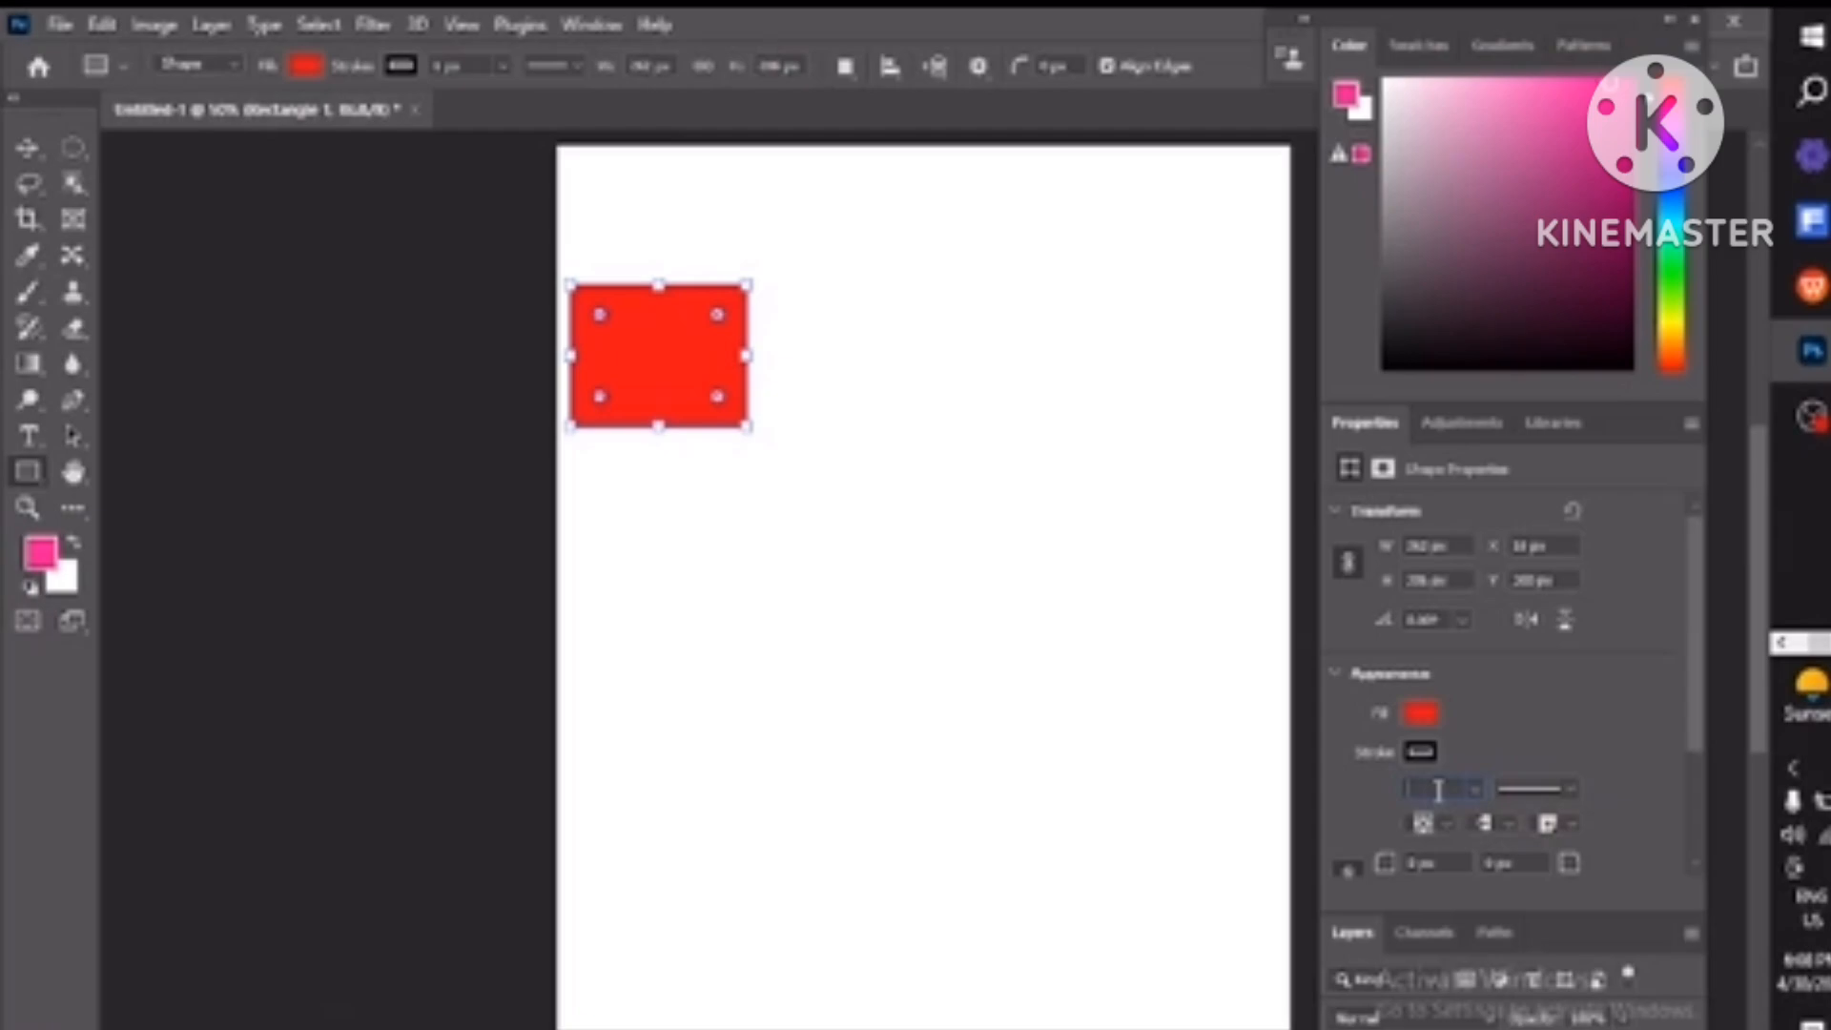
type("10")
key("BackSpace")
type("8")
Set the red rectangle's upper-left corner radius to 4 px.
left_click(1439, 862)
left_click(1439, 862)
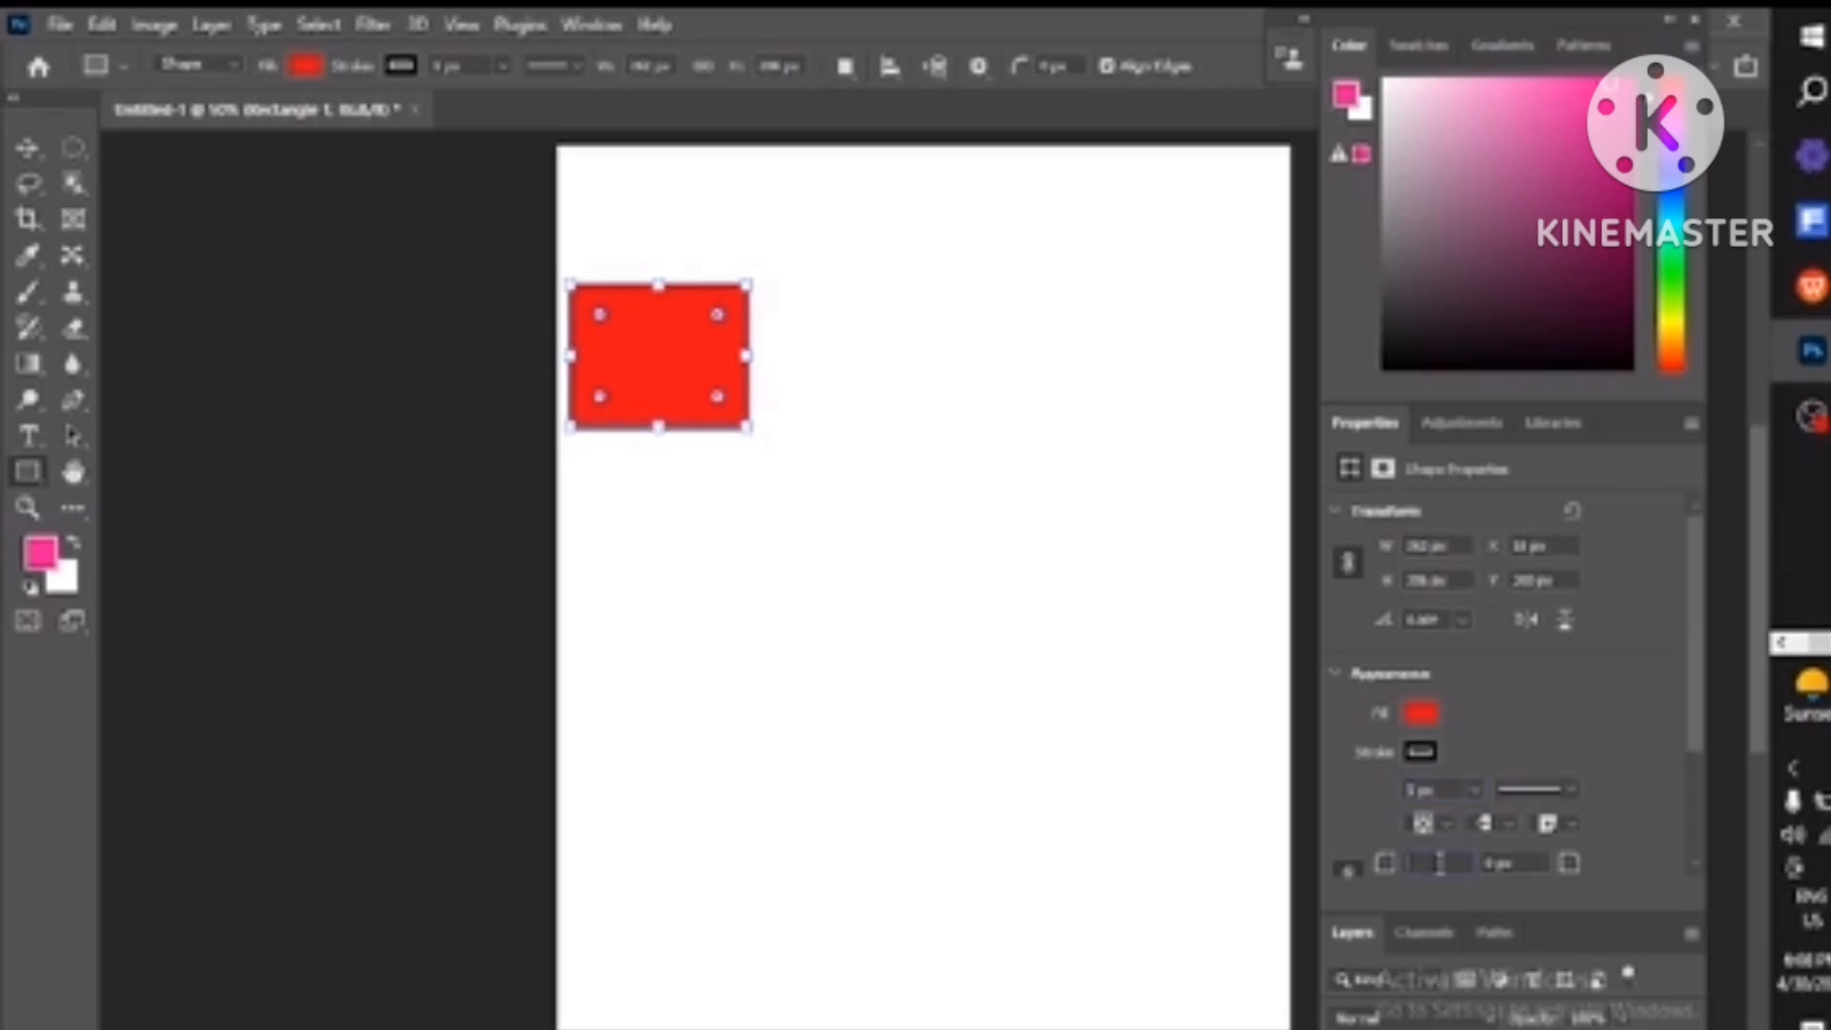
type("456")
key("BackSpace")
key("BackSpace")
key("BackSpace")
type("4")
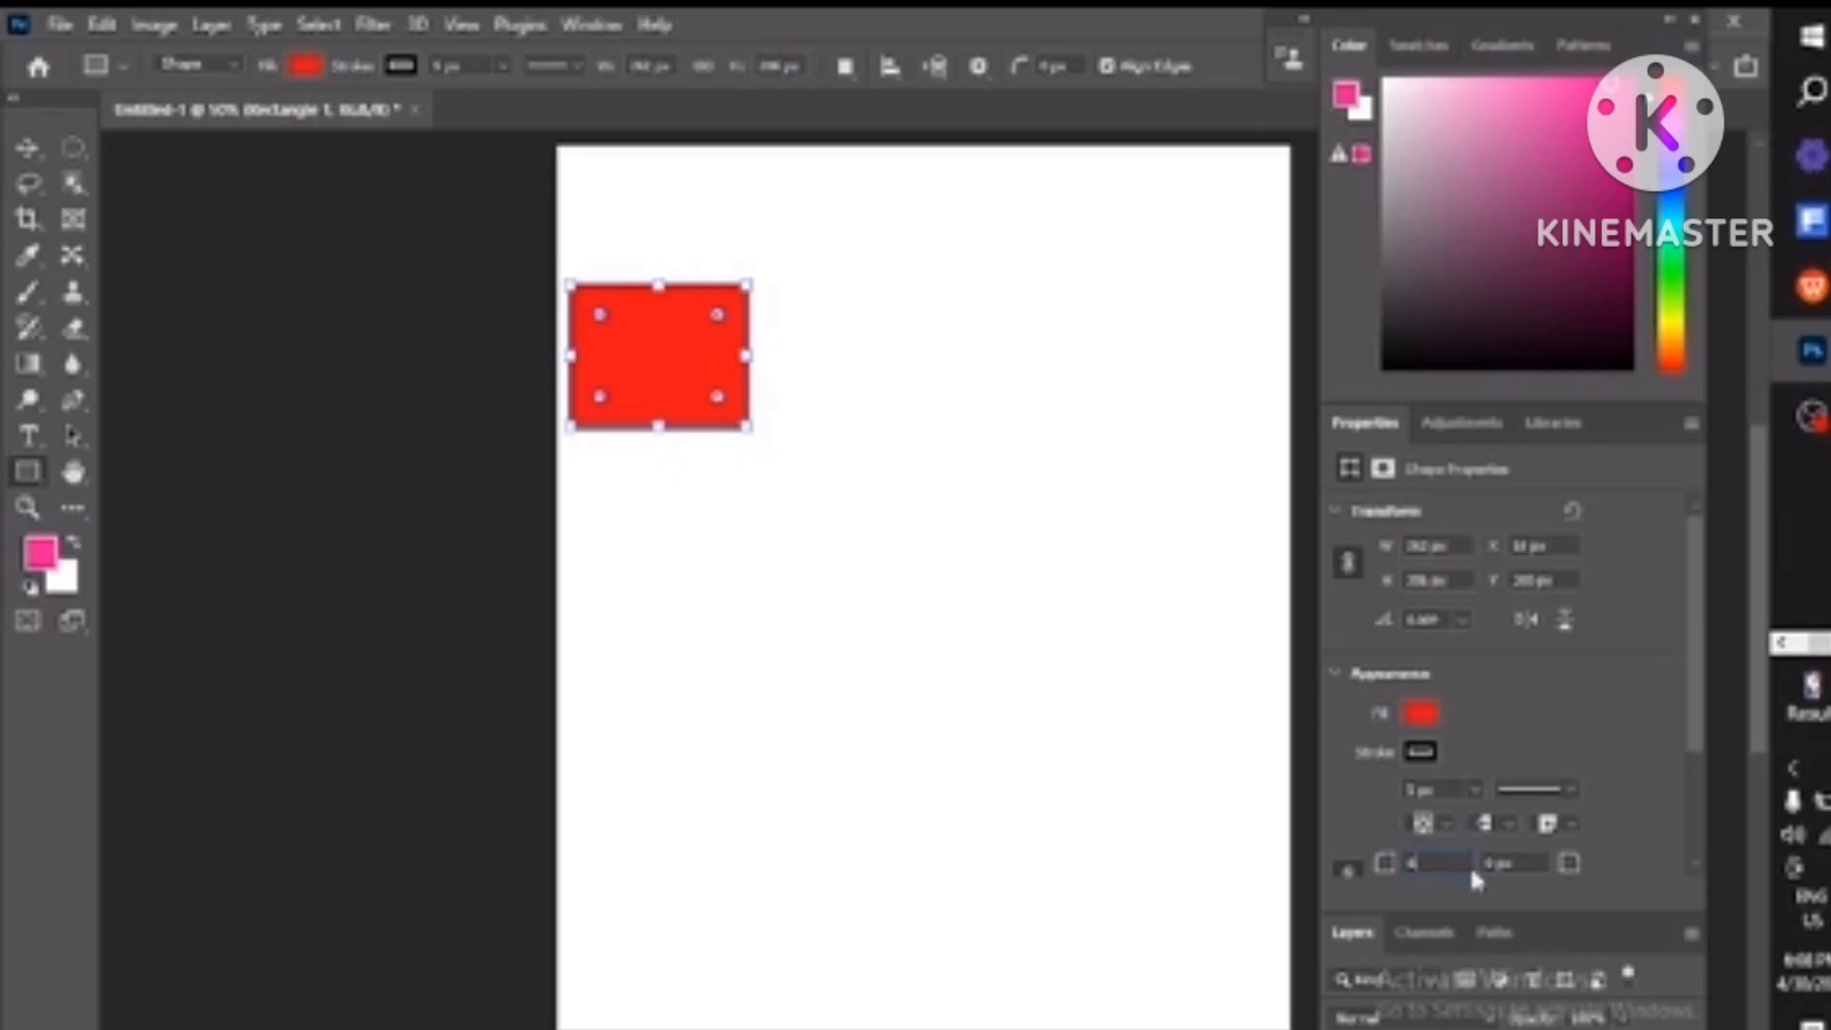
key("Return")
Create a 262 by 206 px rectangle from its centre with 60 px corner radii in the canvas's right half.
left_click(1103, 621)
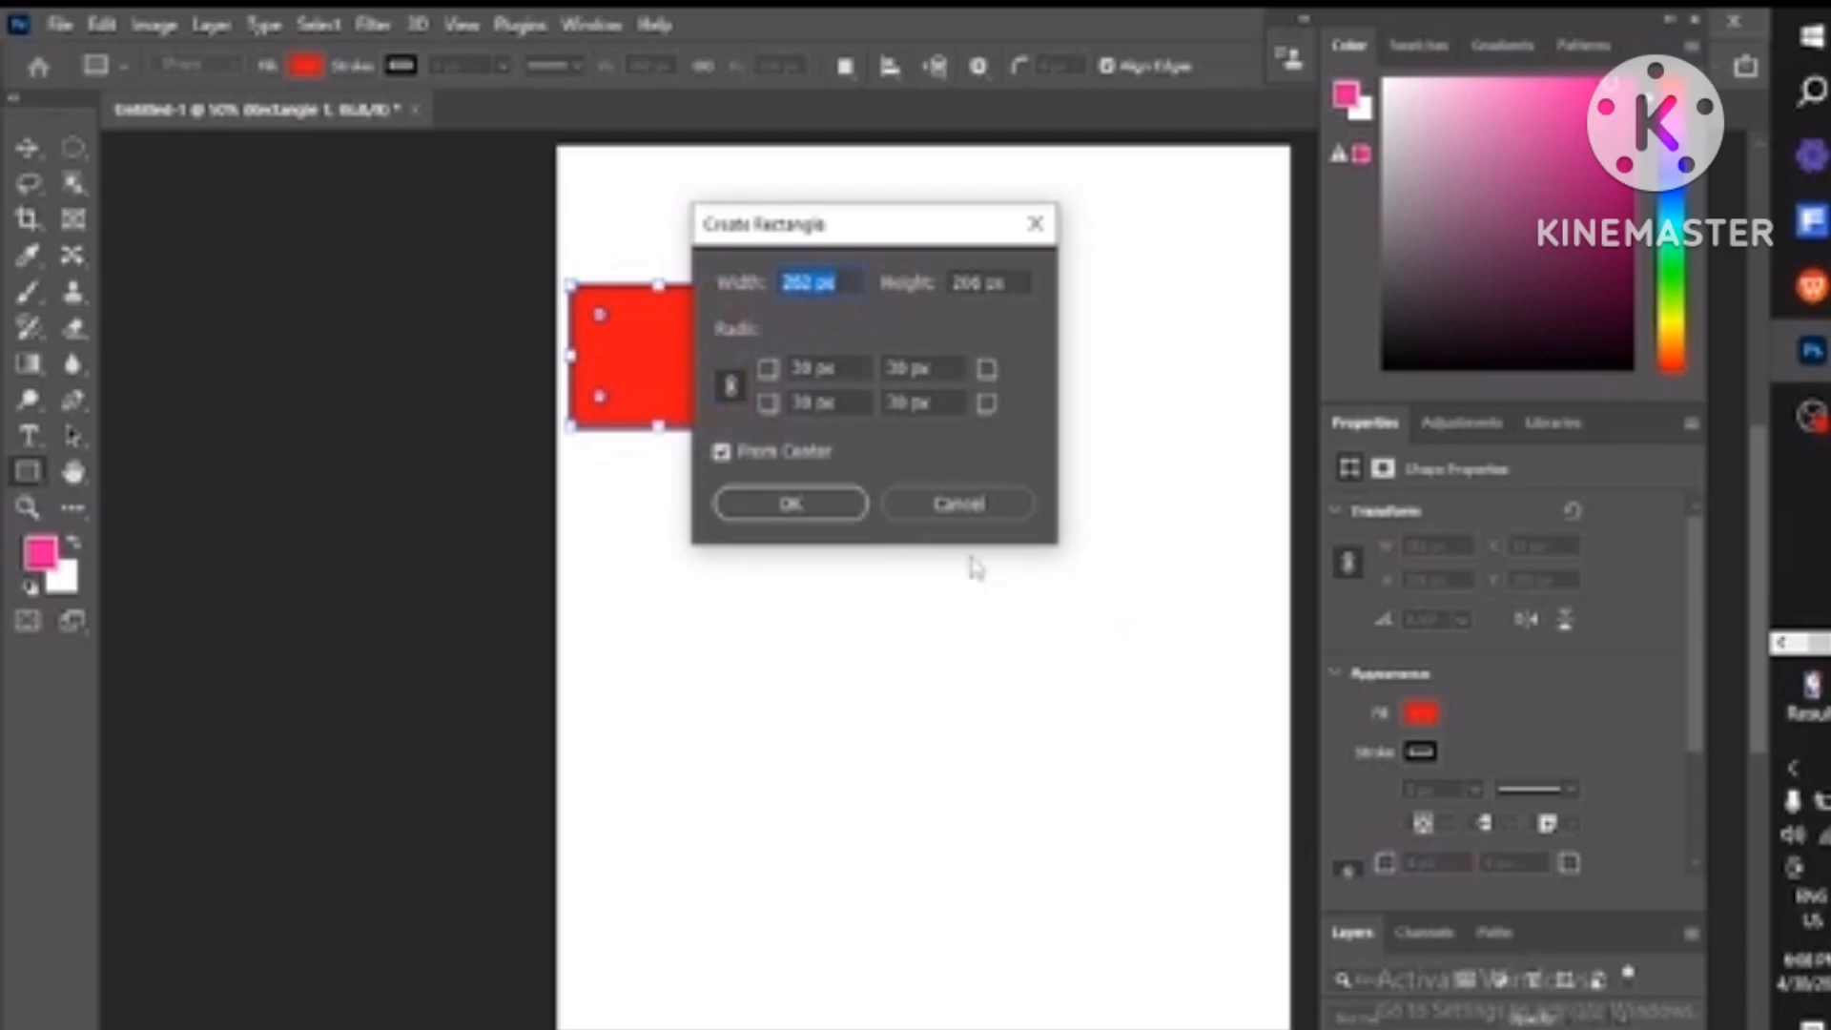
left_click(843, 359)
key("BackSpace")
key("BackSpace")
key("BackSpace")
key("BackSpace")
key("BackSpace")
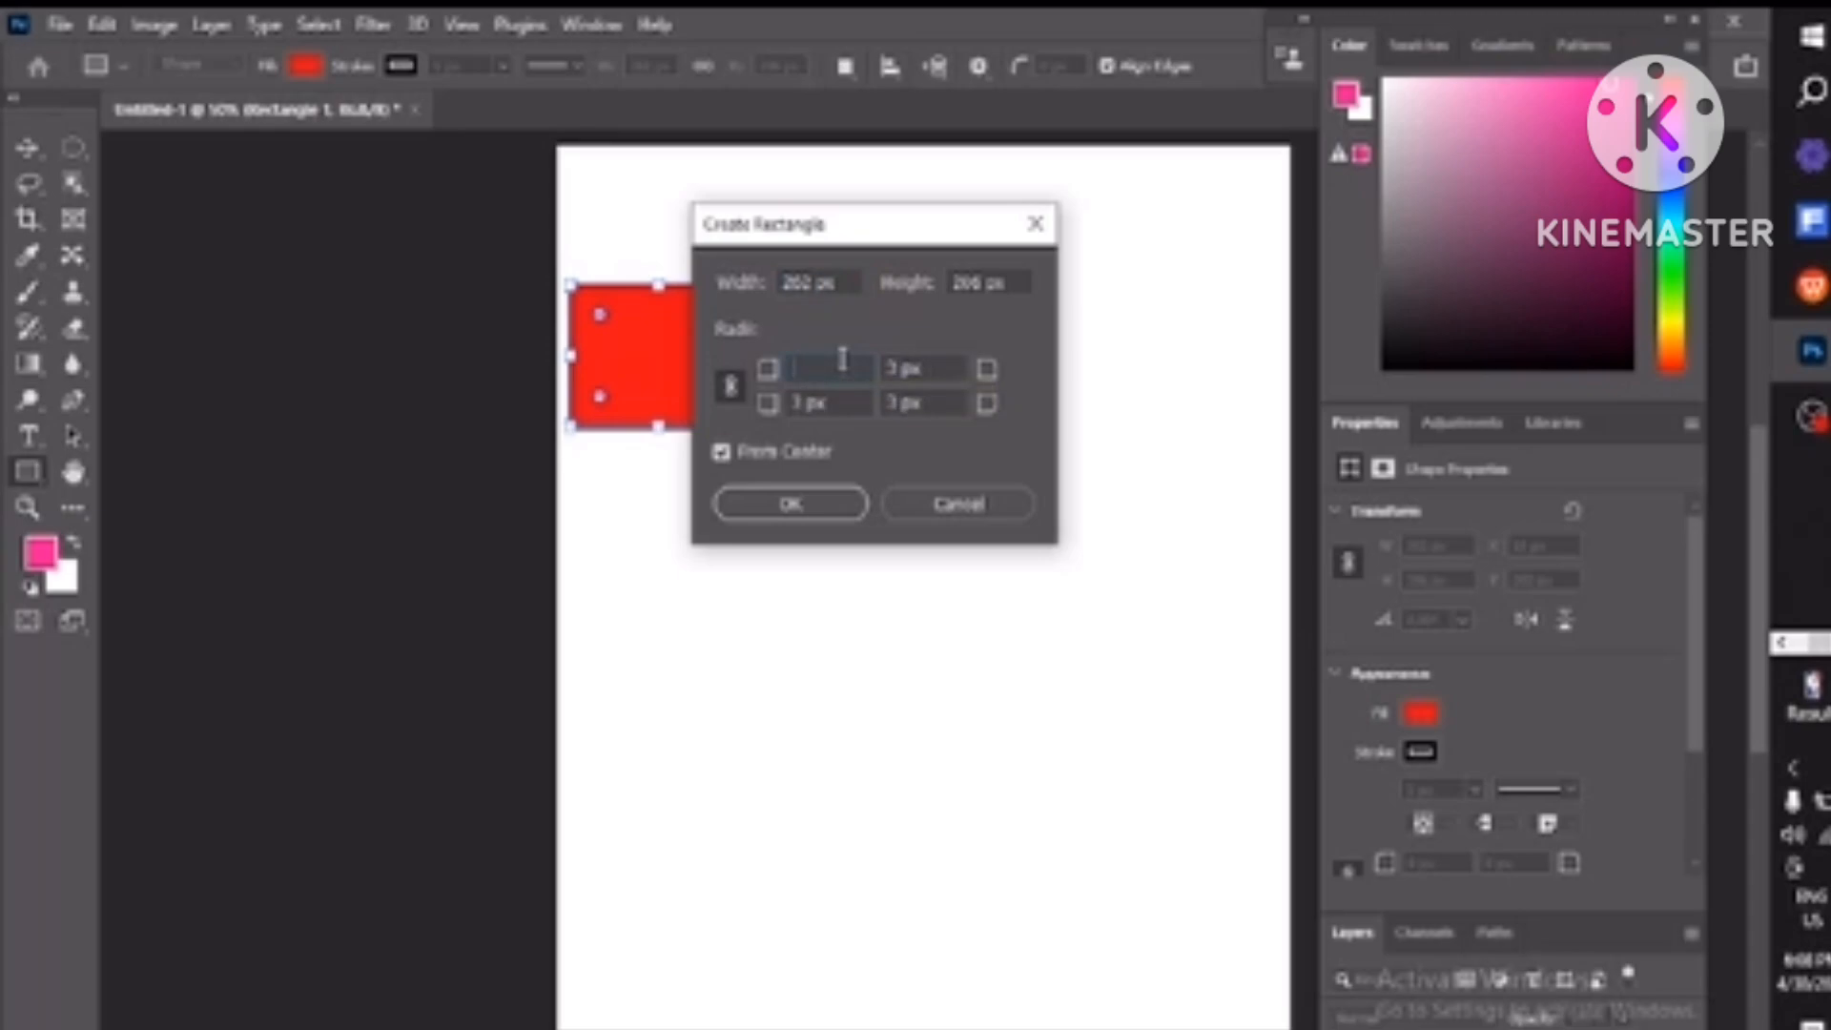
type("39")
double_click(852, 369)
key("BackSpace")
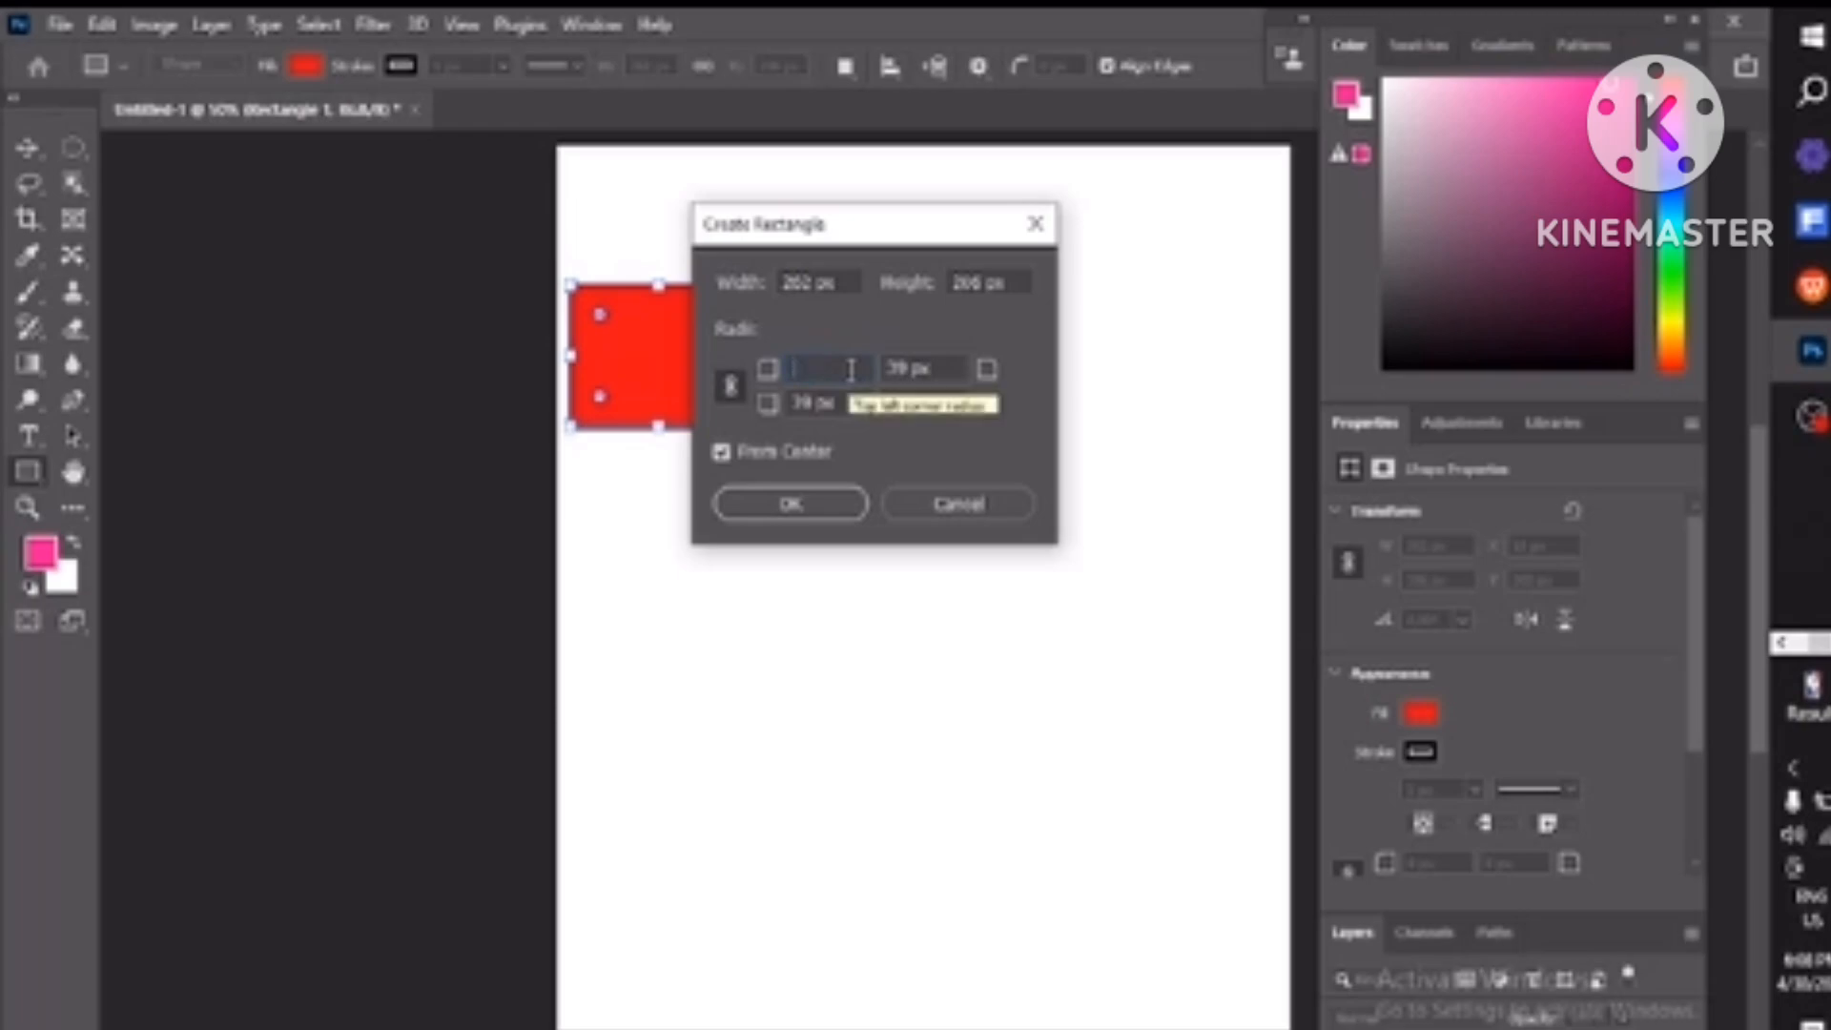
type("68")
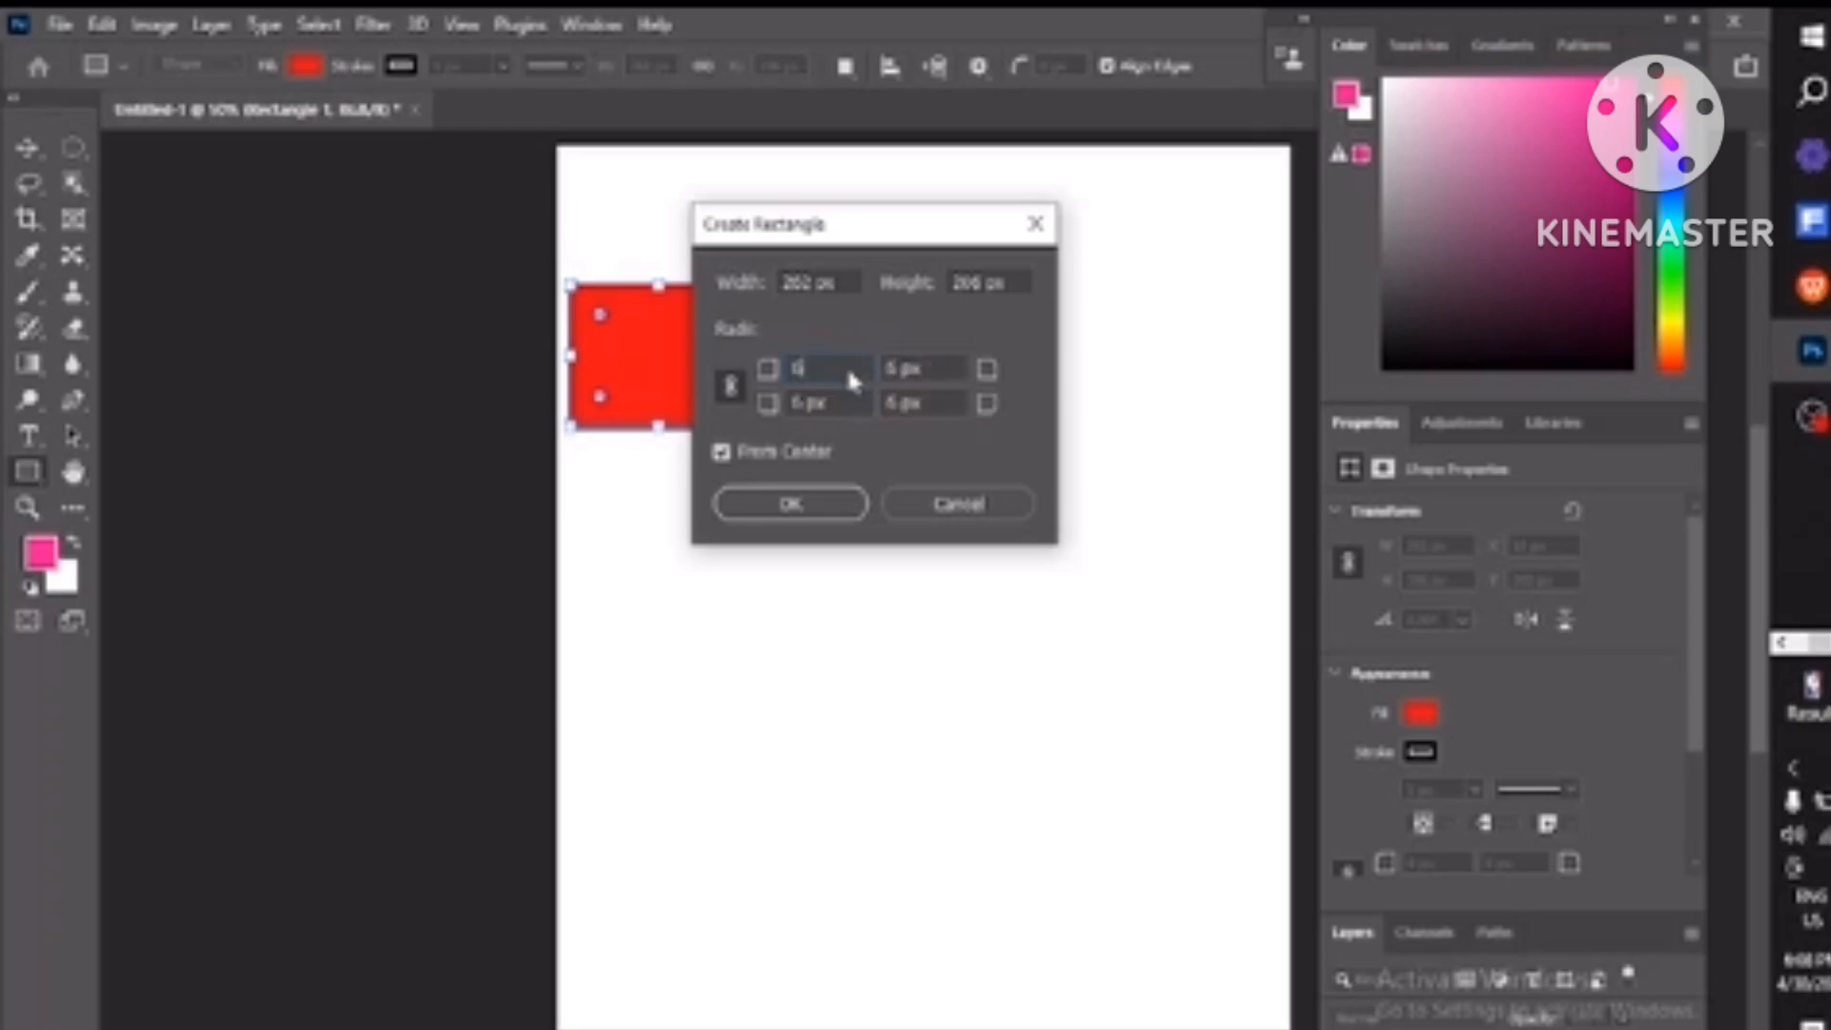
left_click(827, 496)
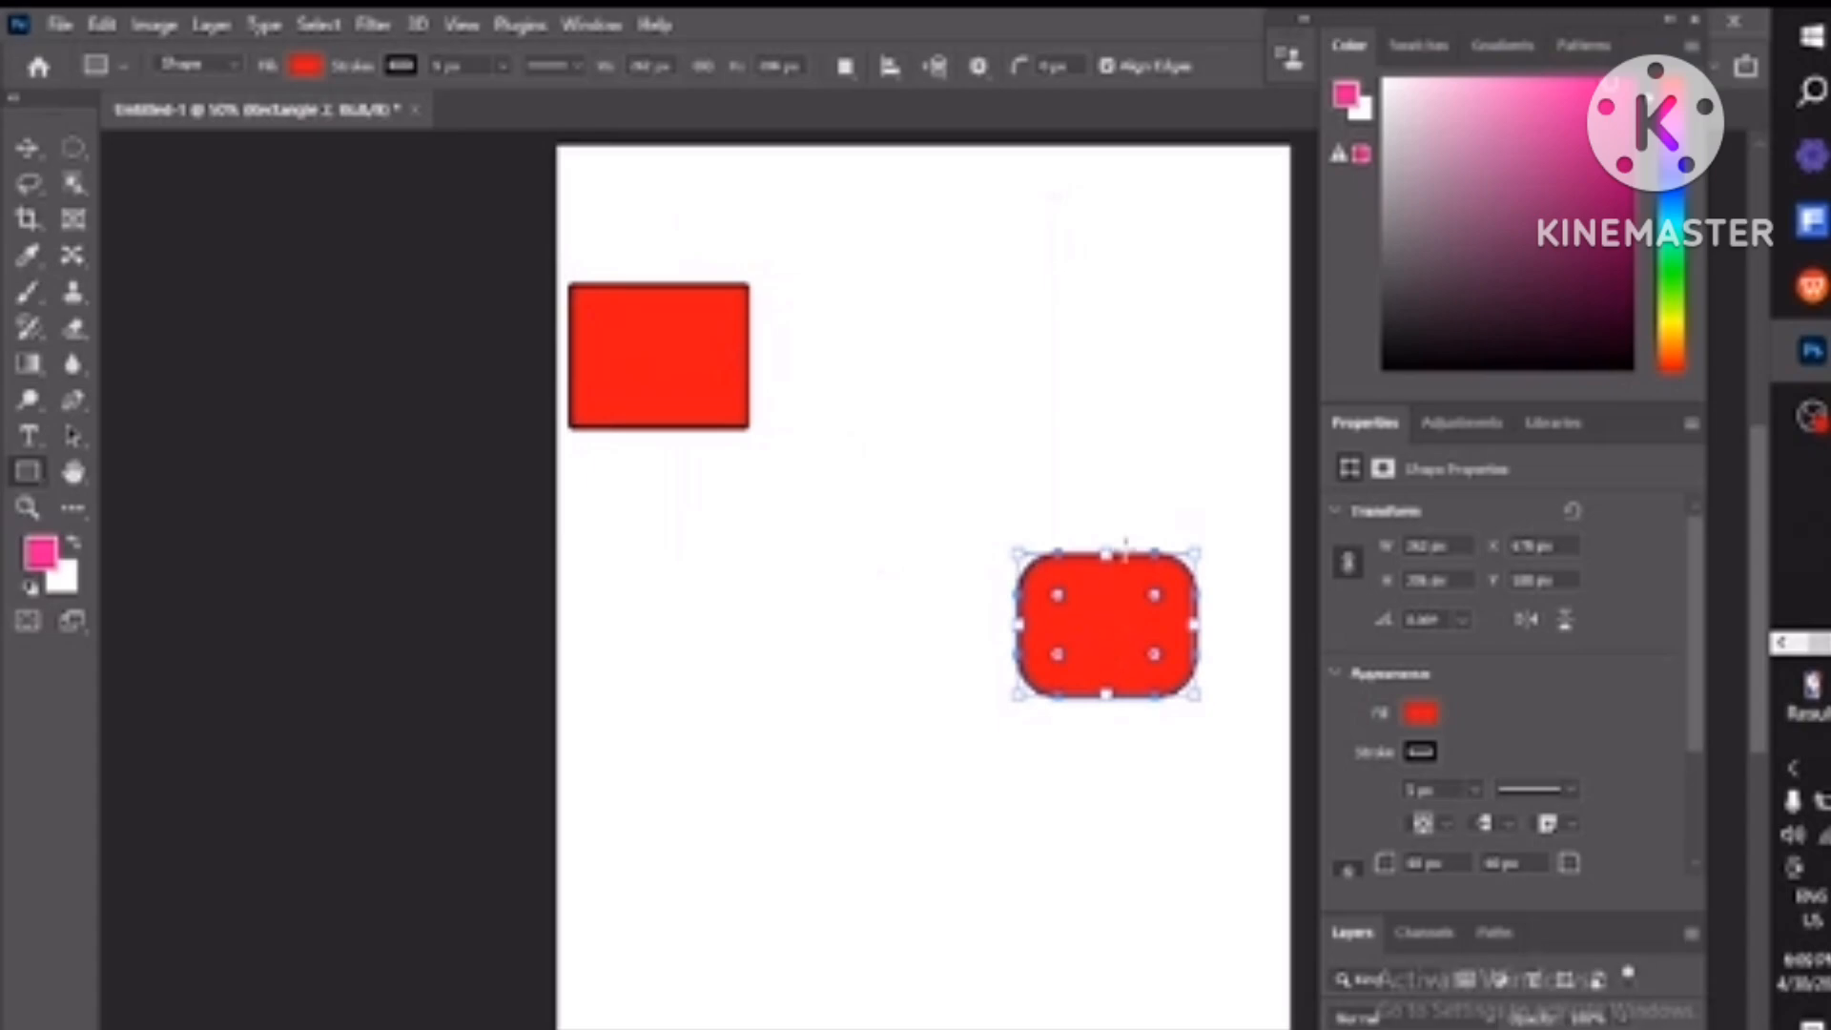
right_click(1040, 634)
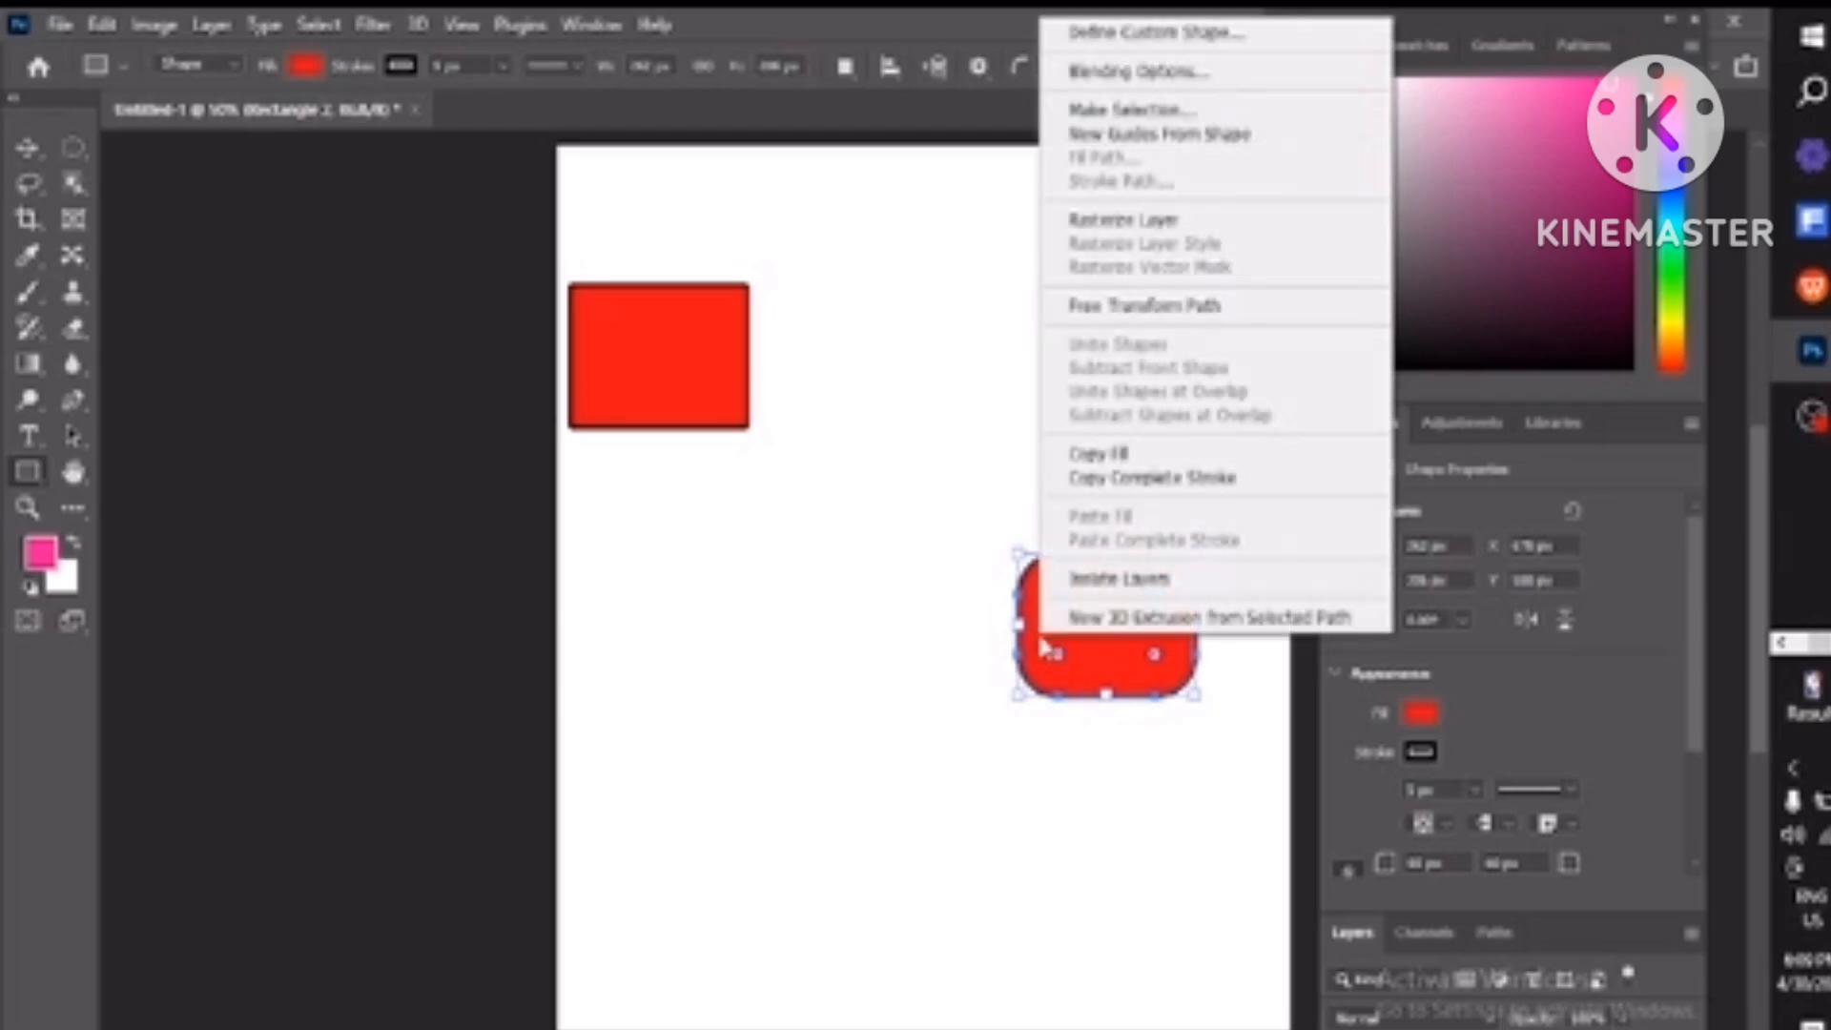
left_click(965, 589)
left_click(1107, 620)
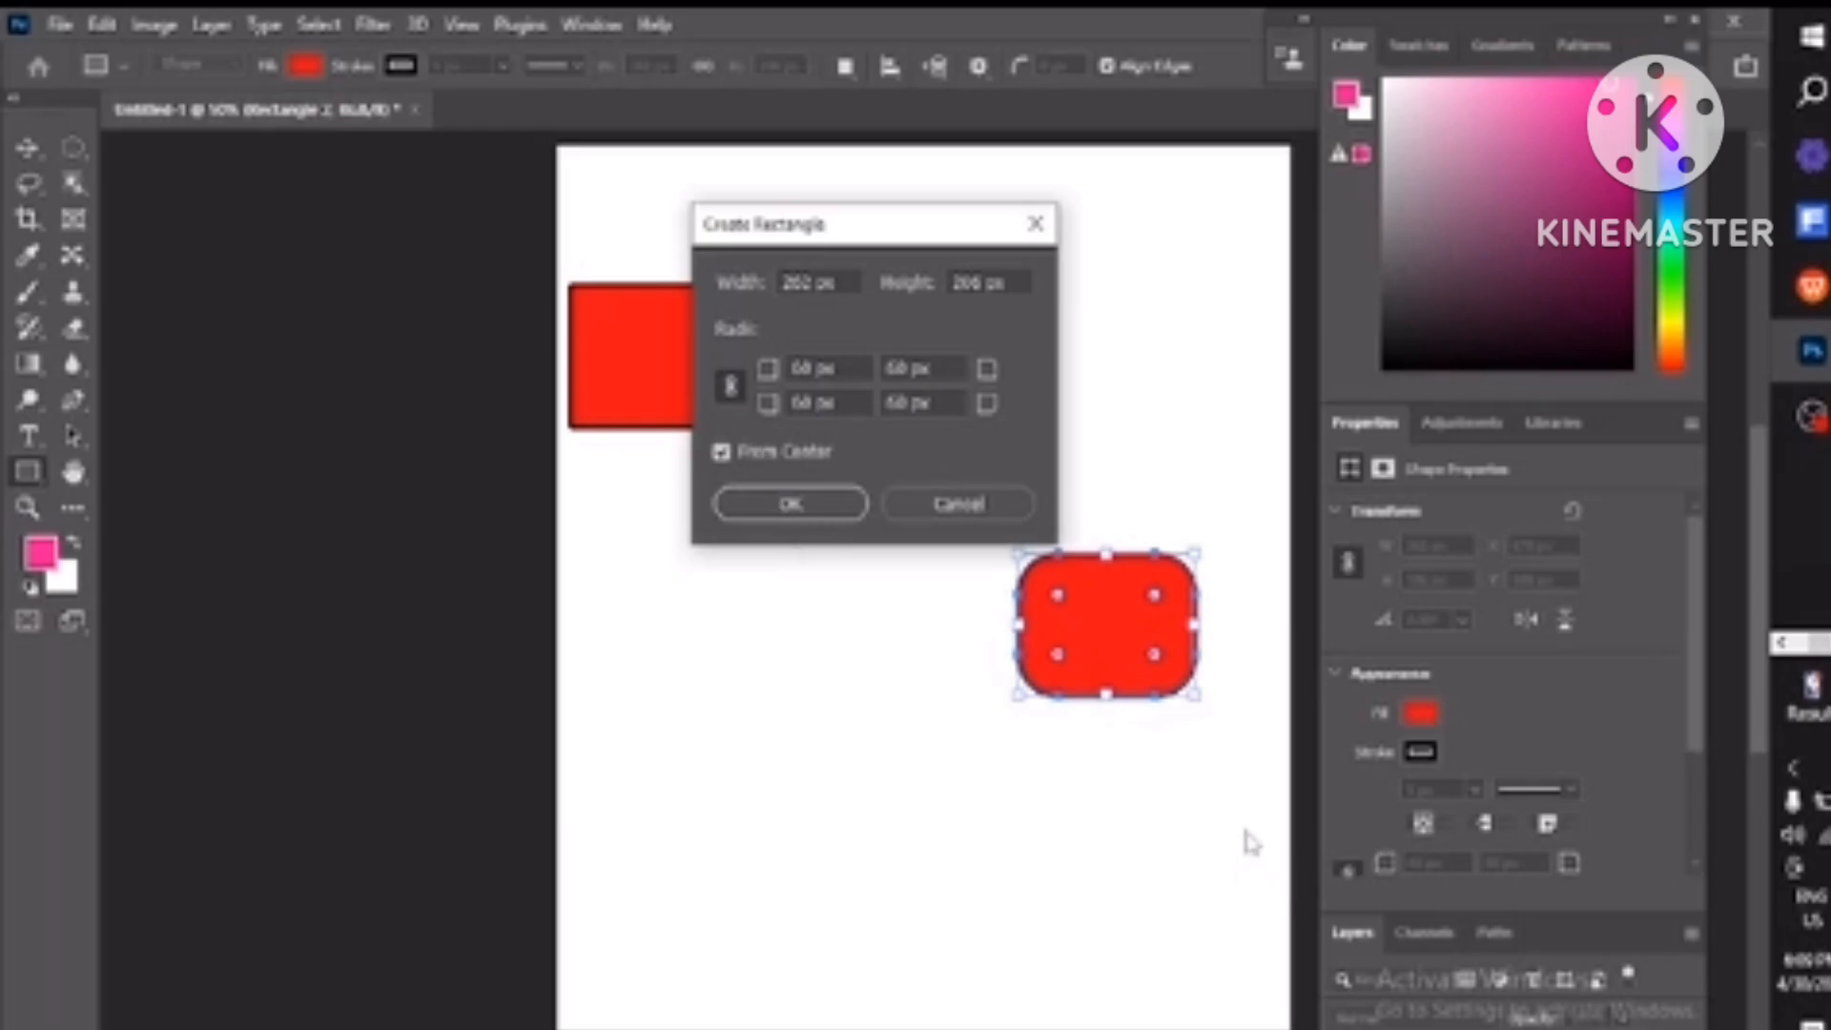
left_click(1029, 238)
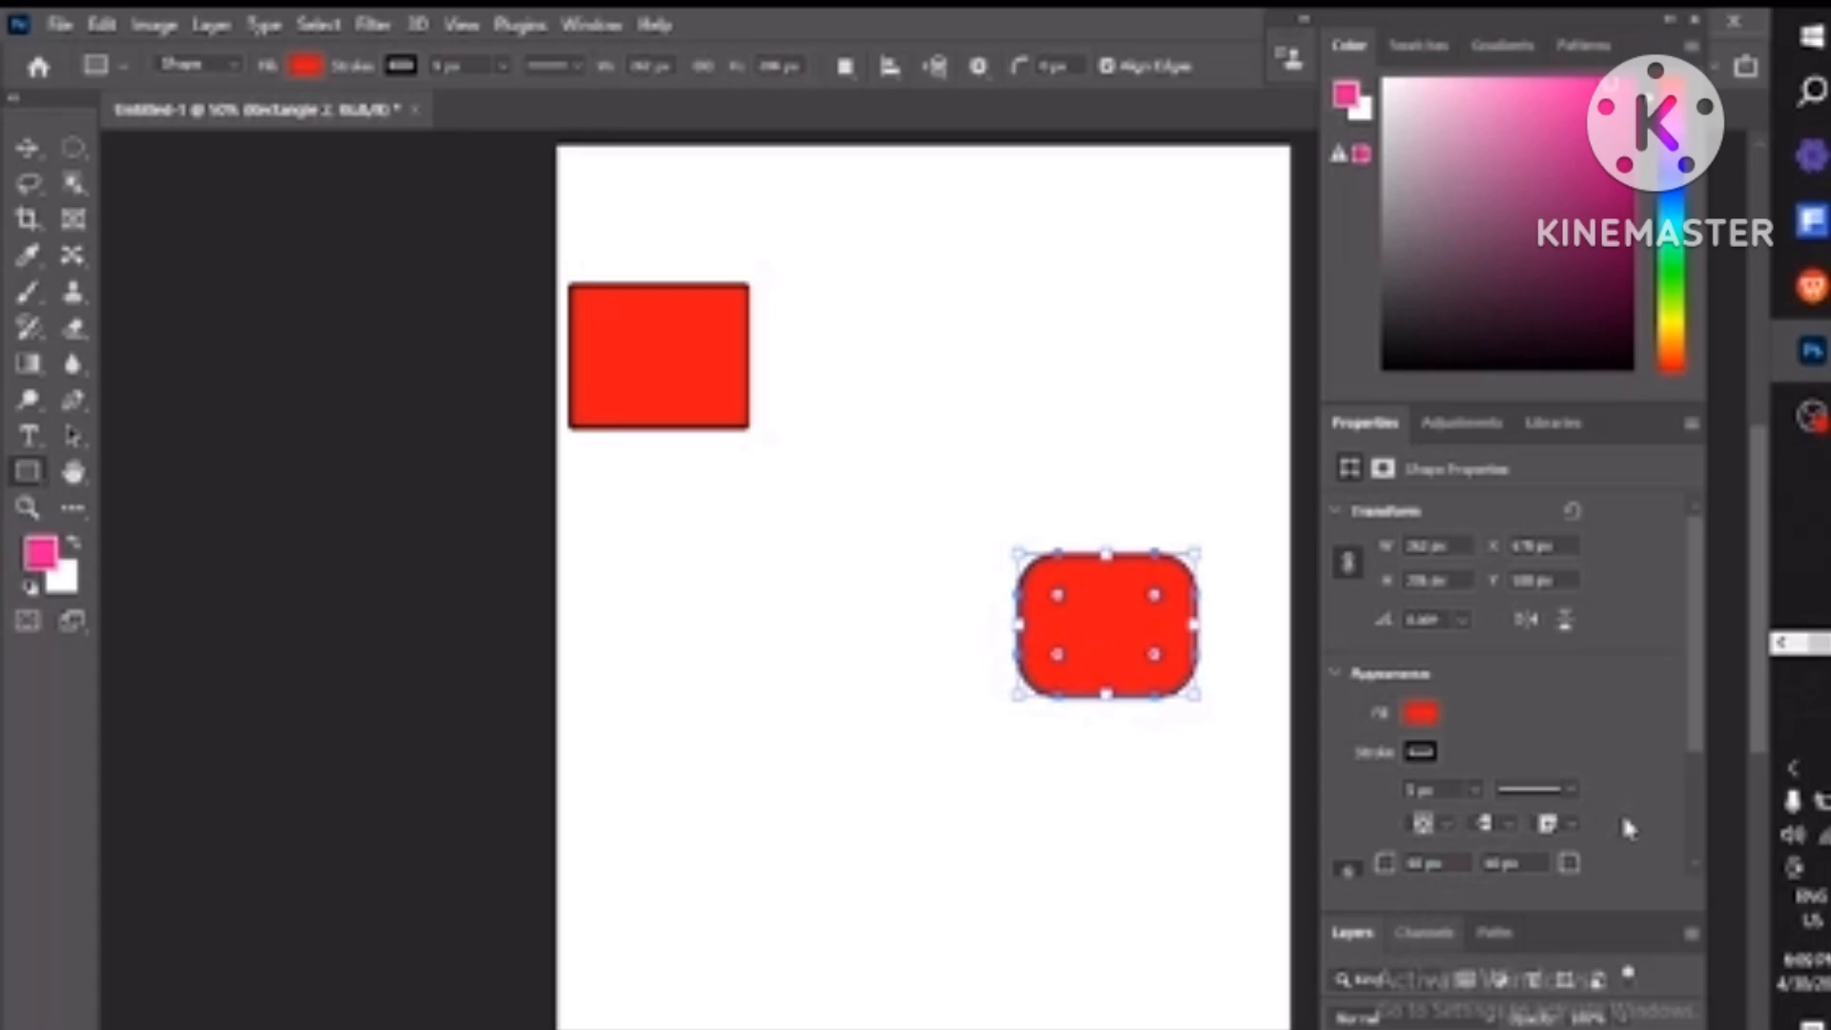
Try the subtract path operation on the rounded rectangle and switch it to intersect shape areas.
scroll(1696, 868, "down", 4)
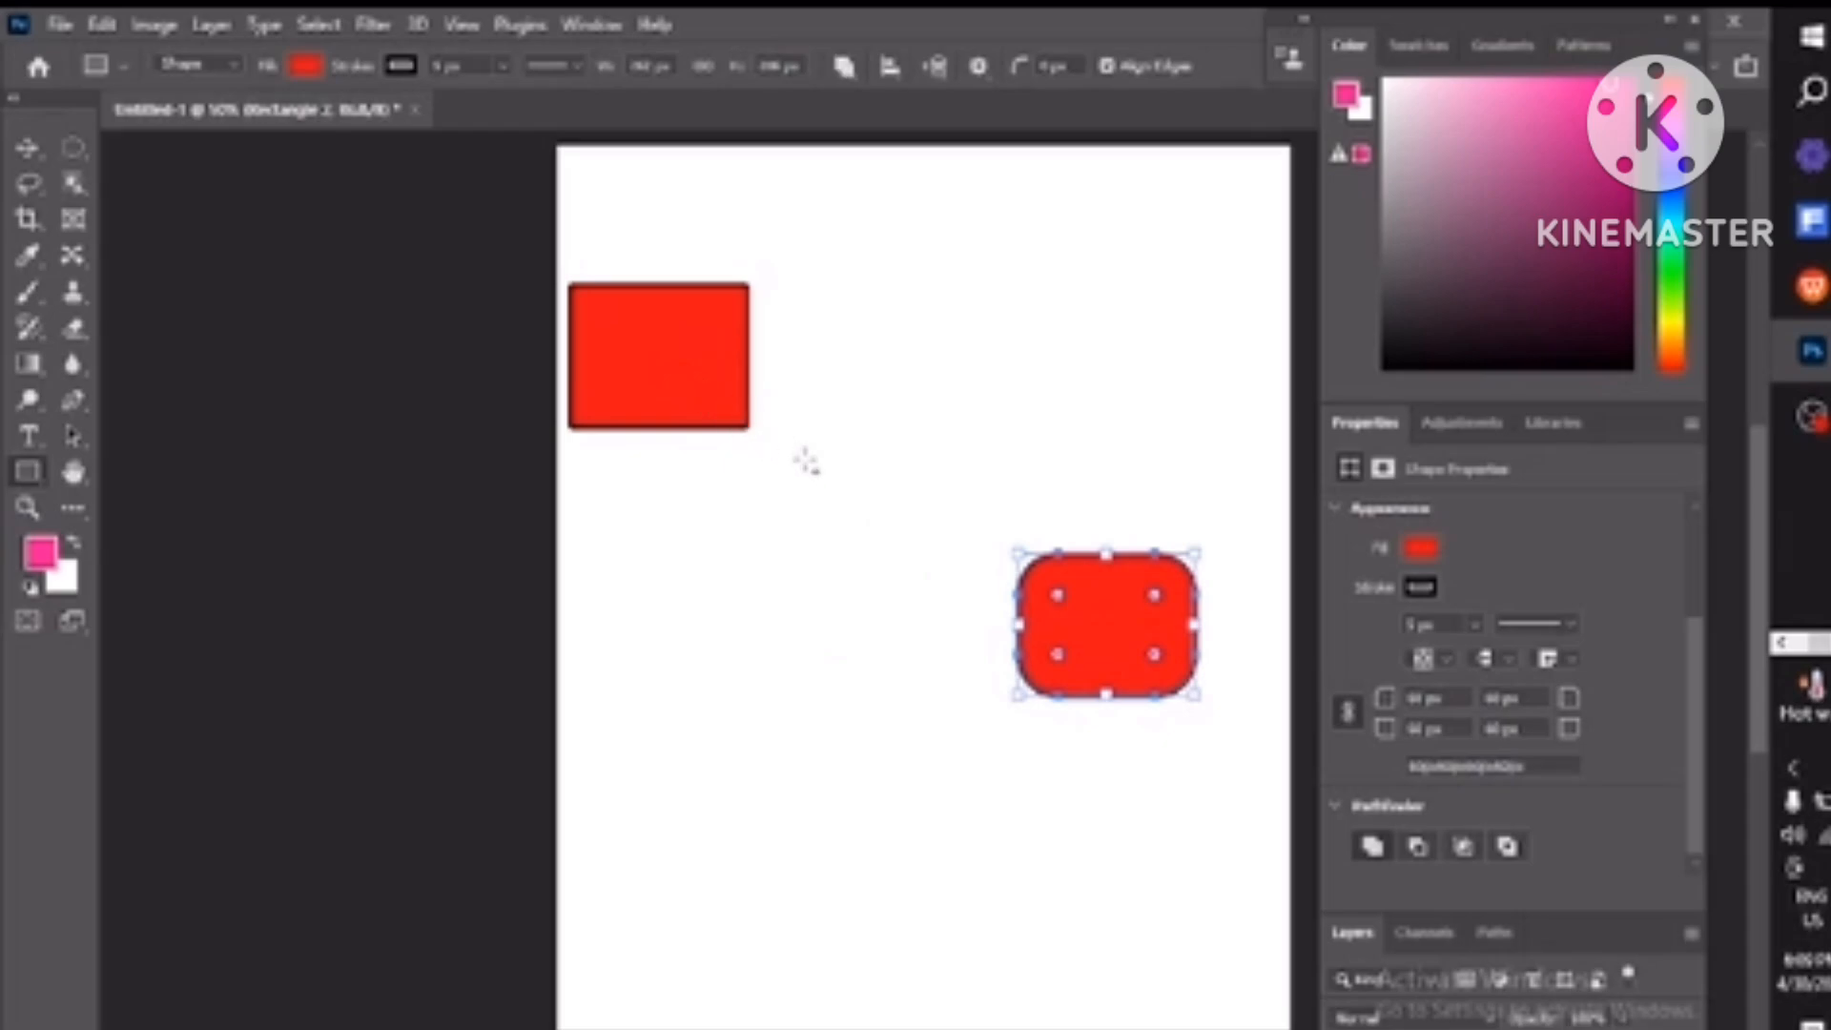
left_click(1418, 847)
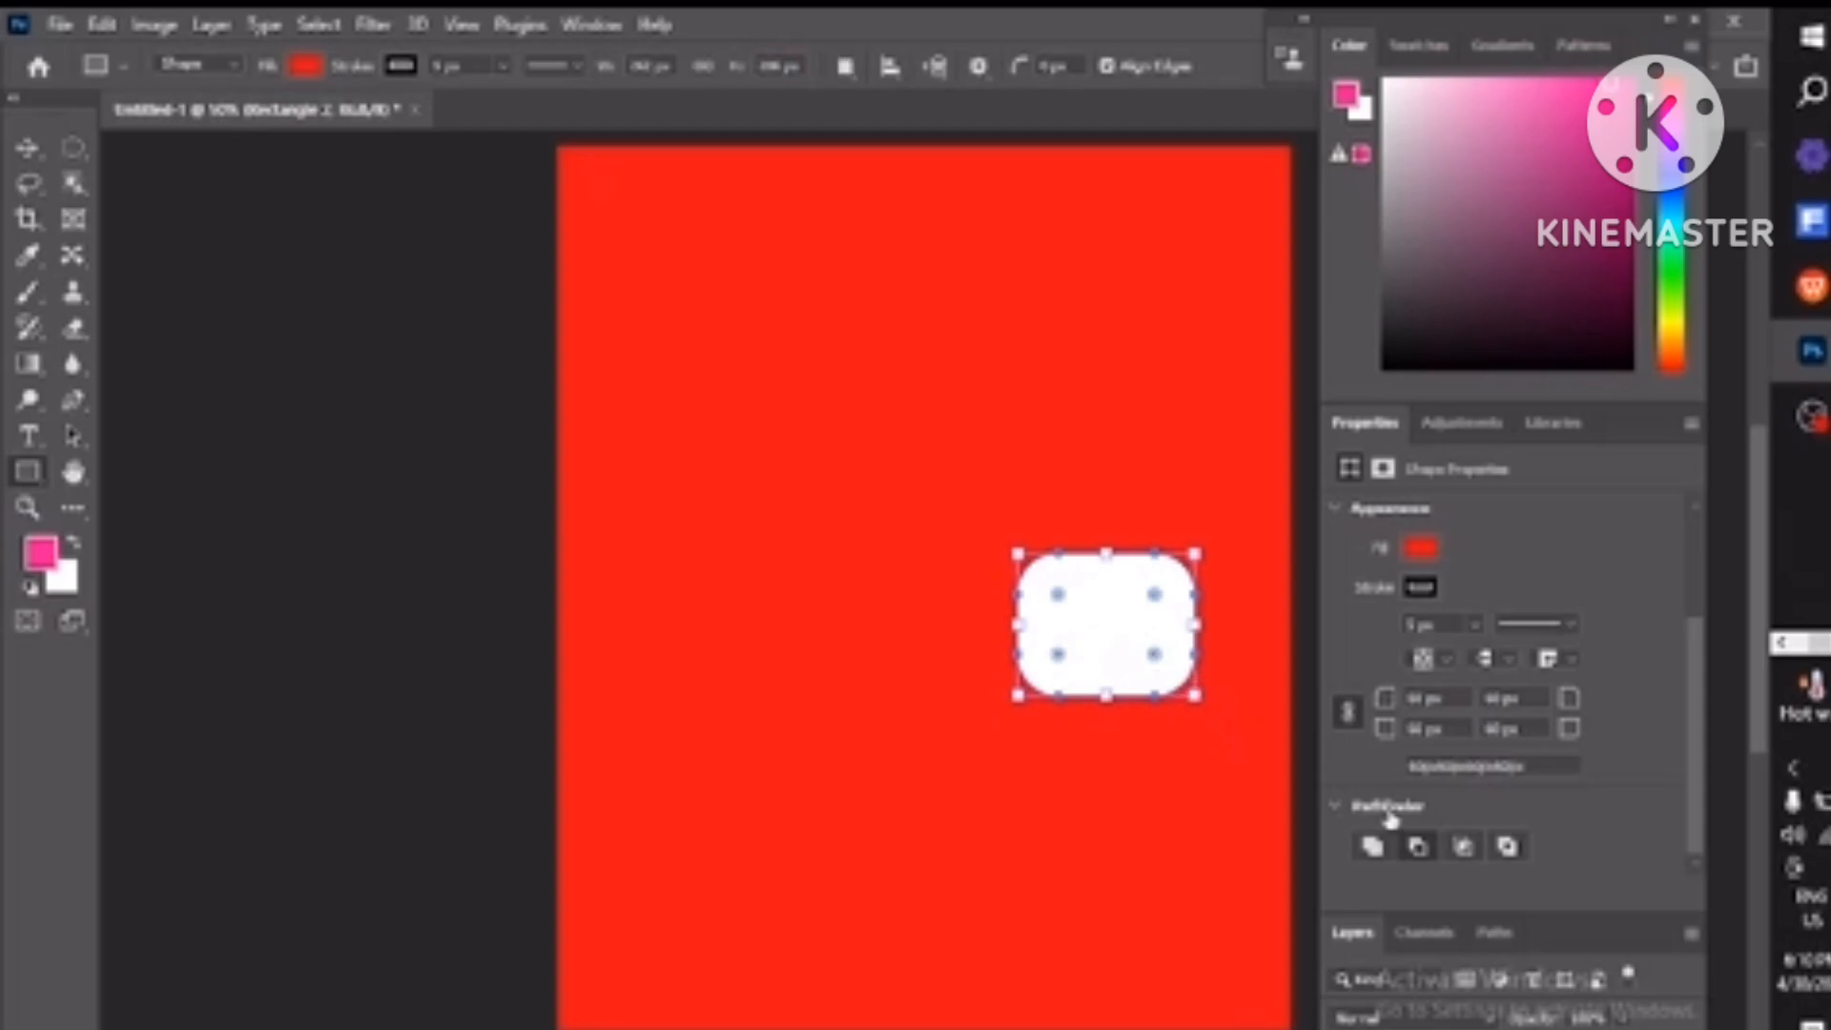
left_click(1464, 847)
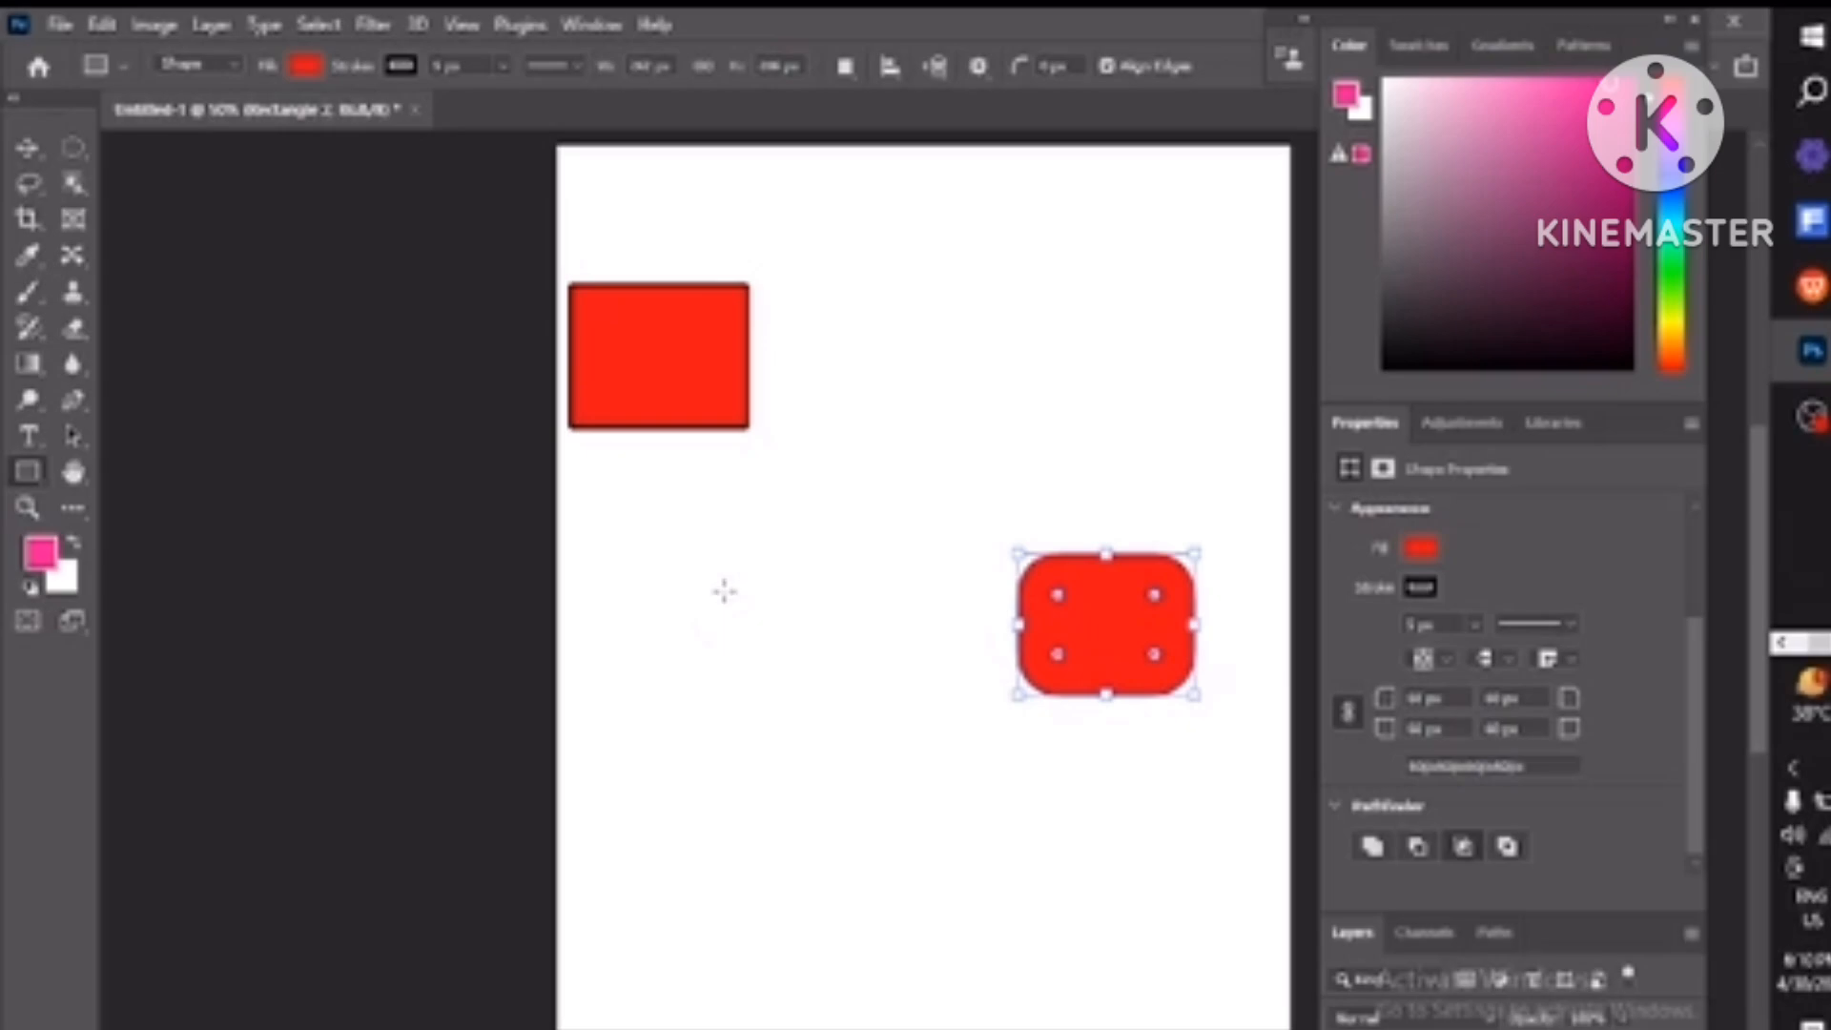
Draw squares of about 155 px below the first rectangle and 108 px over the rounded rectangle's lower-left corner, subtracting the latter.
left_click_drag(725, 590, 810, 644)
left_click_drag(1035, 662, 1072, 737)
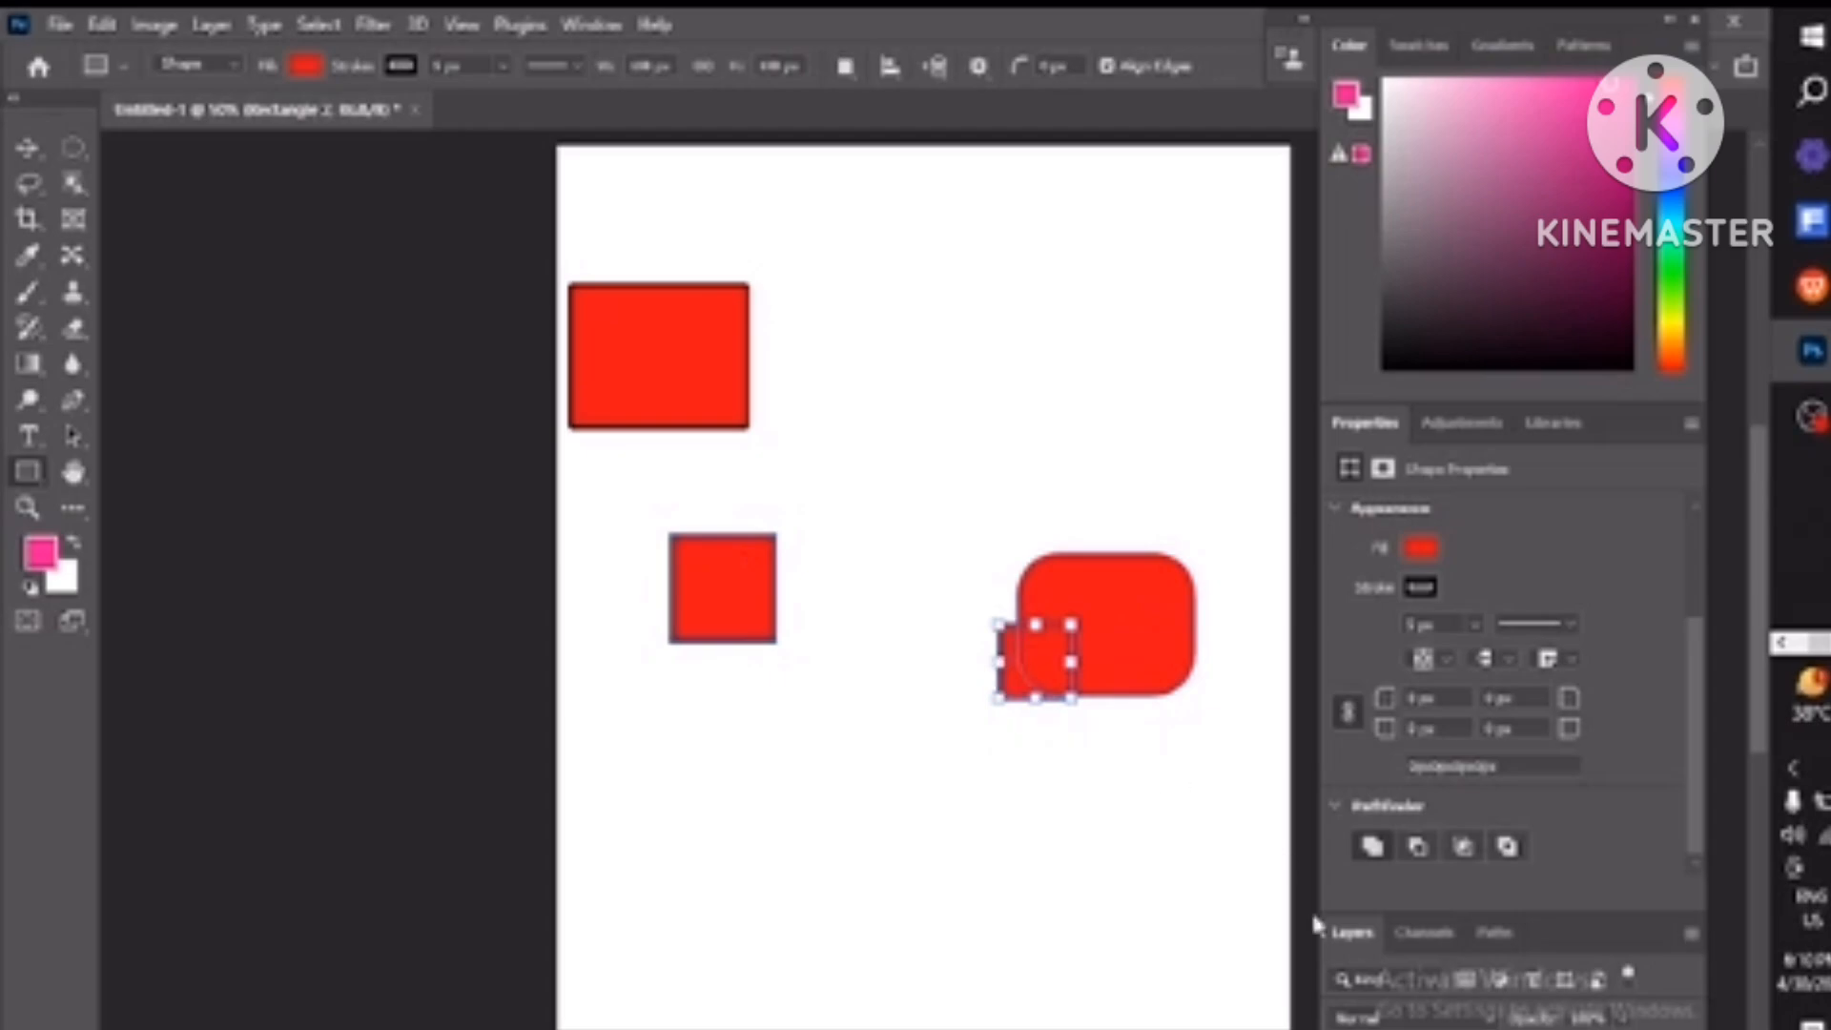
left_click(1418, 848)
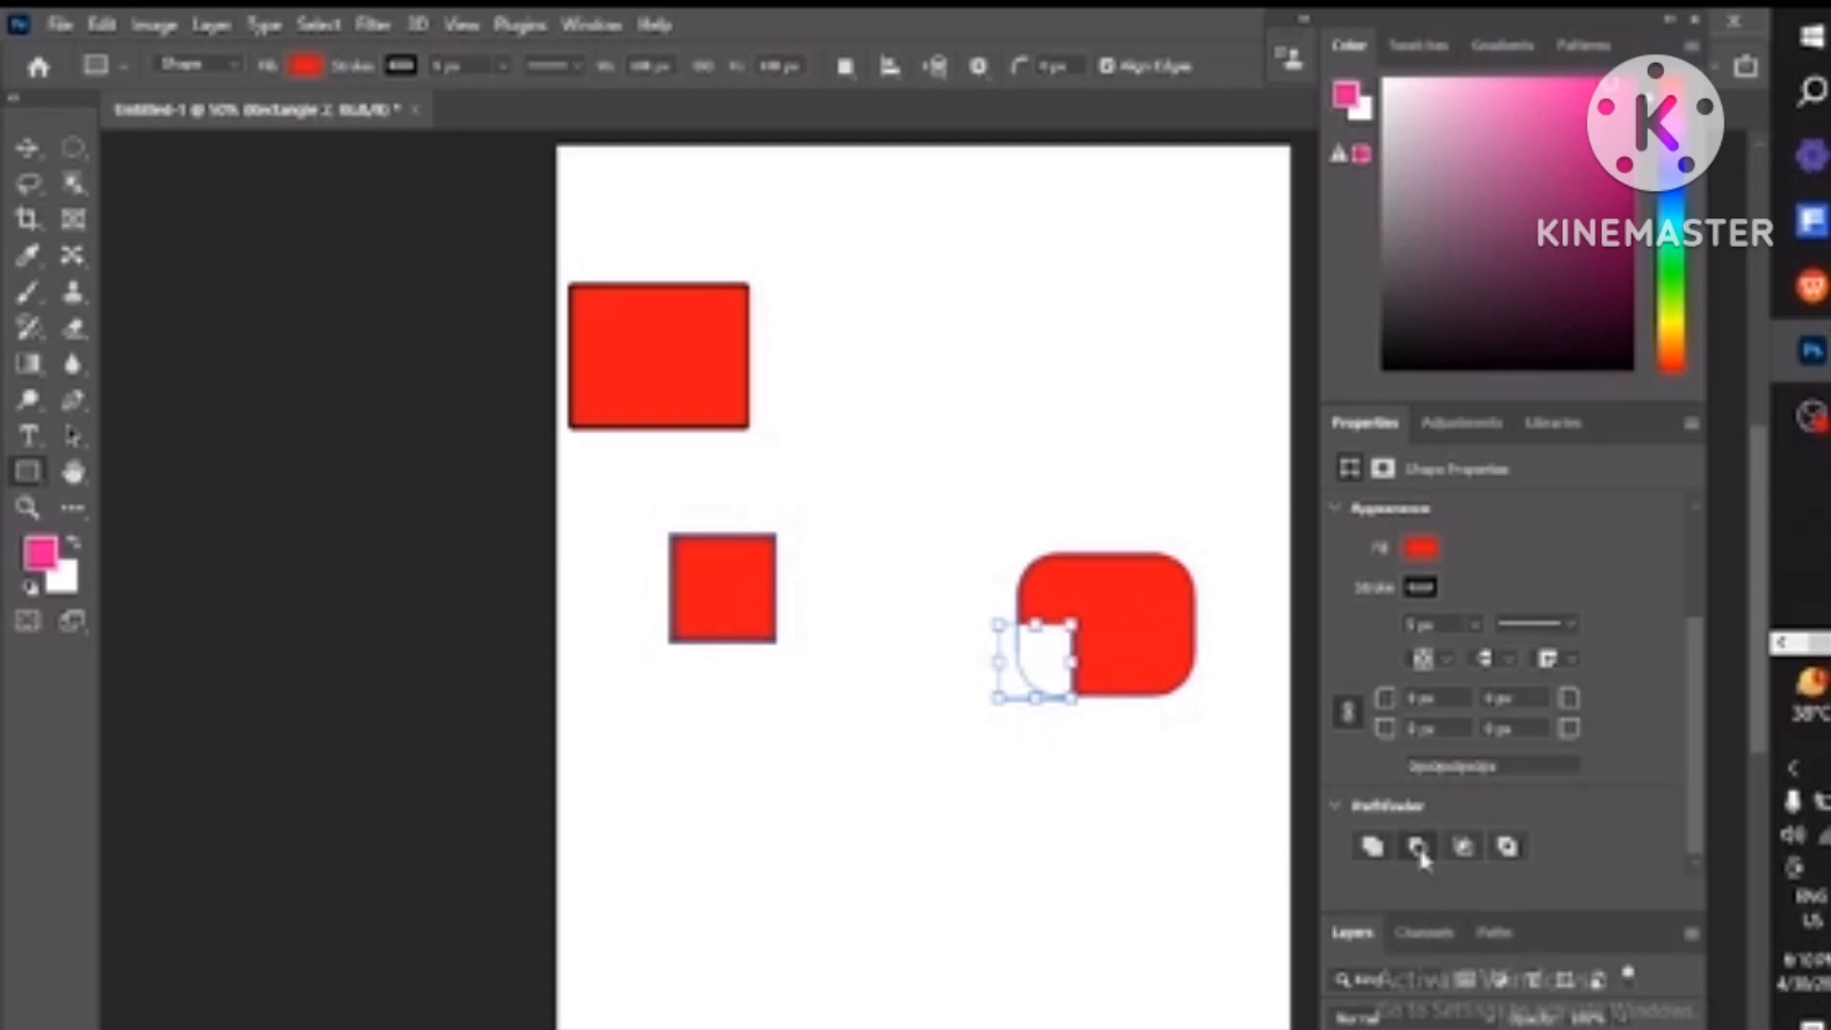
Draw several overlapping rectangles, about 120 to 200 px wide, around the rounded rectangle's lower edge and try the exclude overlapping shapes operation.
left_click_drag(998, 603, 1111, 717)
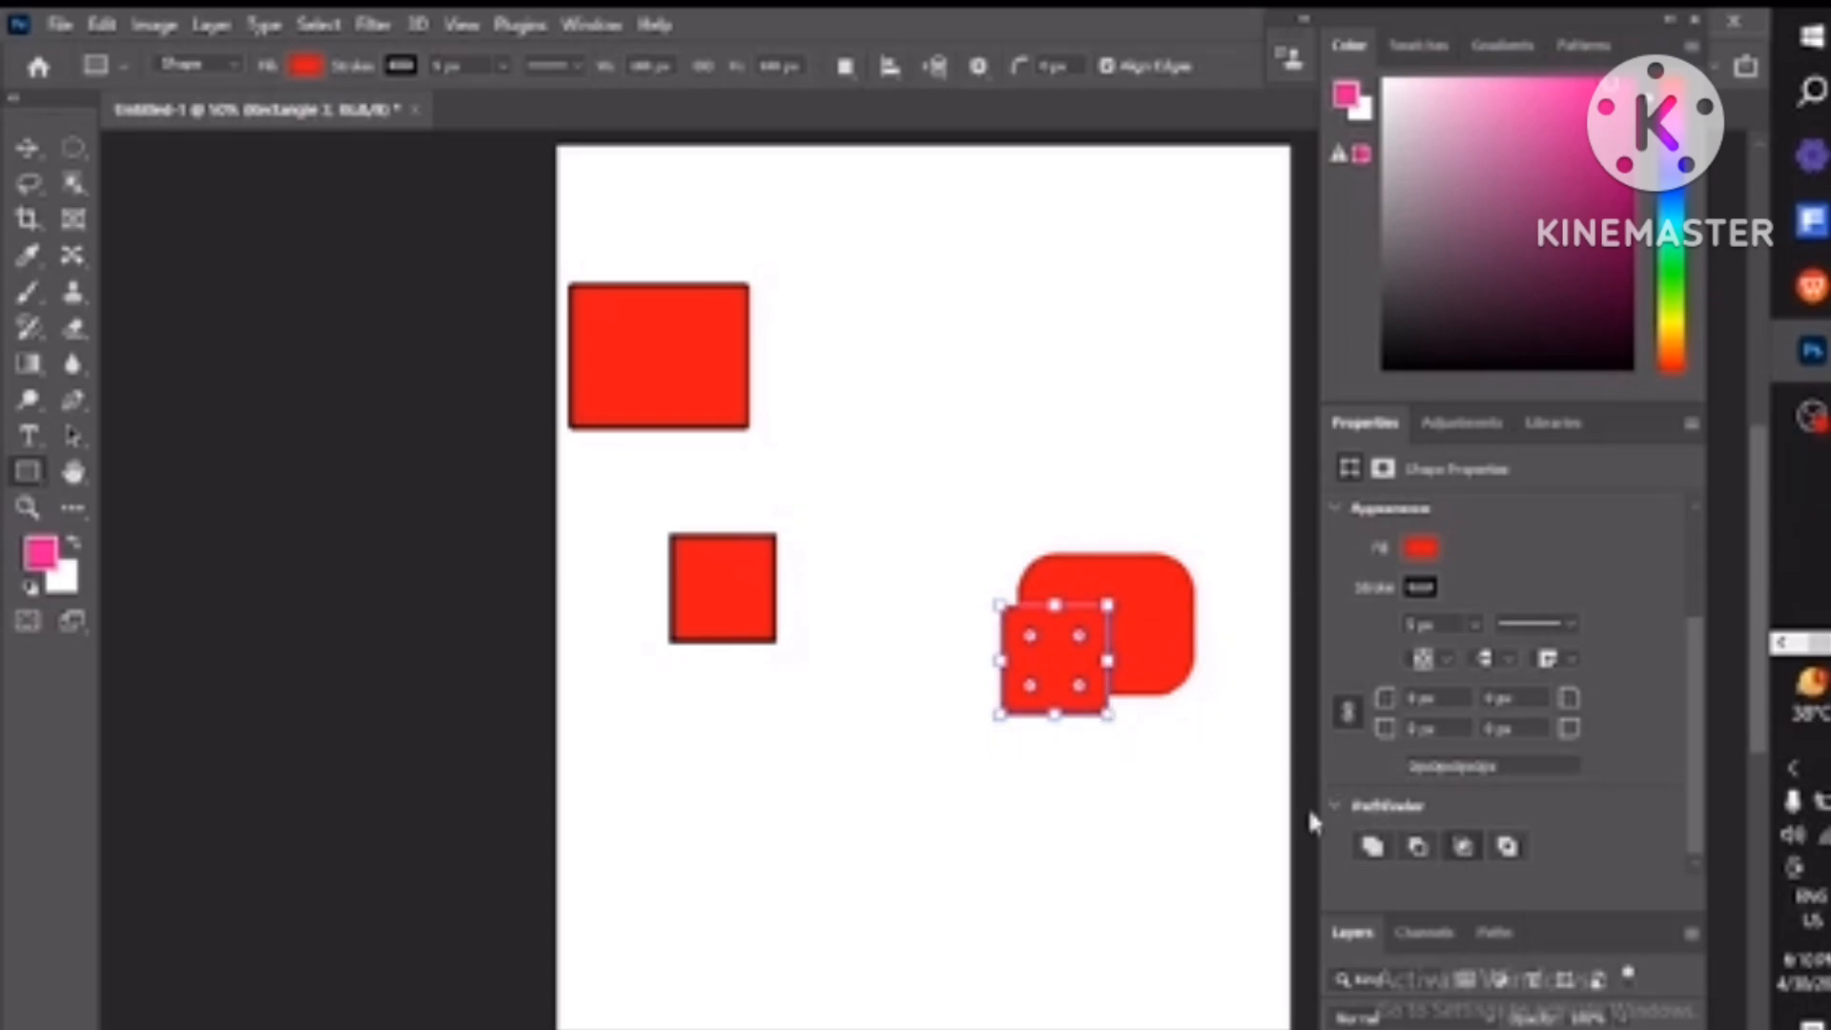
left_click_drag(1149, 675, 1218, 753)
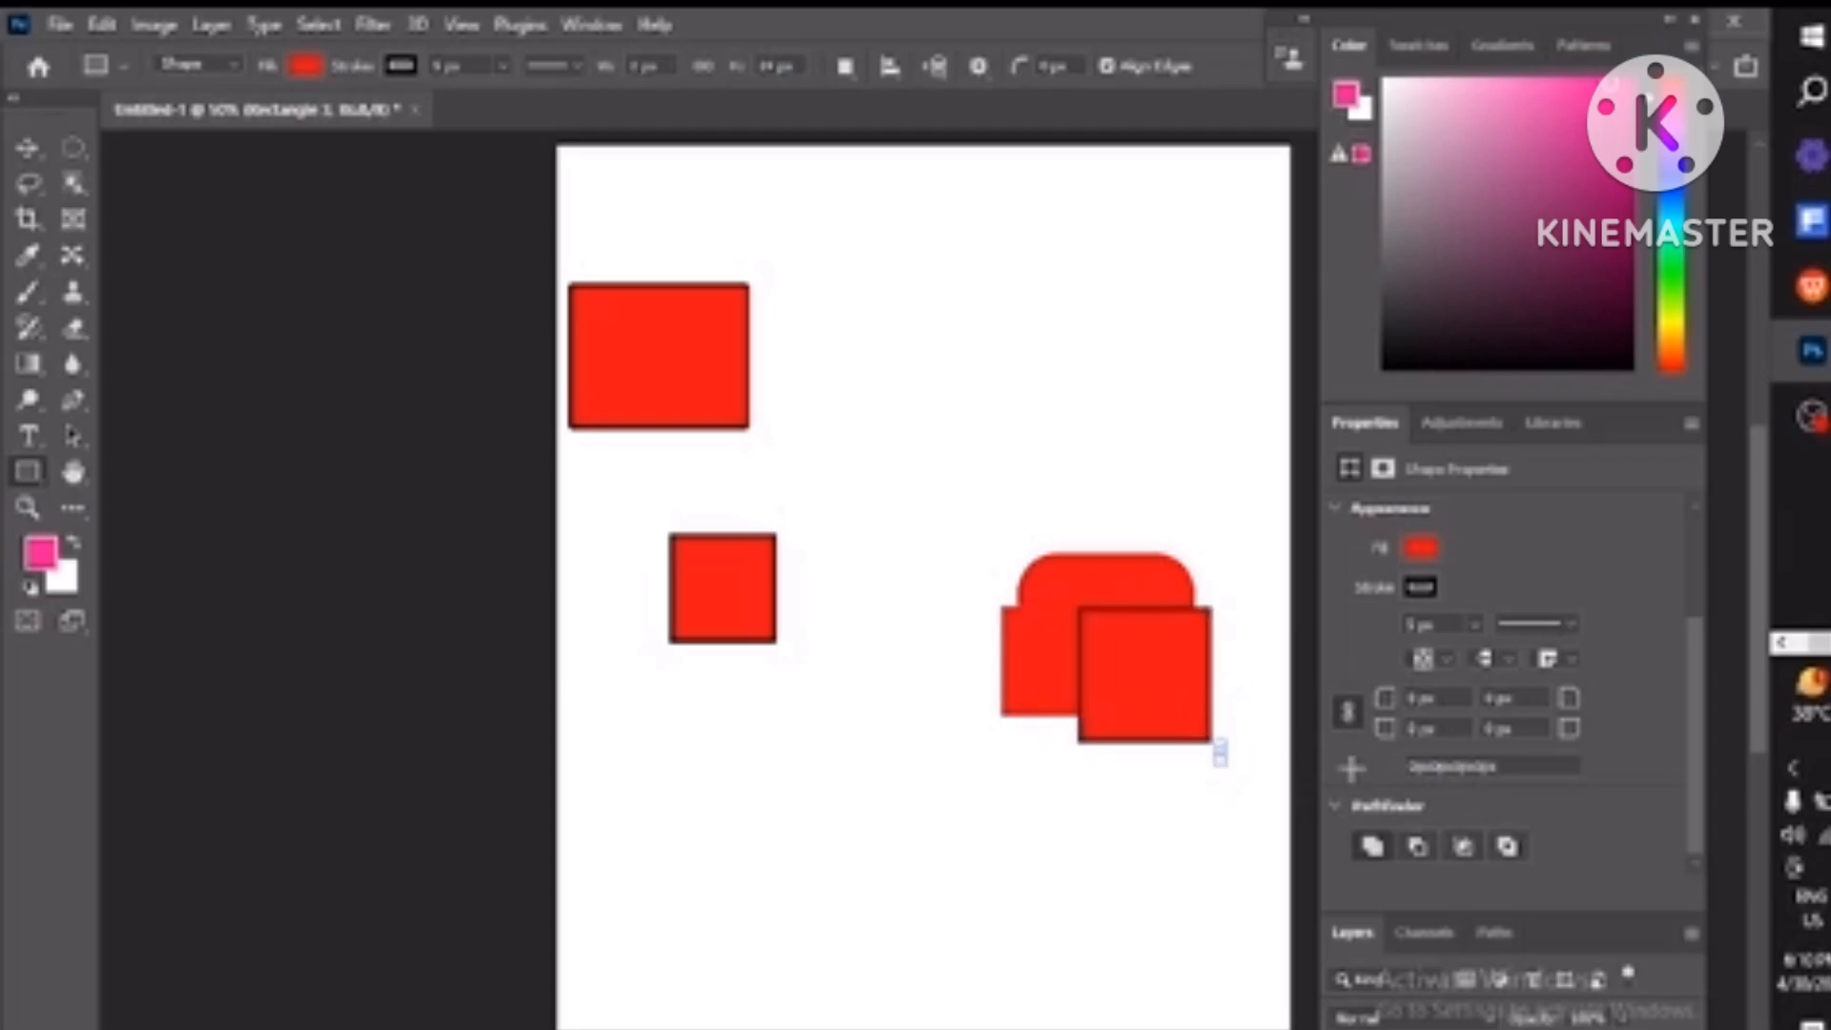
left_click(1506, 851)
left_click_drag(1085, 679, 1102, 719)
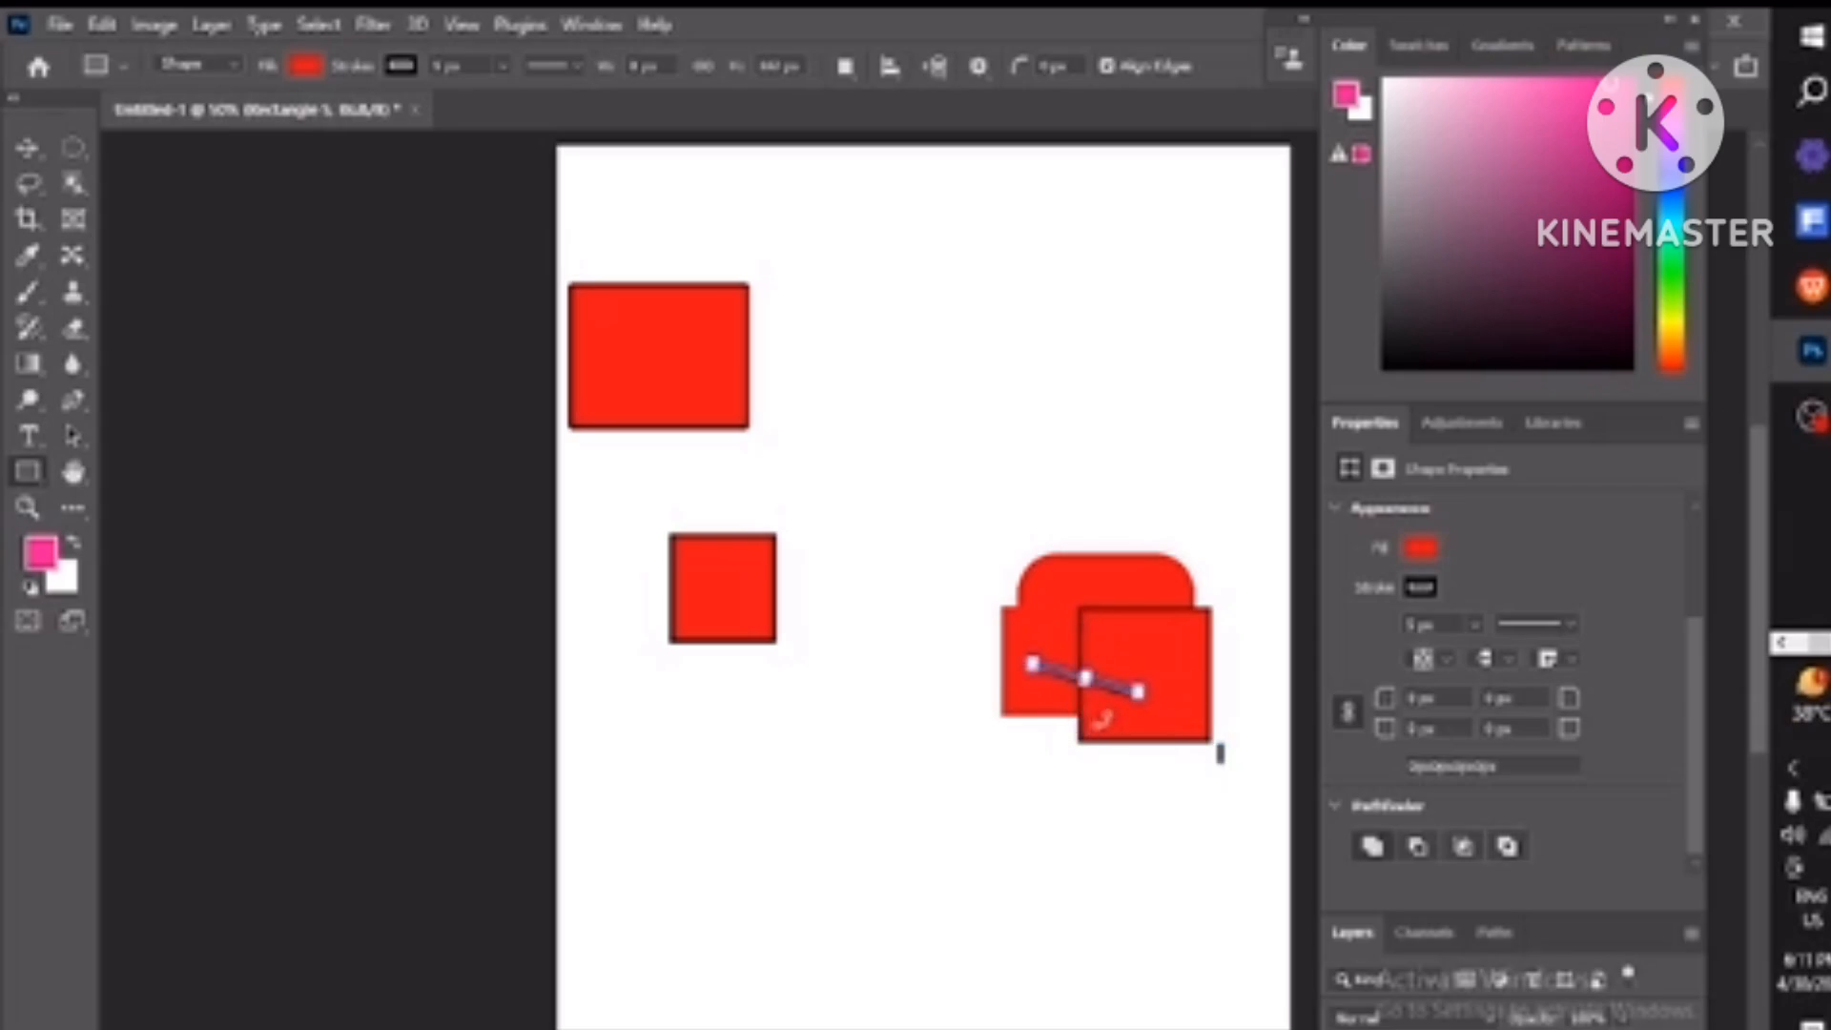
mouse_move(986, 697)
left_mouse_down()
mouse_move(1028, 690)
mouse_move(1042, 749)
left_mouse_up()
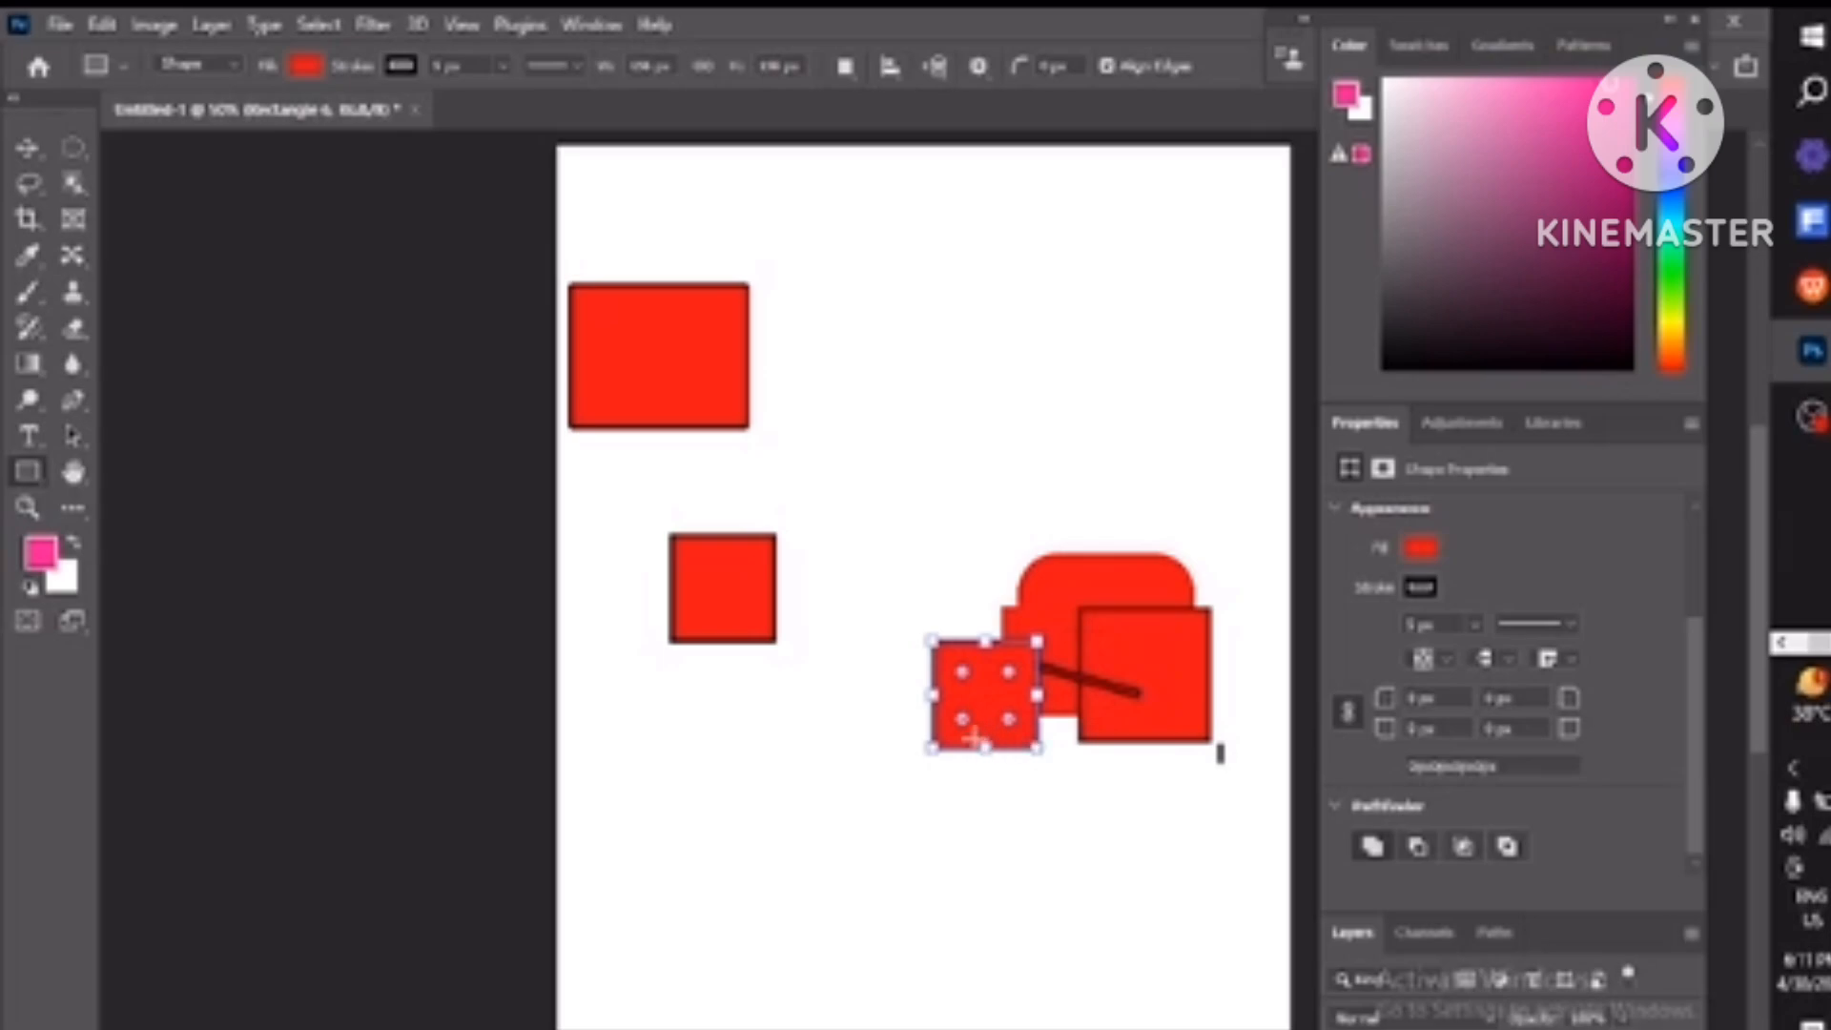
left_click_drag(925, 722, 973, 771)
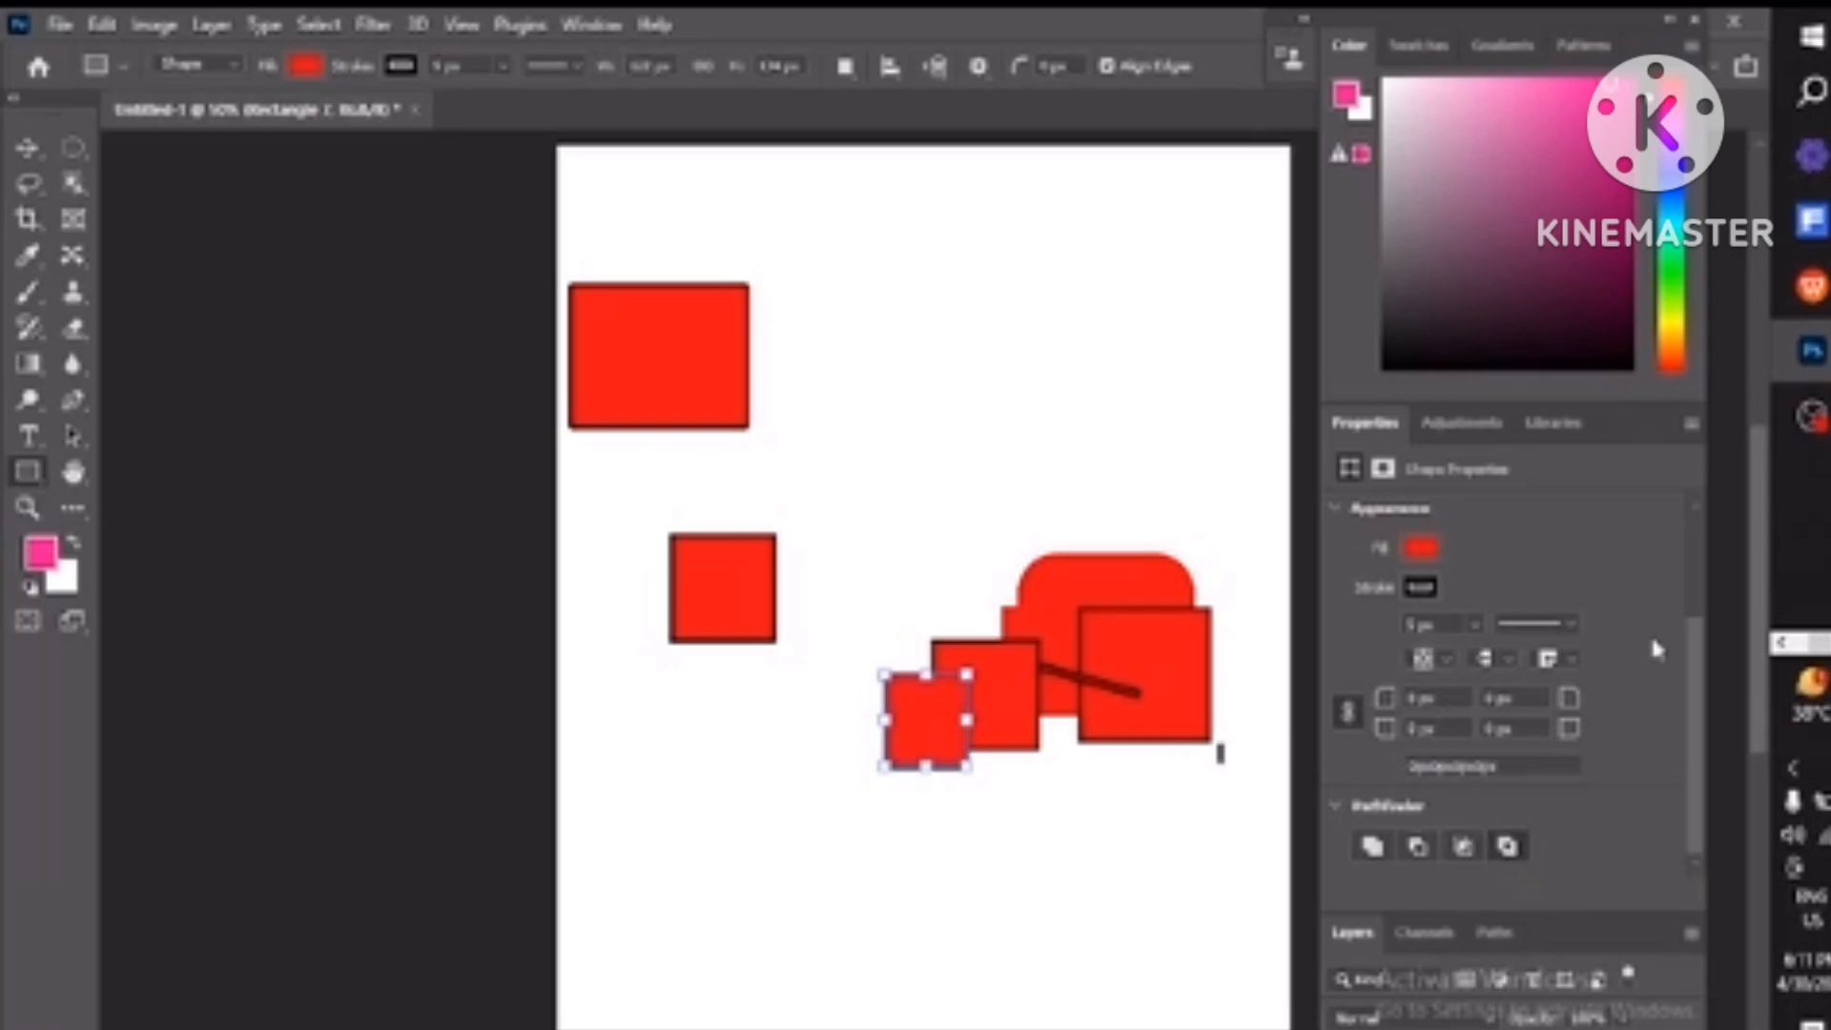
Give the newest small rectangle a dashed 7 px stroke and draw another about 290 by 160 px beside the first rectangle.
left_click(1567, 625)
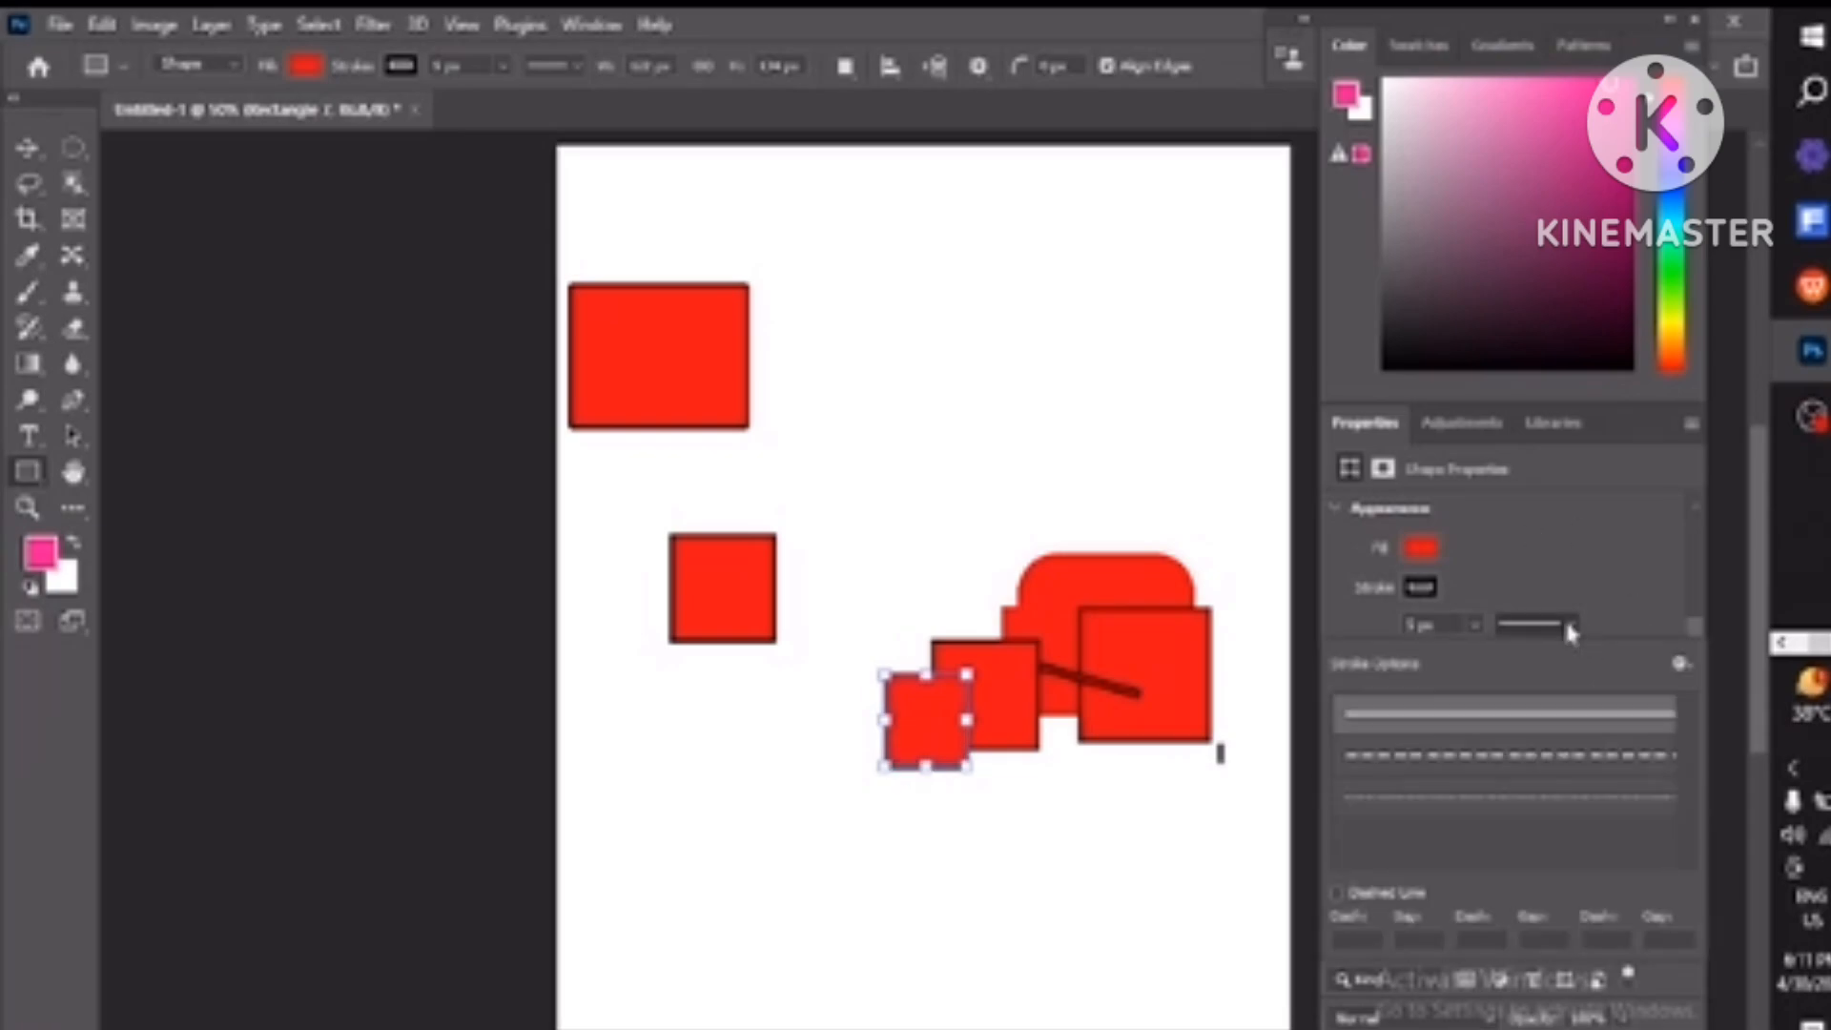
left_click(1452, 758)
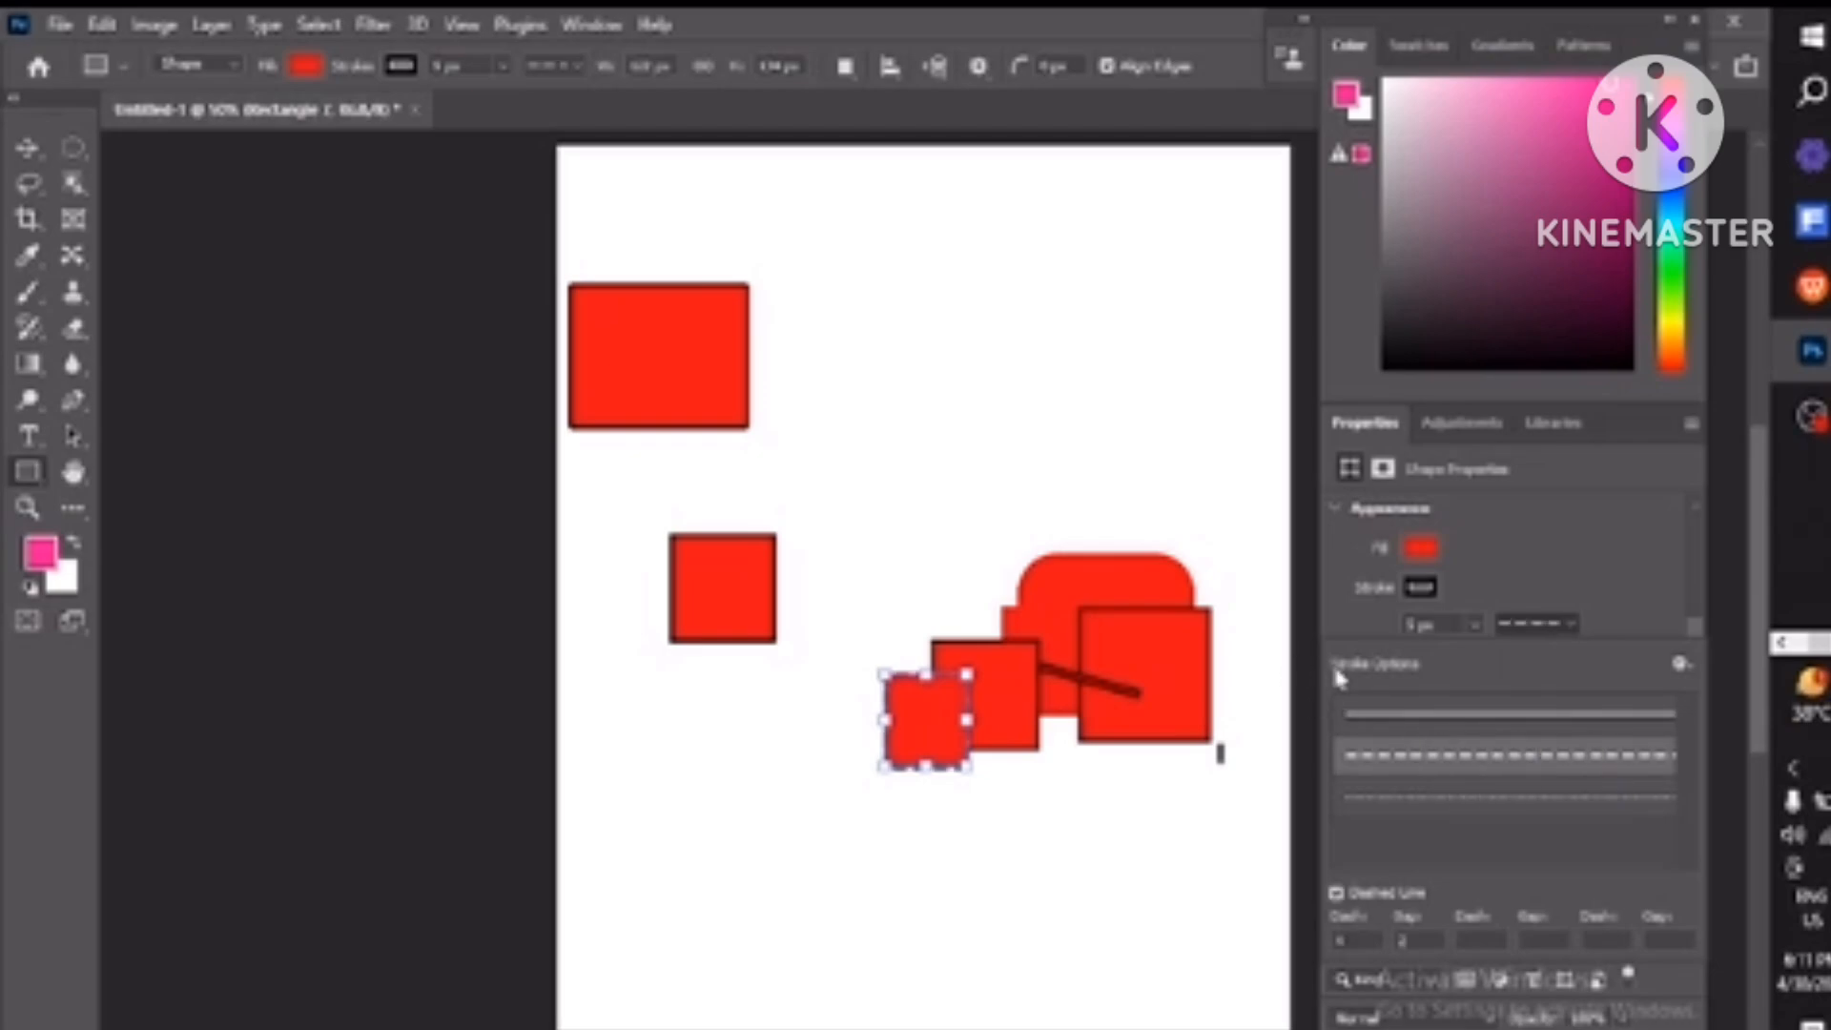
left_click(1437, 622)
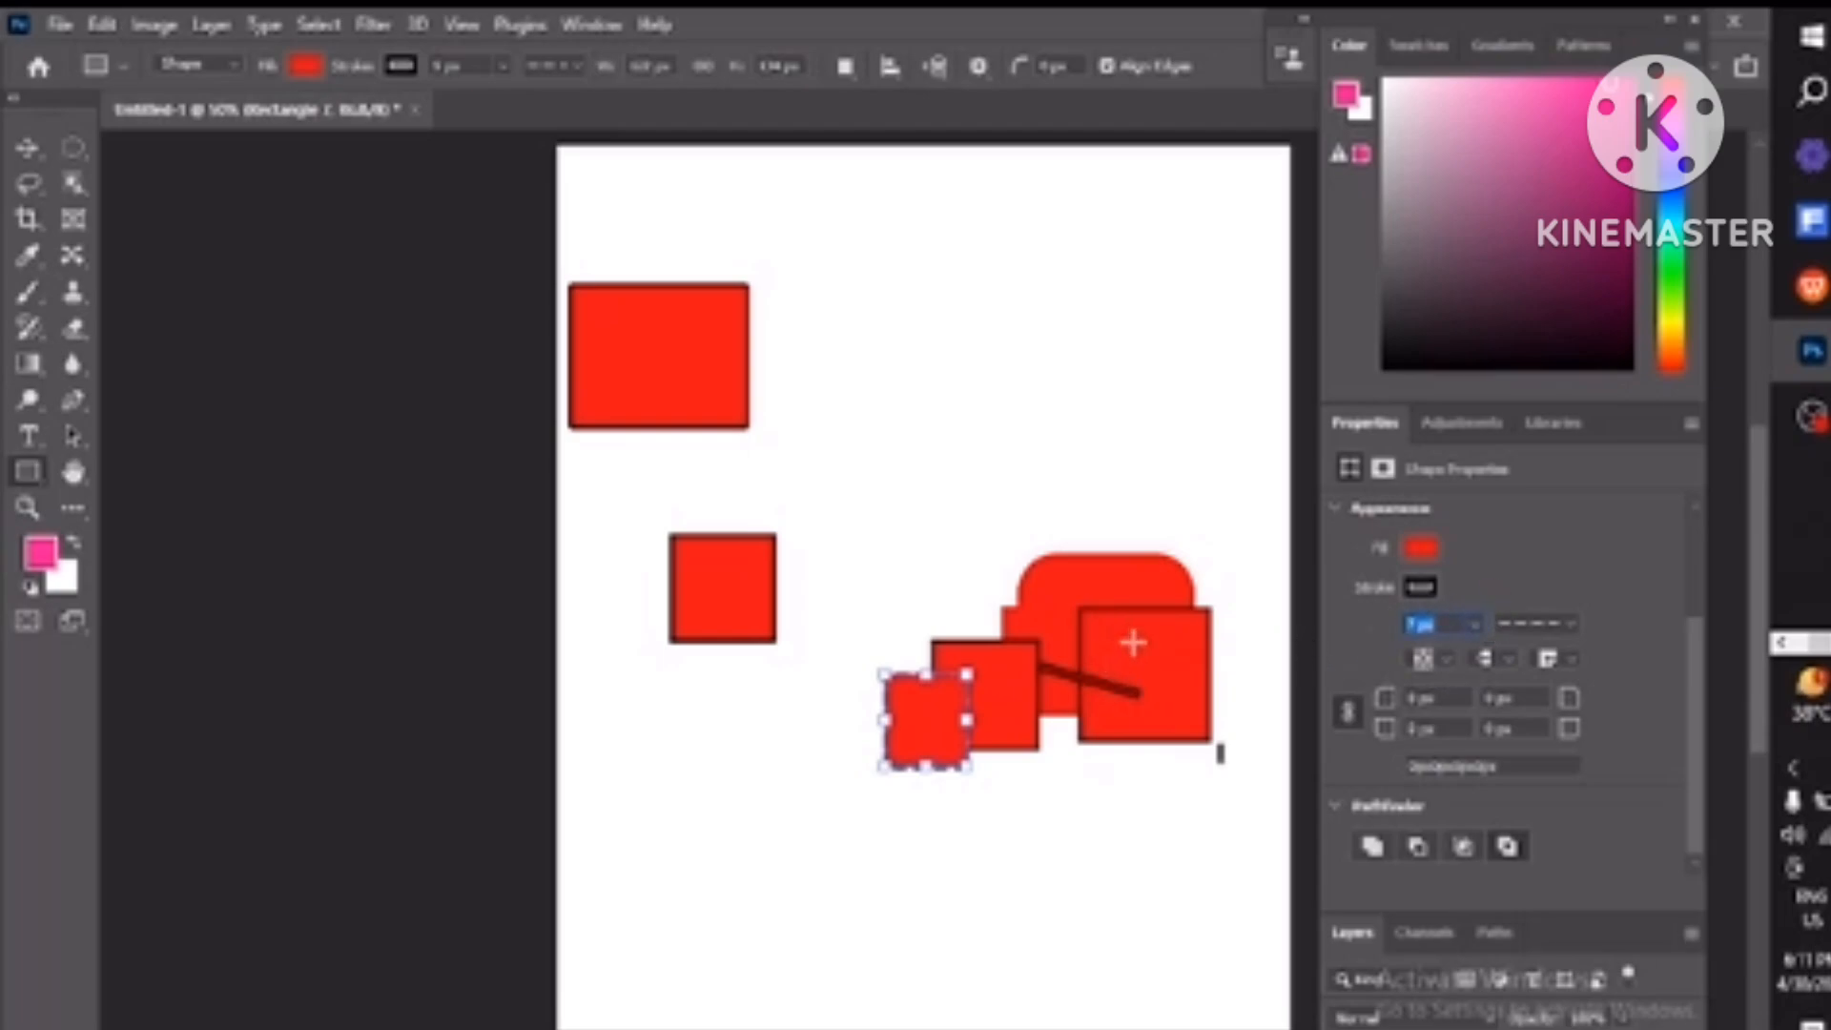
left_click_drag(886, 376, 992, 436)
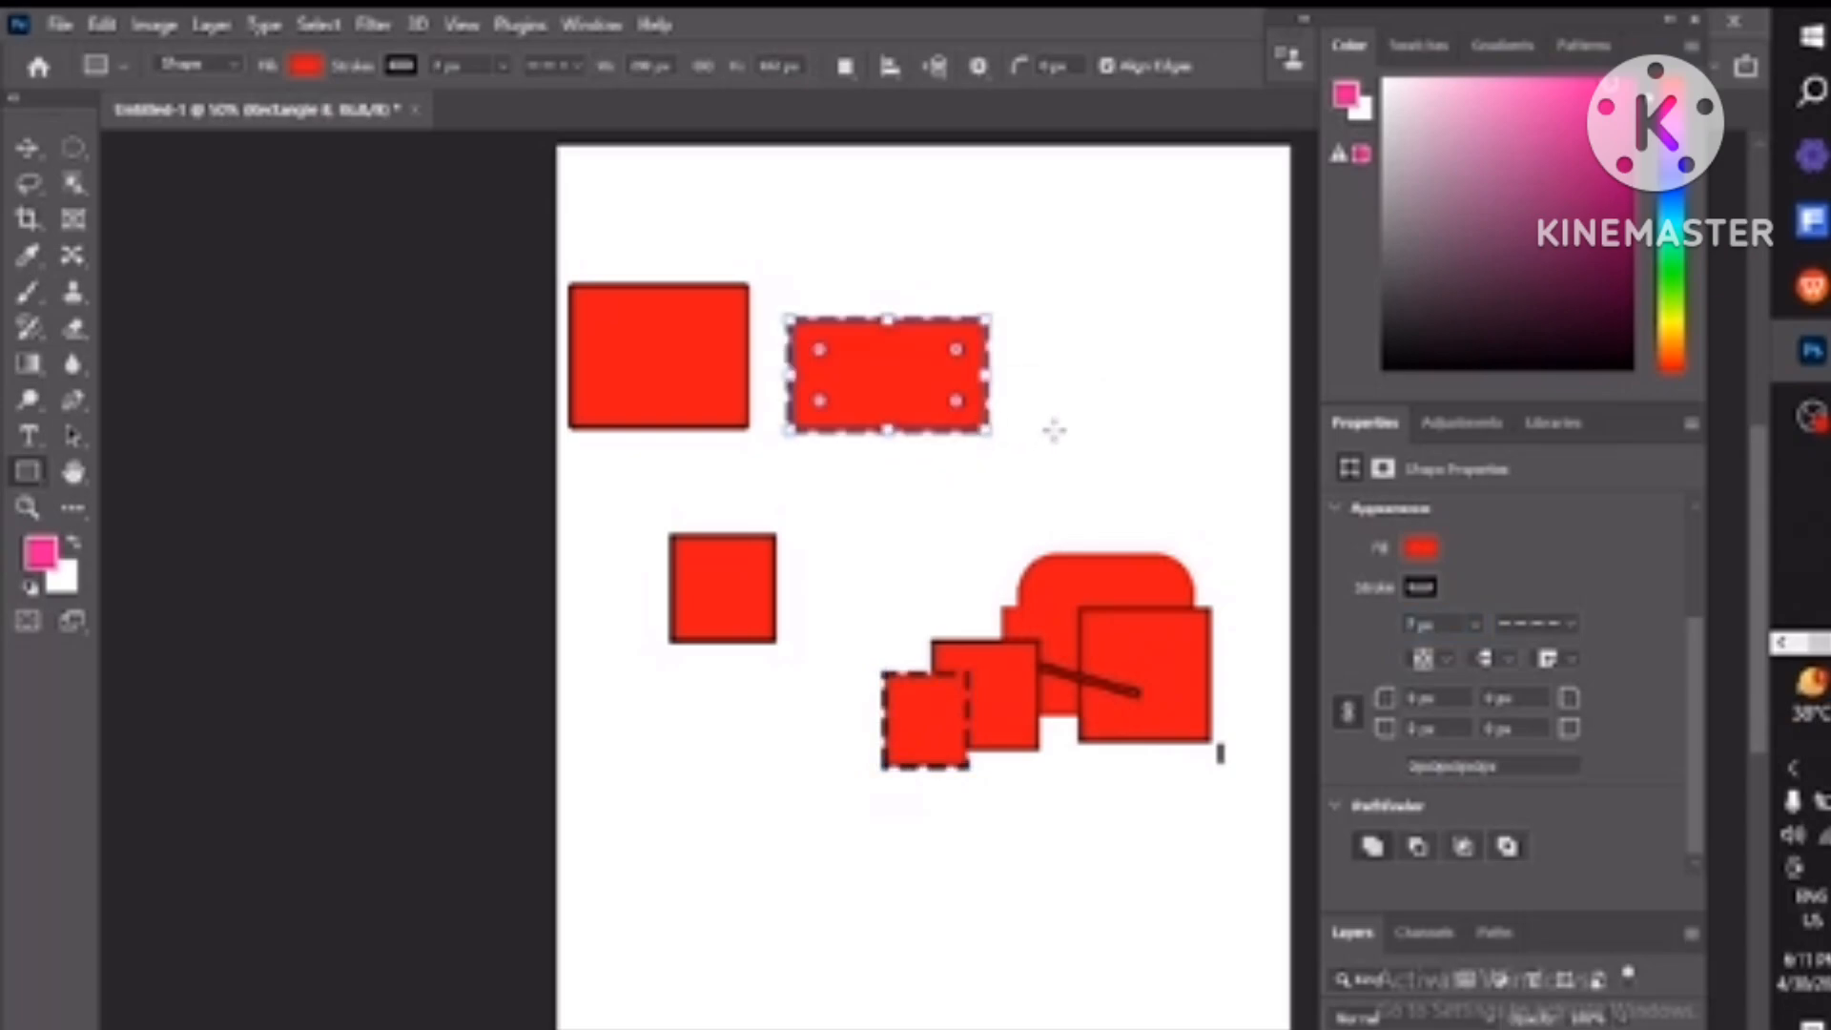
left_click(940, 500)
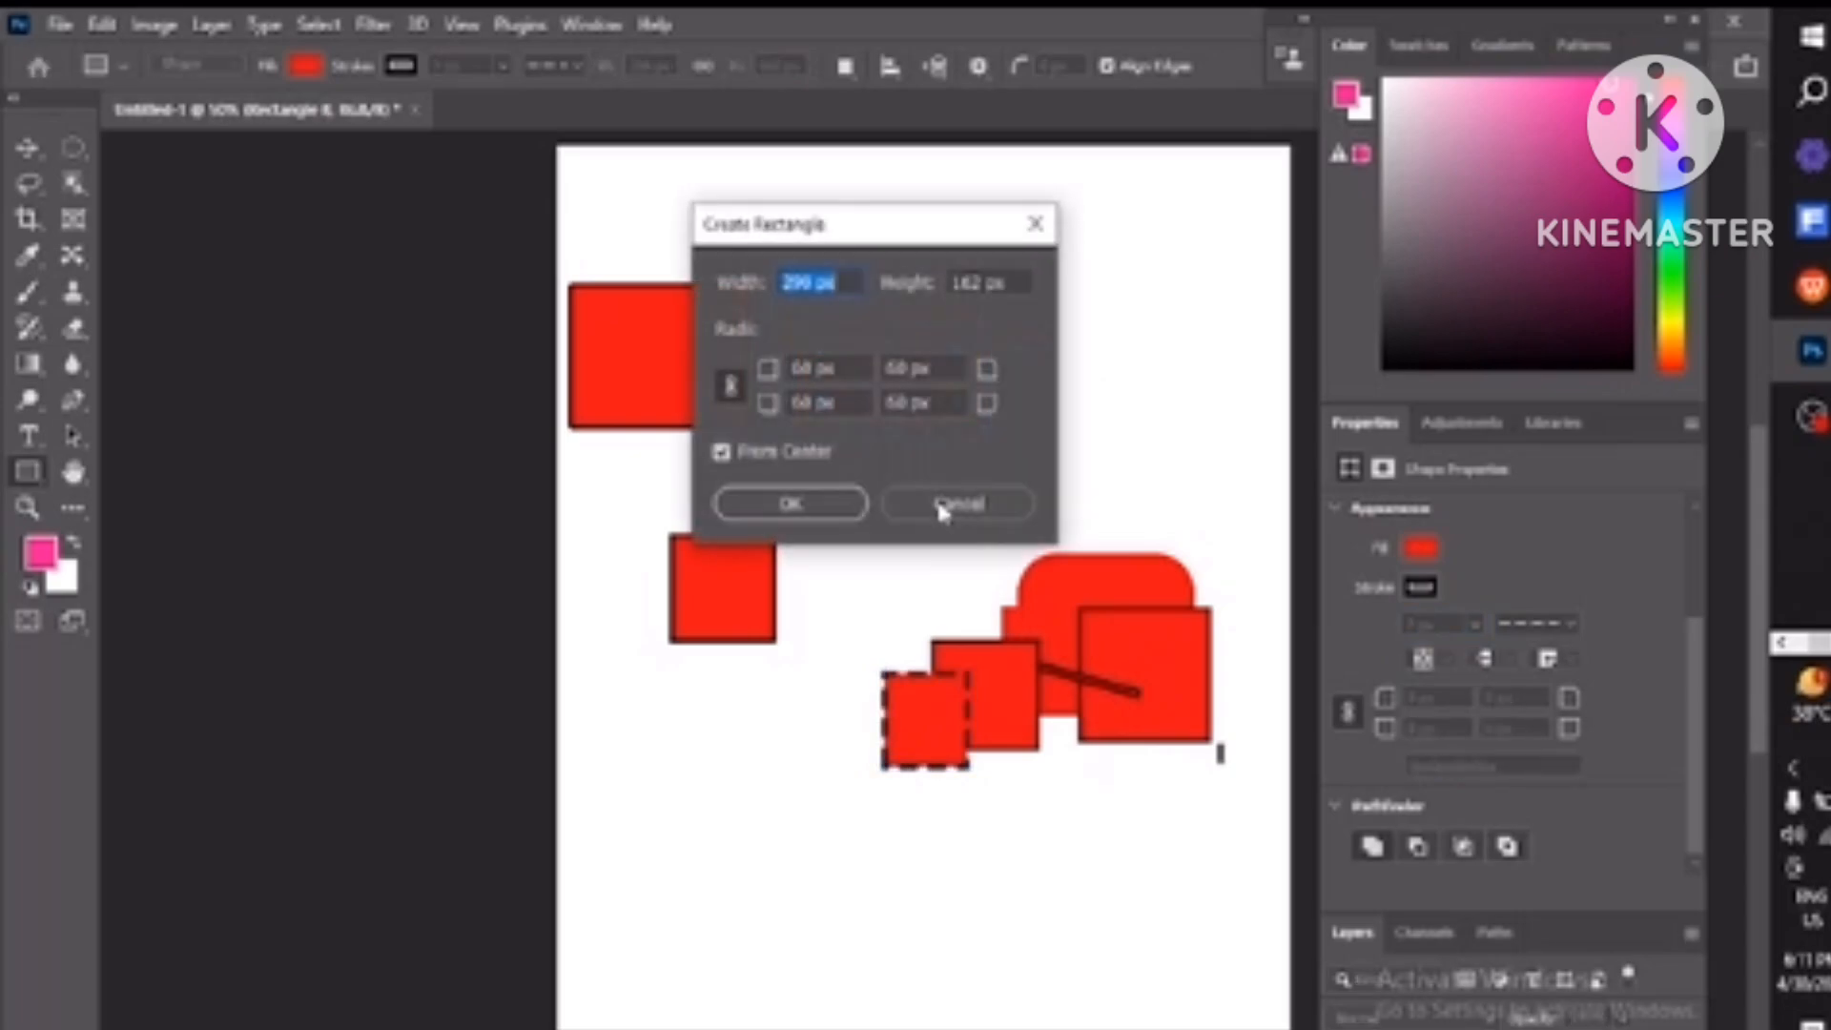
left_click(1034, 223)
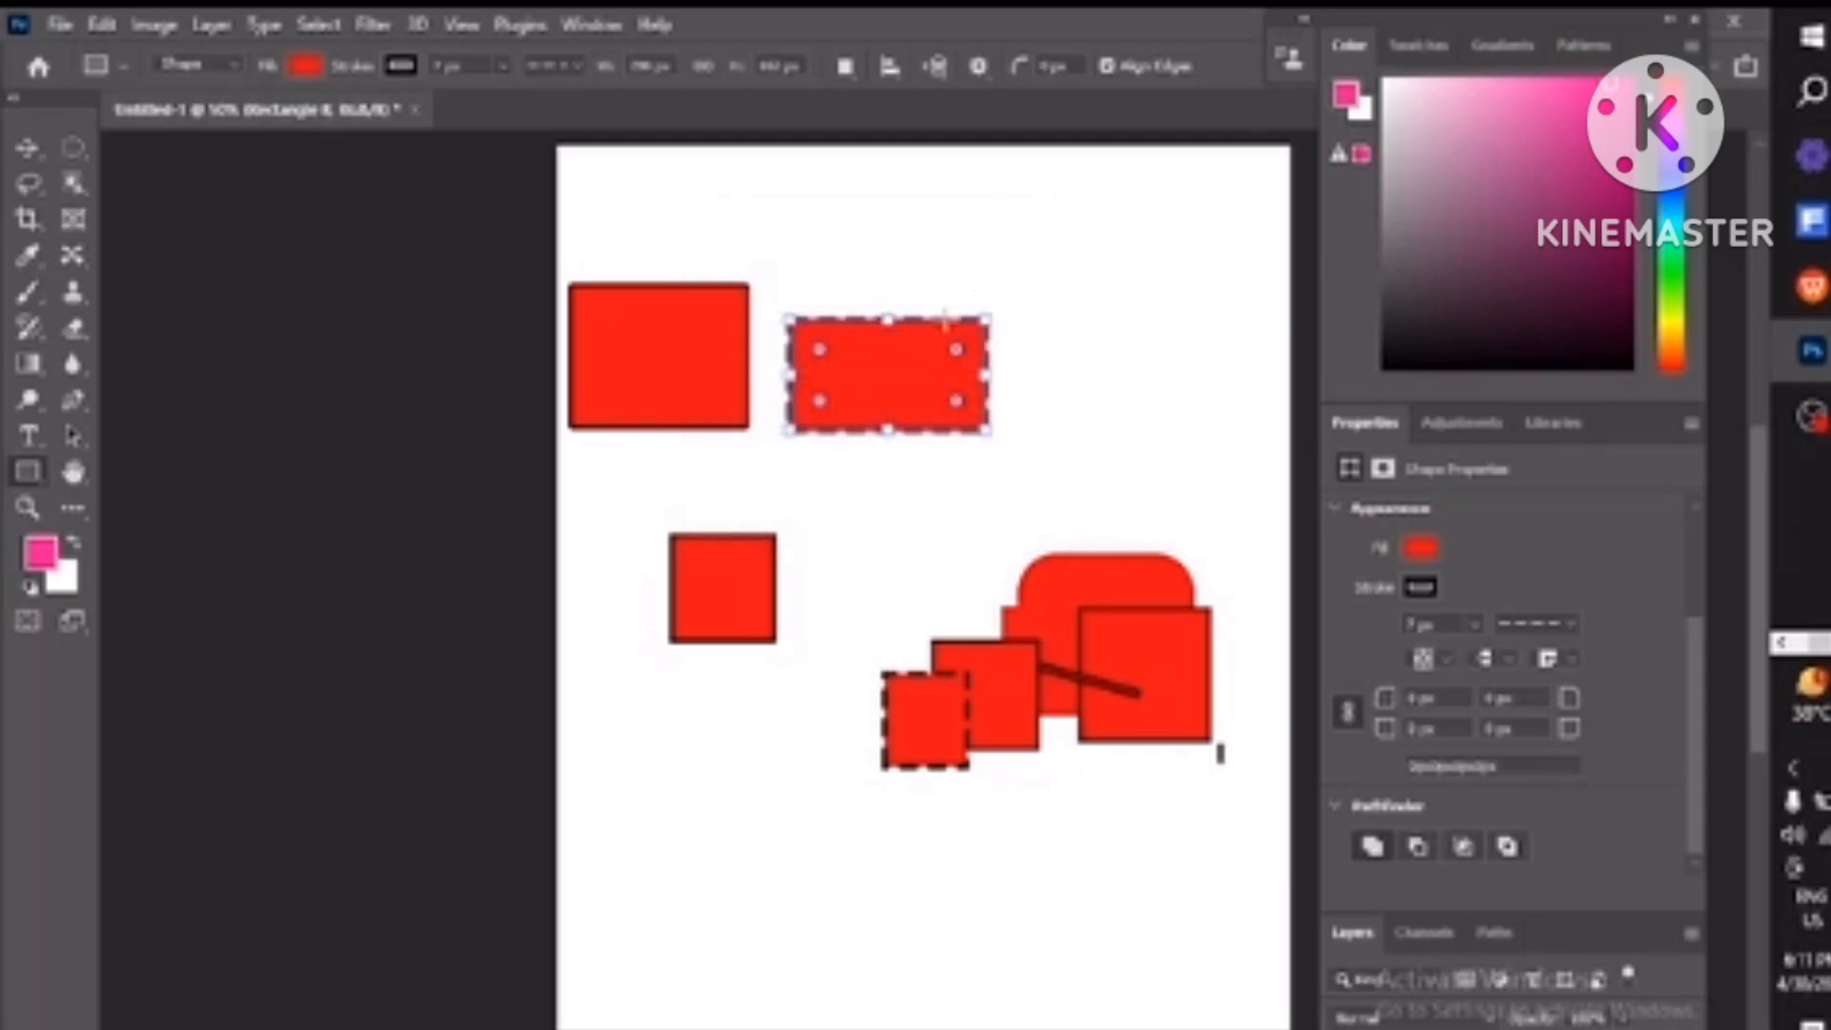
right_click(33, 473)
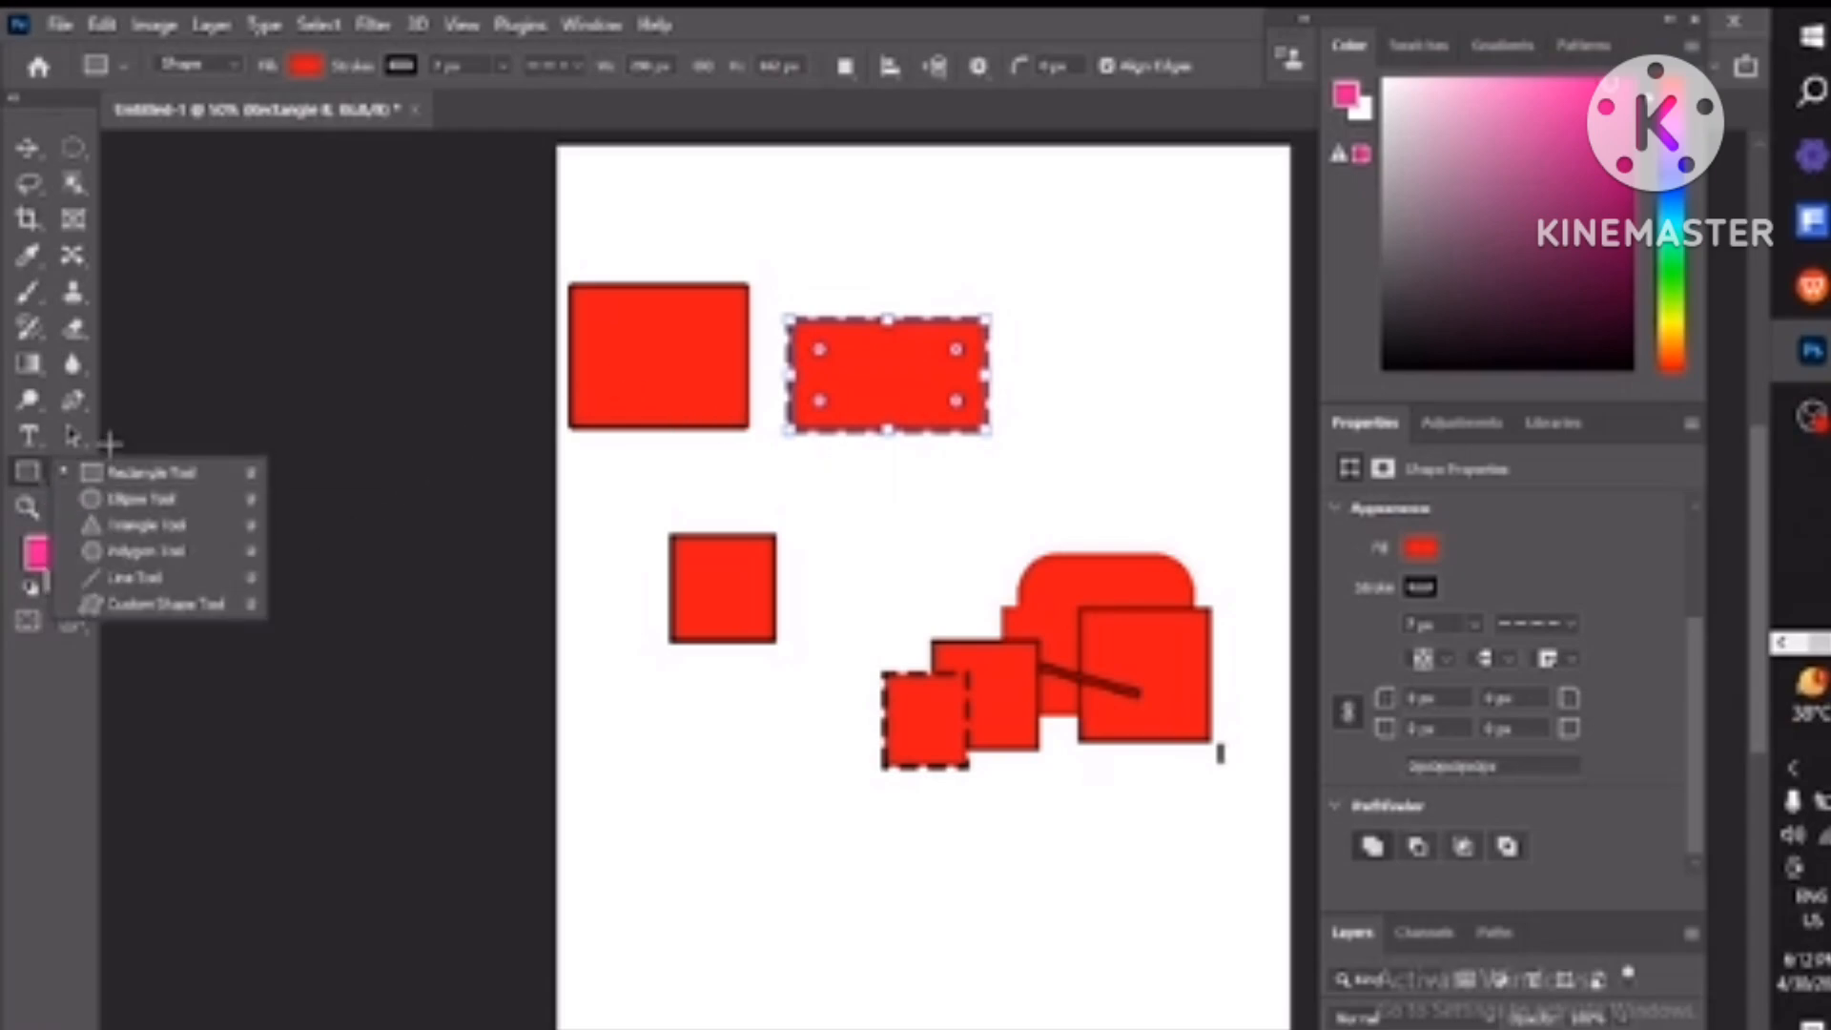
left_click(134, 417)
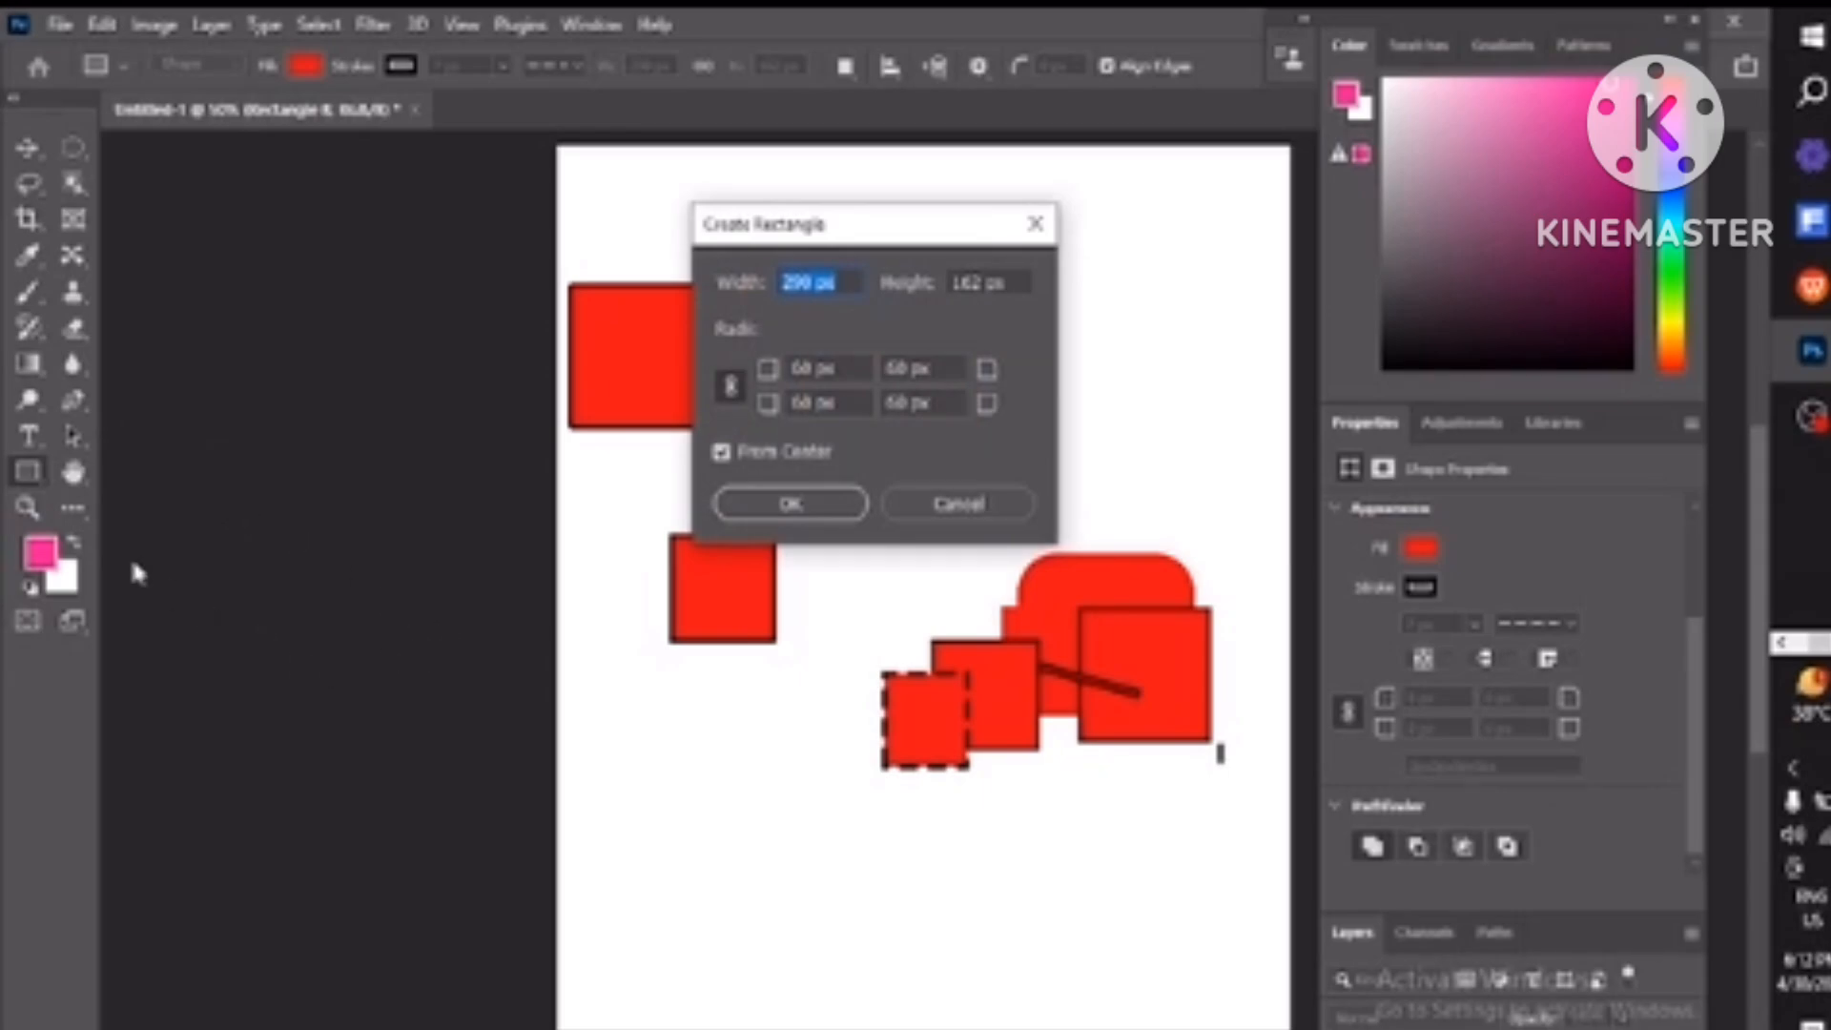
left_click(40, 484)
left_click(1040, 226)
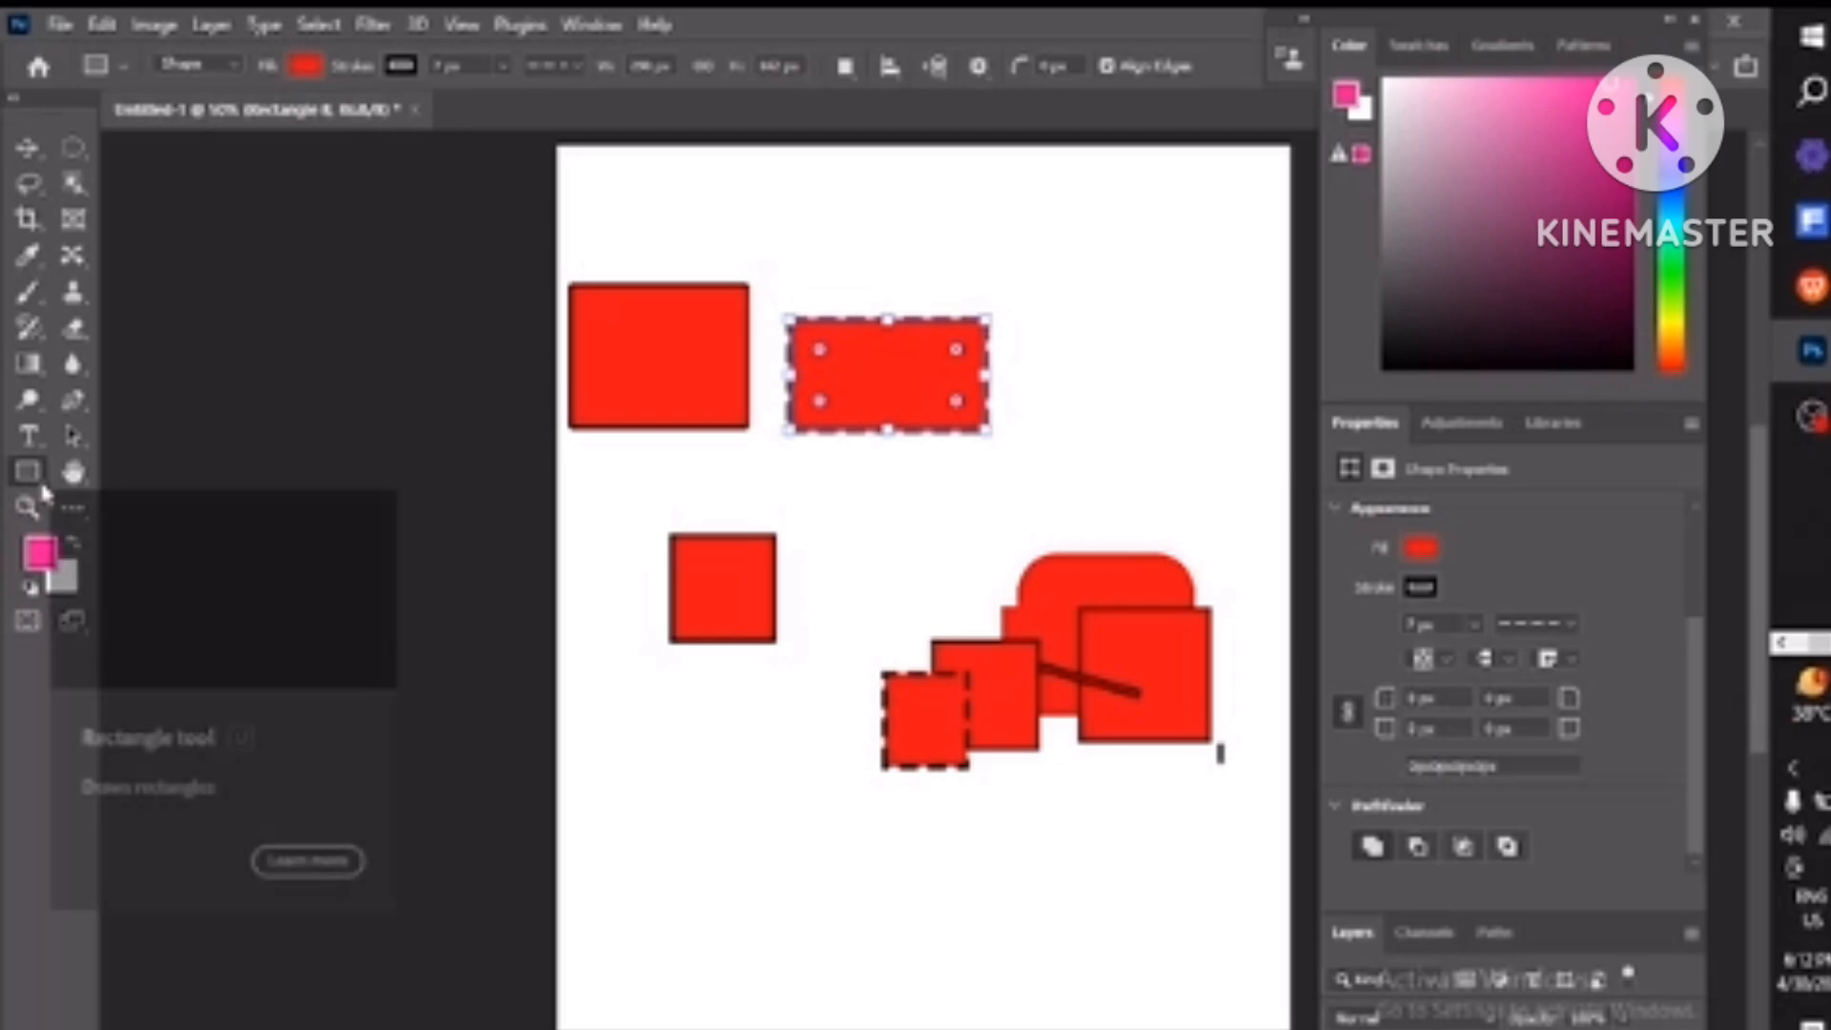
Draw a dashed-outline red ellipse about 207 by 229 px beside the dashed rectangle and view its shape properties.
right_click(38, 480)
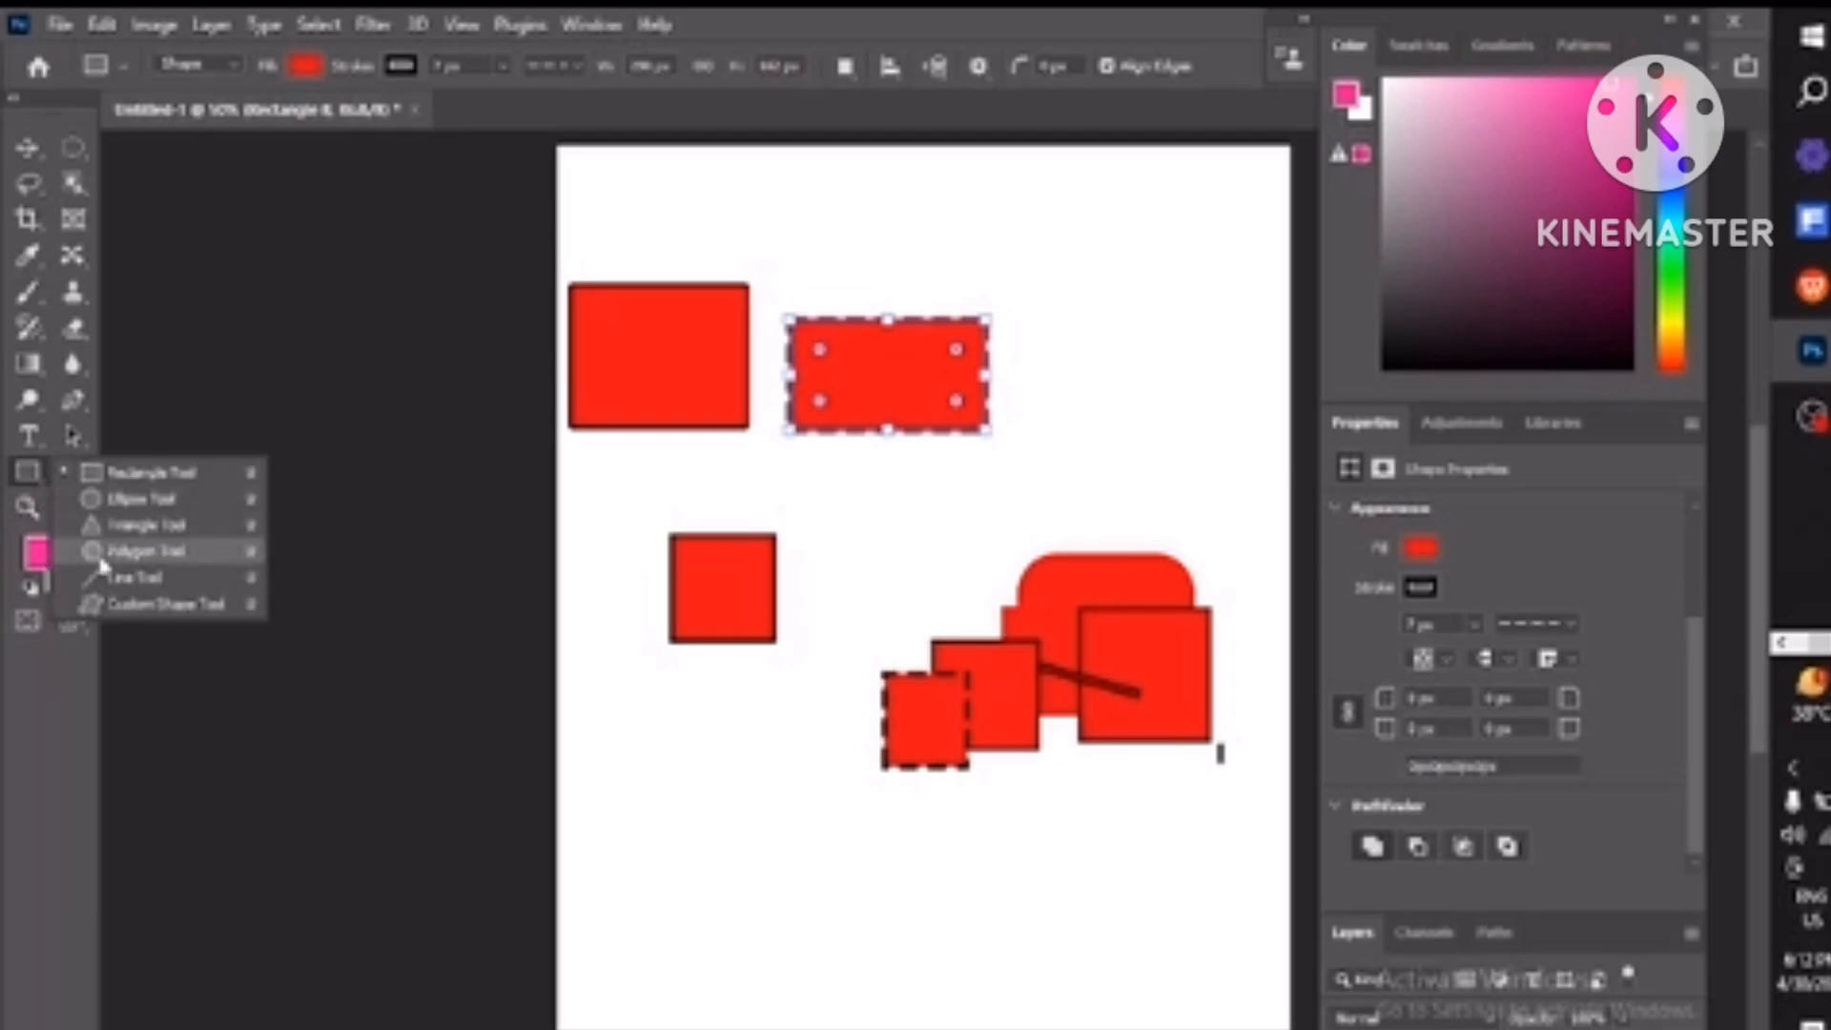
left_click(113, 499)
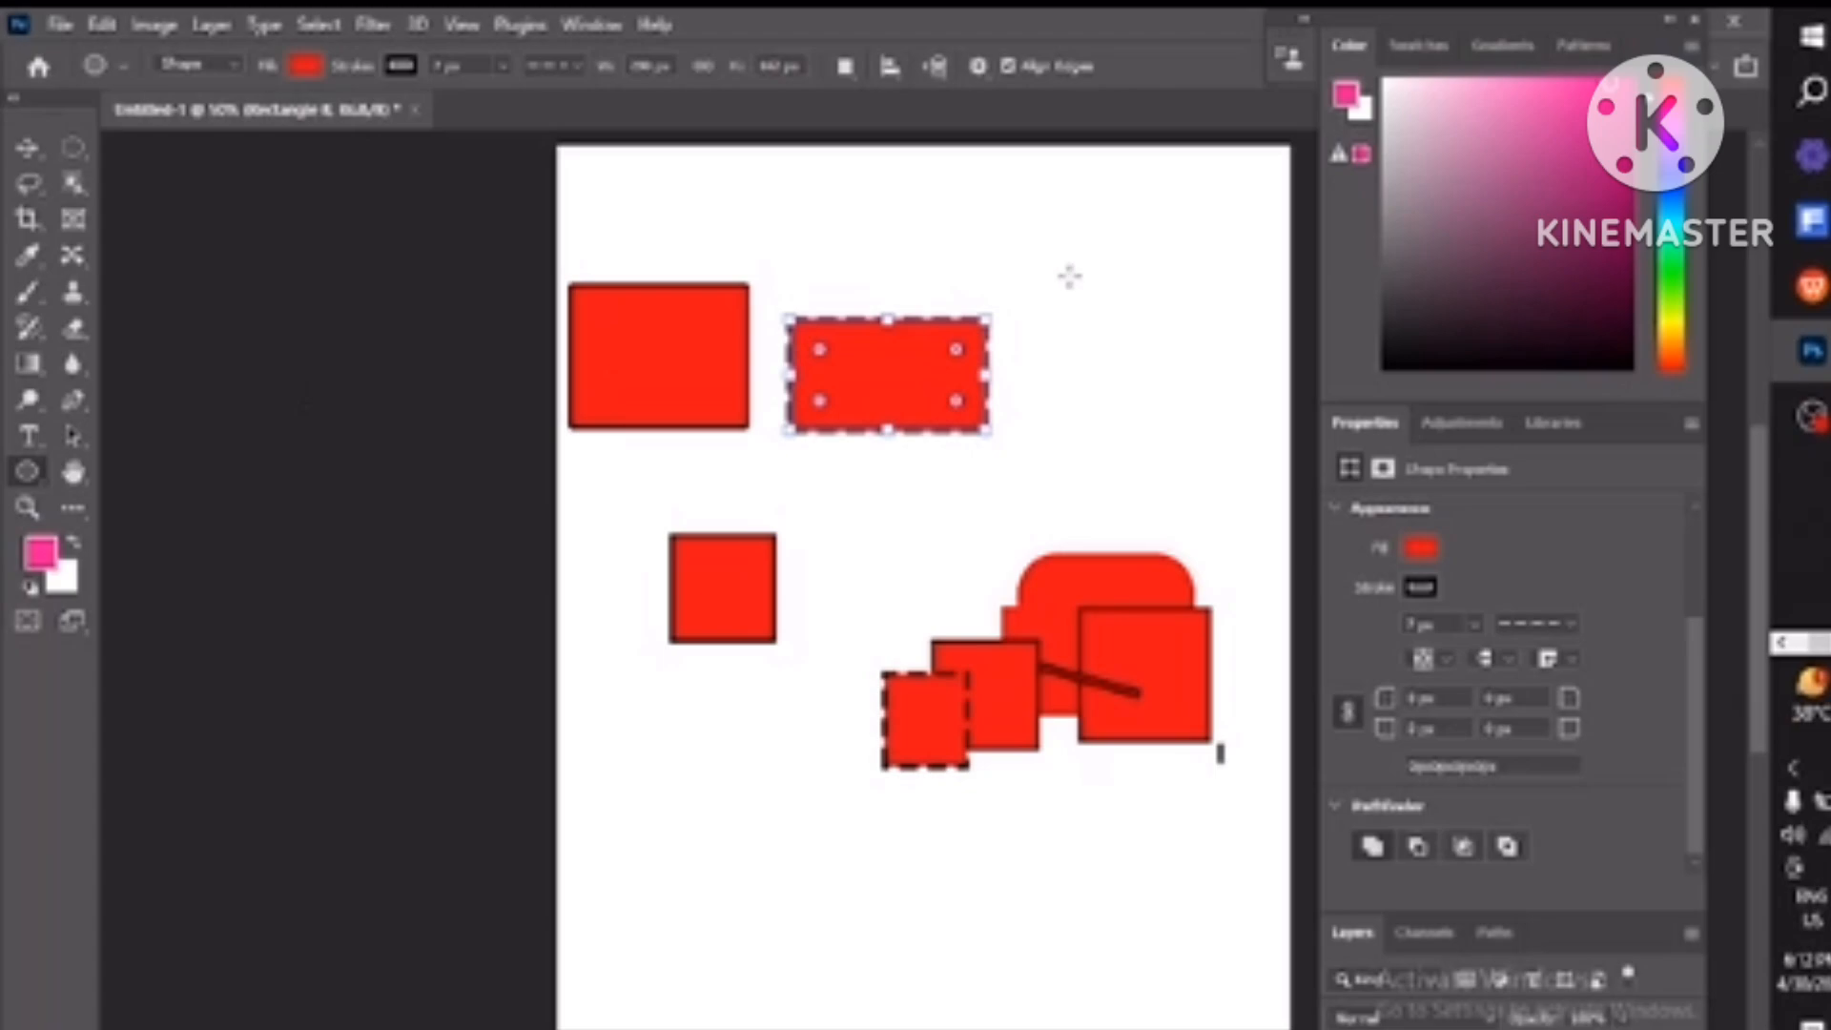
left_click_drag(1061, 272, 1204, 428)
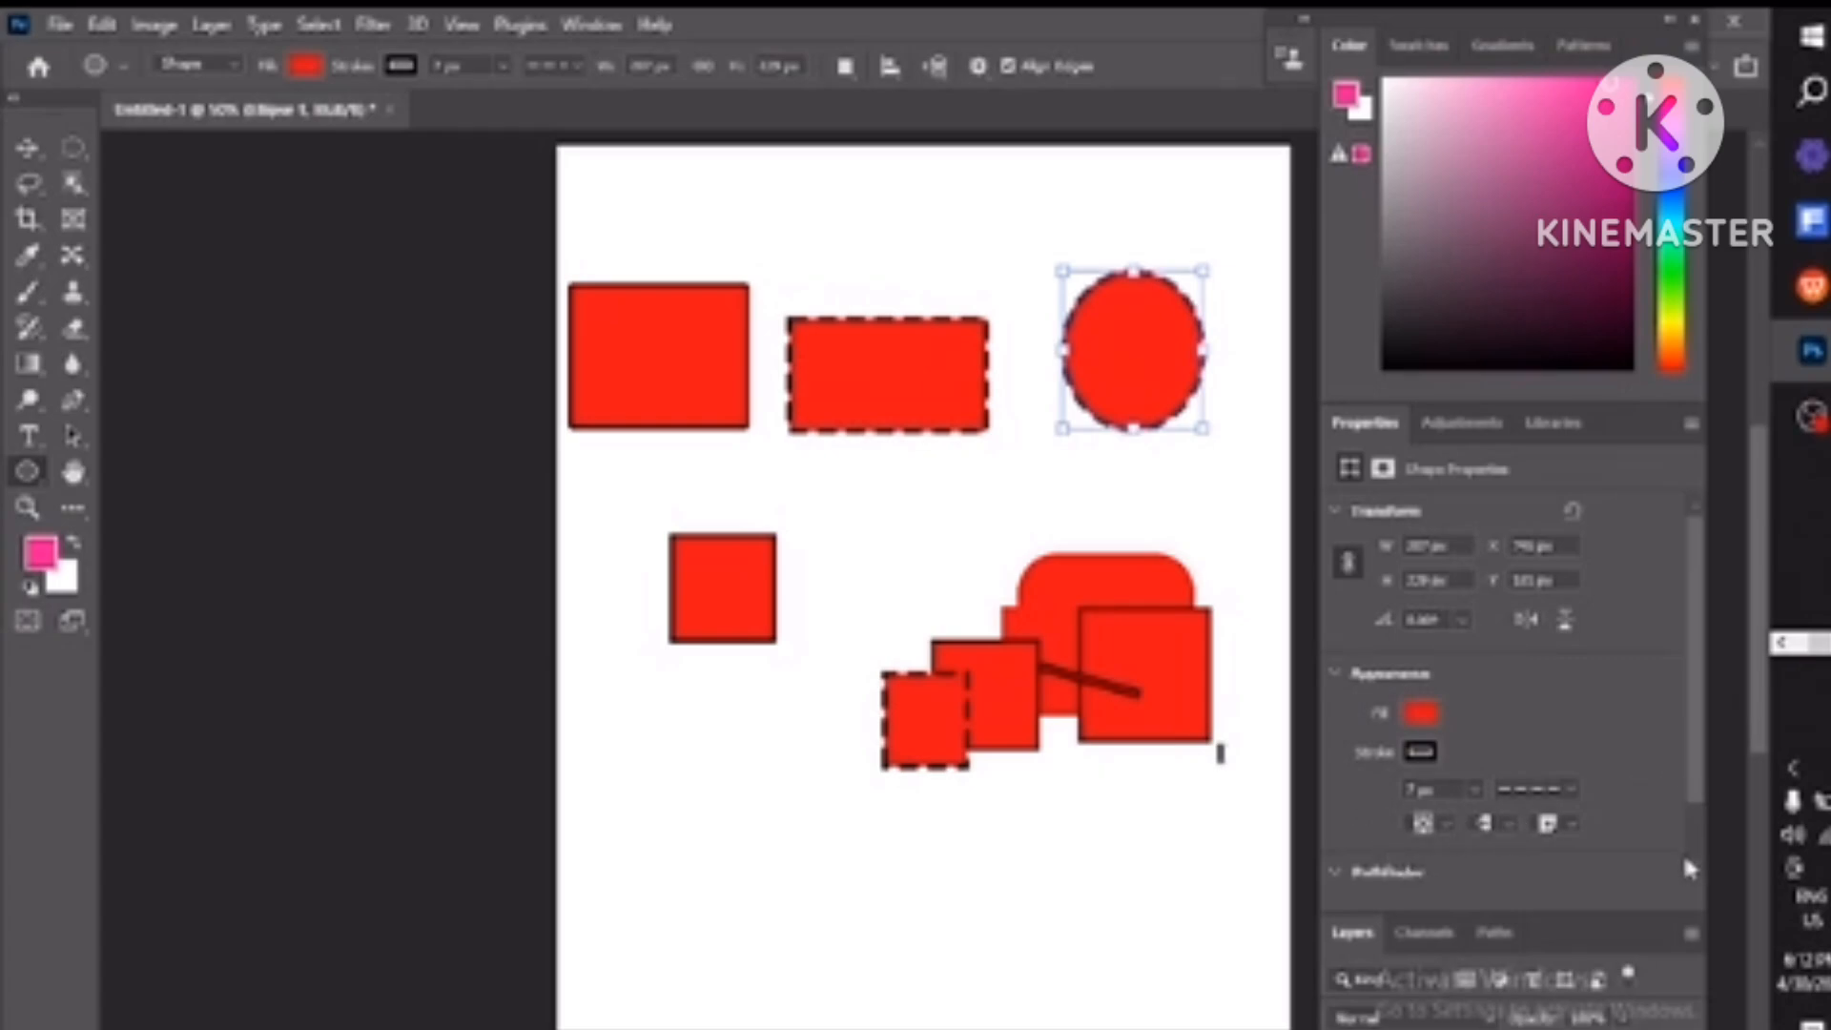
scroll(1684, 854, "down", 1)
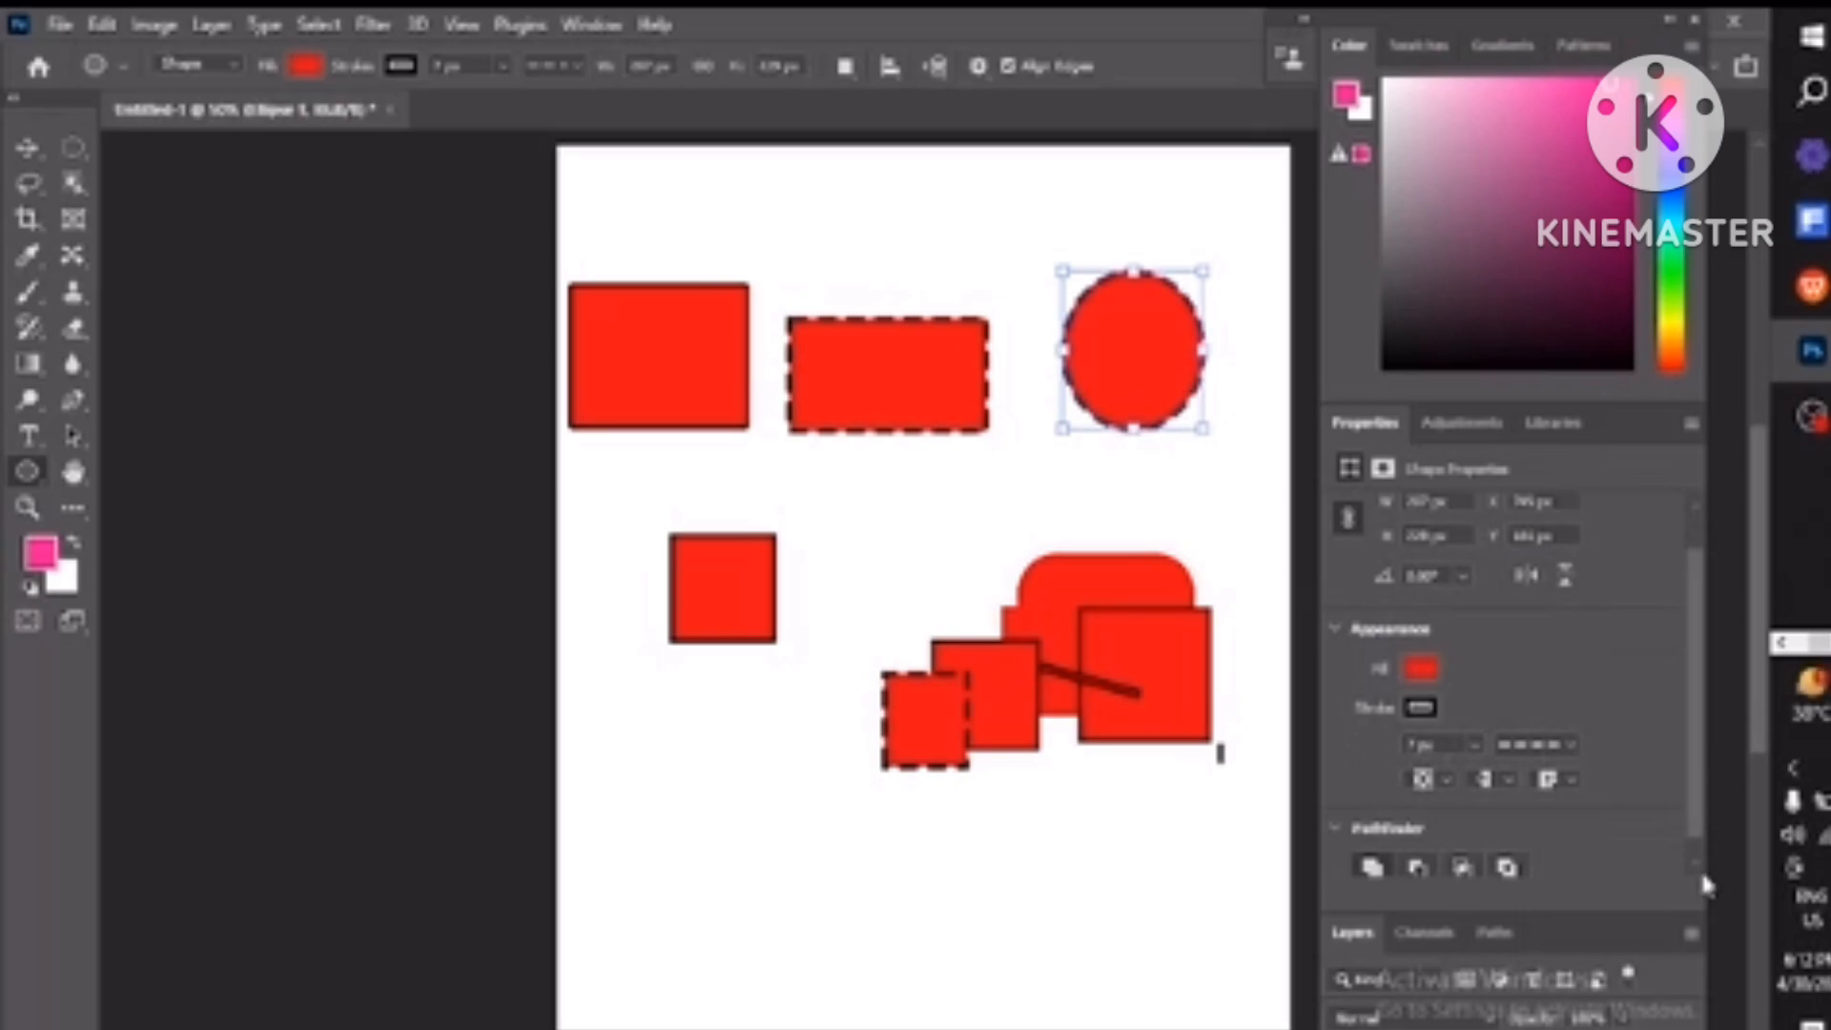
scroll(1702, 877, "down", 1)
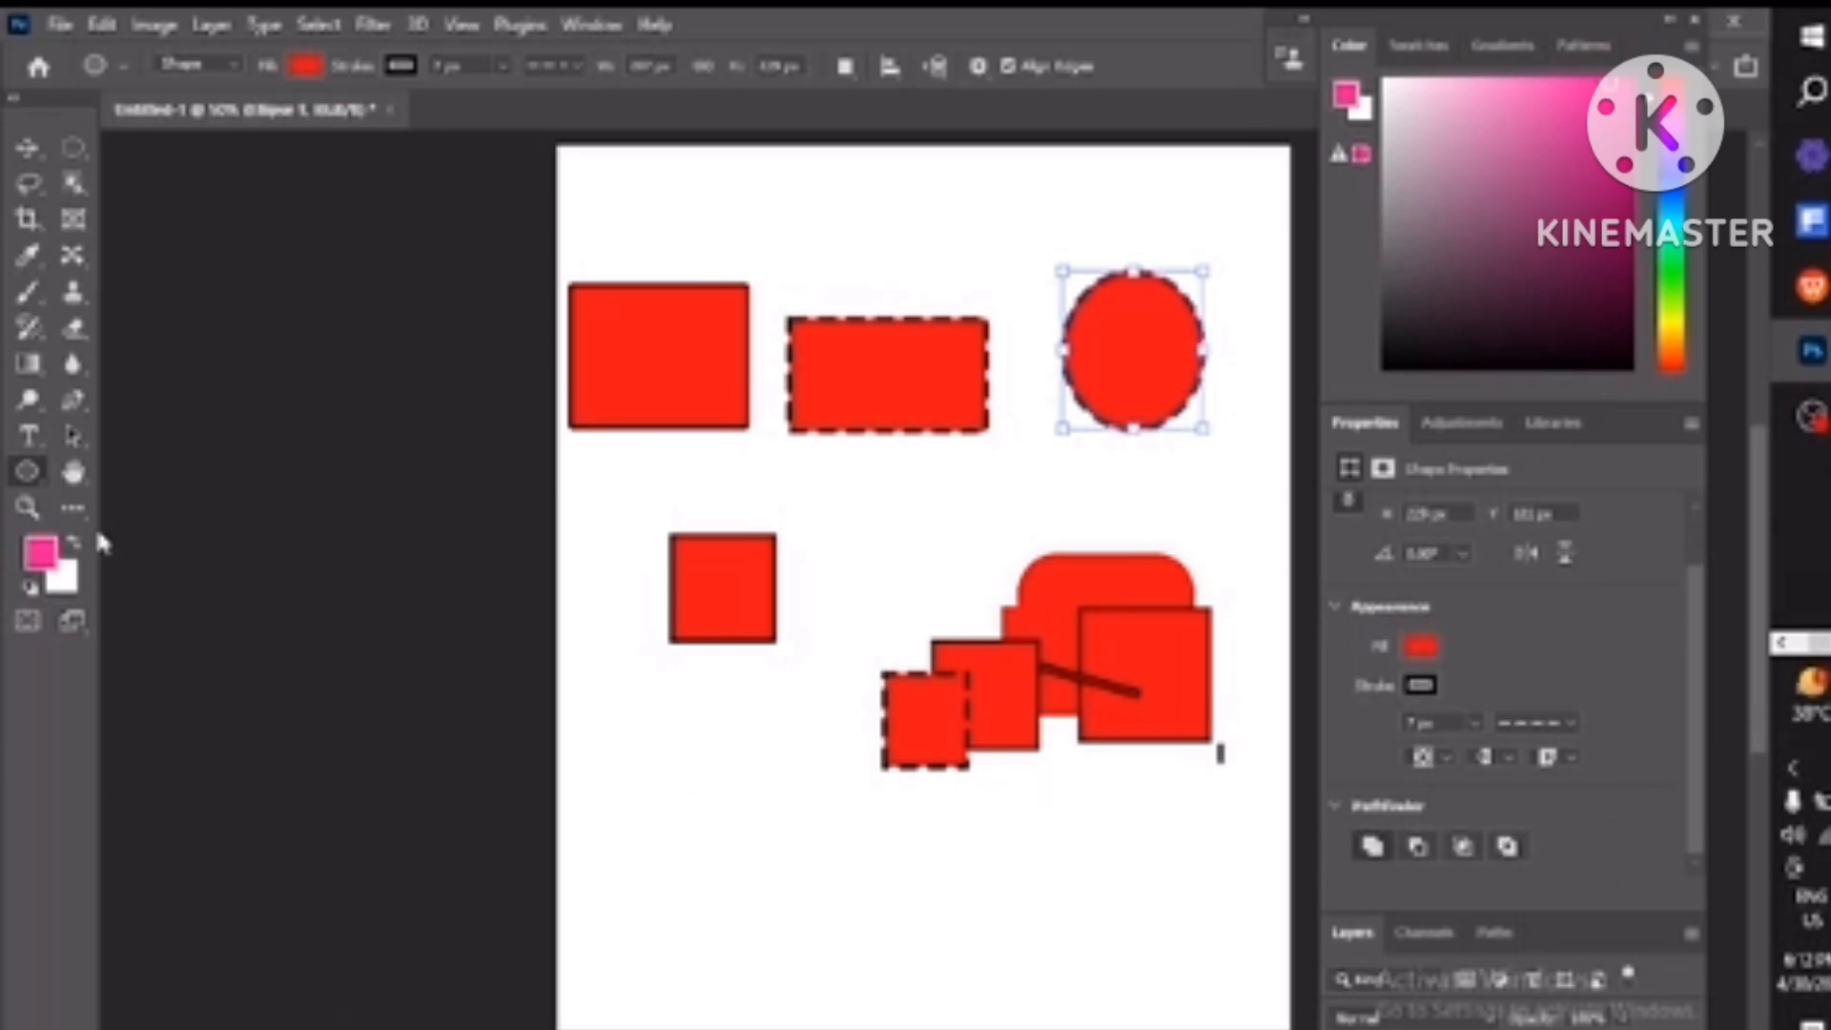
Draw a triangle about 195 by 245 px below the small square and a pentagon about 157 px wide above the overlapping rectangles.
right_click(35, 482)
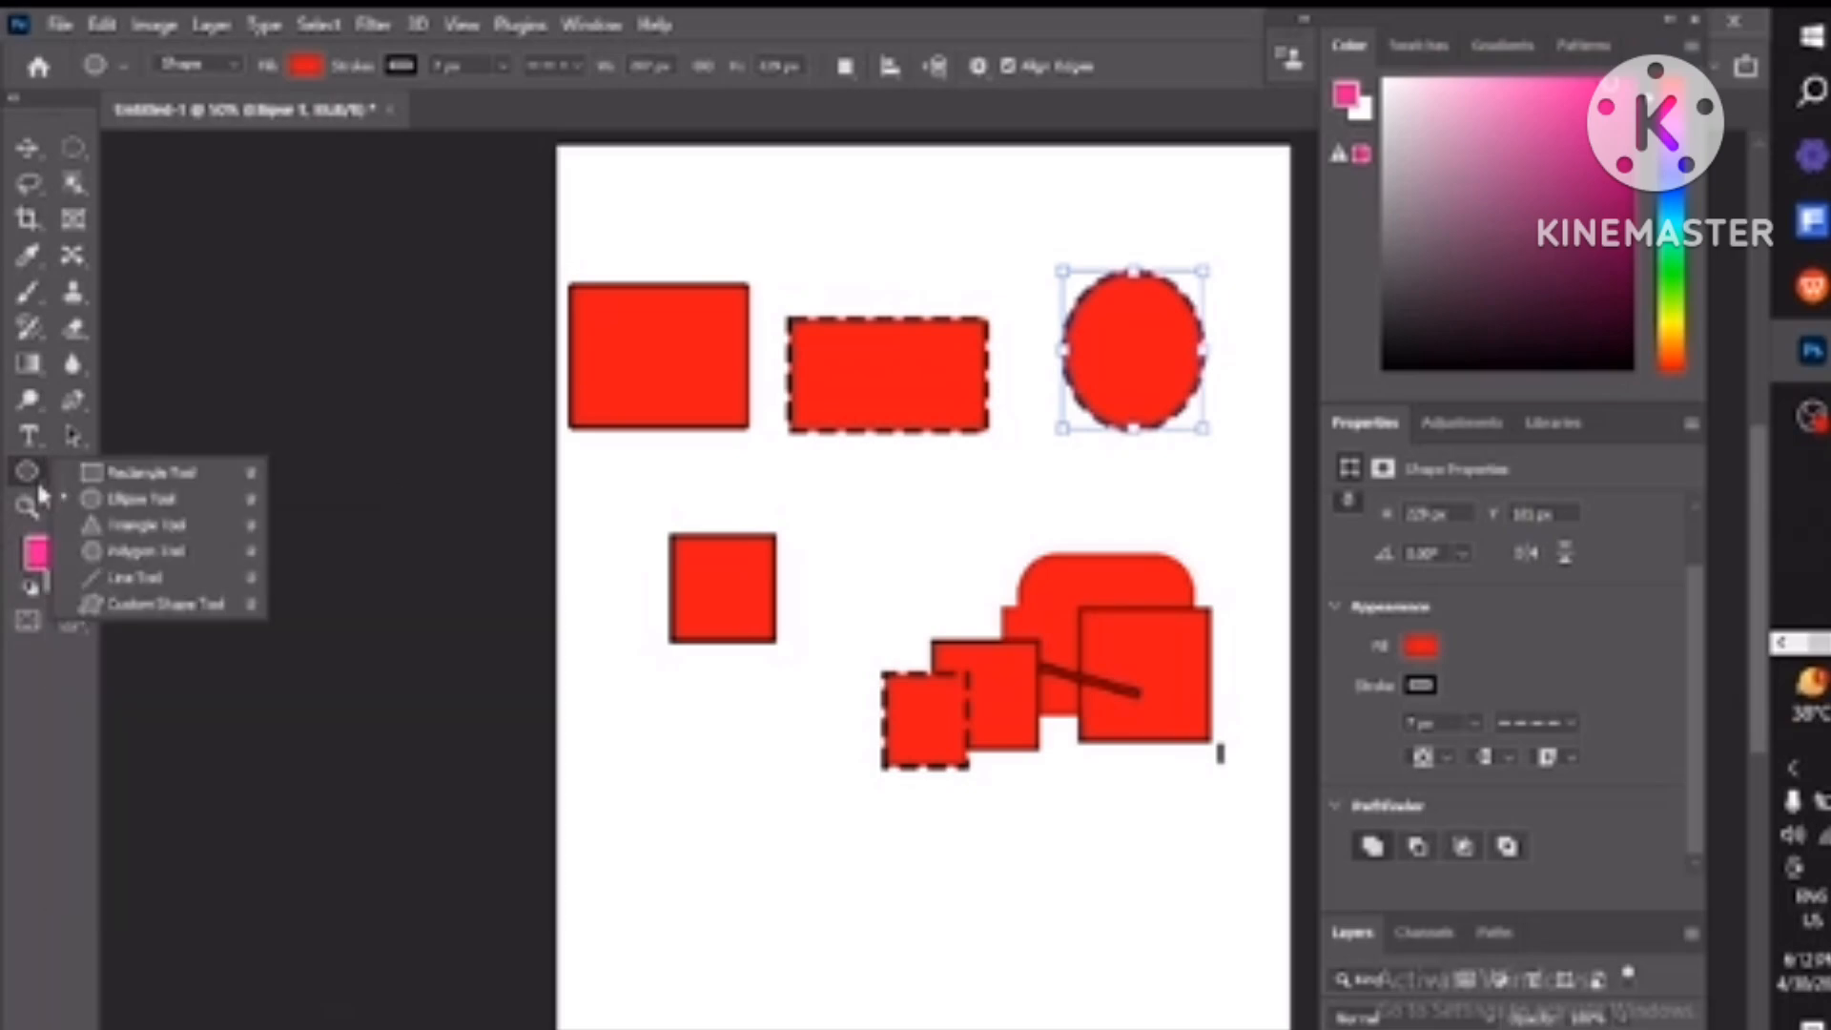
left_click(99, 536)
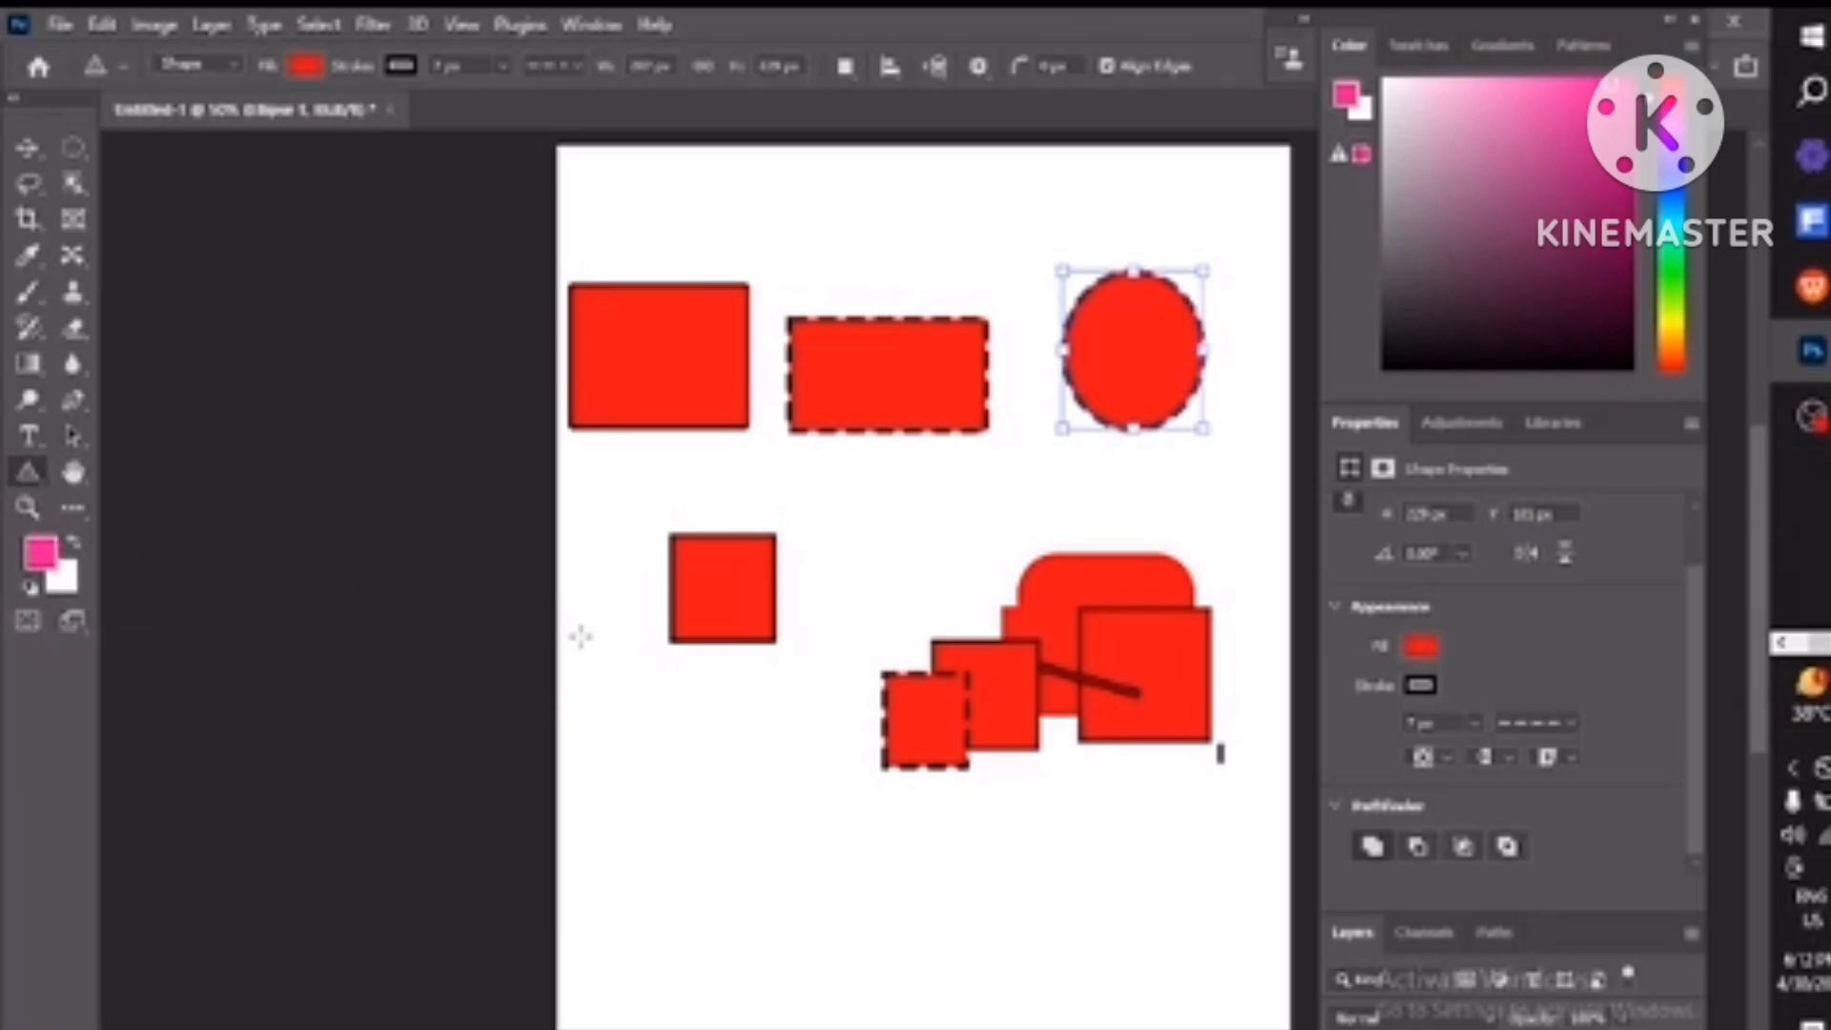
left_click_drag(668, 723, 801, 888)
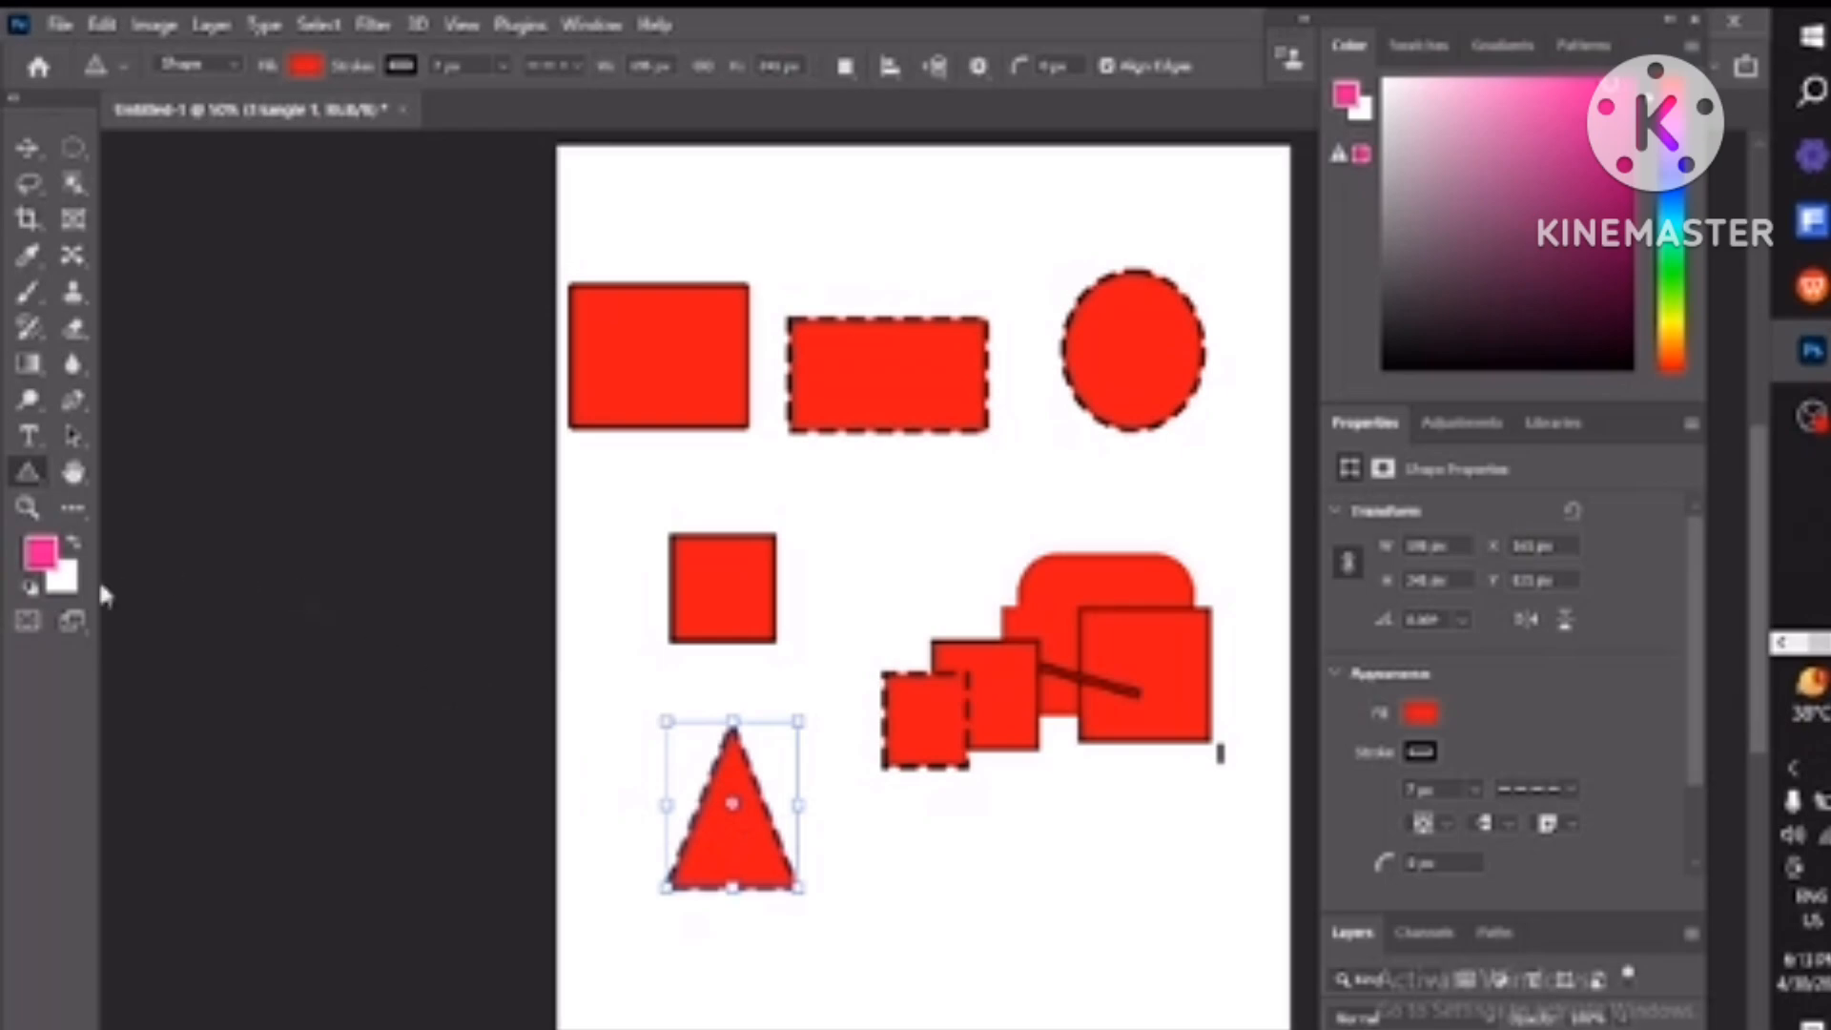
right_click(42, 480)
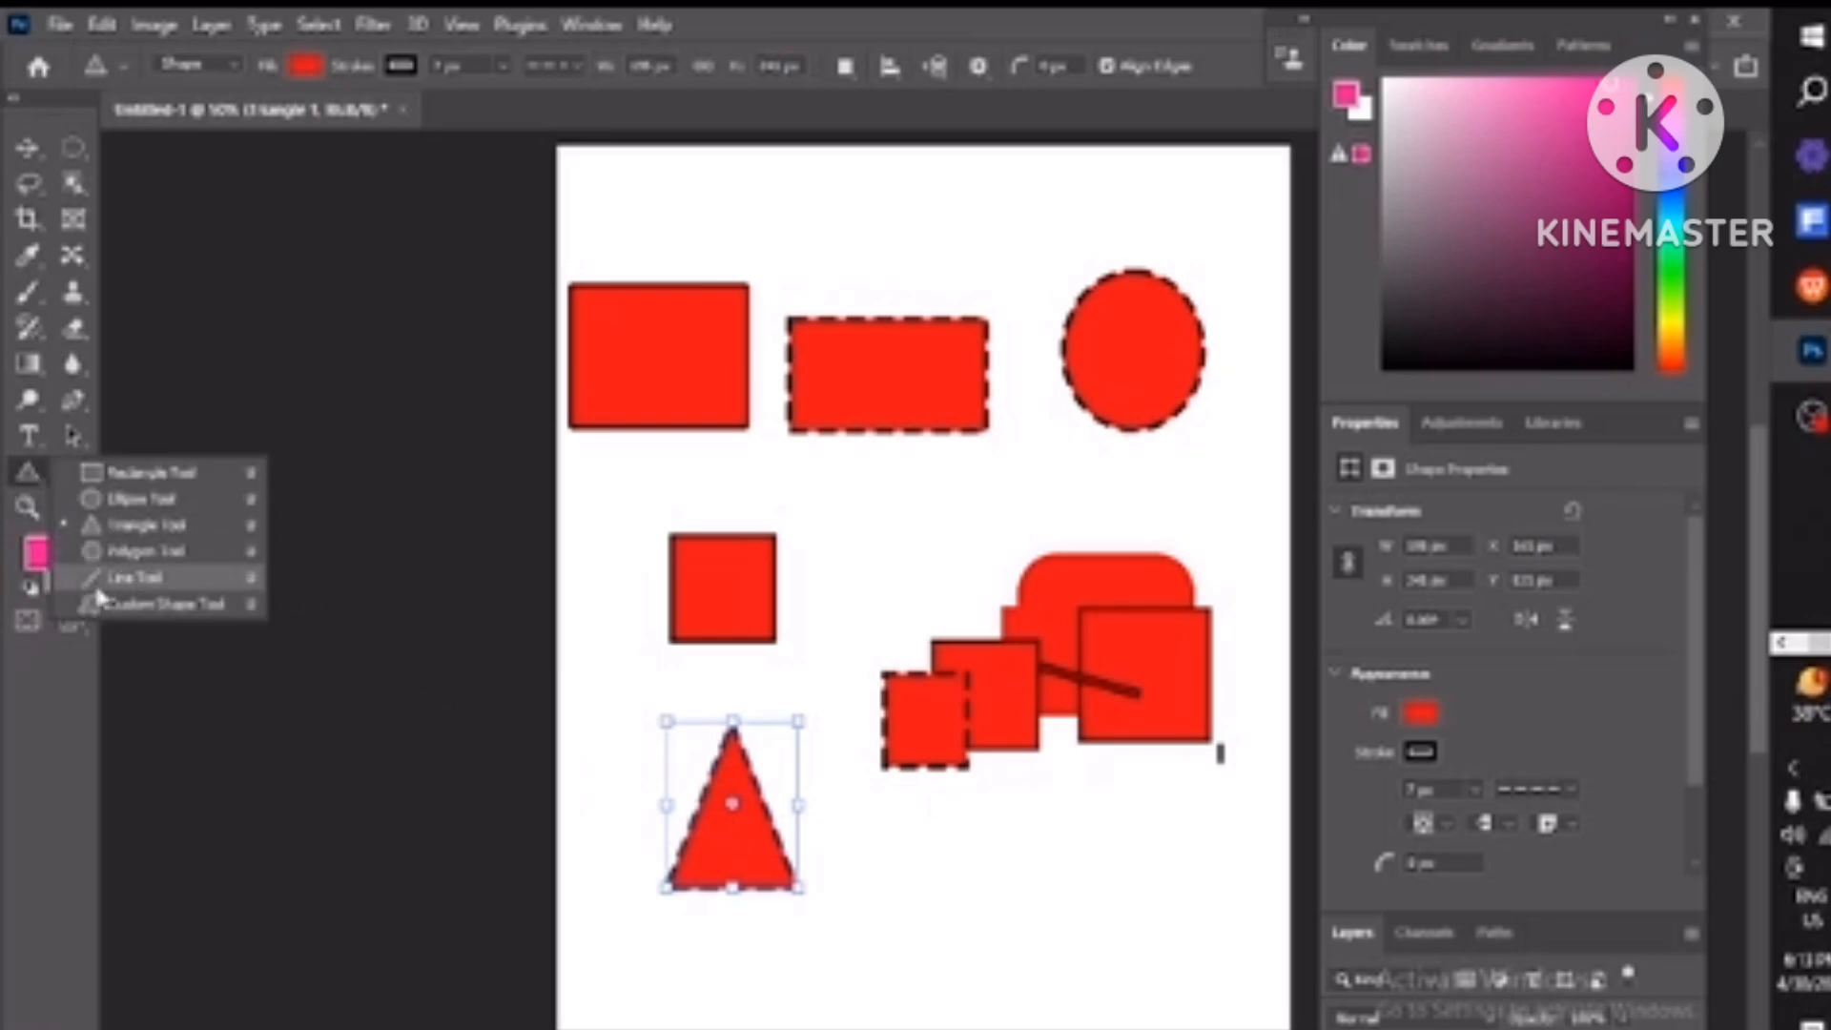
left_click(102, 555)
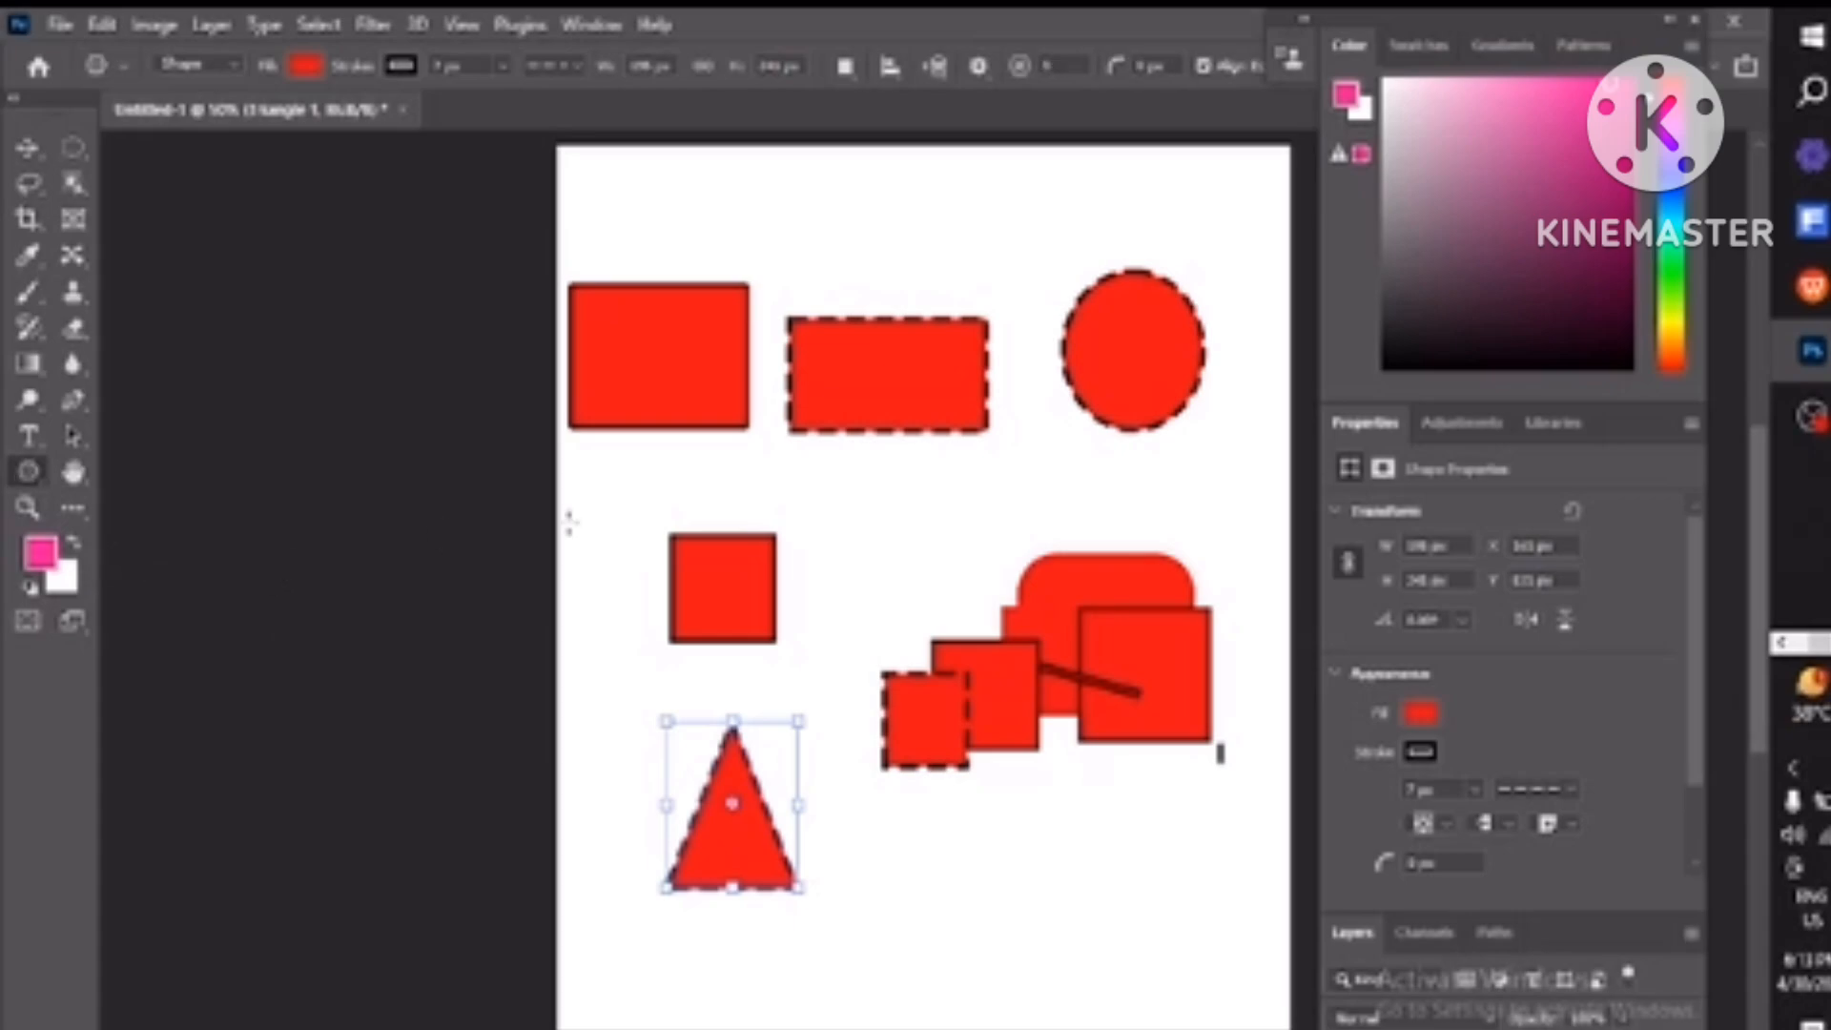
left_click_drag(875, 501, 982, 602)
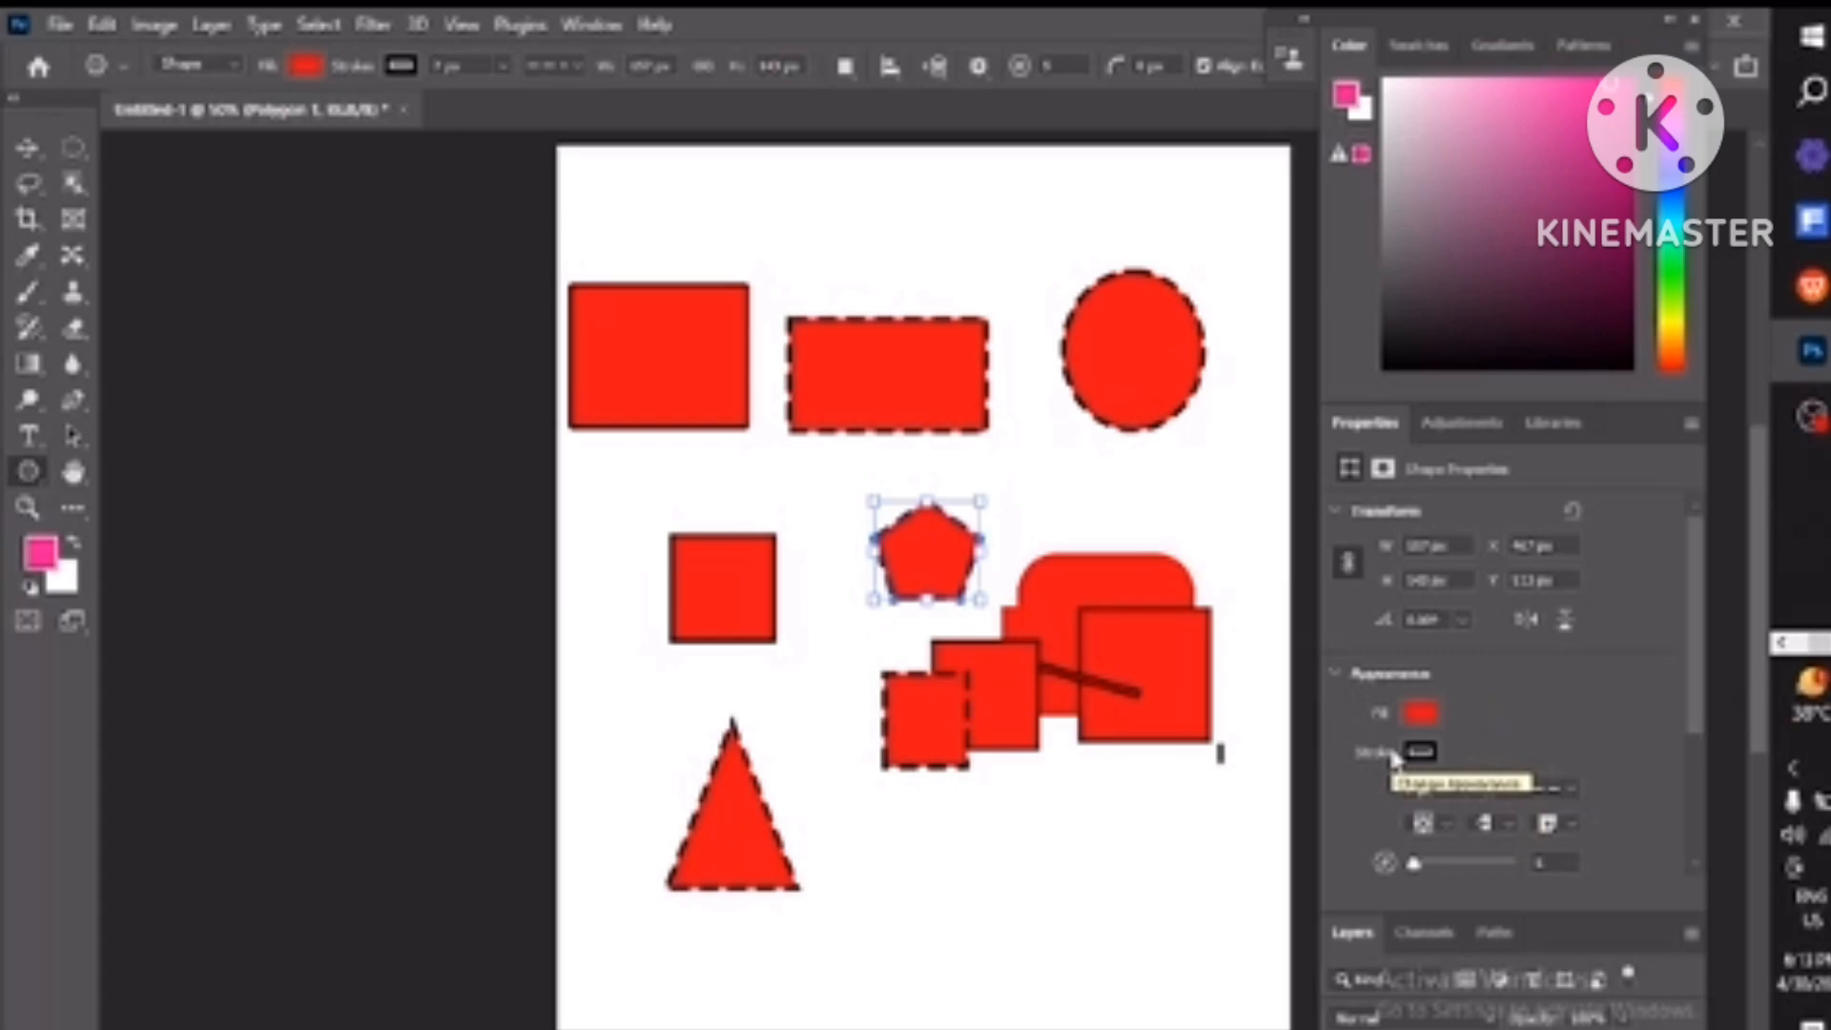
Draw a horizontal line about 138 px long above the first rectangle and a slanted one about 128 px long beside it.
right_click(42, 477)
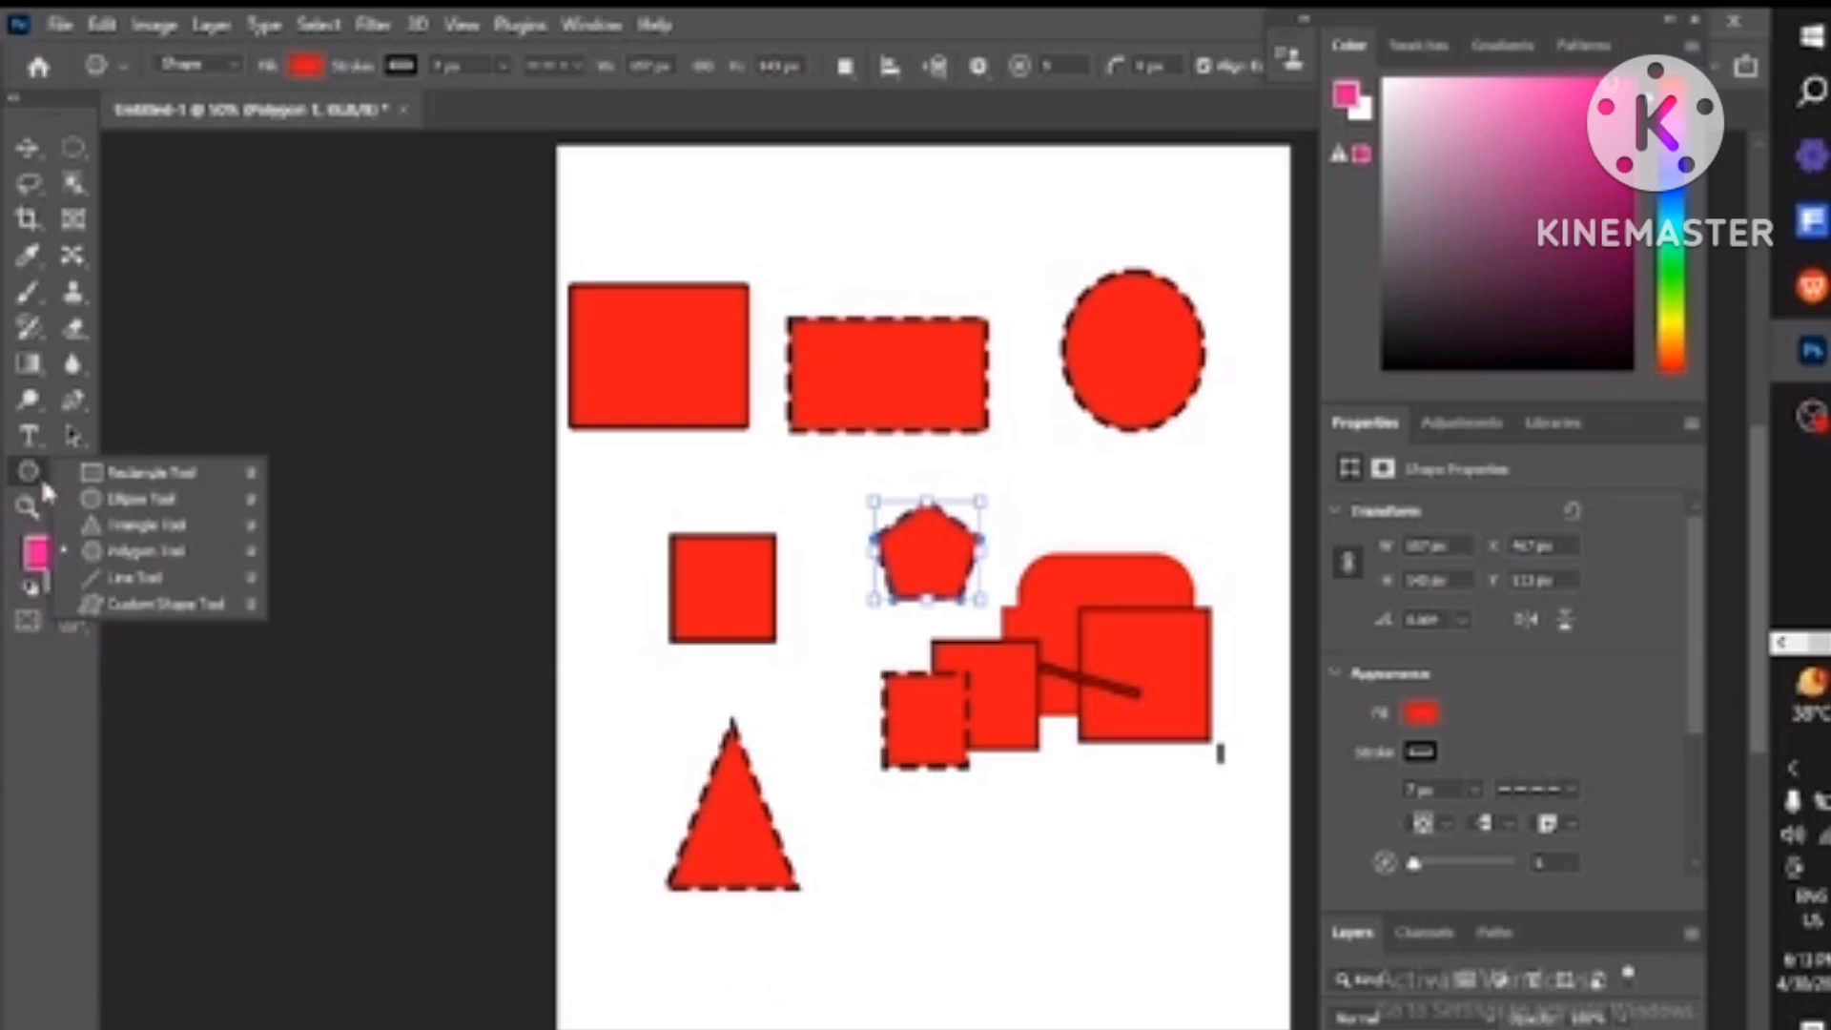
left_click(72, 573)
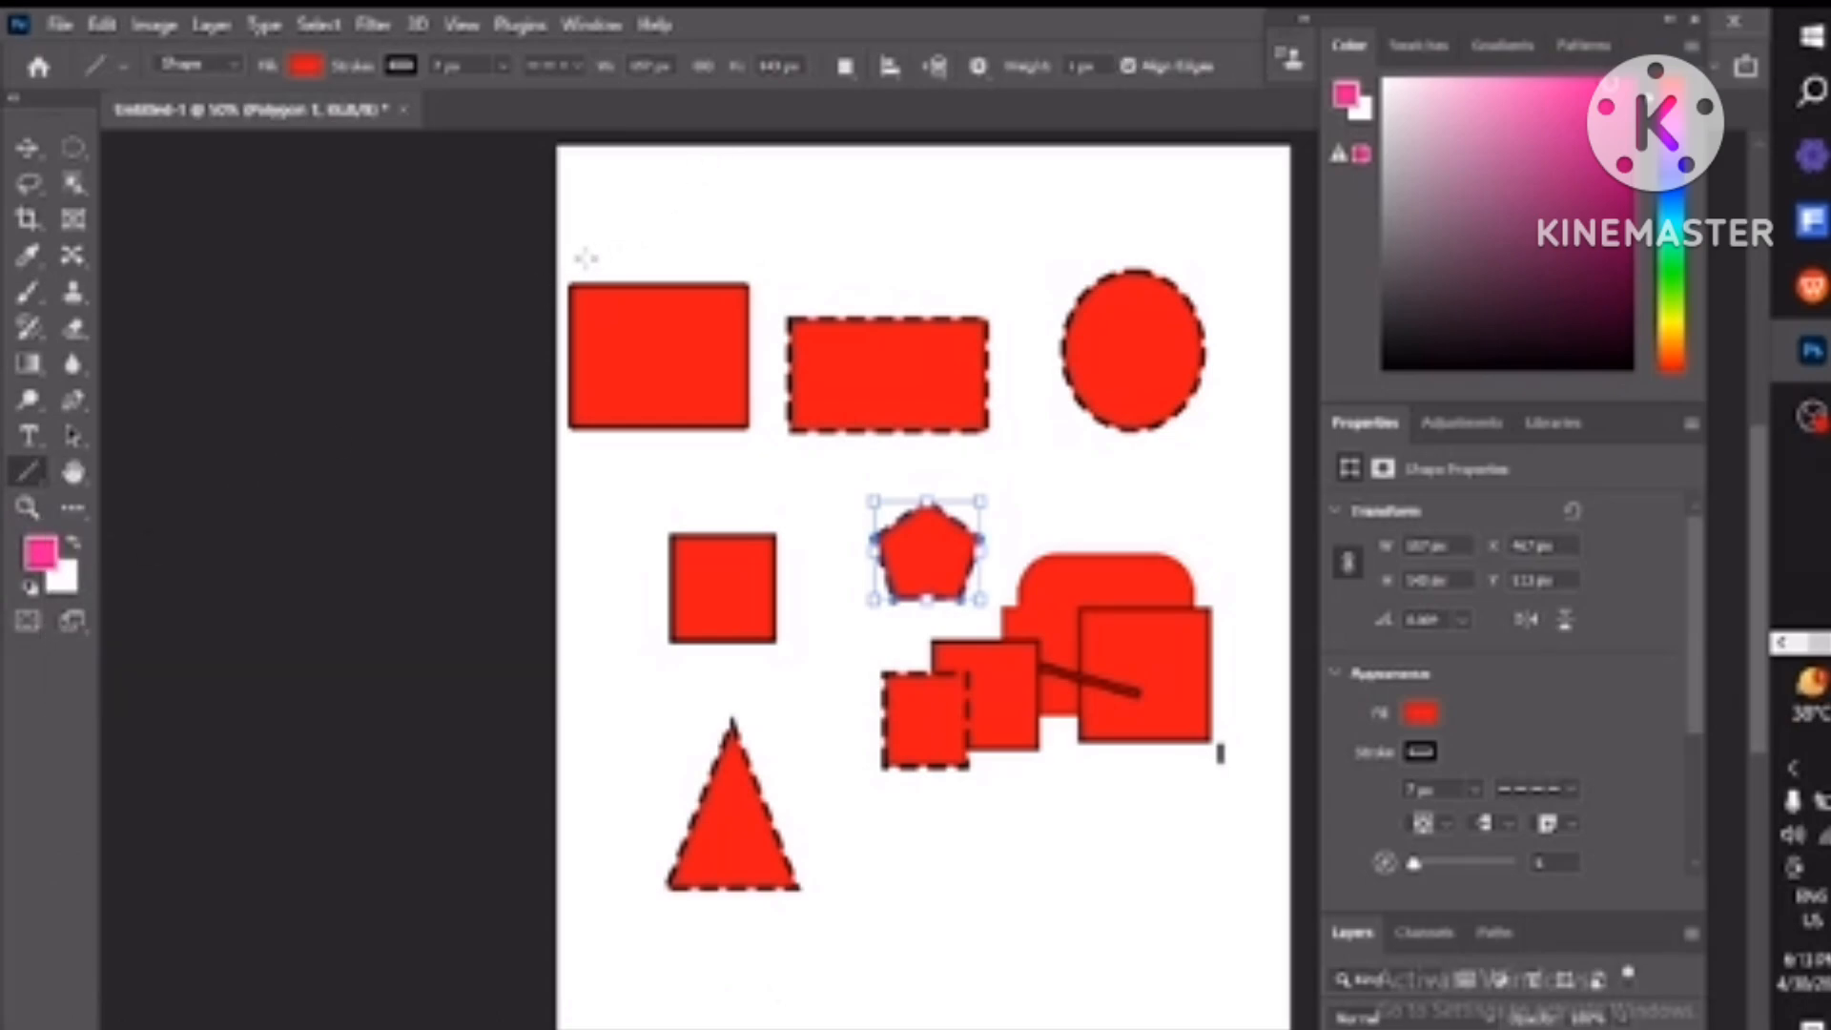
left_click_drag(577, 249, 677, 249)
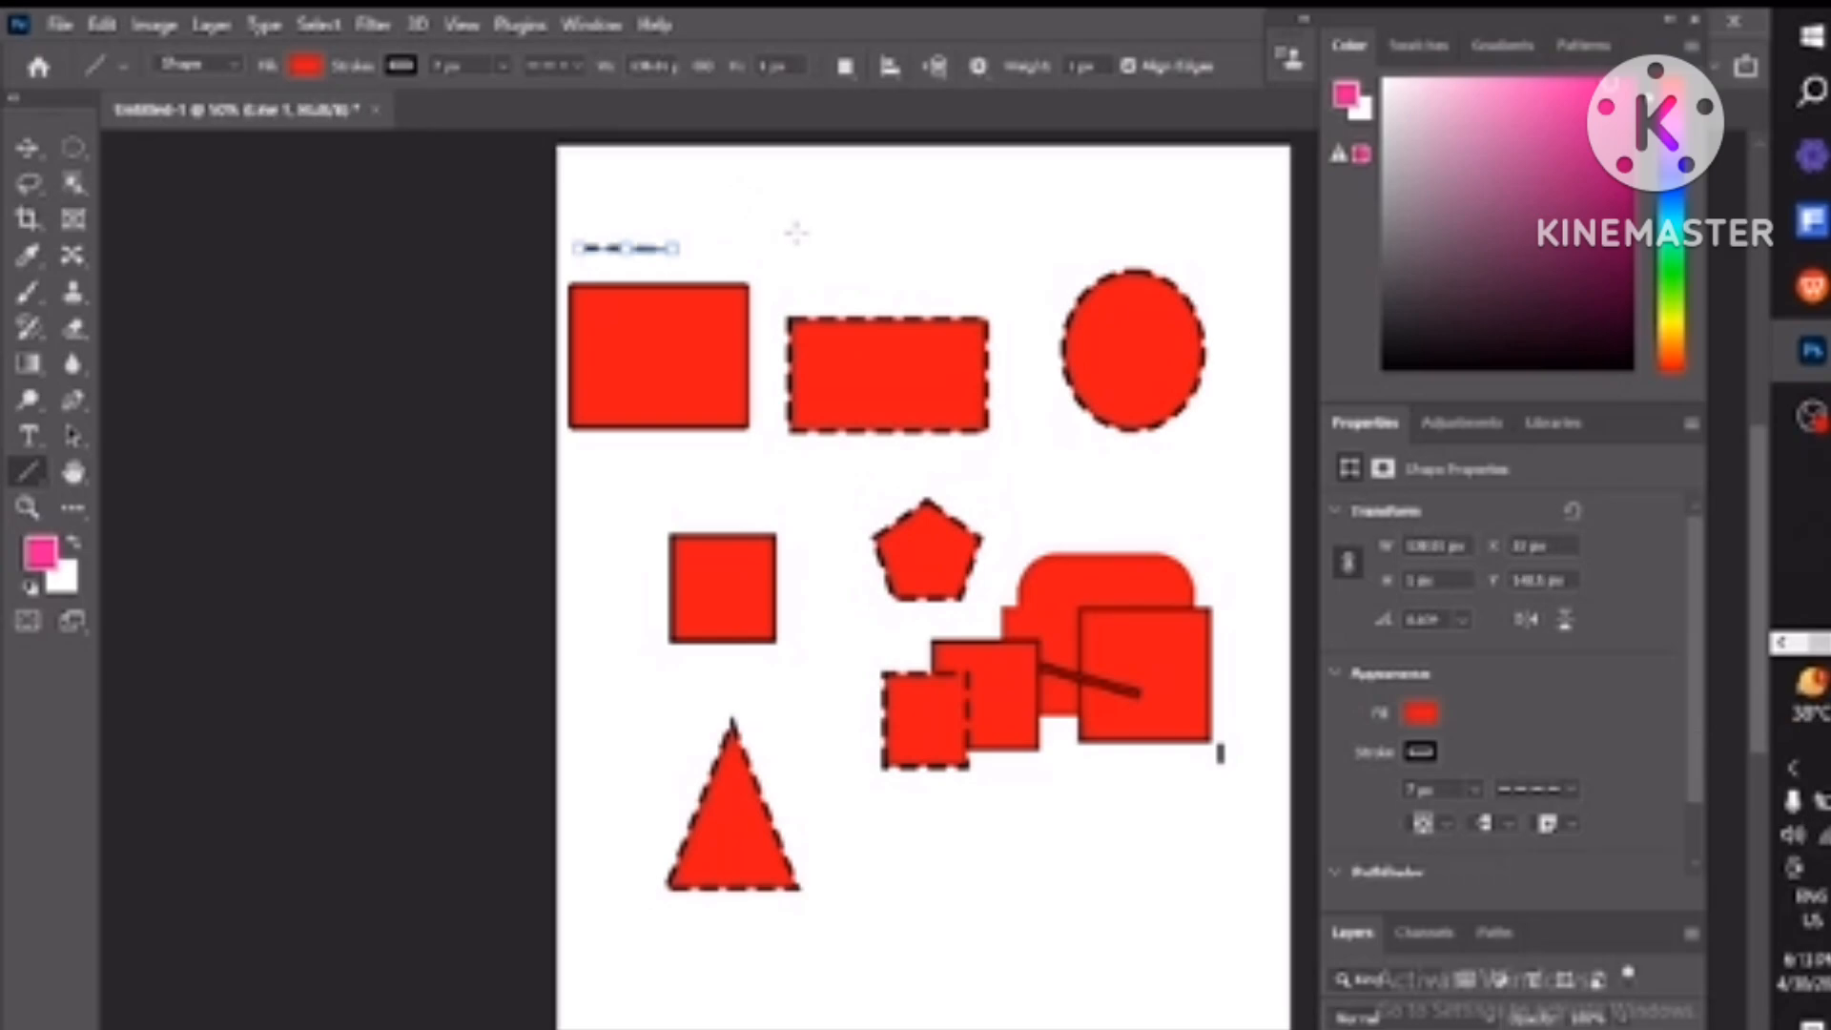
left_click_drag(792, 230, 885, 217)
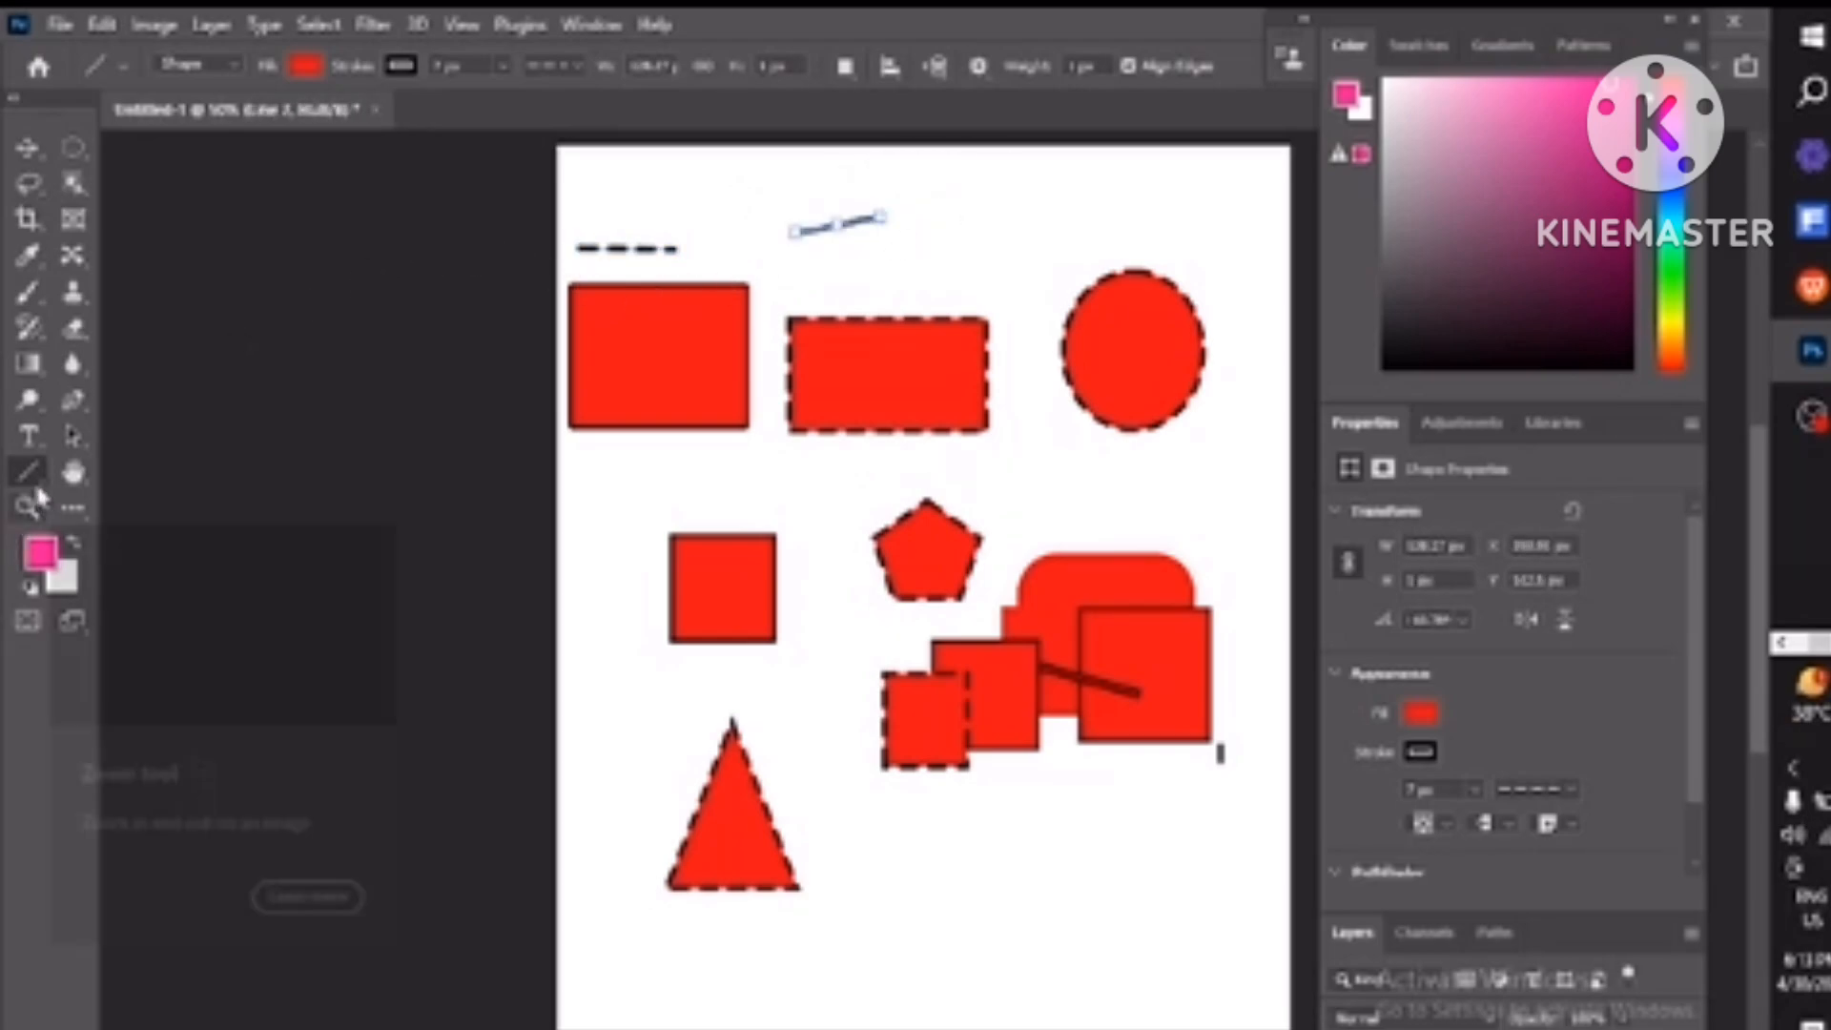
Draw a tiny tiger custom shape below the overlapping rectangles and a stretched one about 445 by 99 px beside it.
right_click(40, 486)
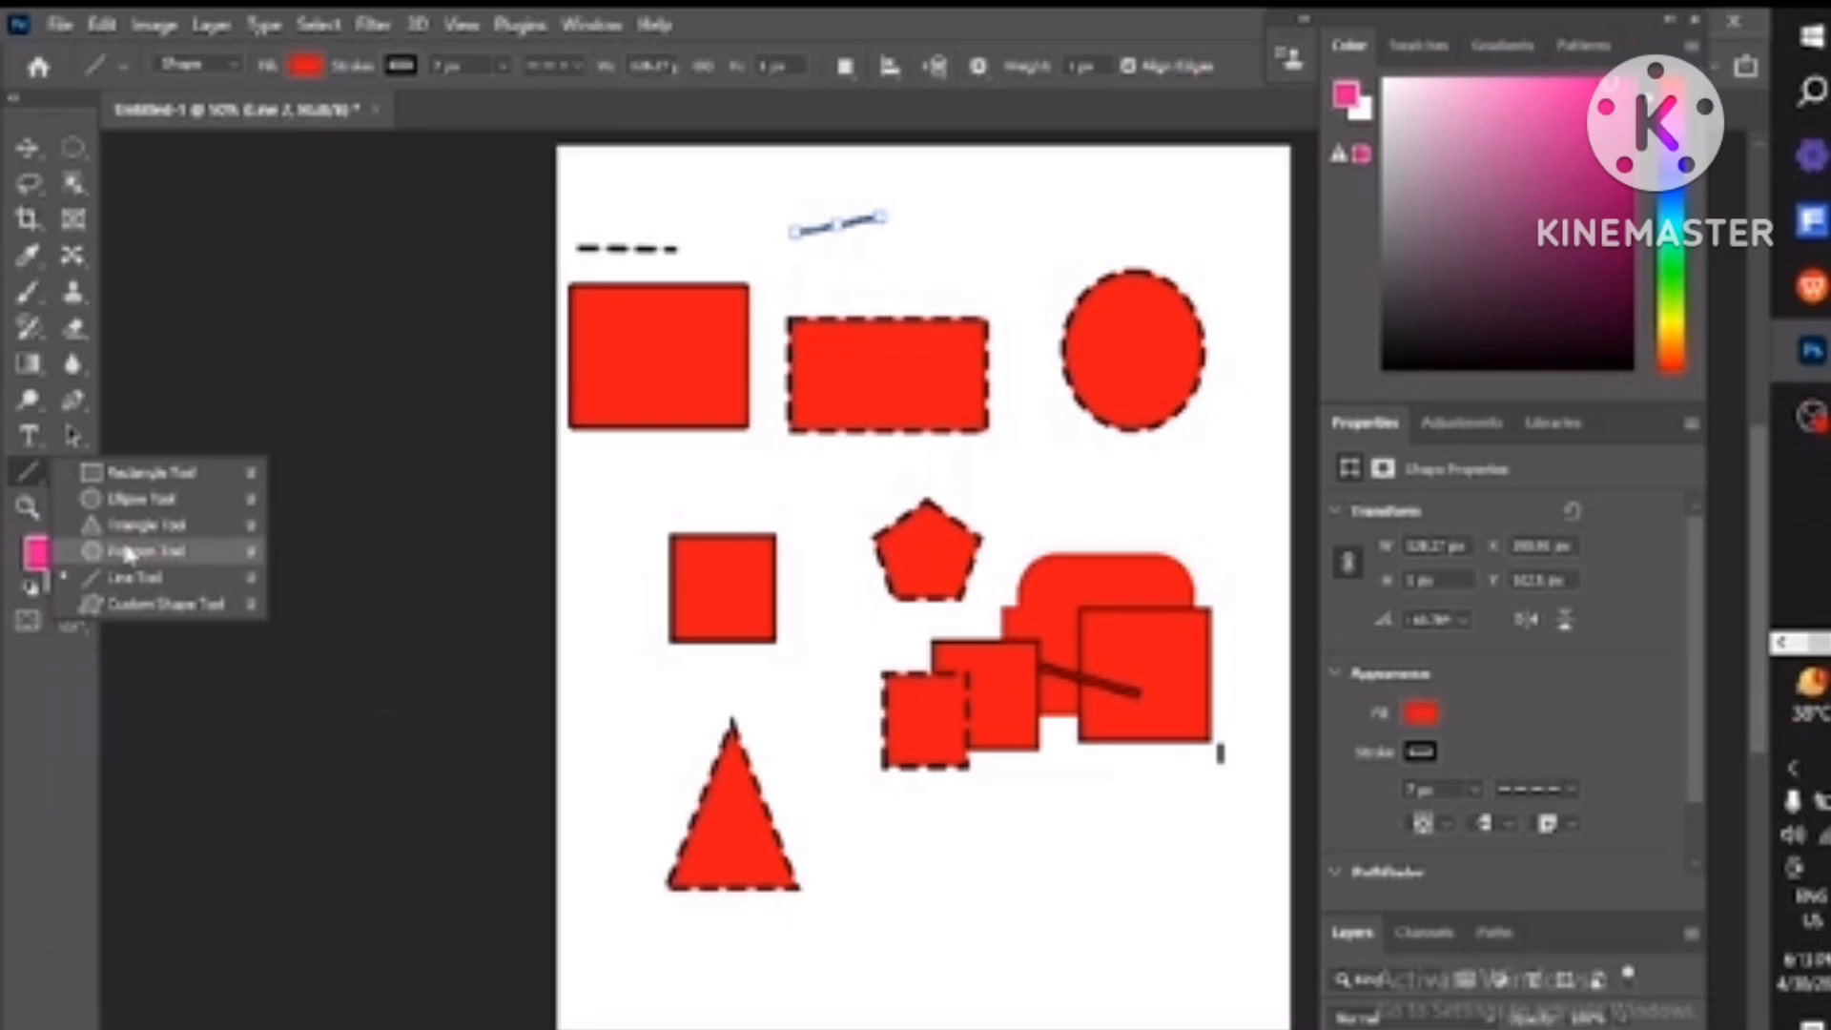
left_click(122, 607)
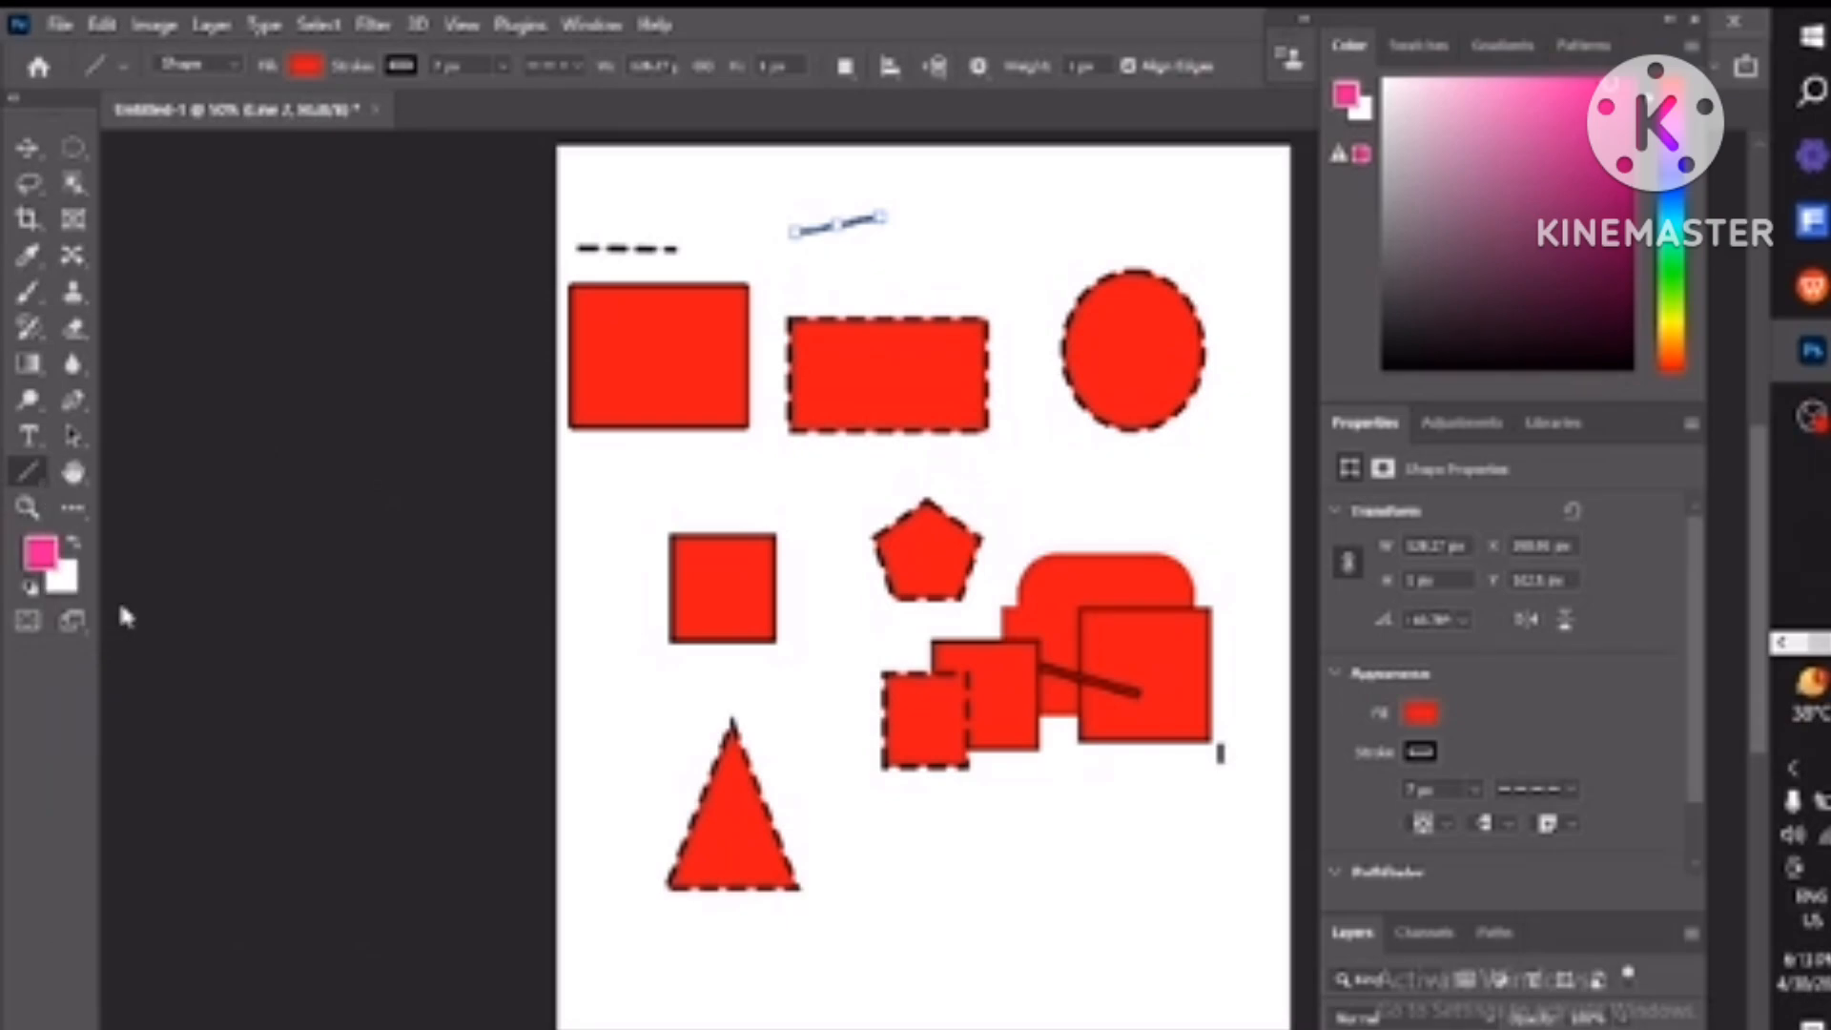
left_click_drag(934, 838, 1318, 861)
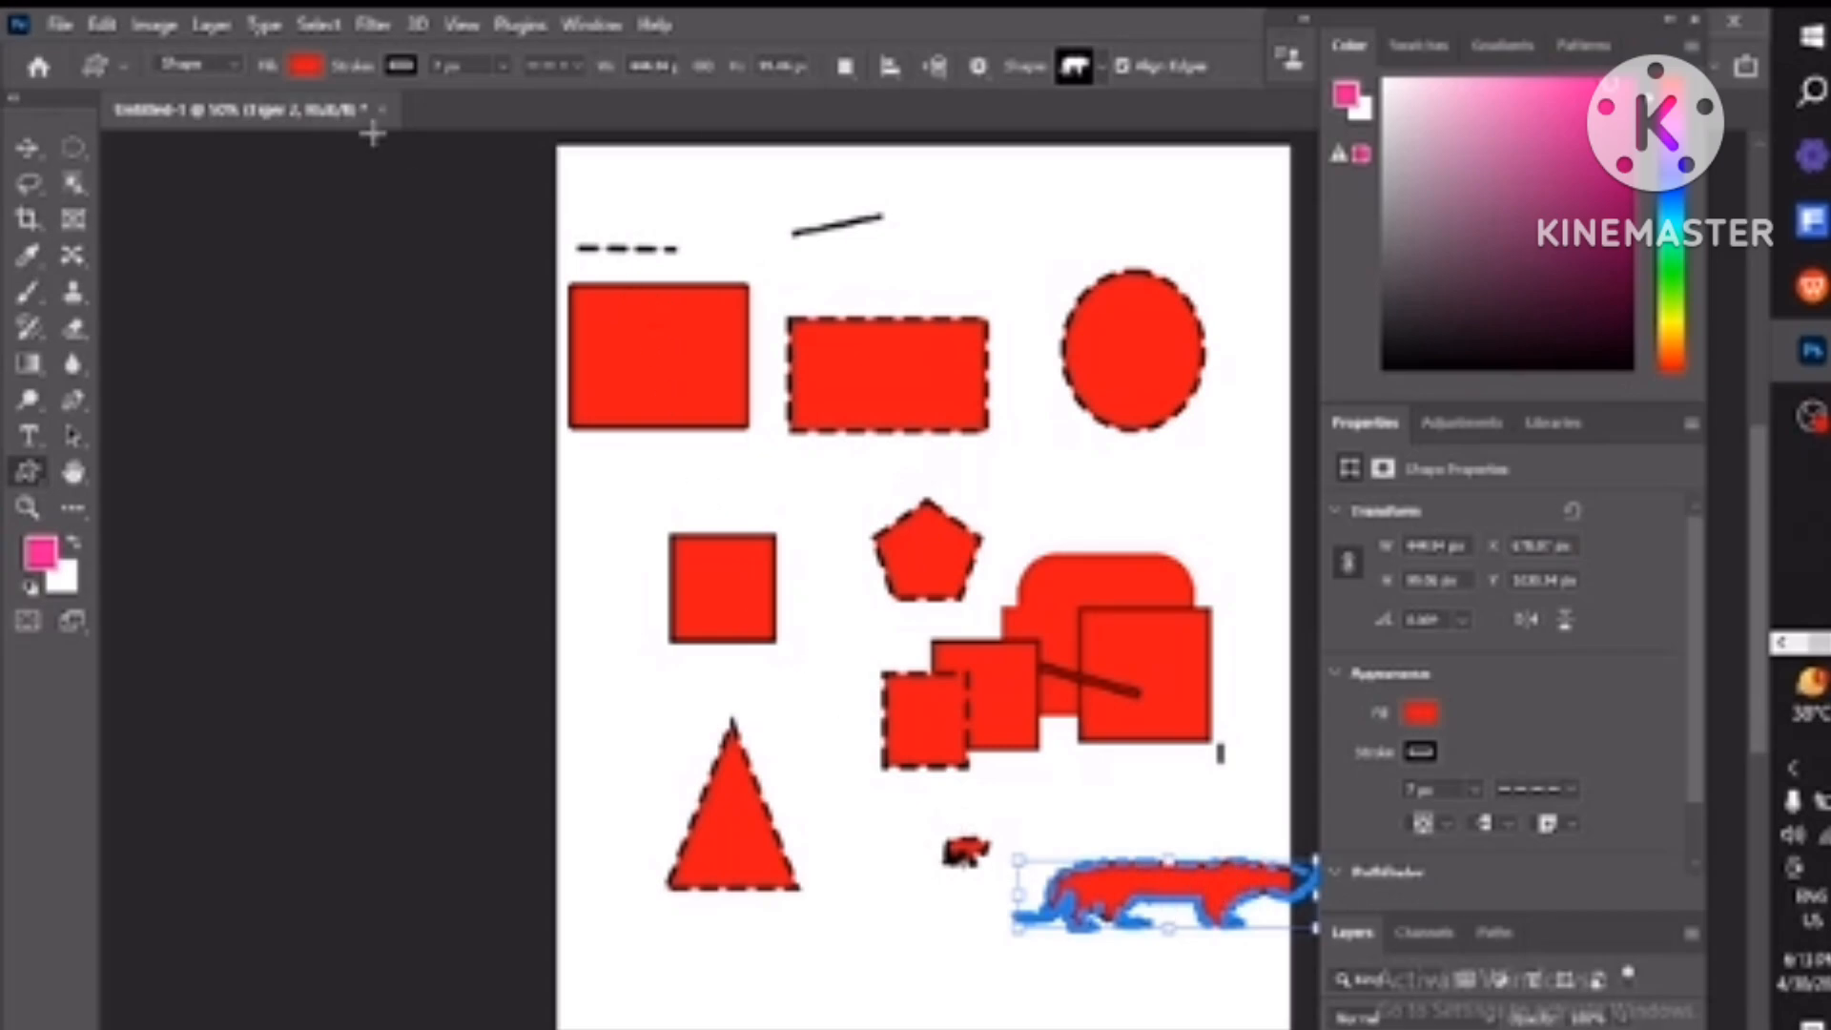
Set the Custom Shape tool to Path mode and draw two tiger outlines, beside the triangle and below the dashed small square.
left_click(236, 67)
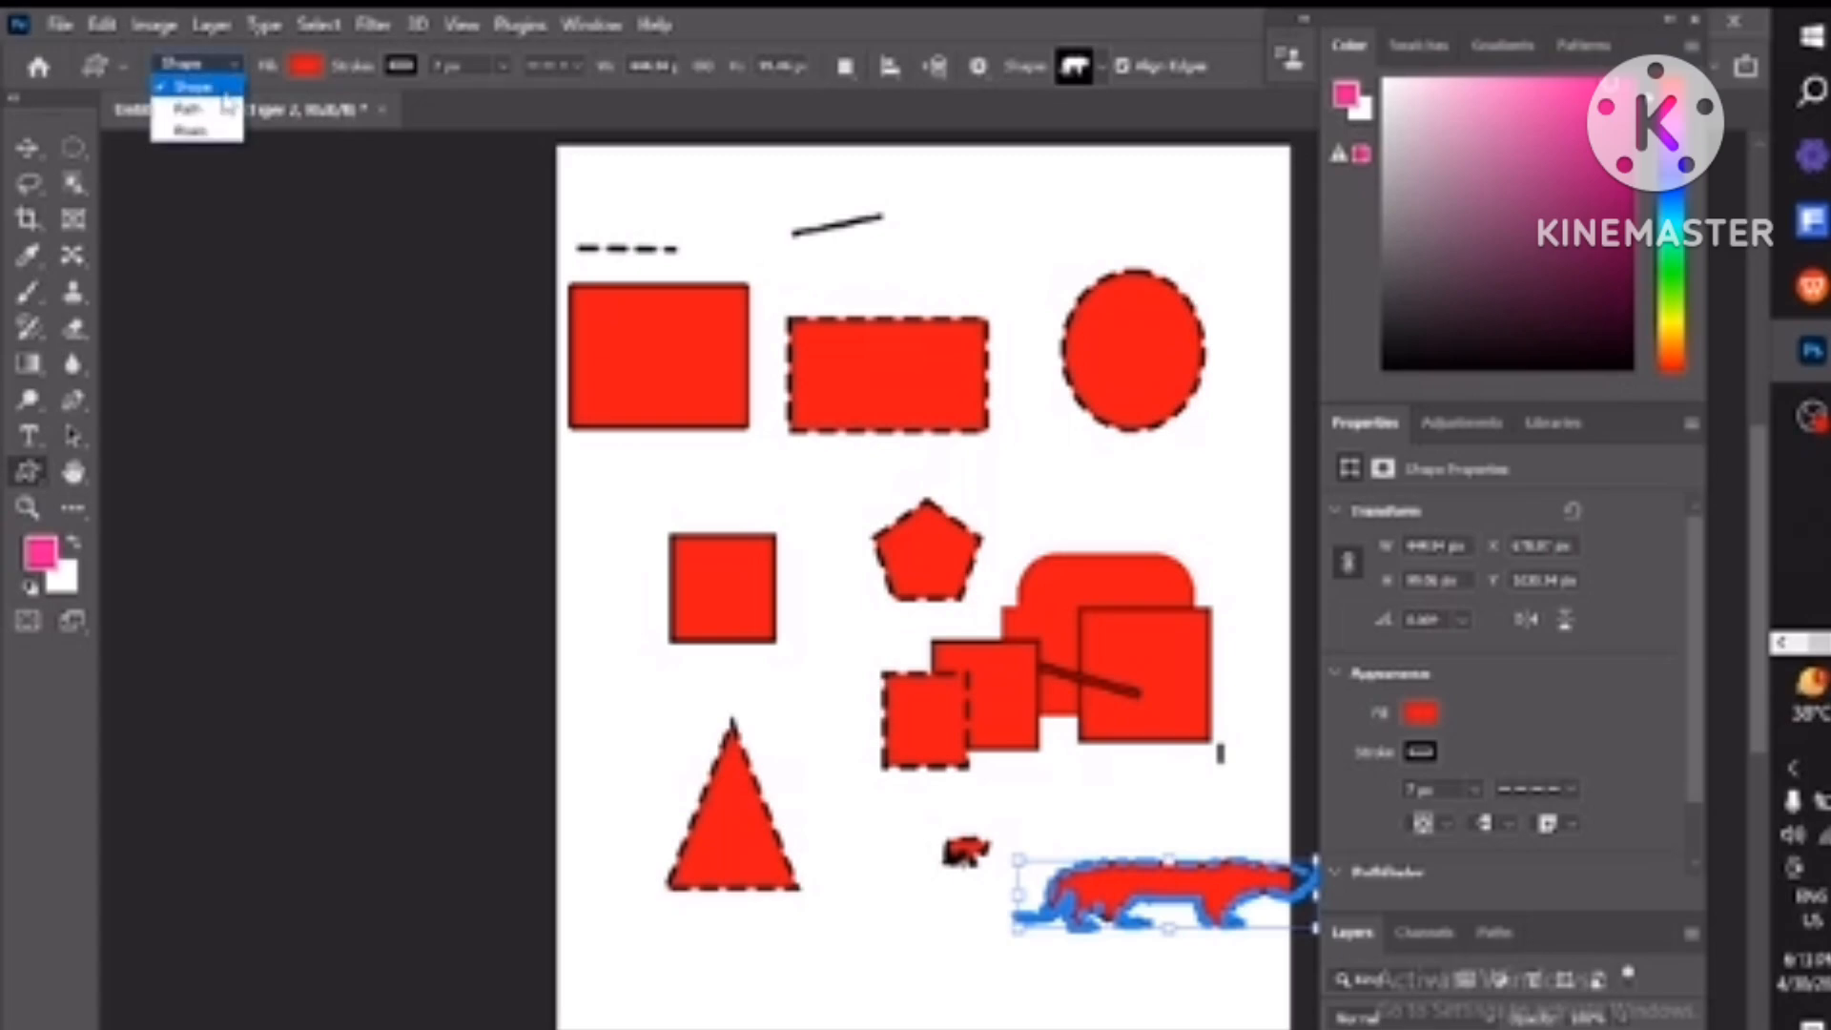
left_click(221, 109)
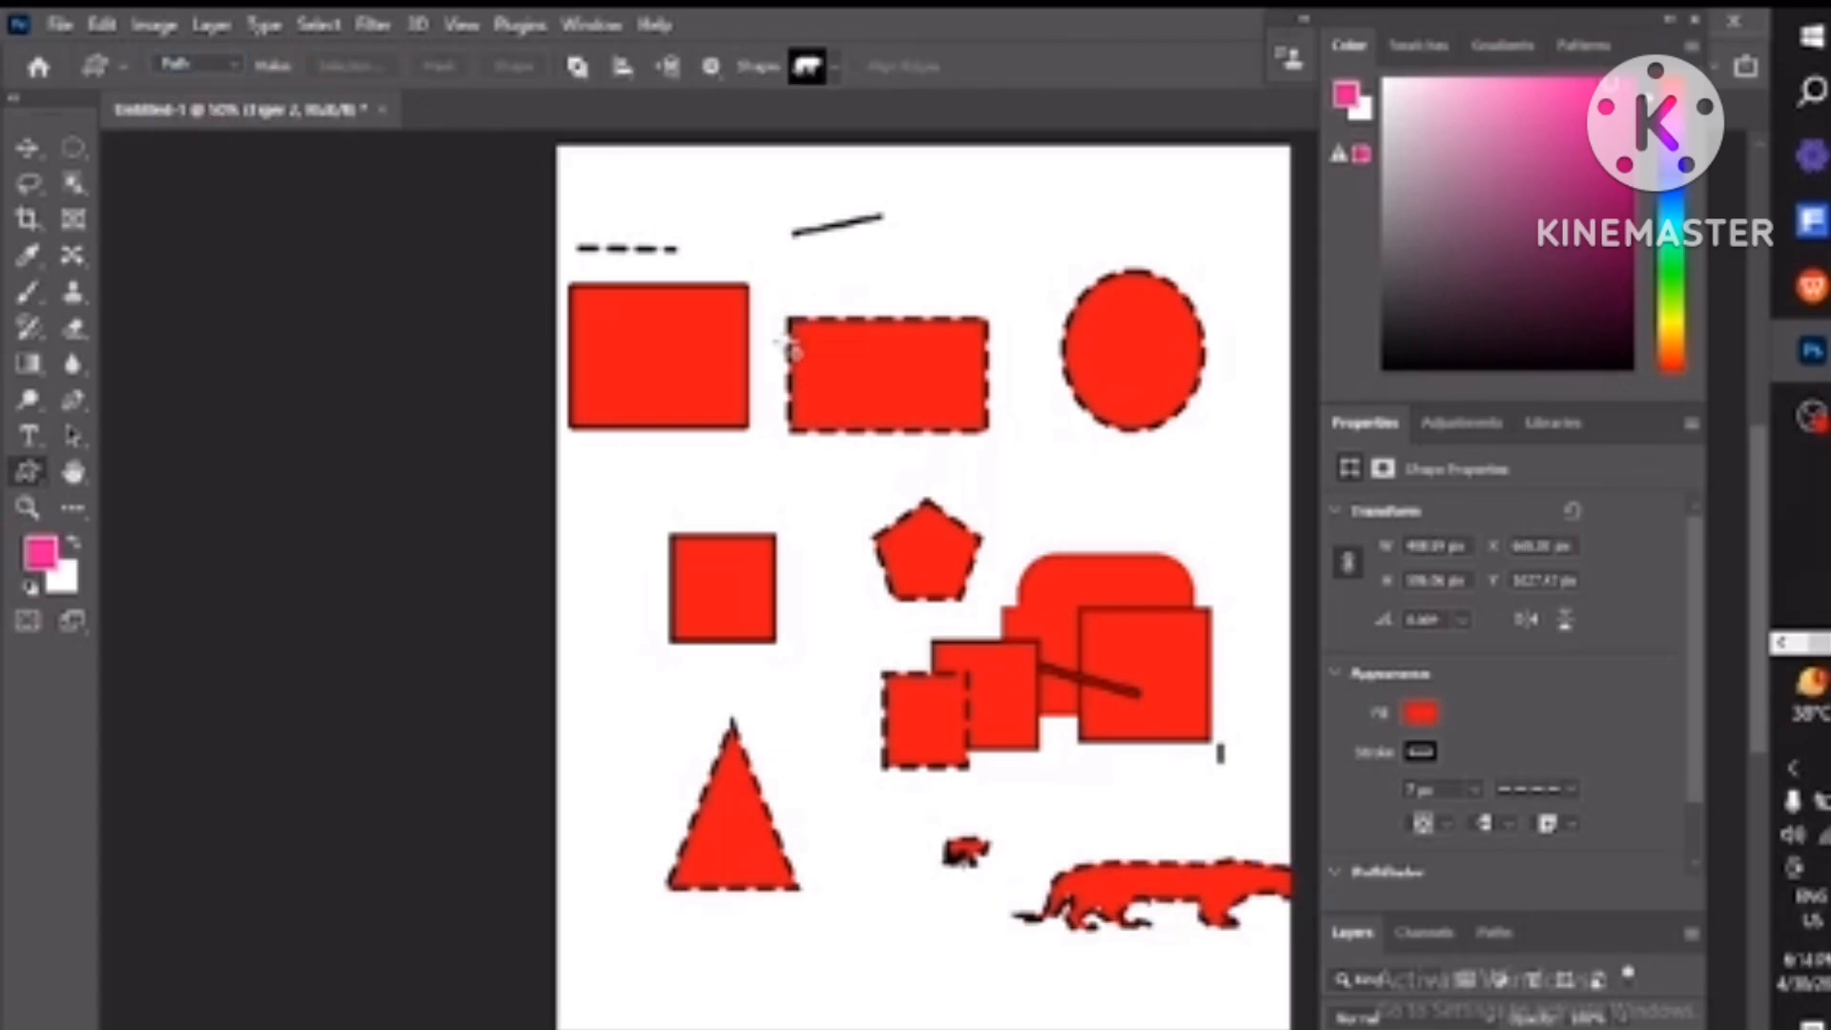
left_click_drag(743, 697, 887, 809)
left_click_drag(855, 875, 992, 972)
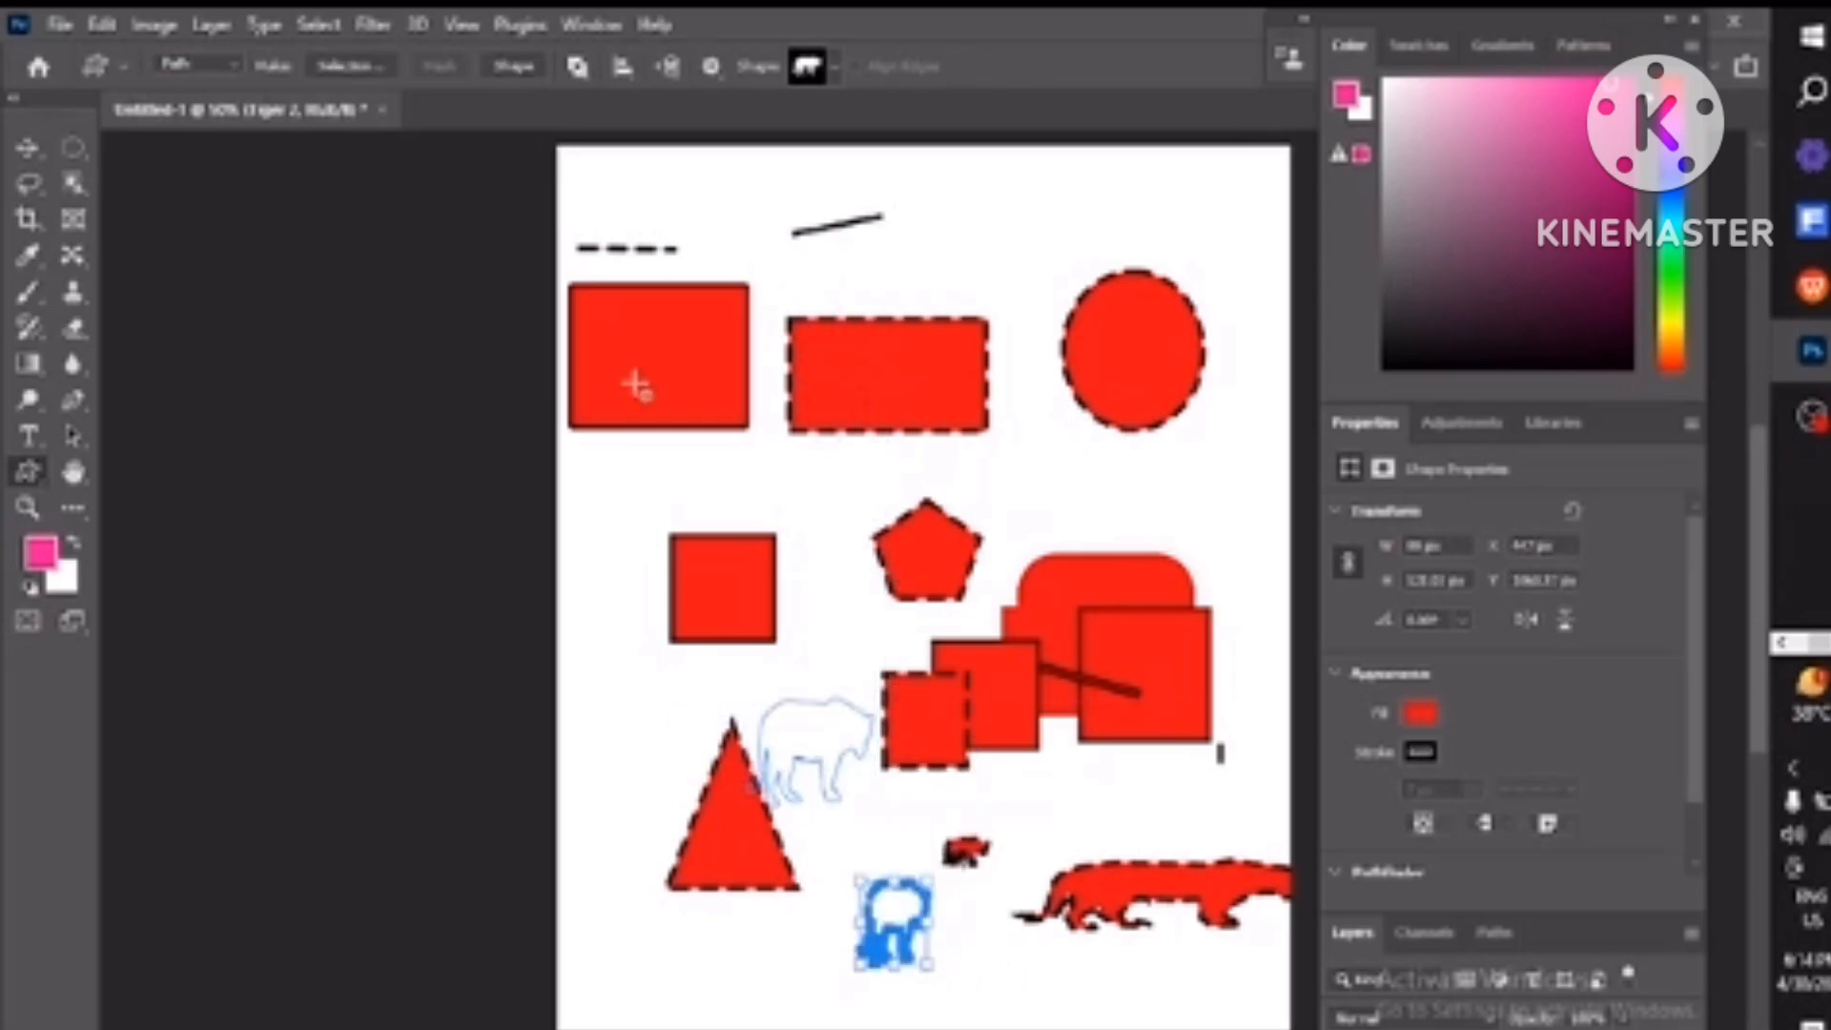
Draw two overlapping rectangle paths at the slanted line's end, about 50 by 70 px and about 242 by 106 px.
right_click(25, 476)
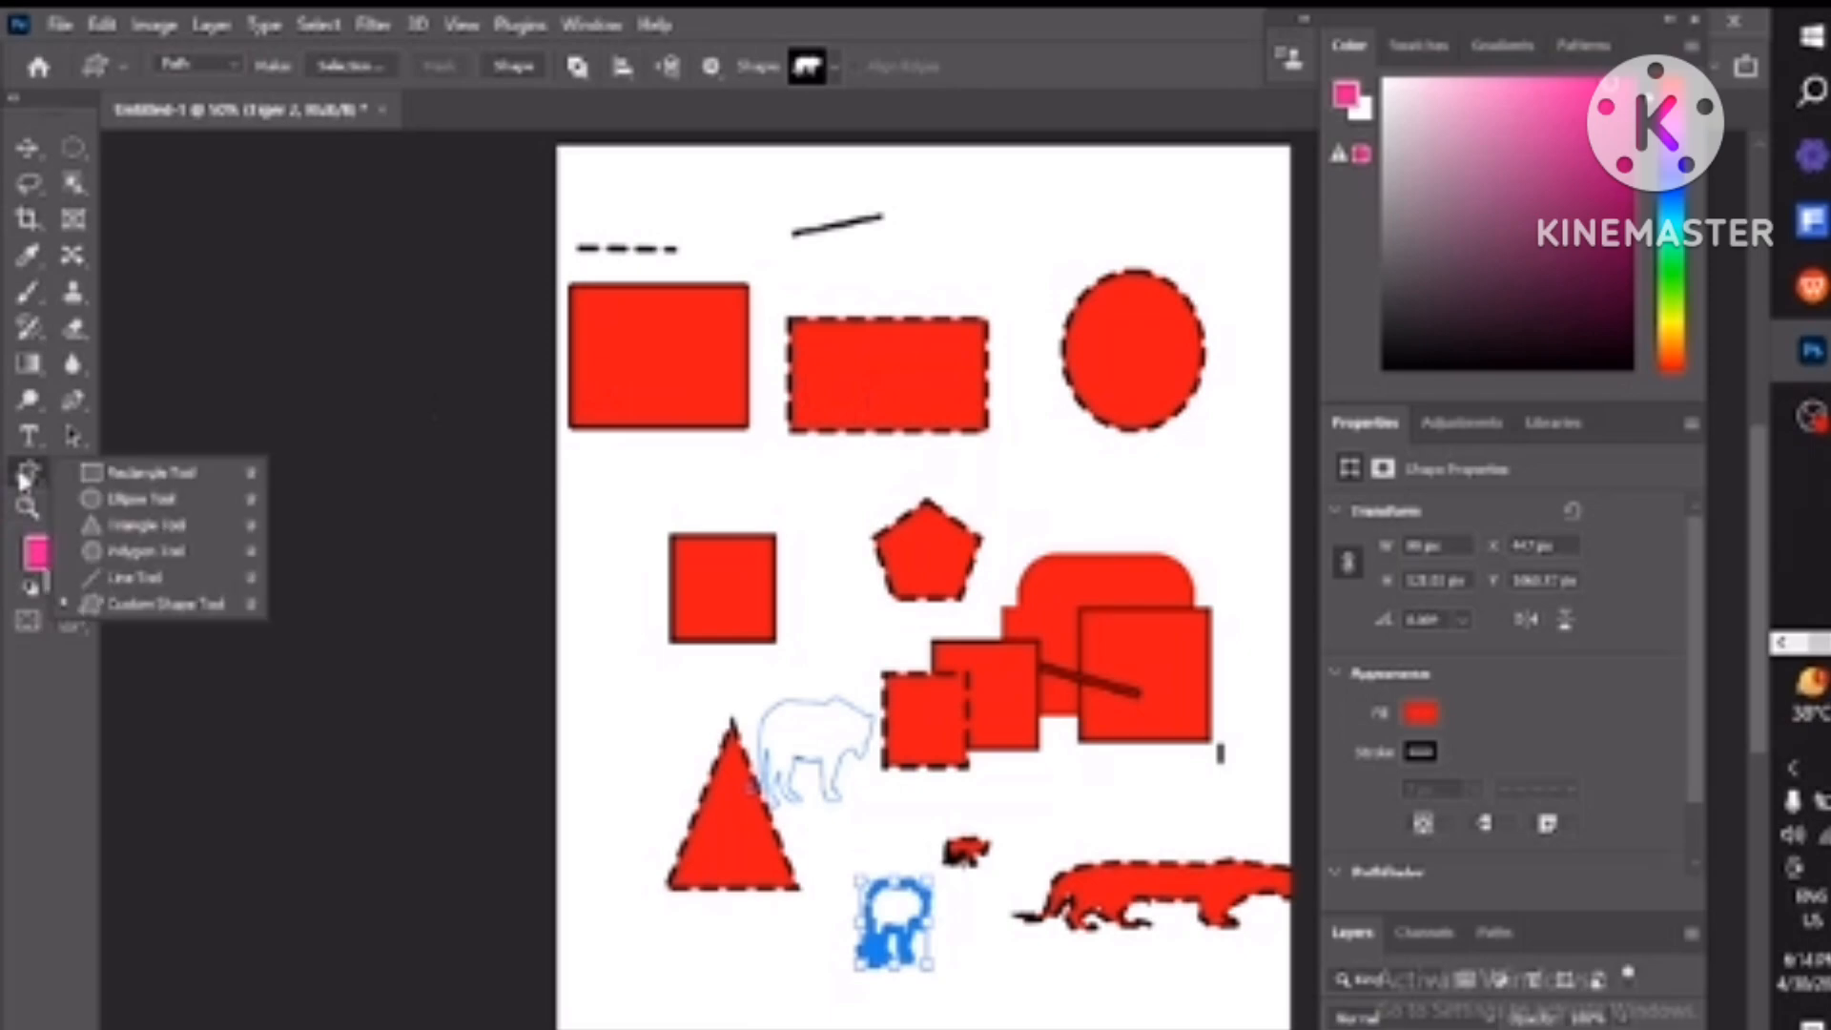
left_click(143, 472)
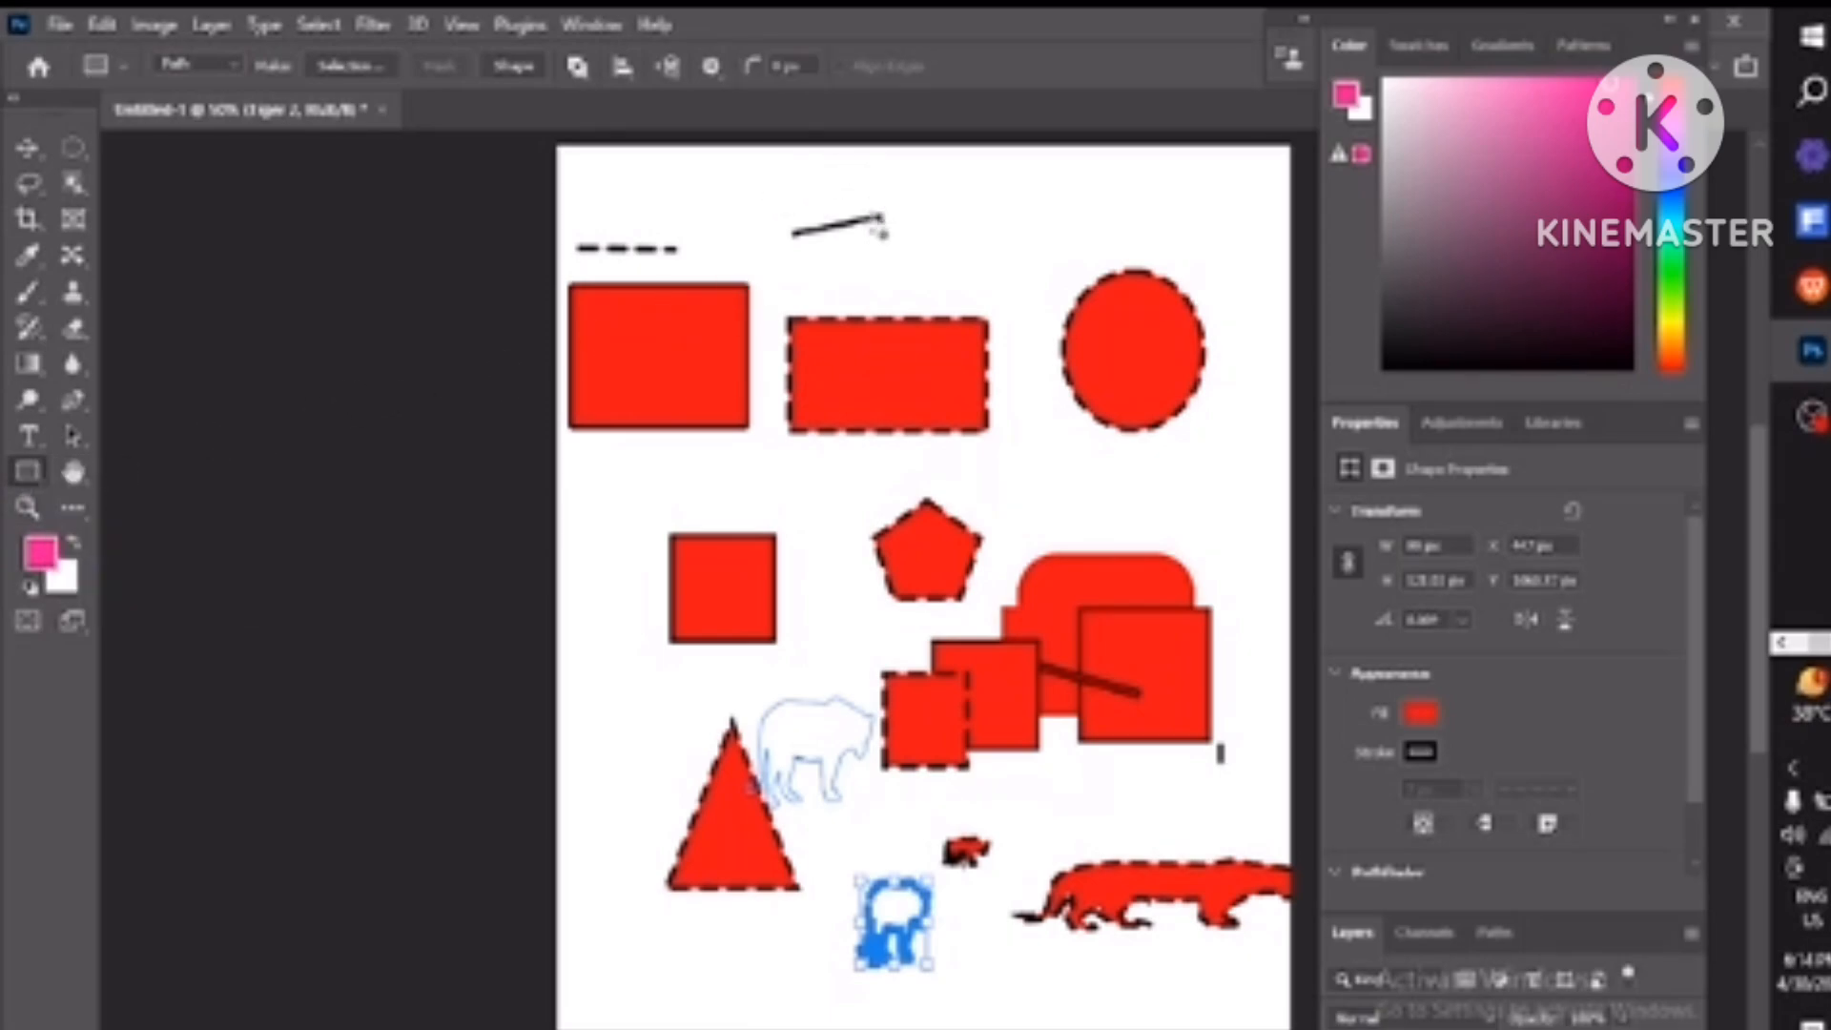
left_click_drag(869, 206, 911, 270)
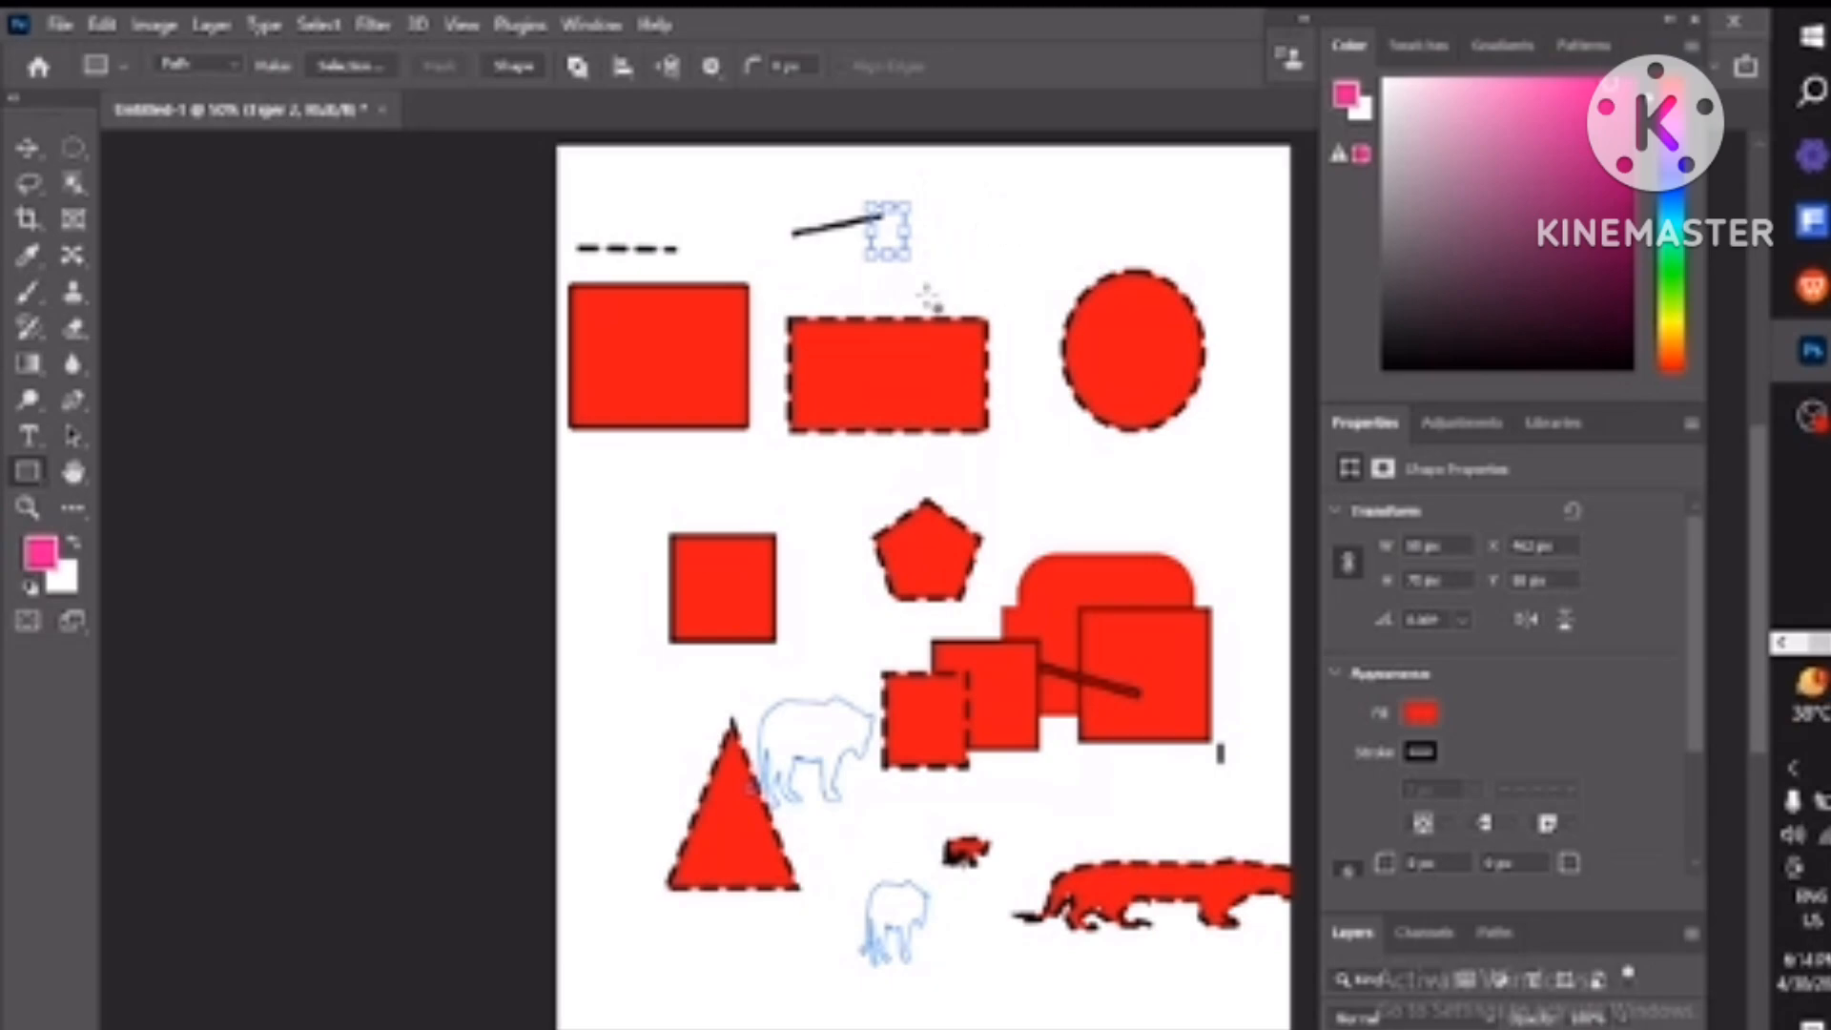
left_click_drag(875, 191, 1042, 266)
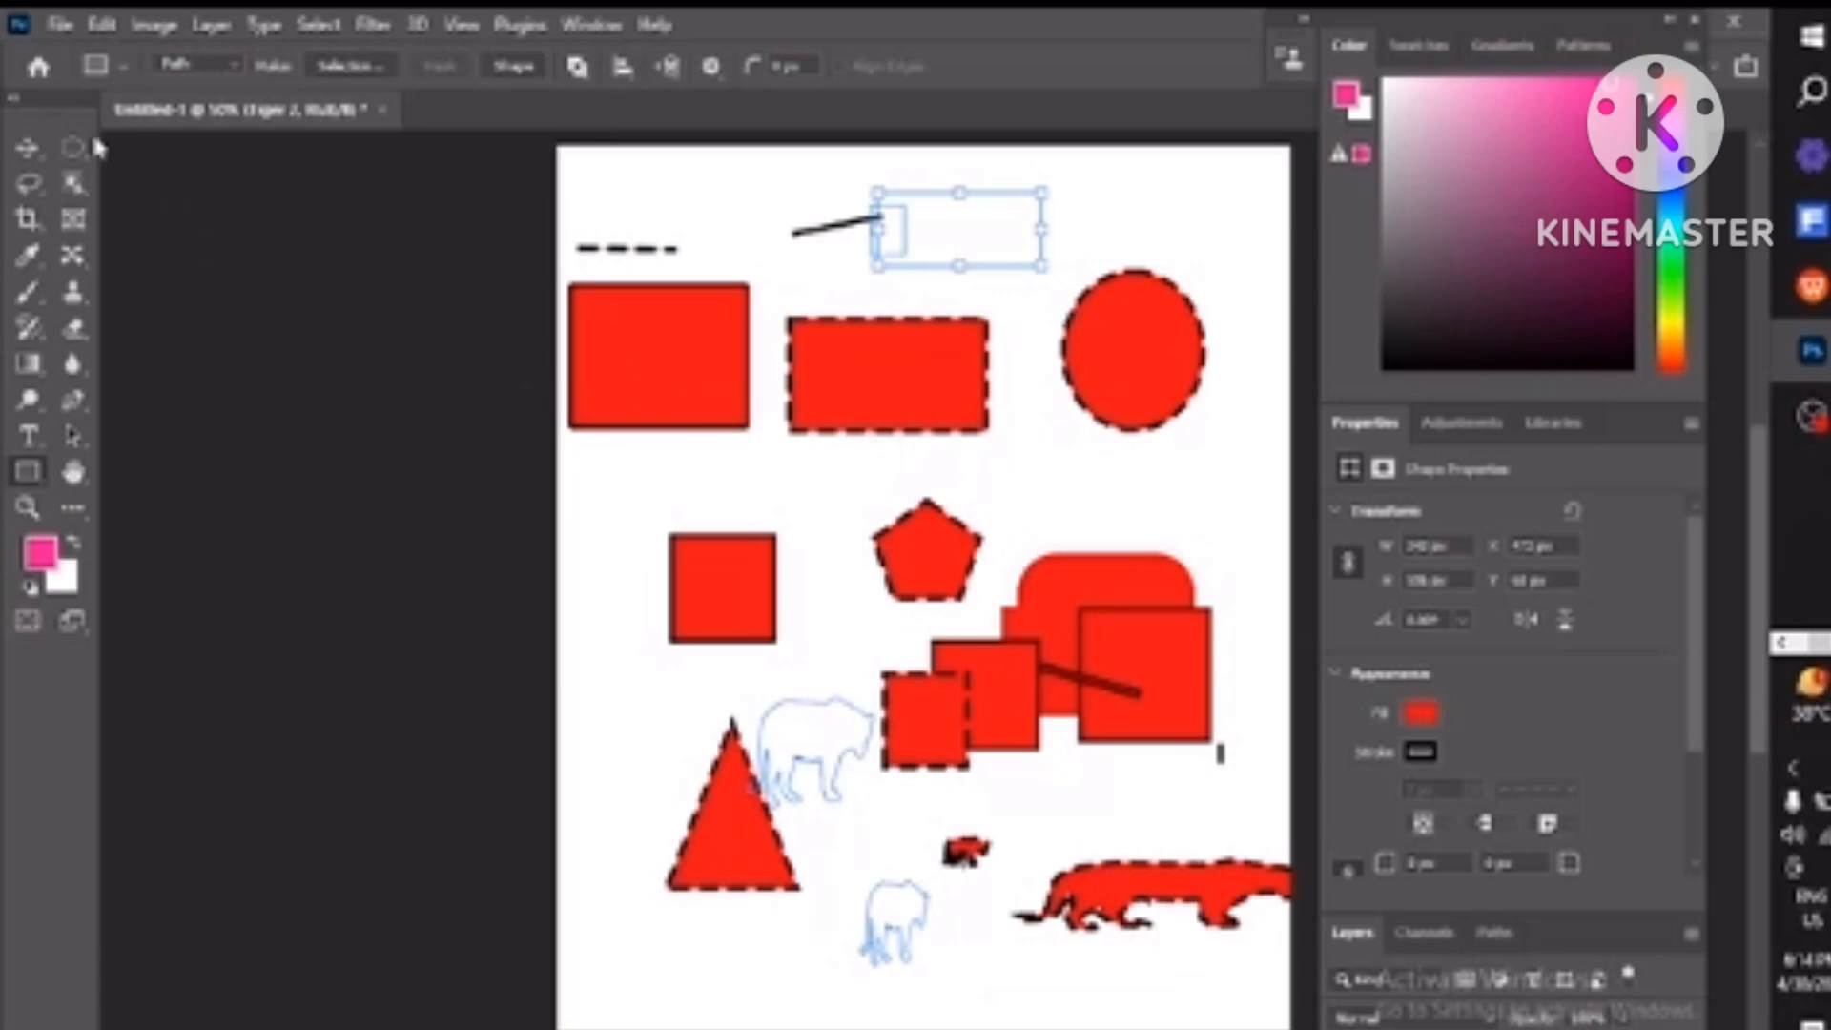
Create a new white portrait RGB document from the most recent custom preset, 1080 px wide at 300 pixels/inch.
left_click(48, 26)
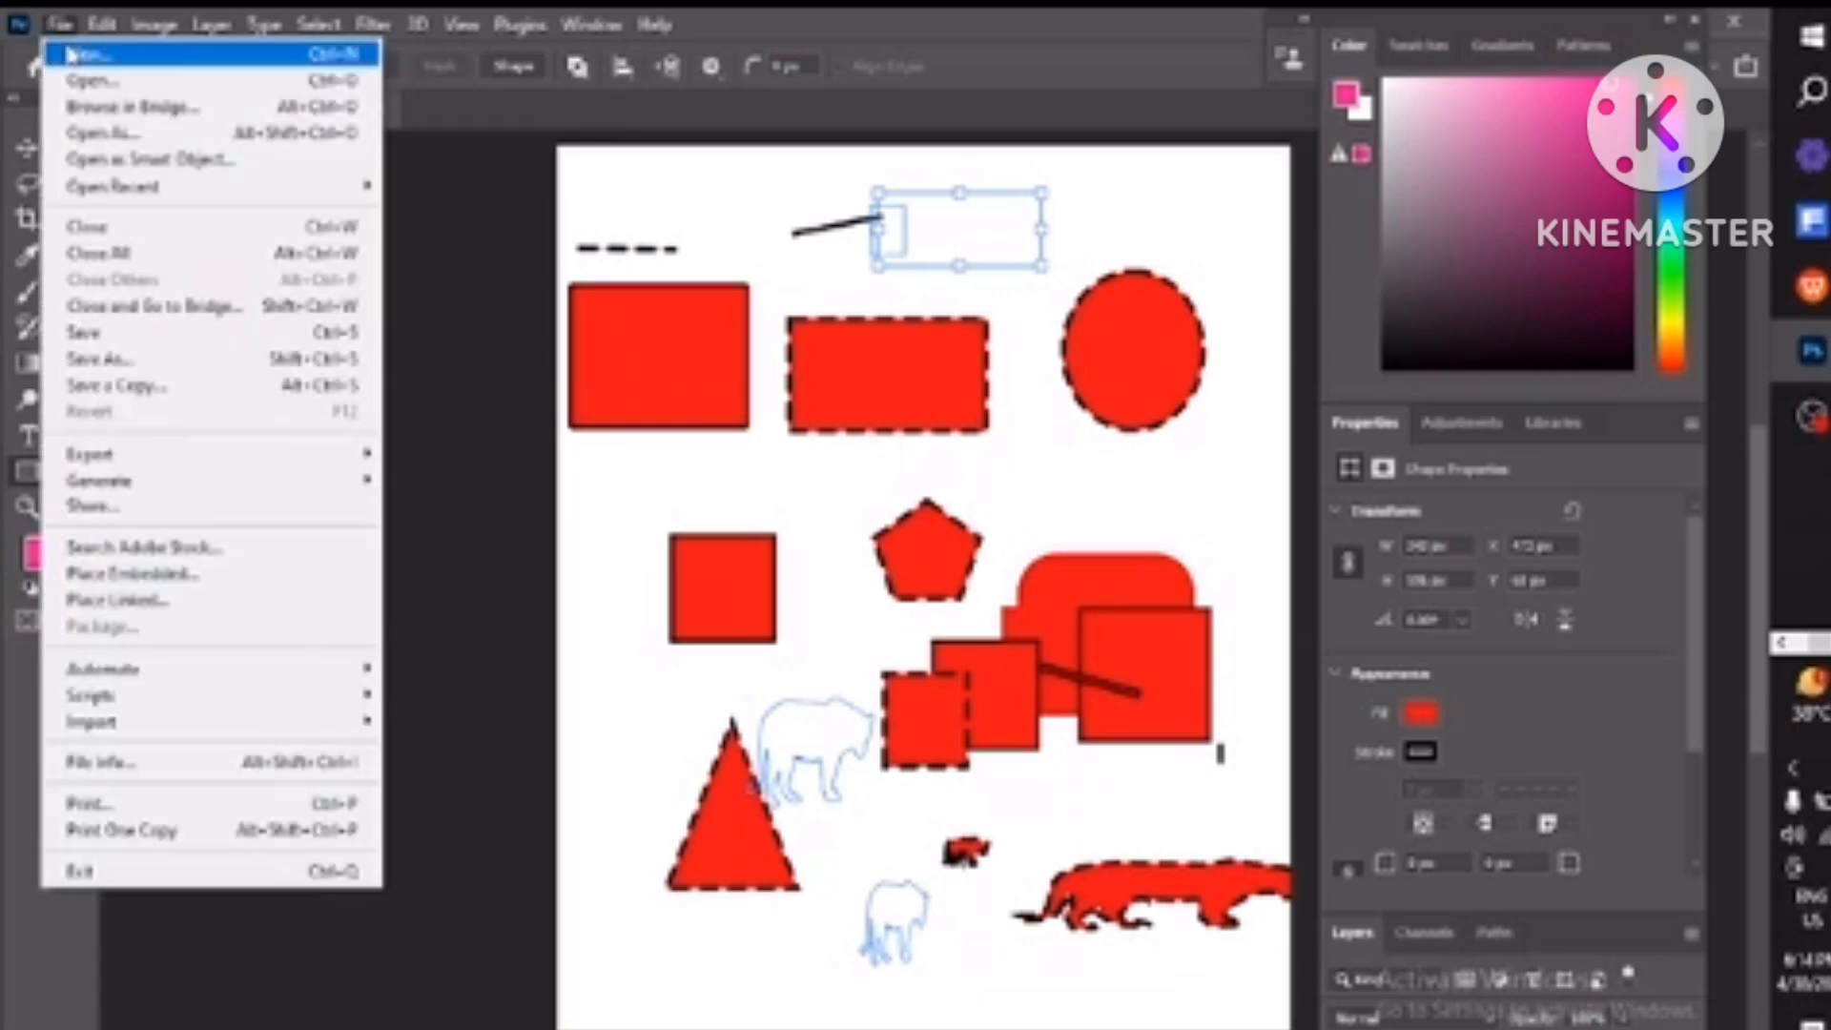
left_click(63, 54)
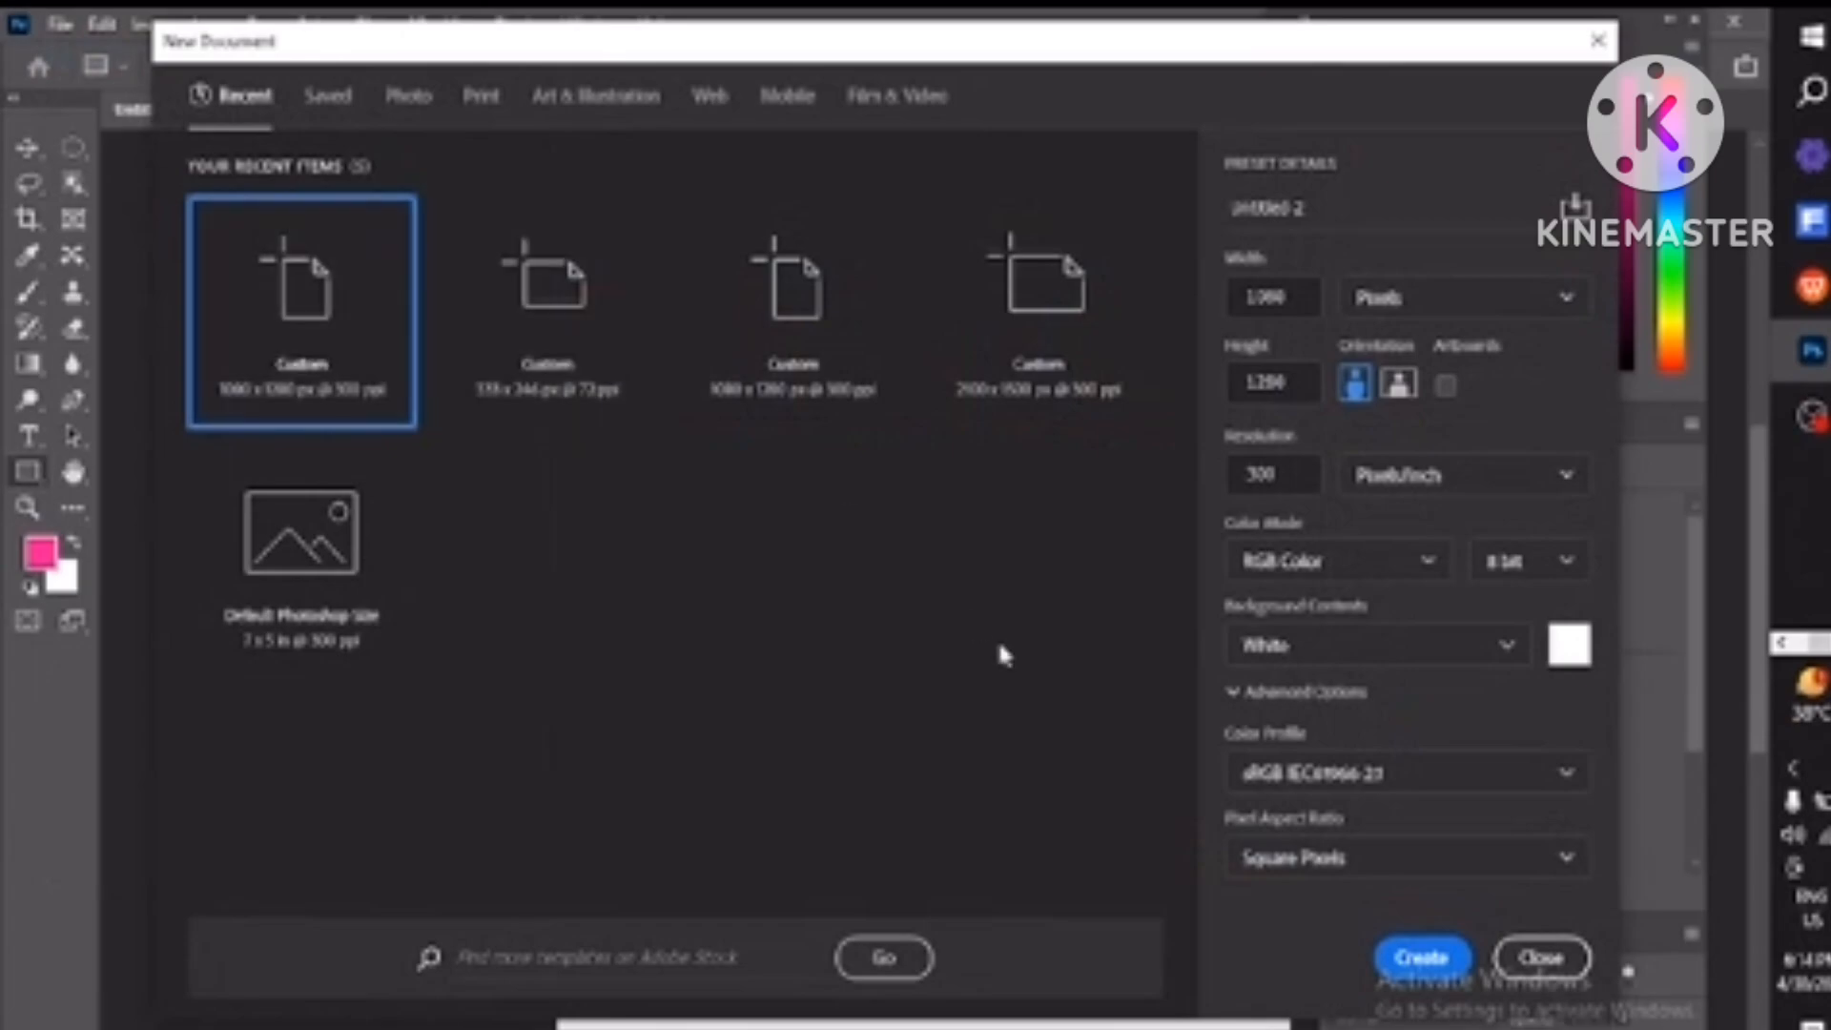
left_click(1416, 956)
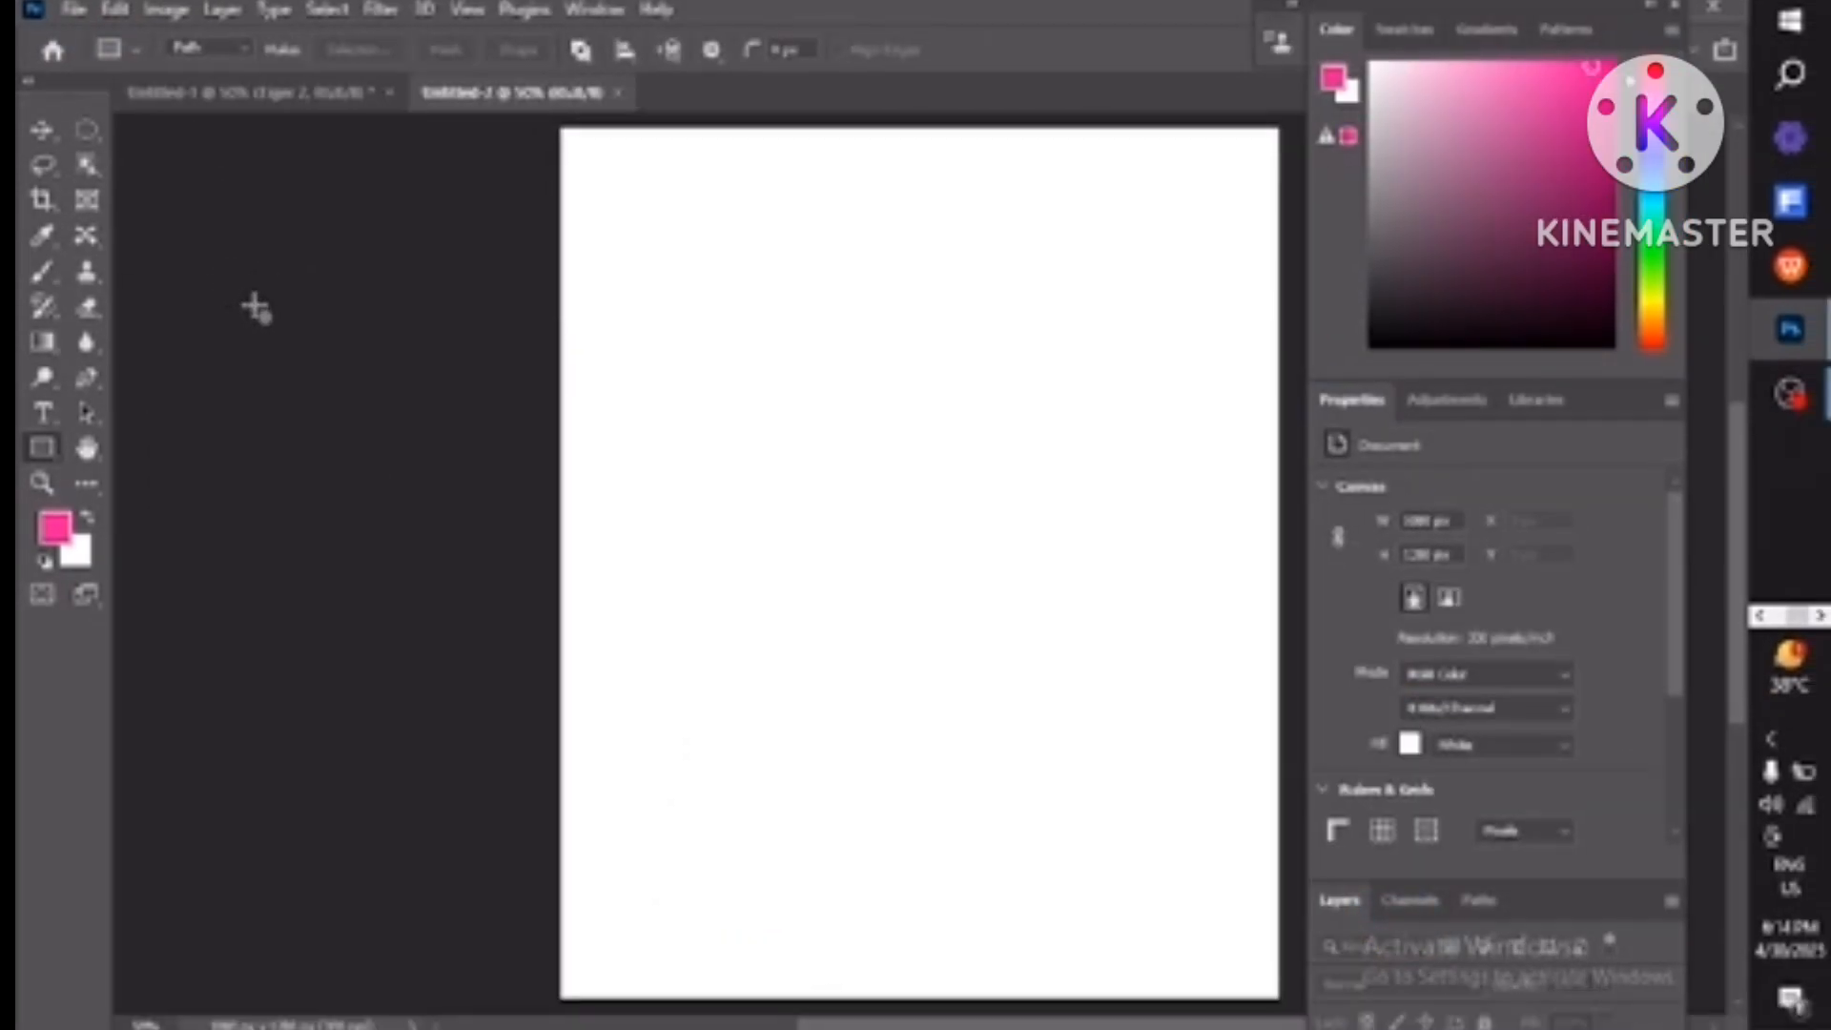
Draw an ellipse path about 410 by 380 px in the upper middle of the blank canvas.
right_click(55, 450)
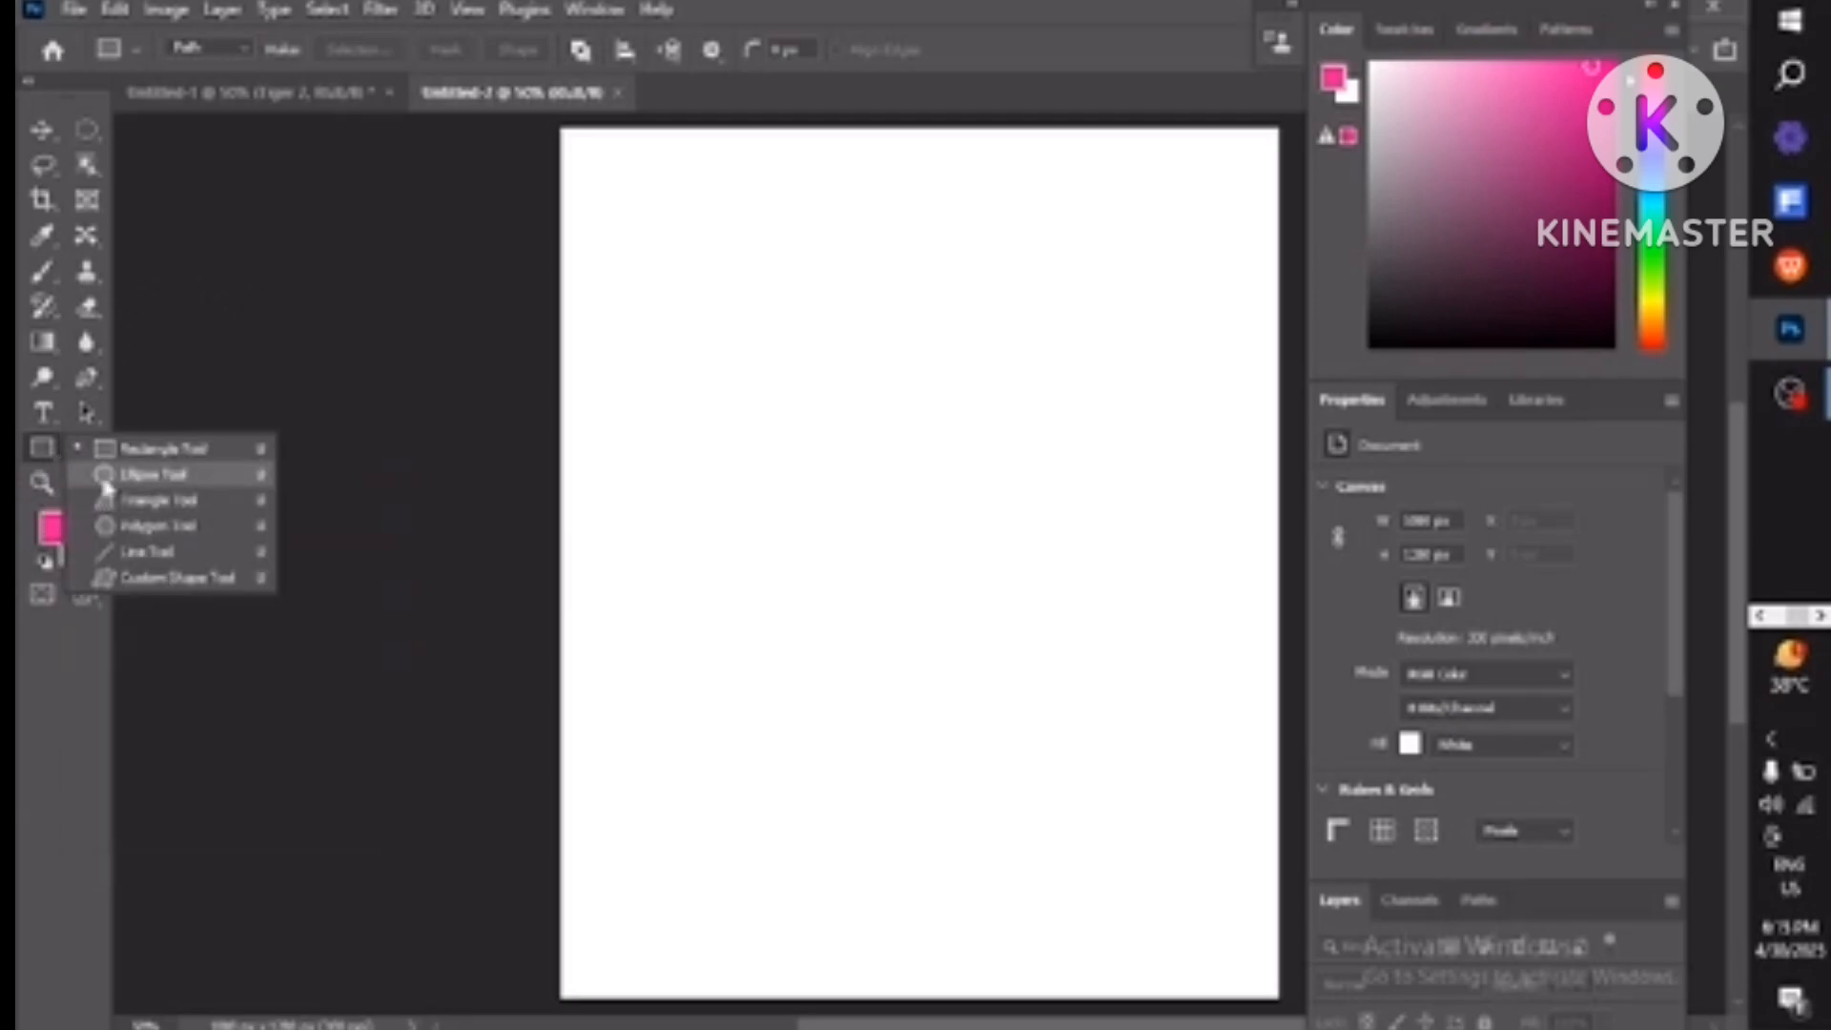
left_click(107, 474)
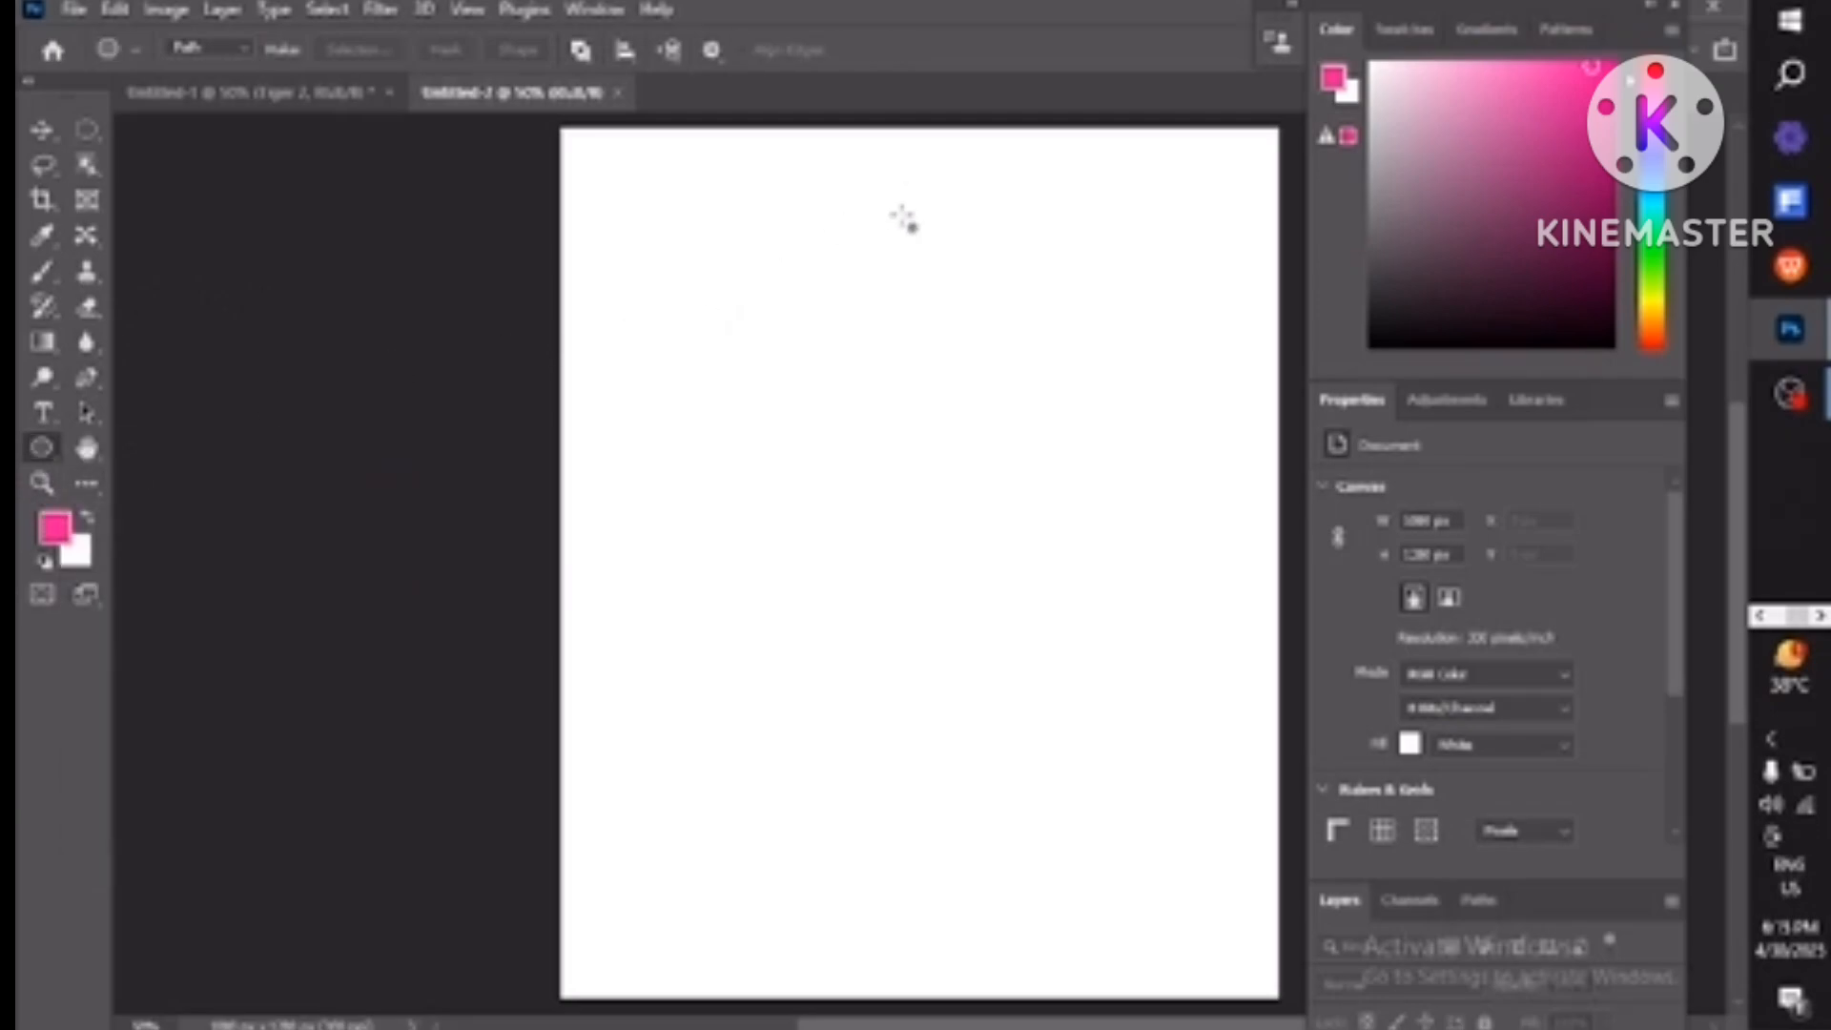
left_click_drag(764, 316, 1042, 572)
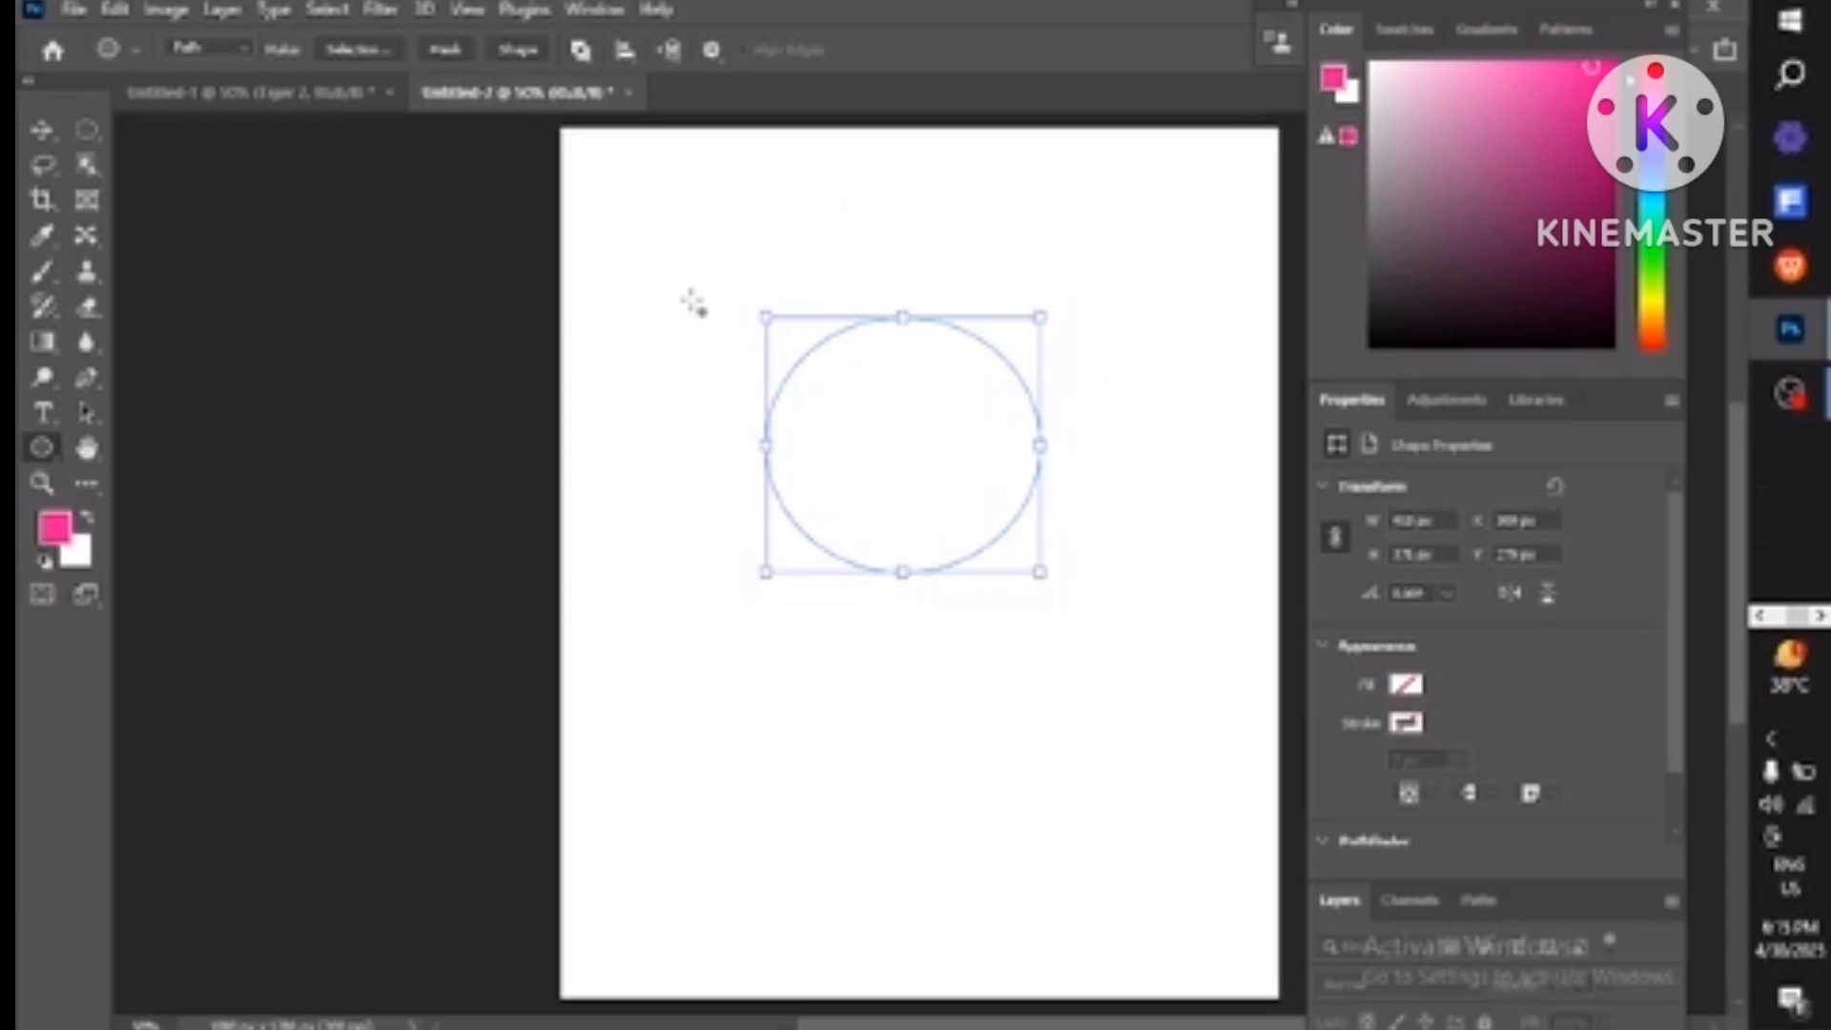
Keep Path mode and enlarge the ellipse path from its lower corners into a near-circle about 590 px across.
left_click(242, 50)
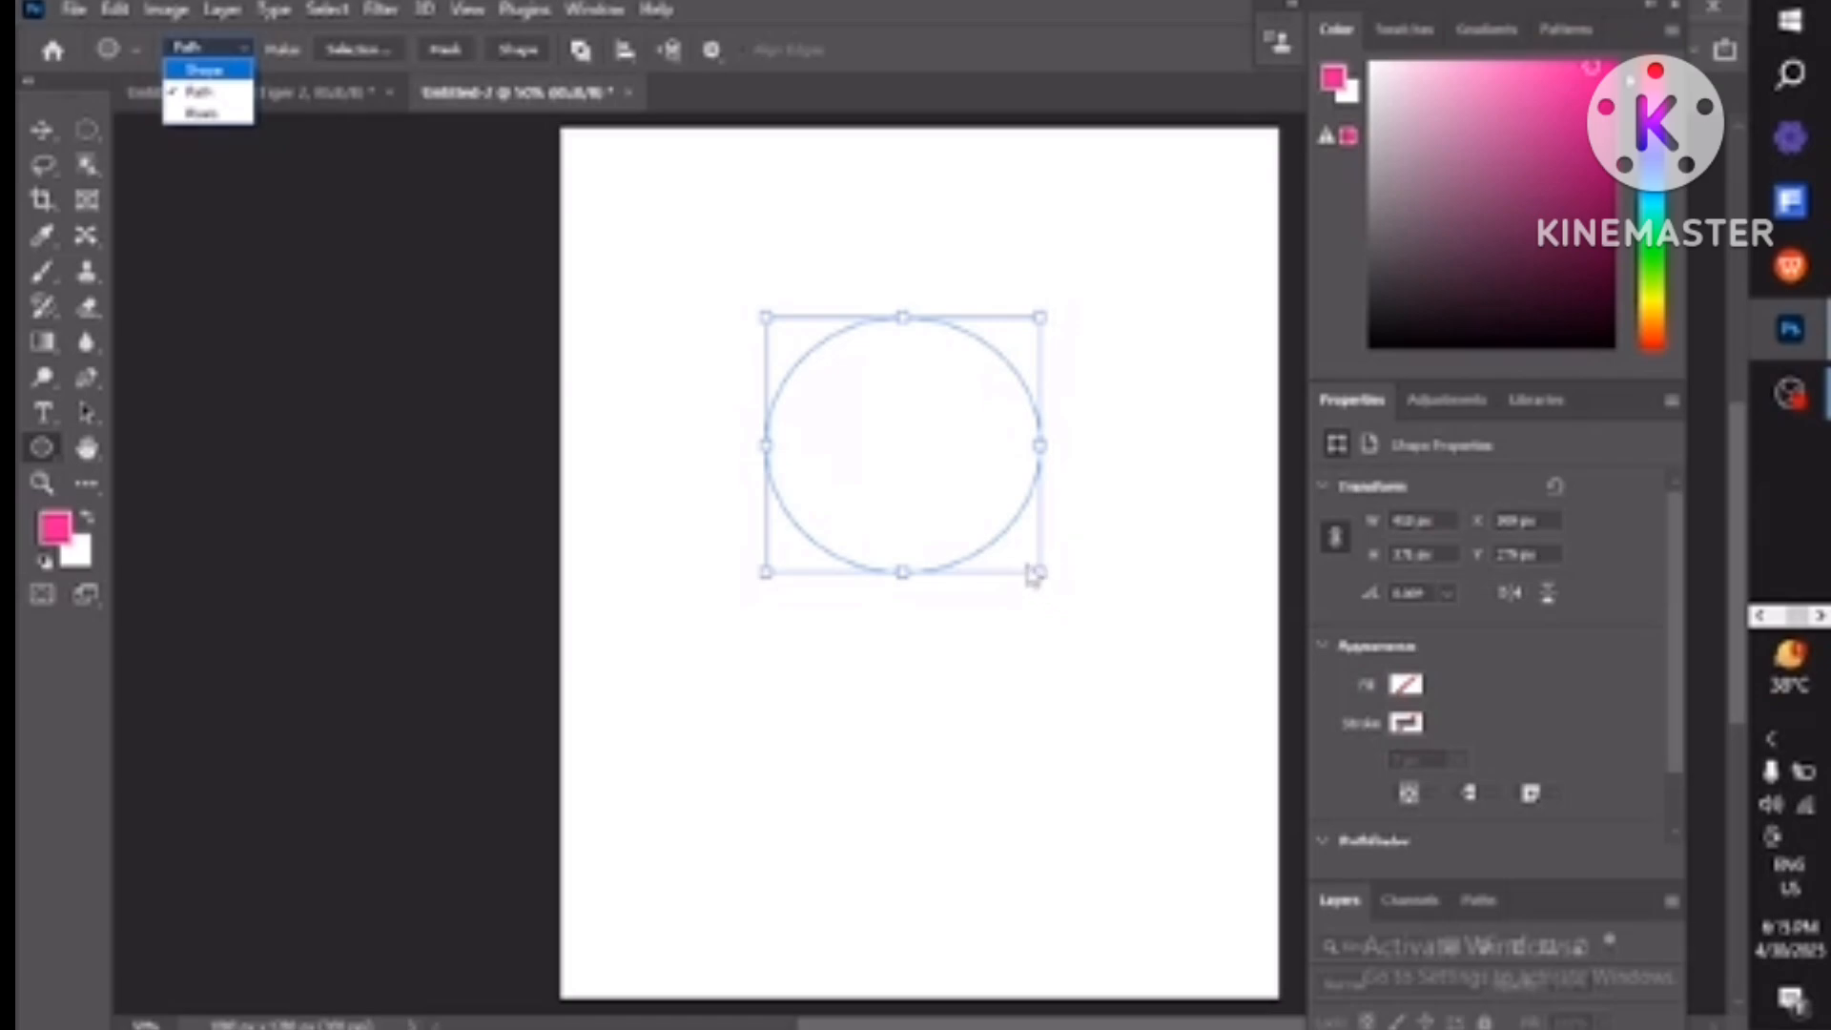
left_click(945, 484)
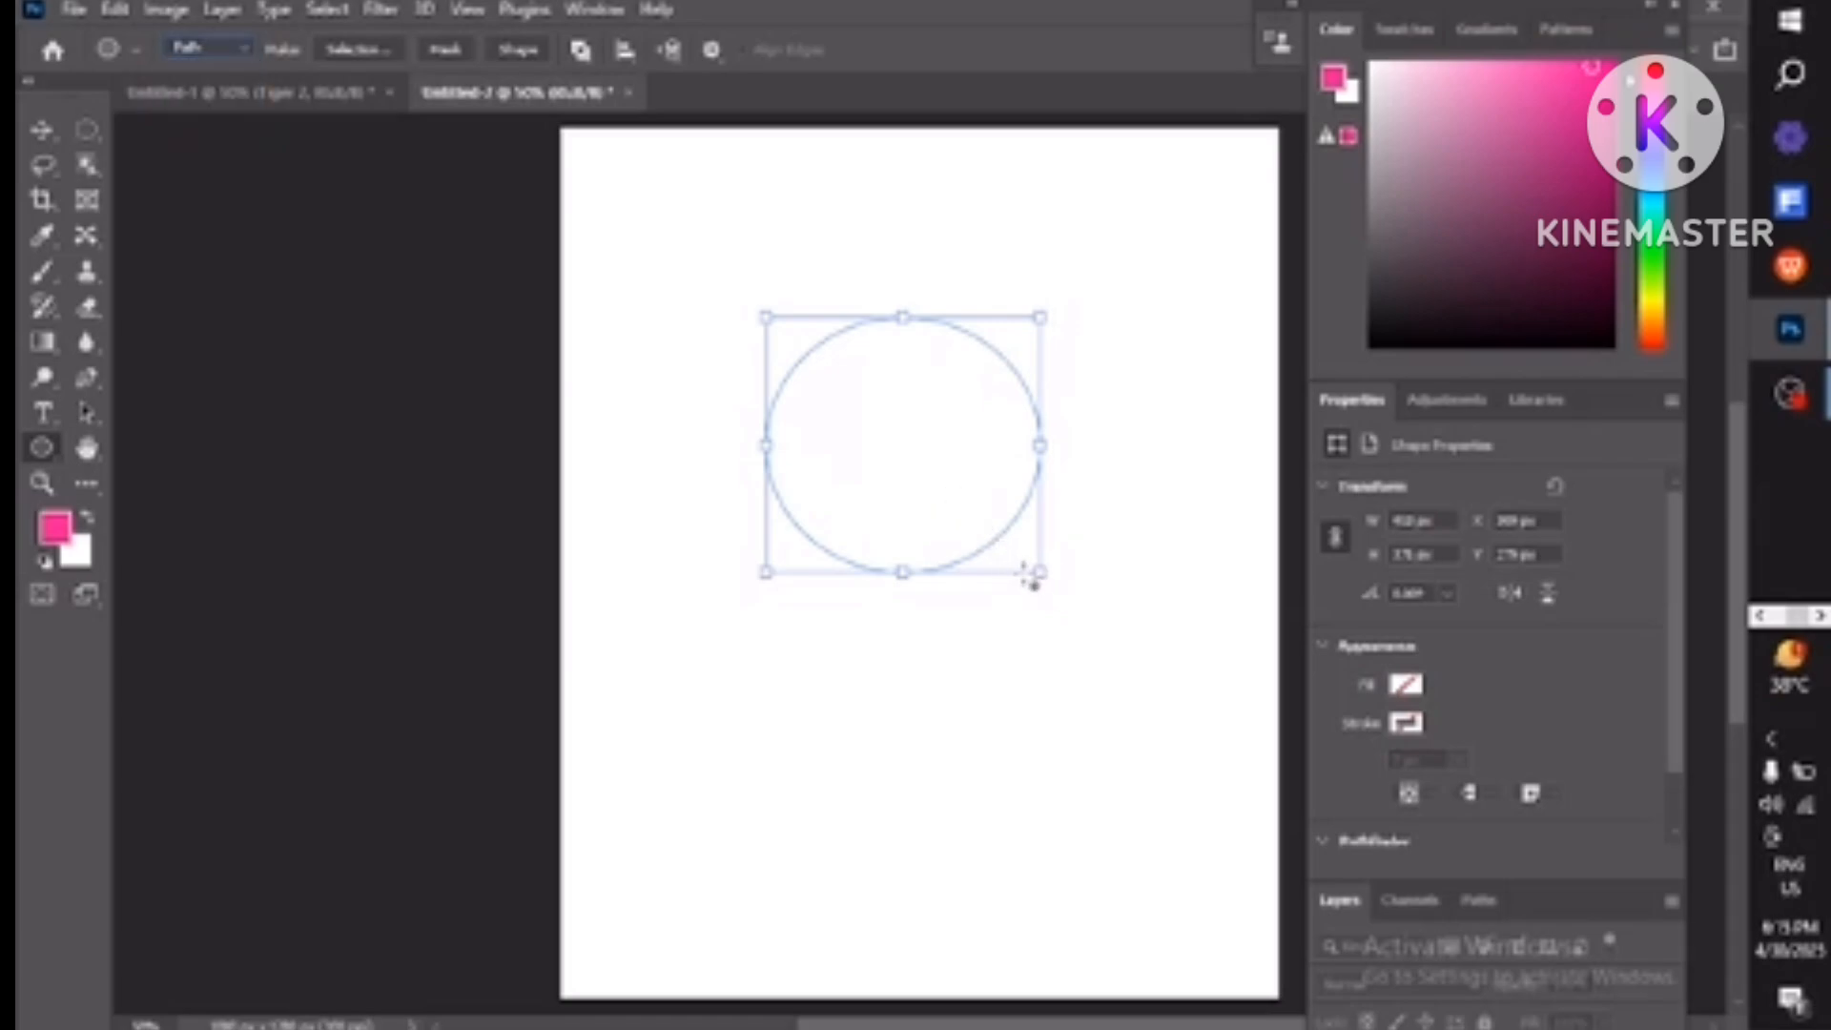
left_click_drag(1039, 572, 1112, 642)
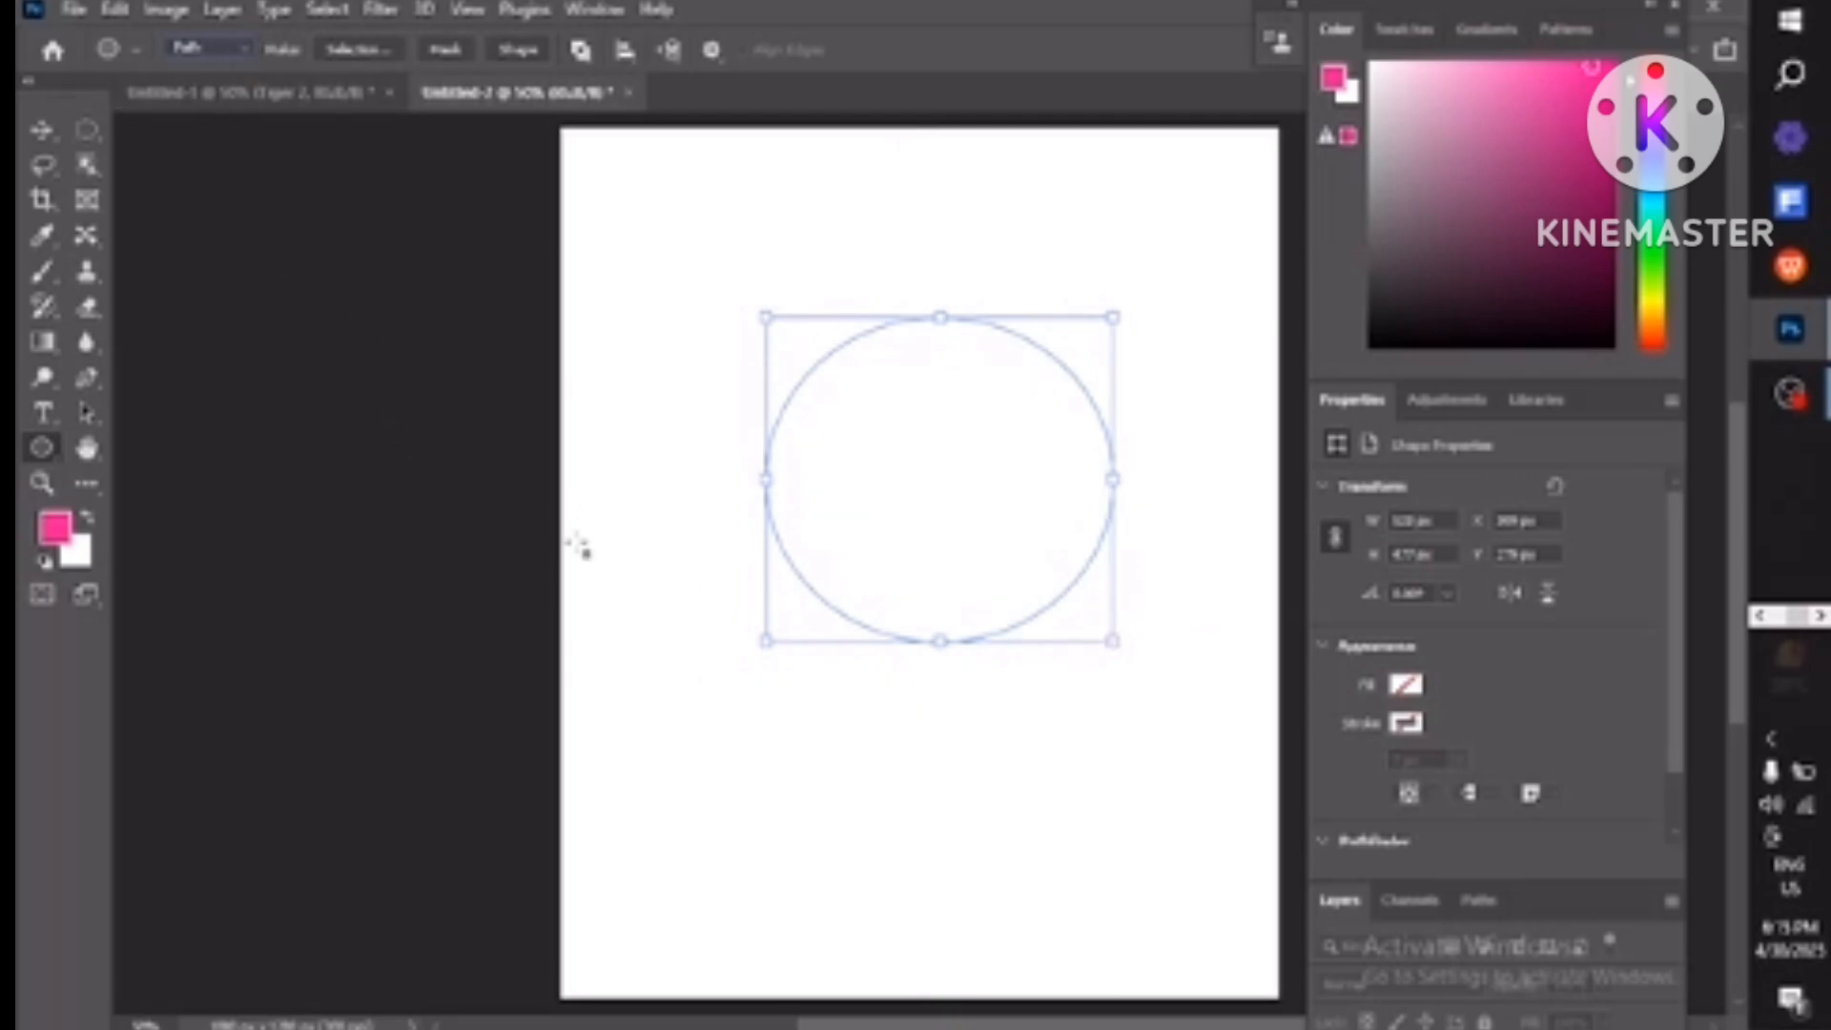
left_click_drag(754, 654, 701, 725)
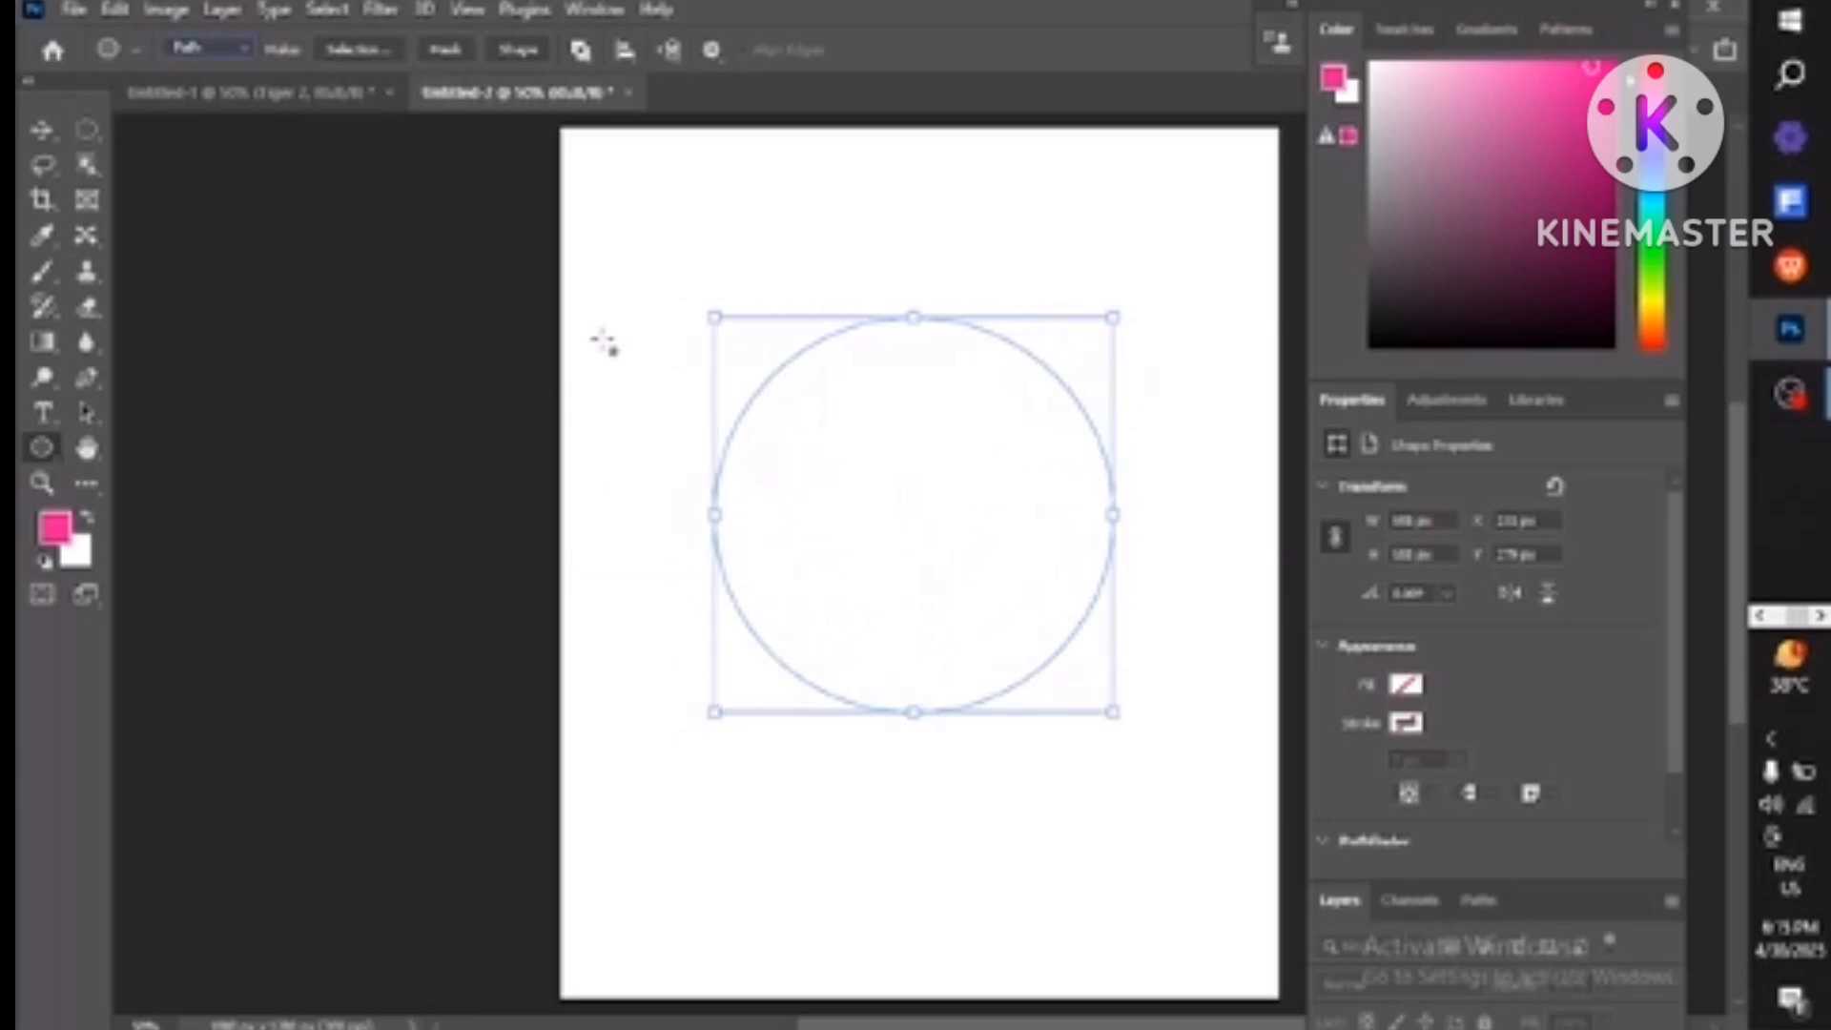
Undo the resizing and drawing of the ellipse path until the canvas is blank.
key("ctrl+z")
key("ctrl+z")
key("ctrl+z")
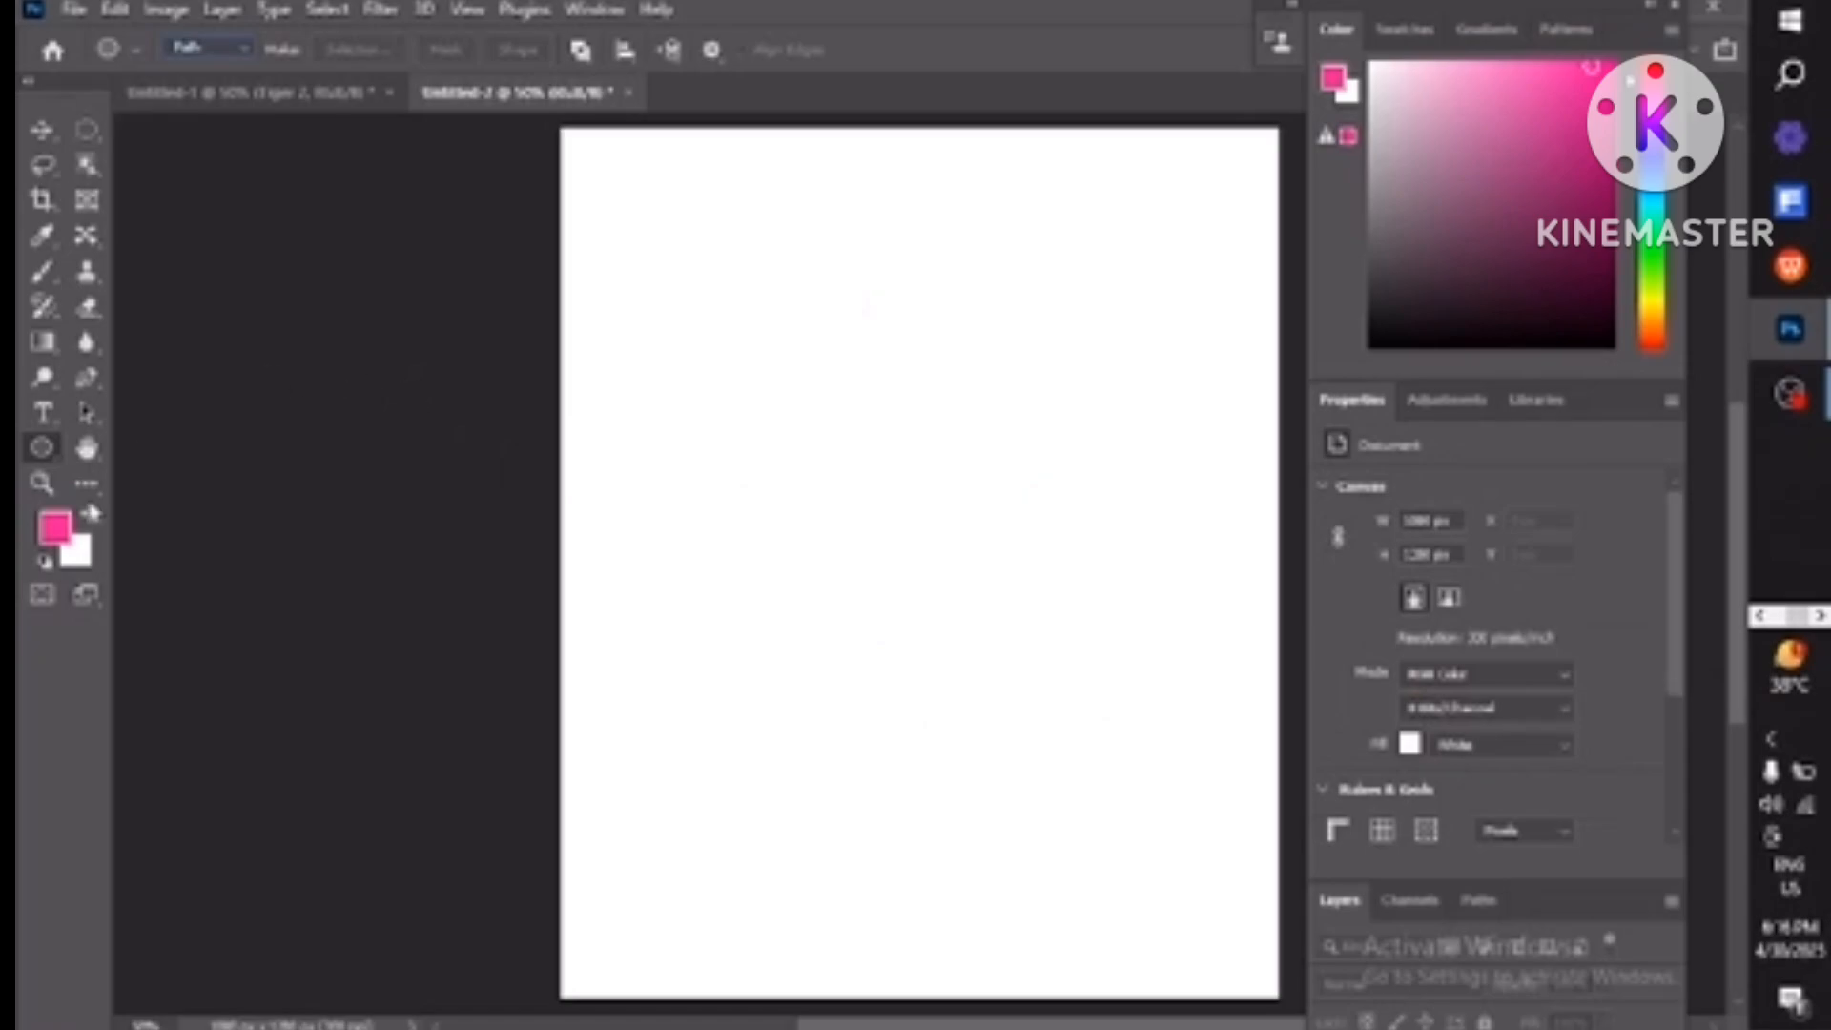
Switch the Ellipse tool to Shape mode and draw a red circle about 650 px across in the upper middle of the canvas.
left_click(246, 49)
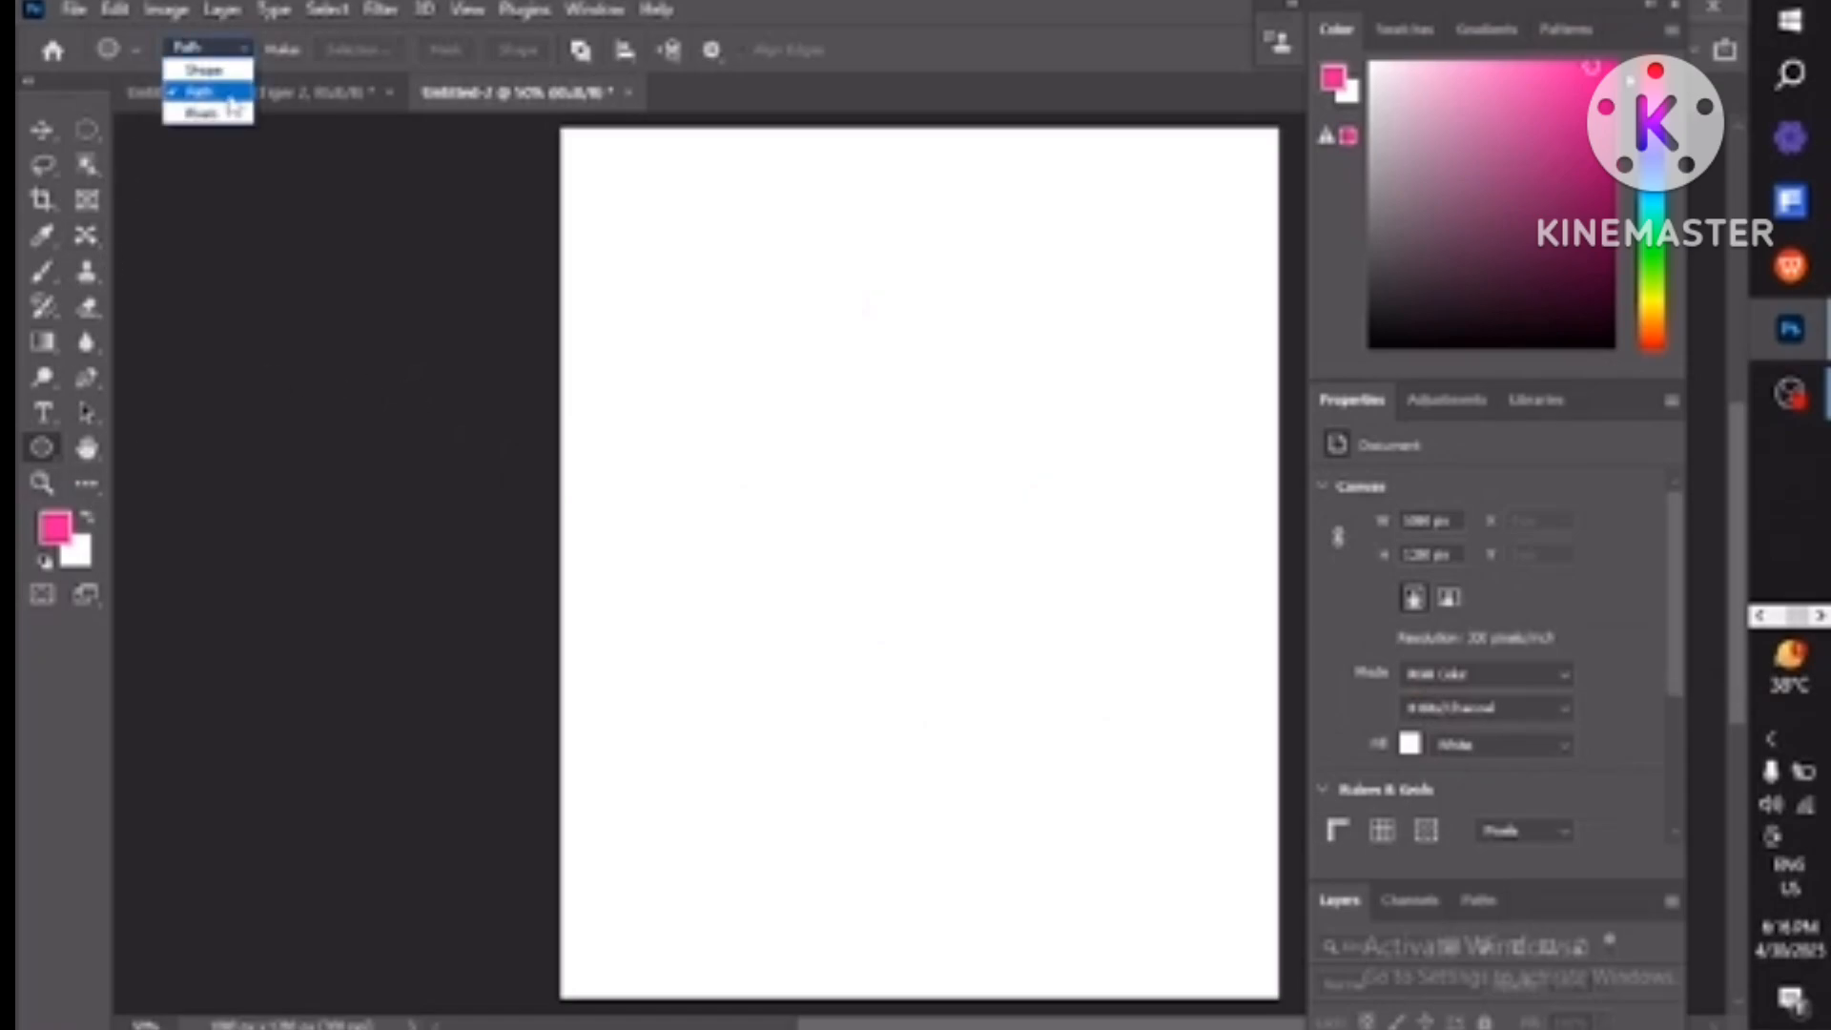
left_click(202, 70)
left_click_drag(687, 264, 1120, 701)
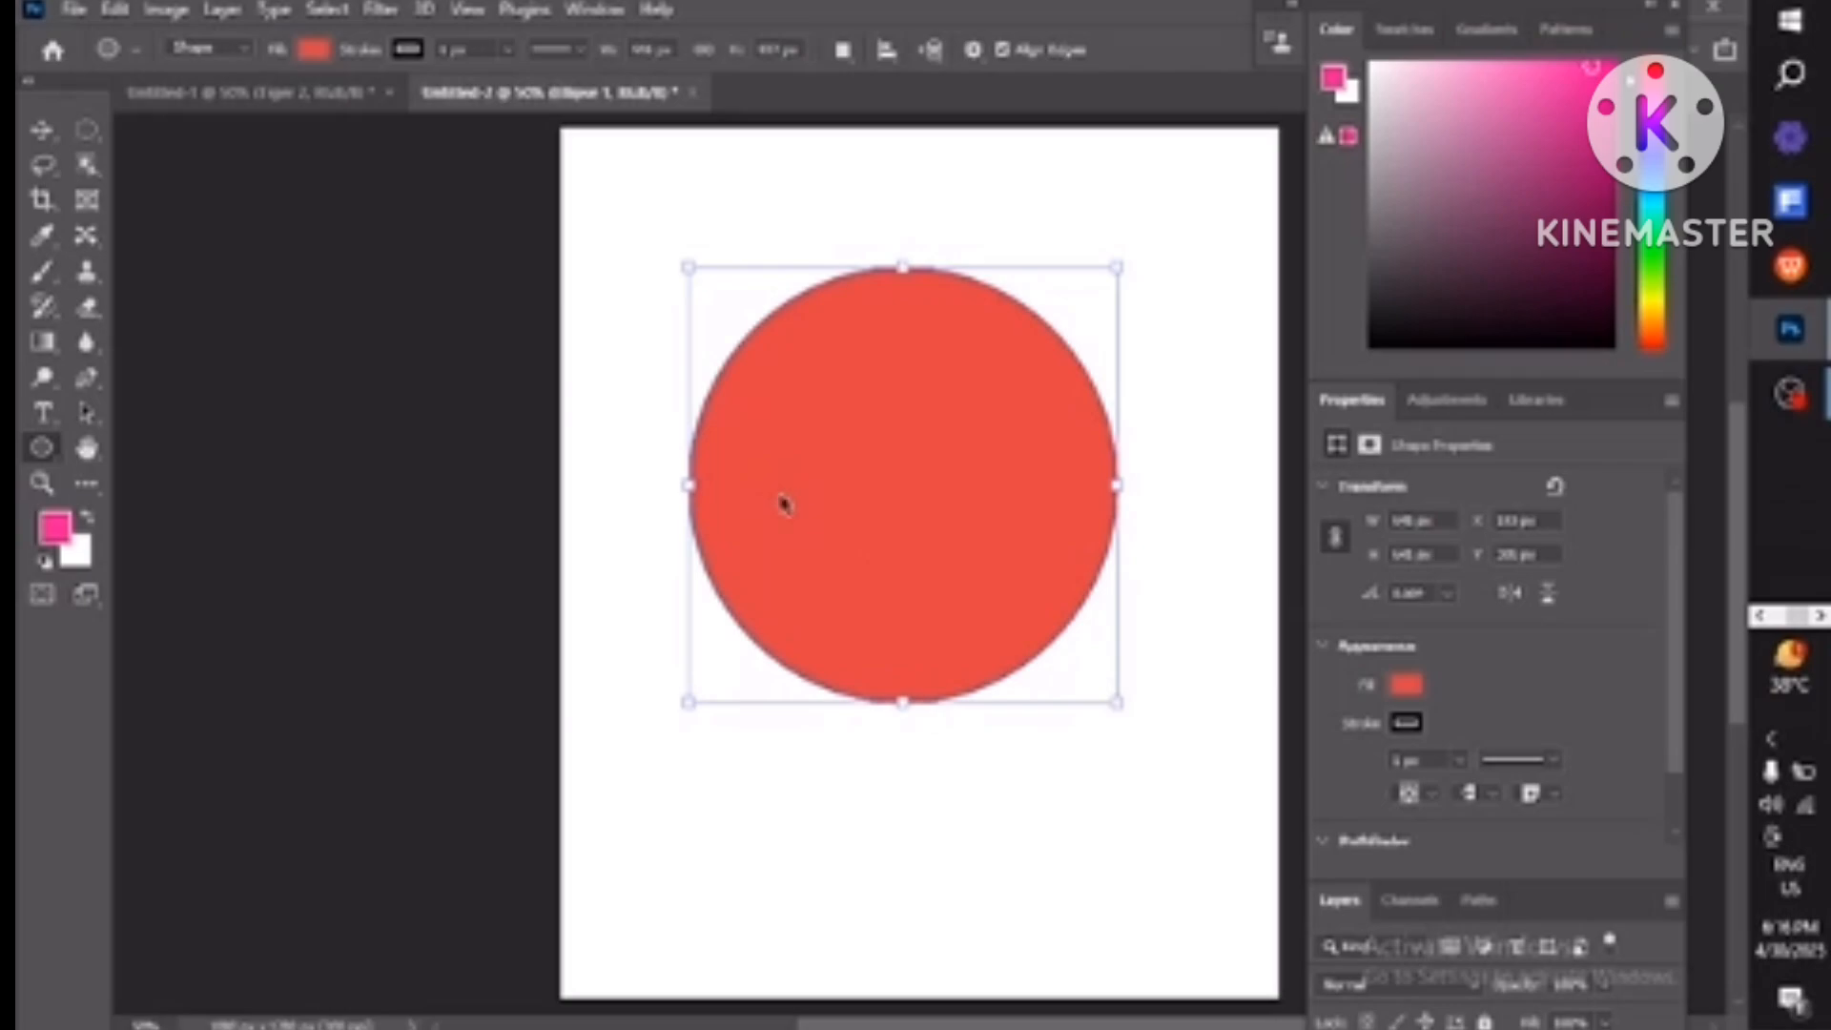
Undo the red ellipse's enlargements, going back to its small version about 240 by 210 px.
key("ctrl+z")
key("ctrl+z")
key("ctrl+z")
key("ctrl+z")
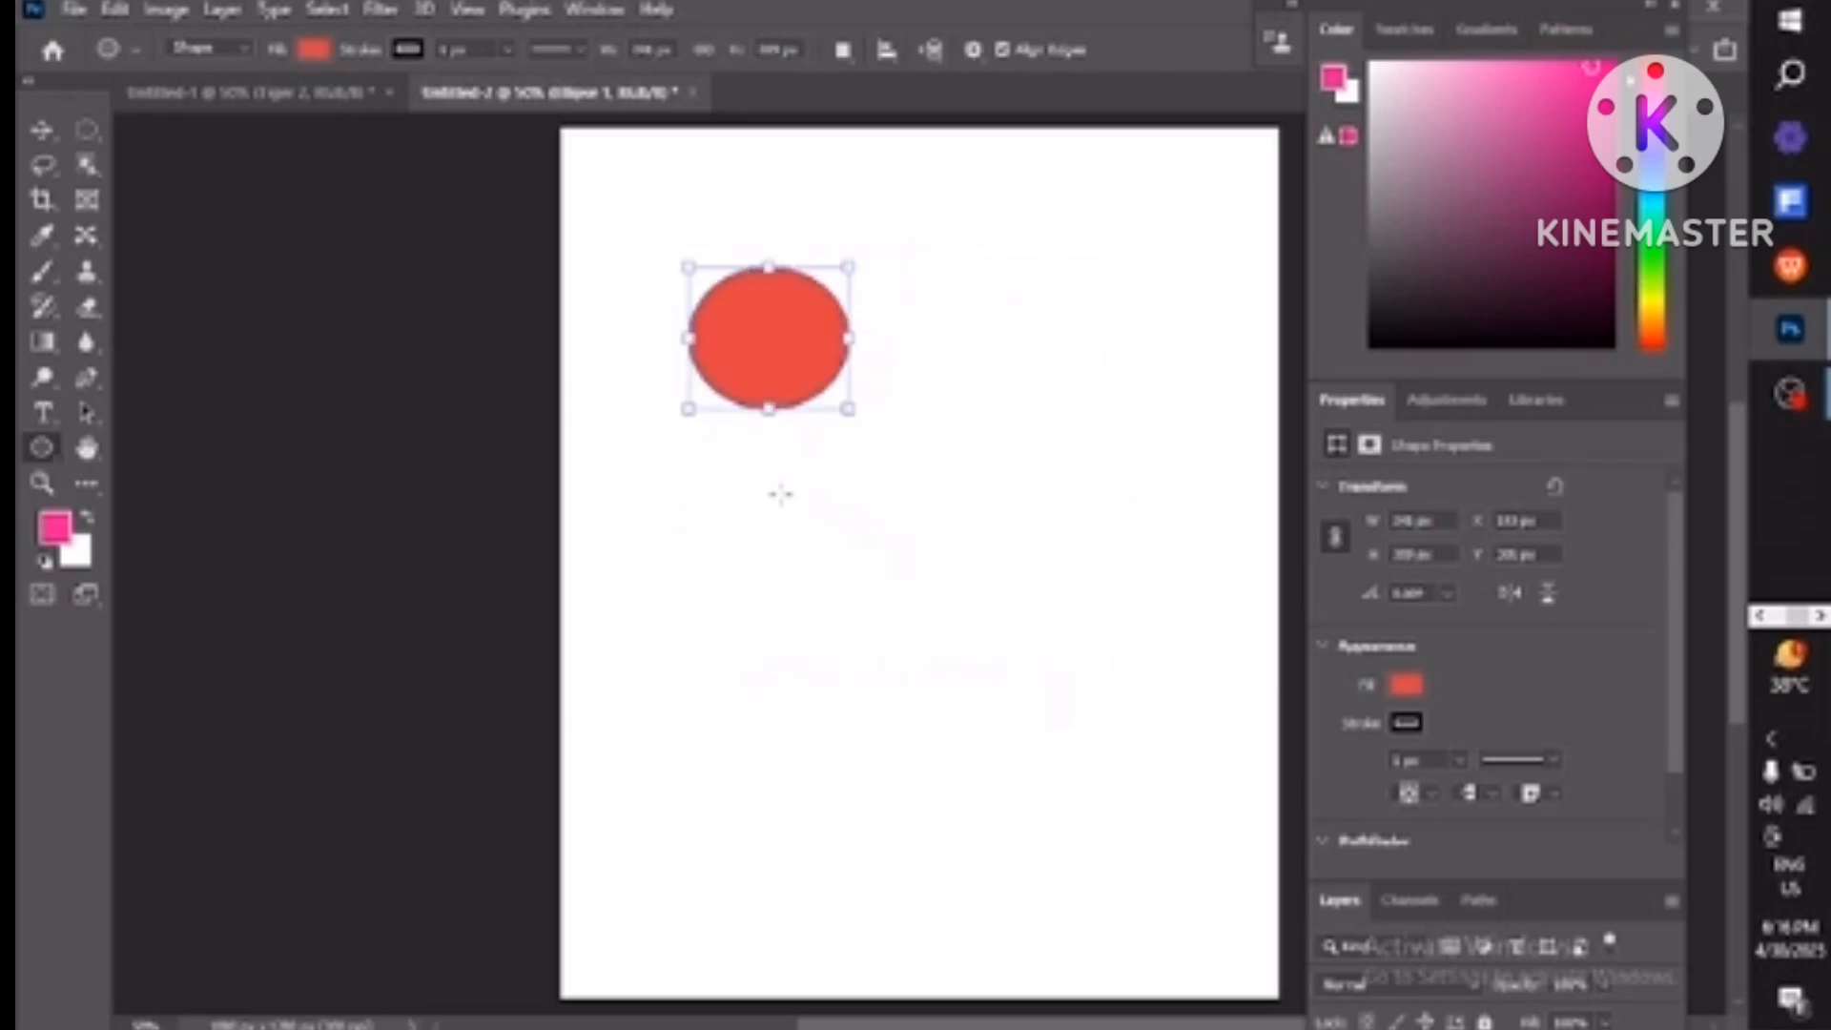
key("z")
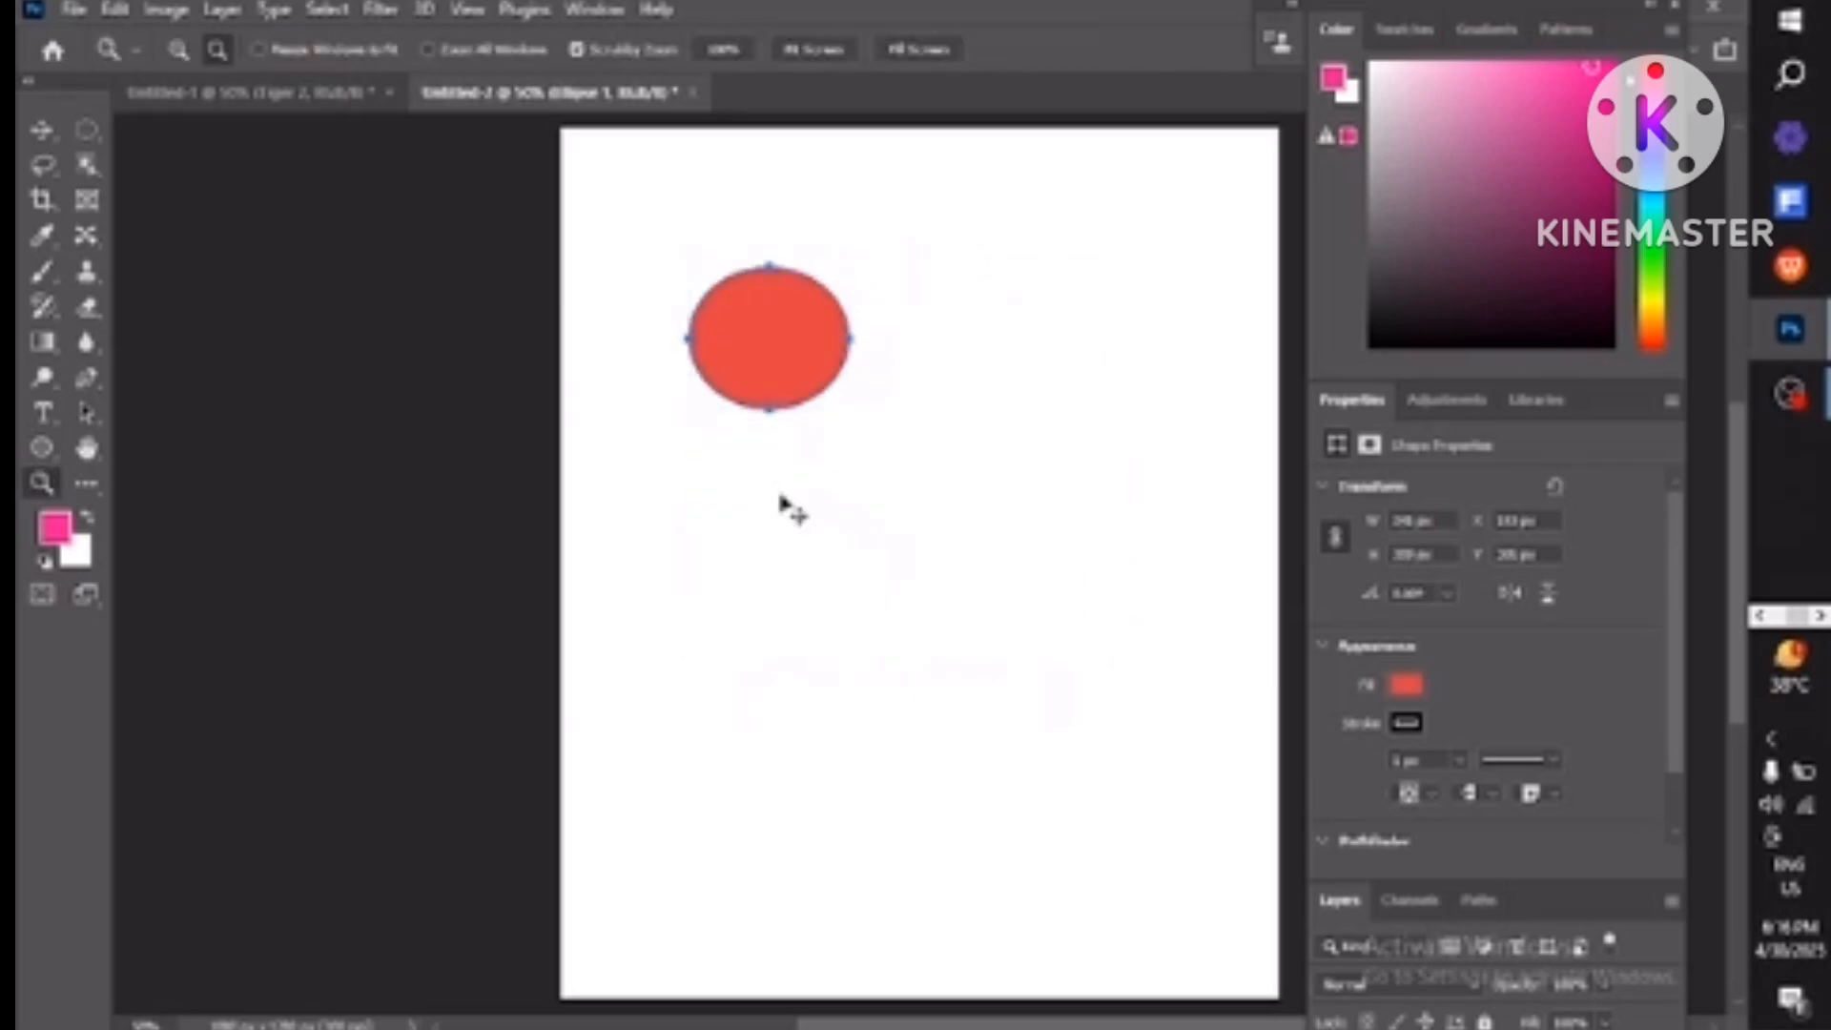
Activate the Custom Shape tool and open the shape picker's options for display, appending and importing shapes.
left_click(53, 461)
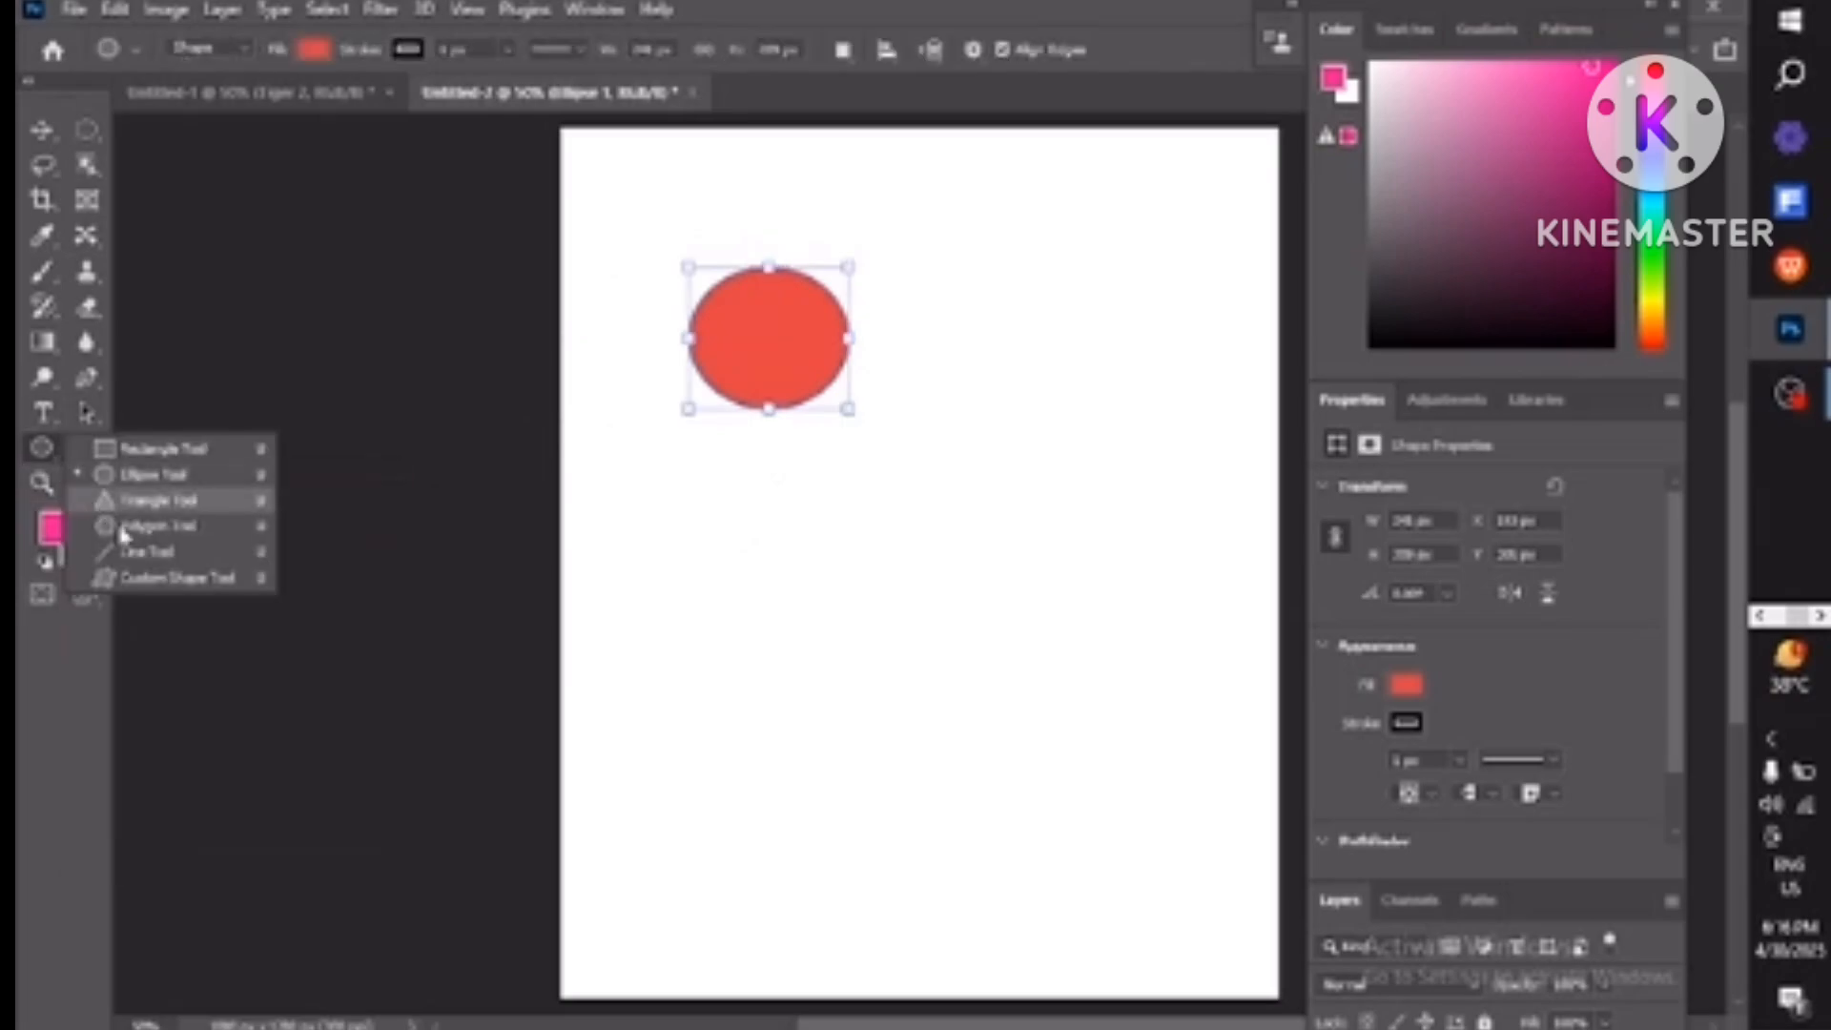
left_click(124, 575)
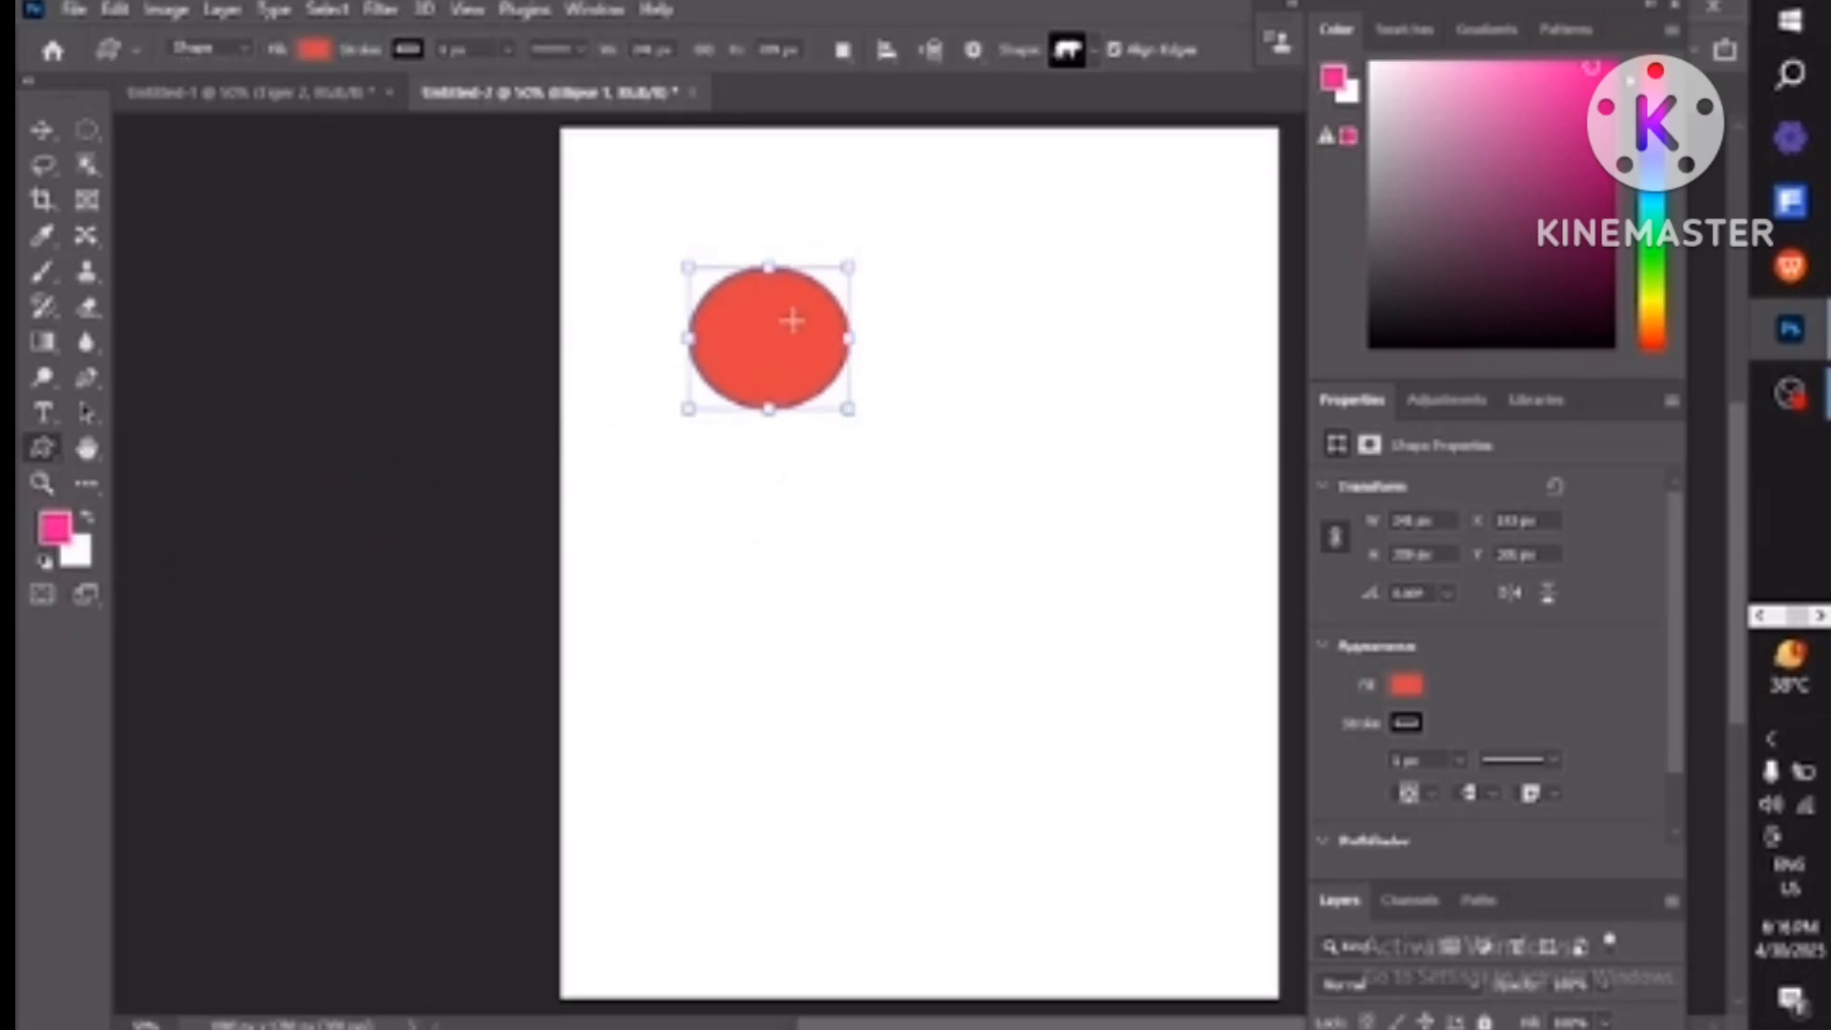
left_click(1094, 54)
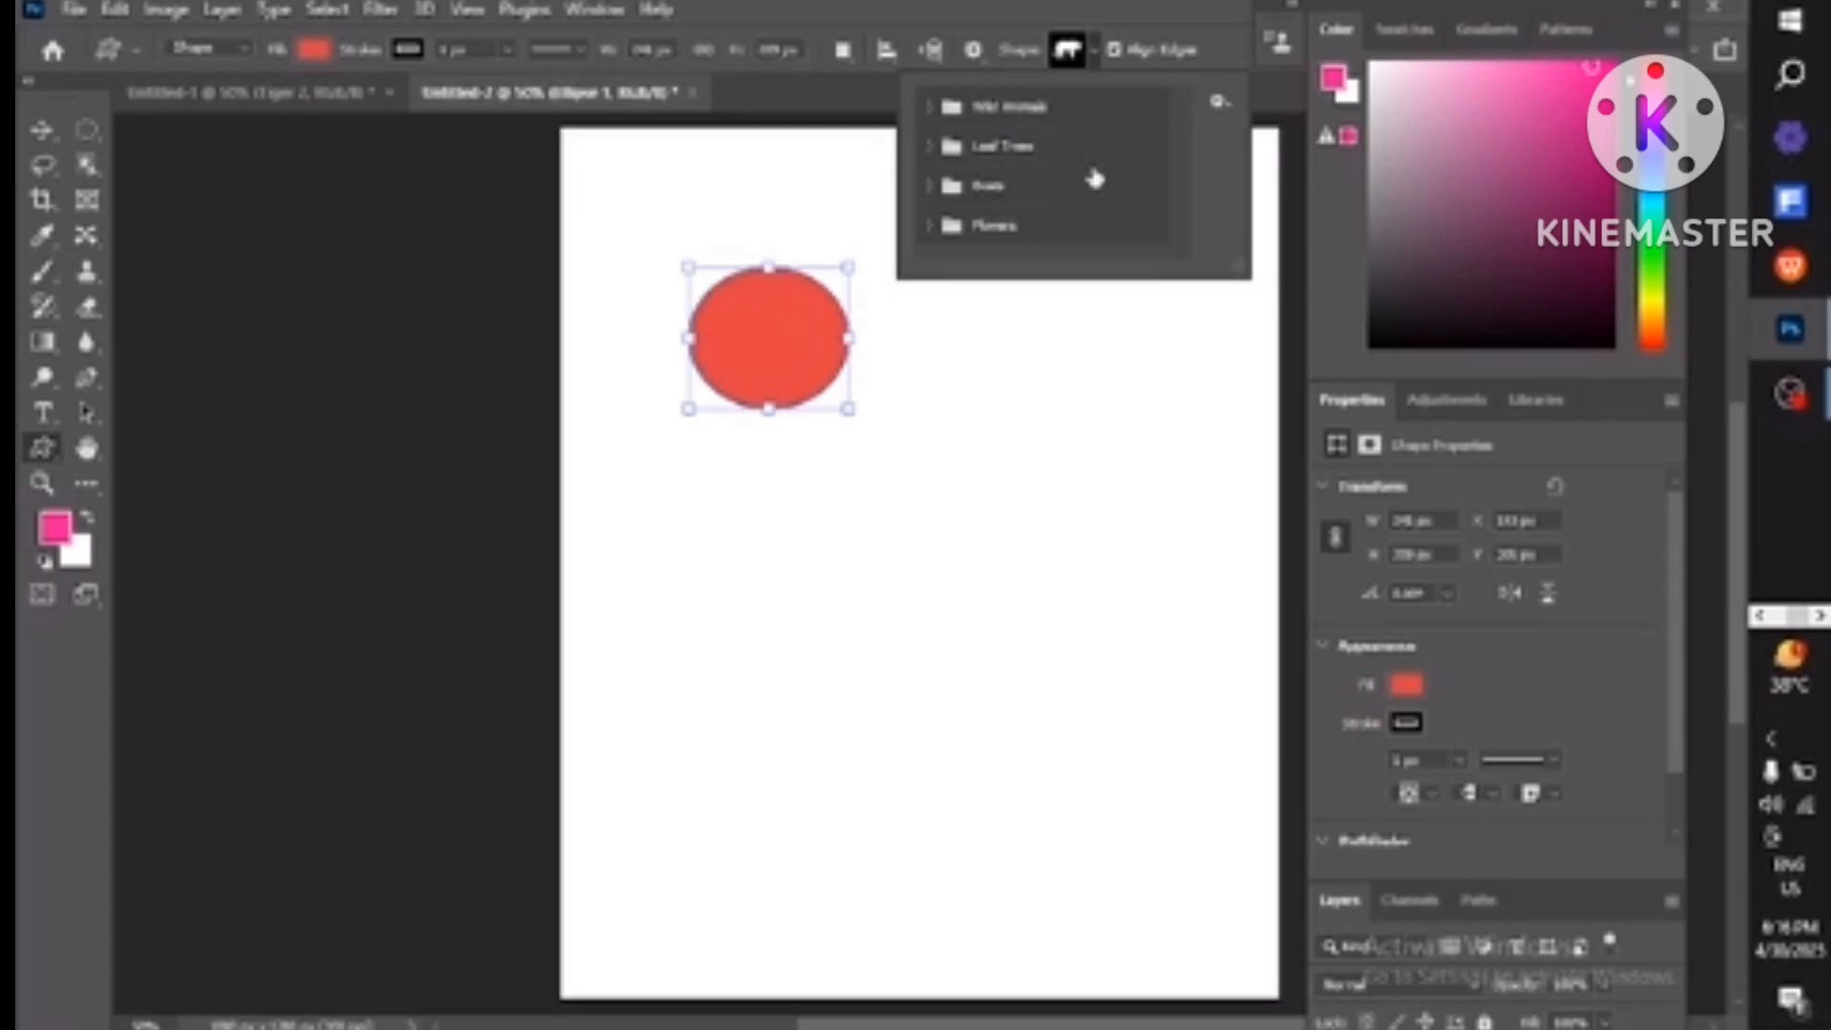
left_click(1220, 102)
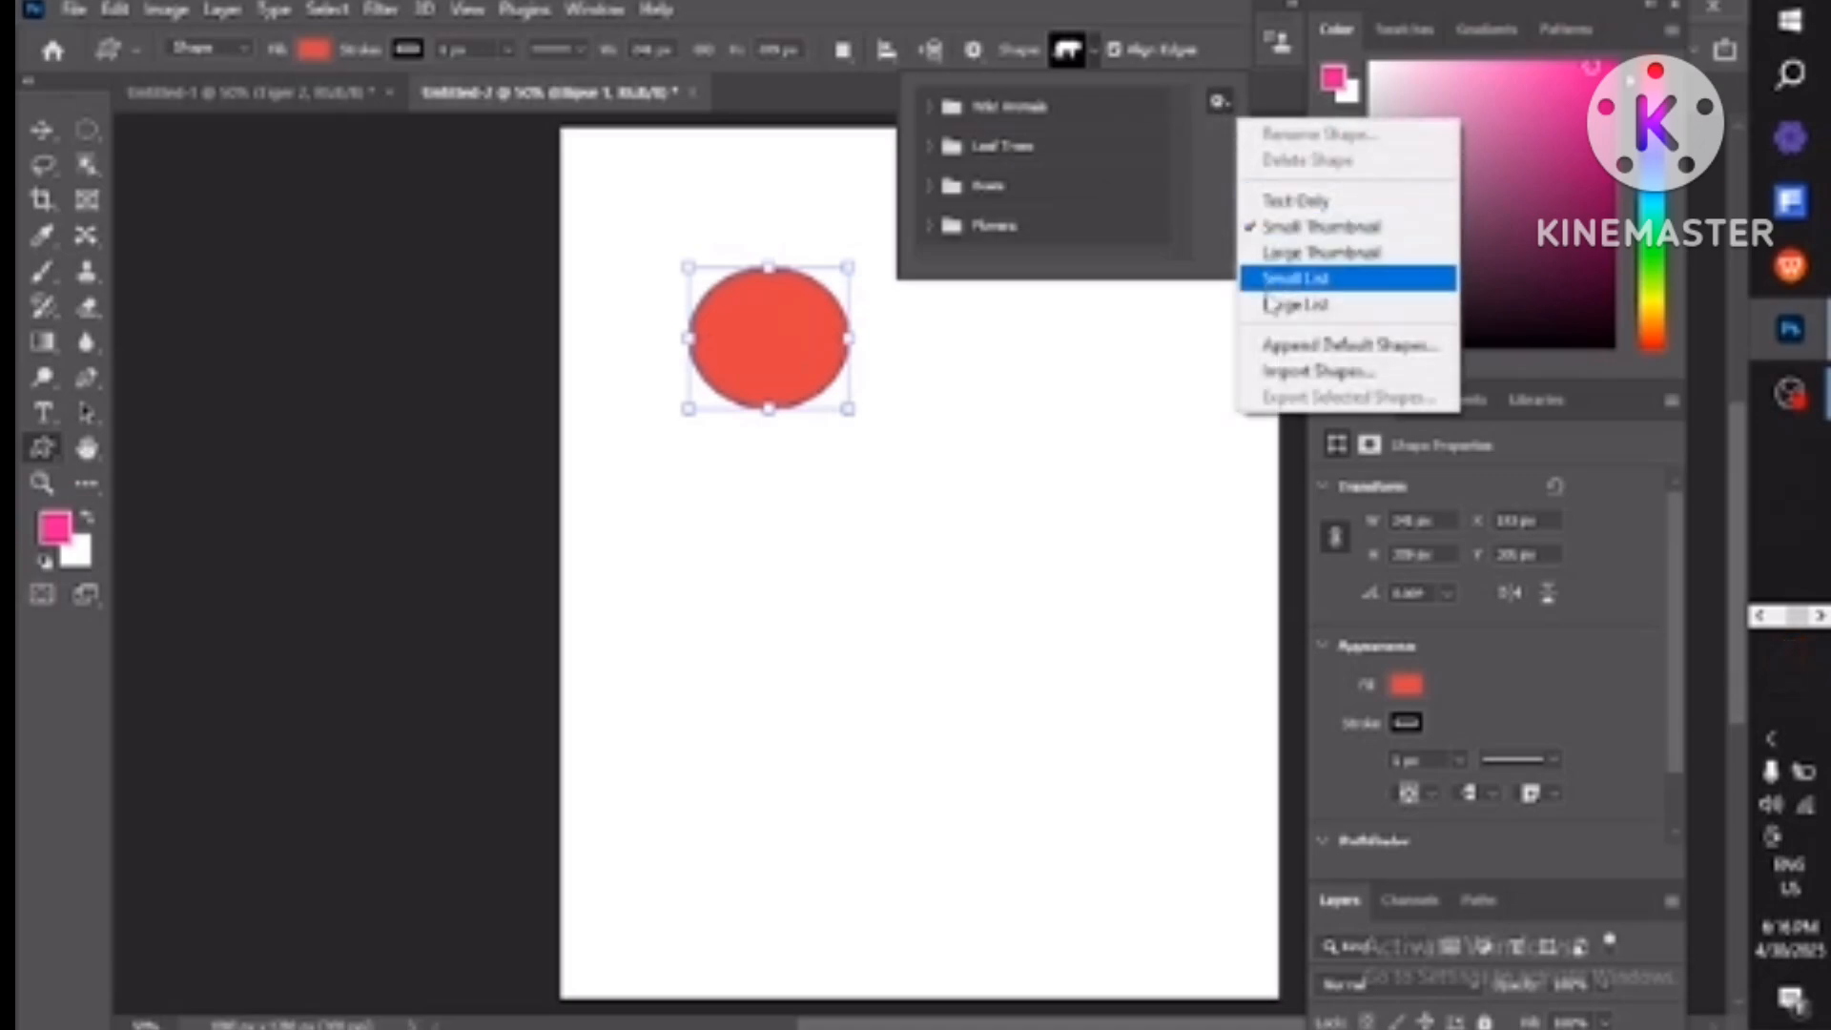